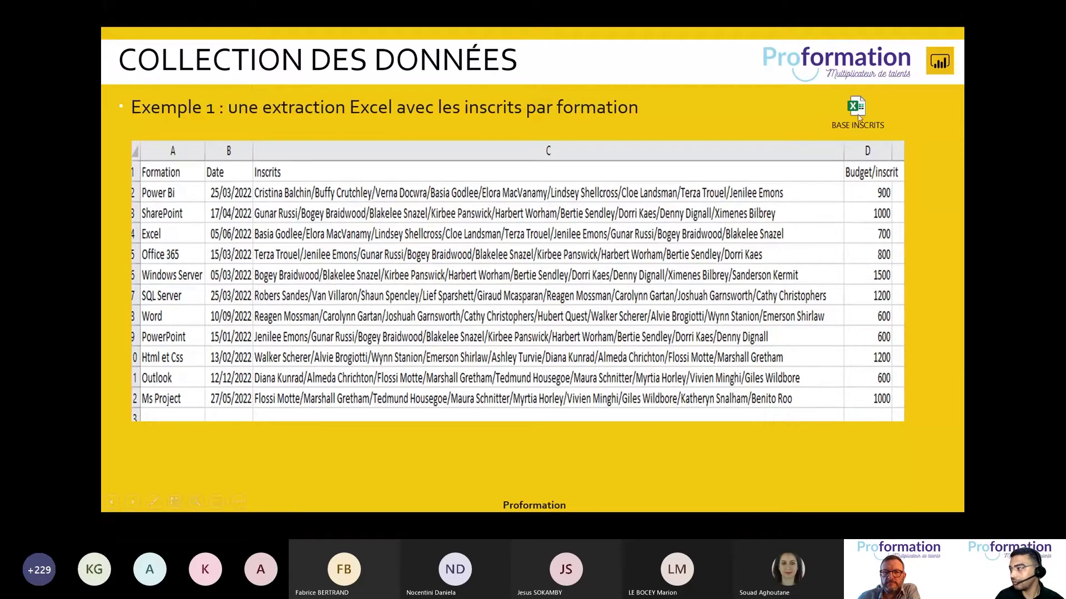
# Review the training registrations workbook in Excel, including its slash-separated registrant lists, and close it.
pyautogui.press('Right')
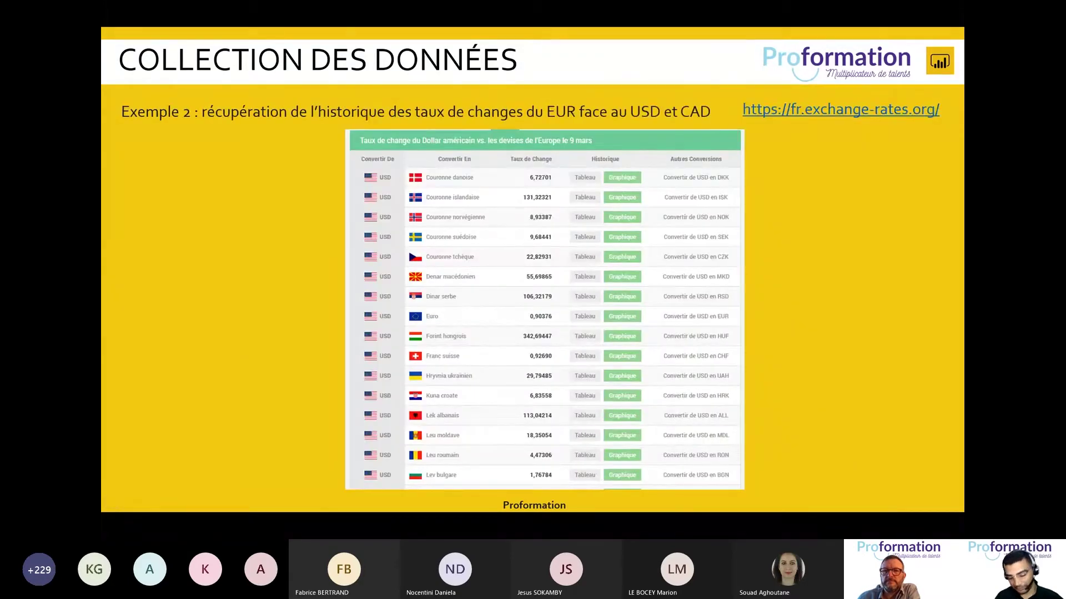
pyautogui.press('Right')
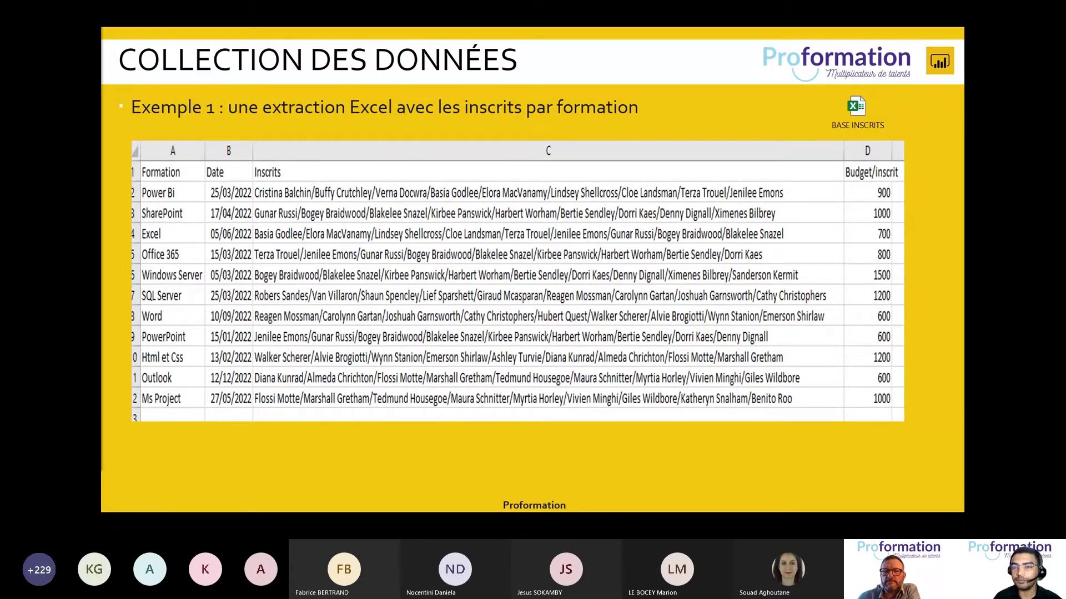
pyautogui.hotkey('alt', 'Tab')
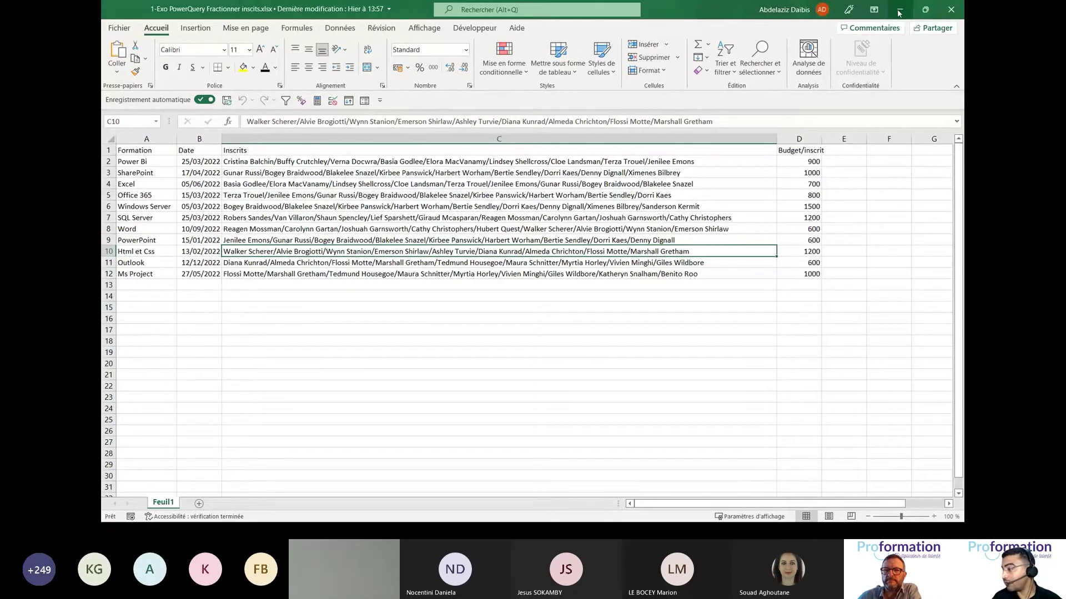
pyautogui.press('Up')
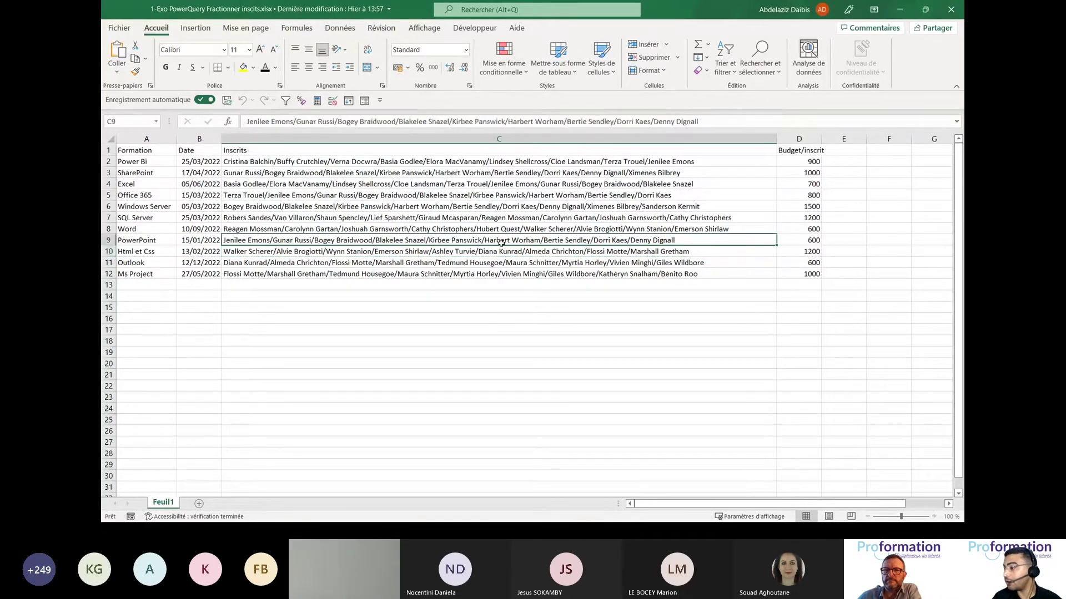
pyautogui.click(950, 10)
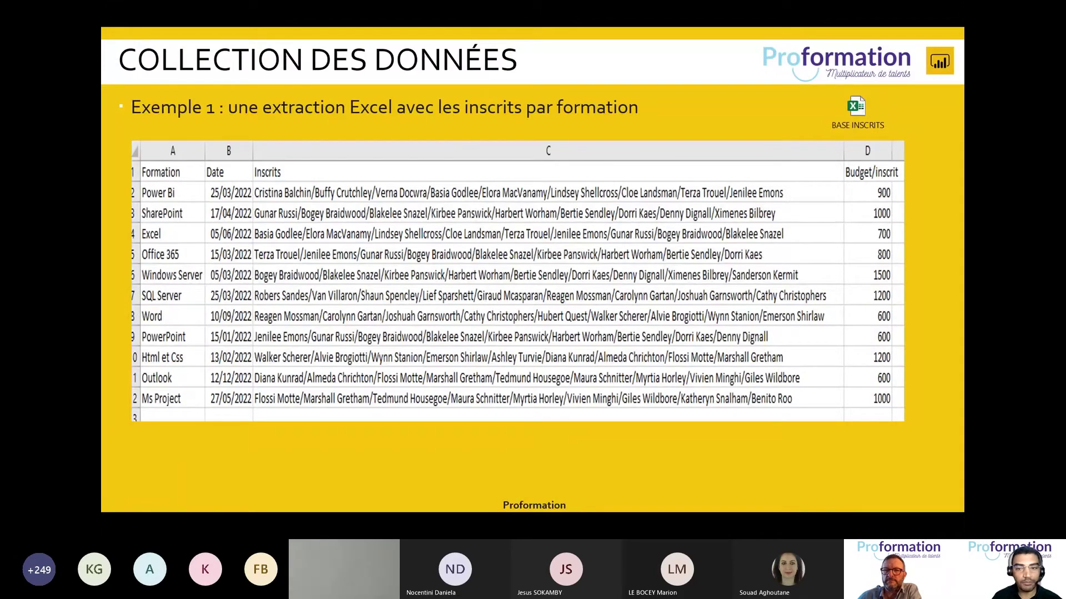
# Switch to Power BI Desktop, open the full list of data sources and view the file and database connectors.
pyautogui.hotkey('alt', 'Tab')
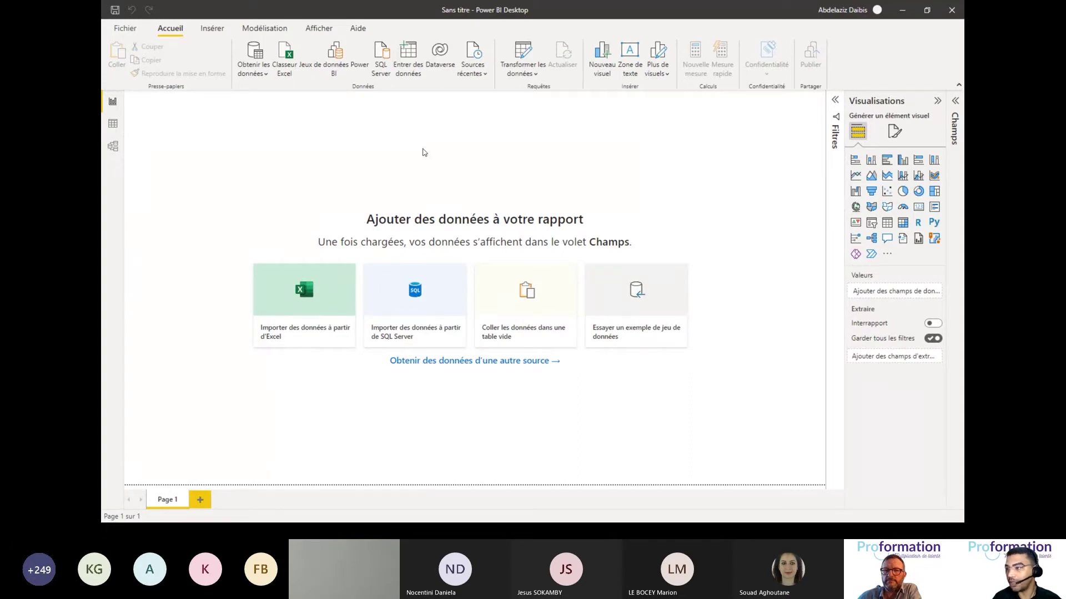
pyautogui.click(262, 71)
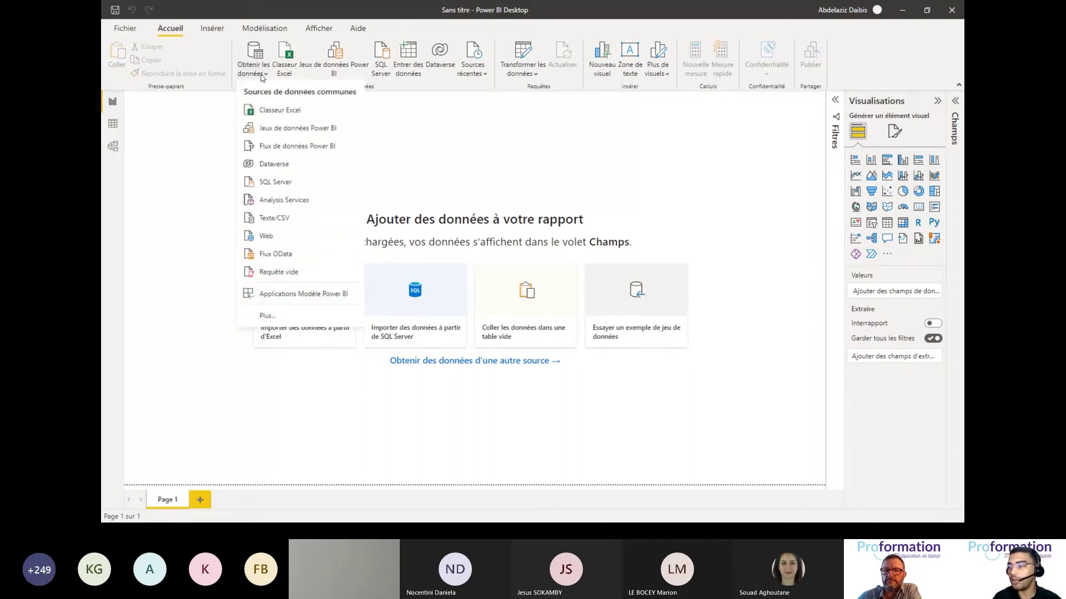
pyautogui.click(267, 316)
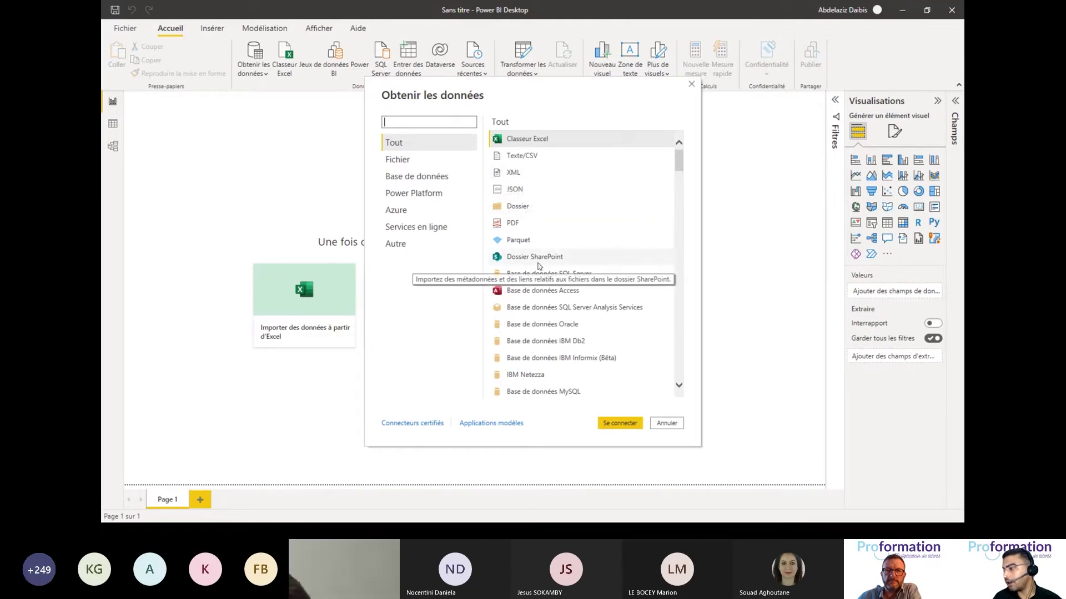
pyautogui.click(409, 161)
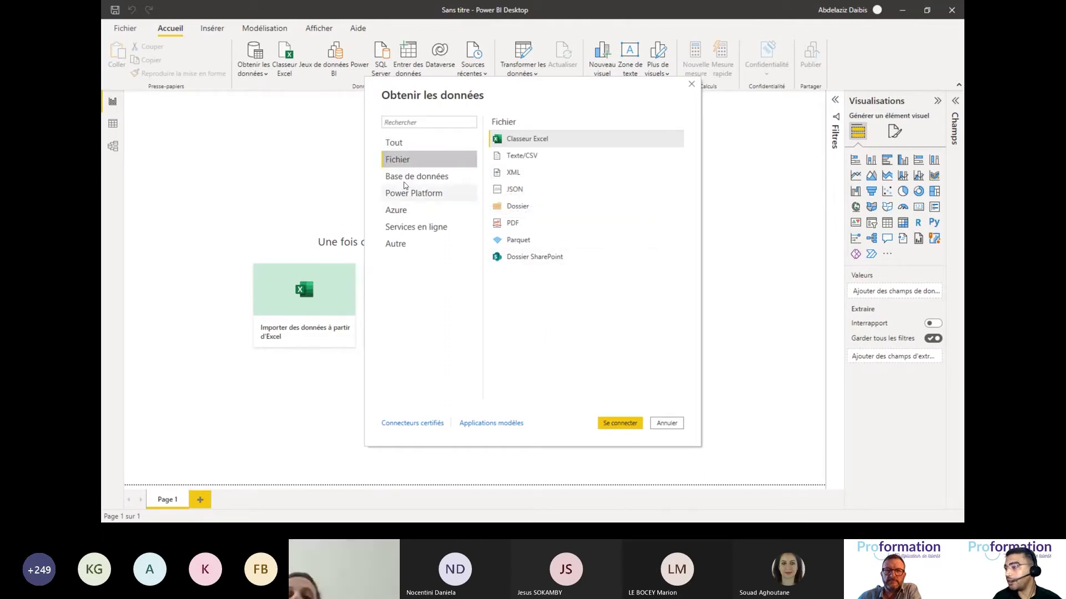
pyautogui.click(402, 181)
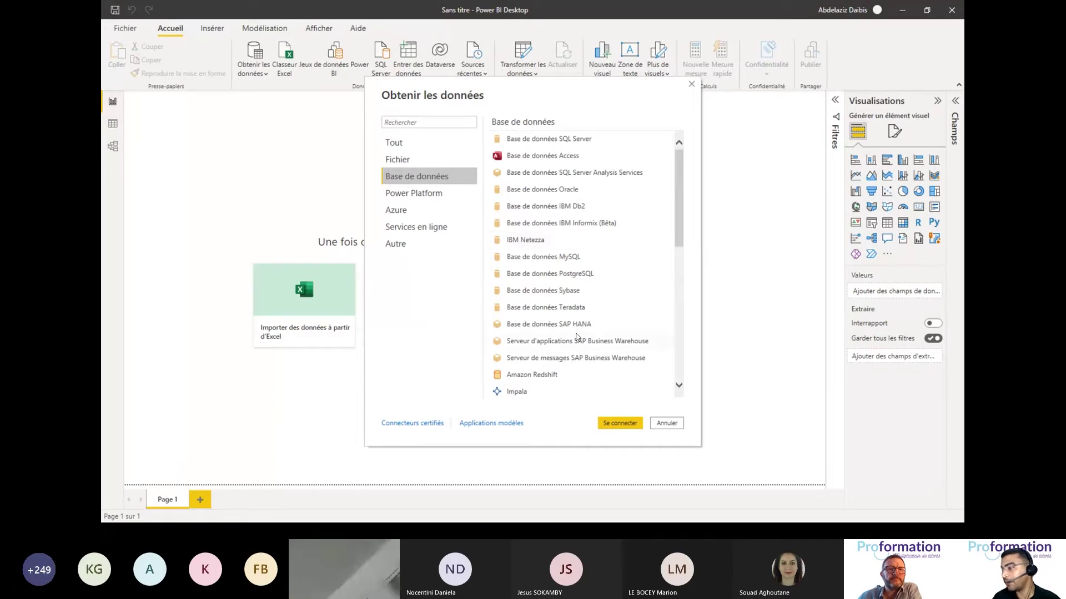
# Connect to the Excel workbook 1-Exo PowerQuery Fractionner inscits.xlsx in the FORMATION POWERBI EXO folder.
pyautogui.click(419, 165)
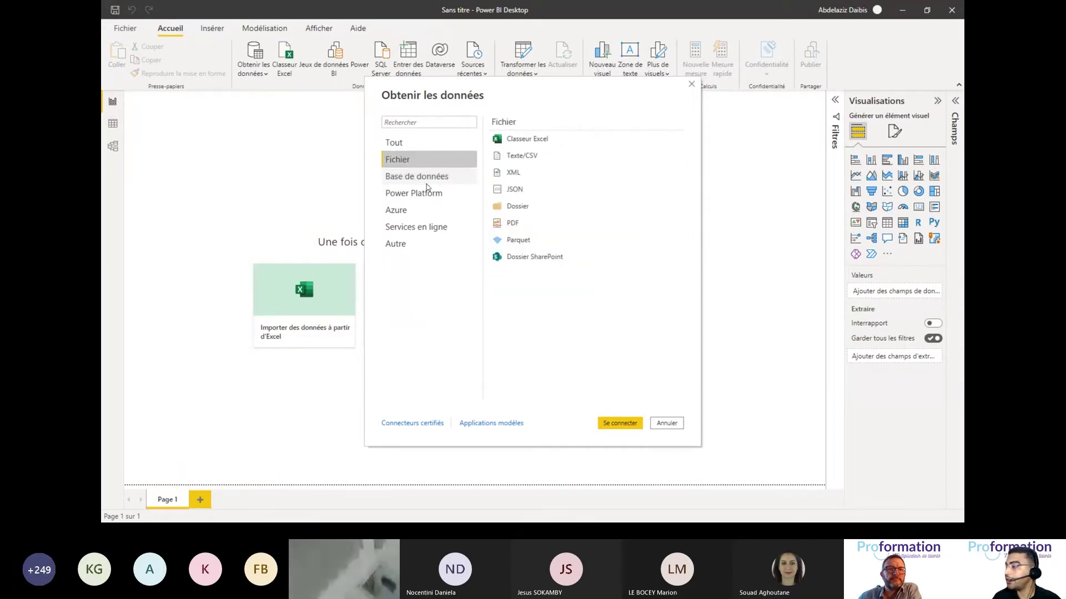
pyautogui.click(529, 140)
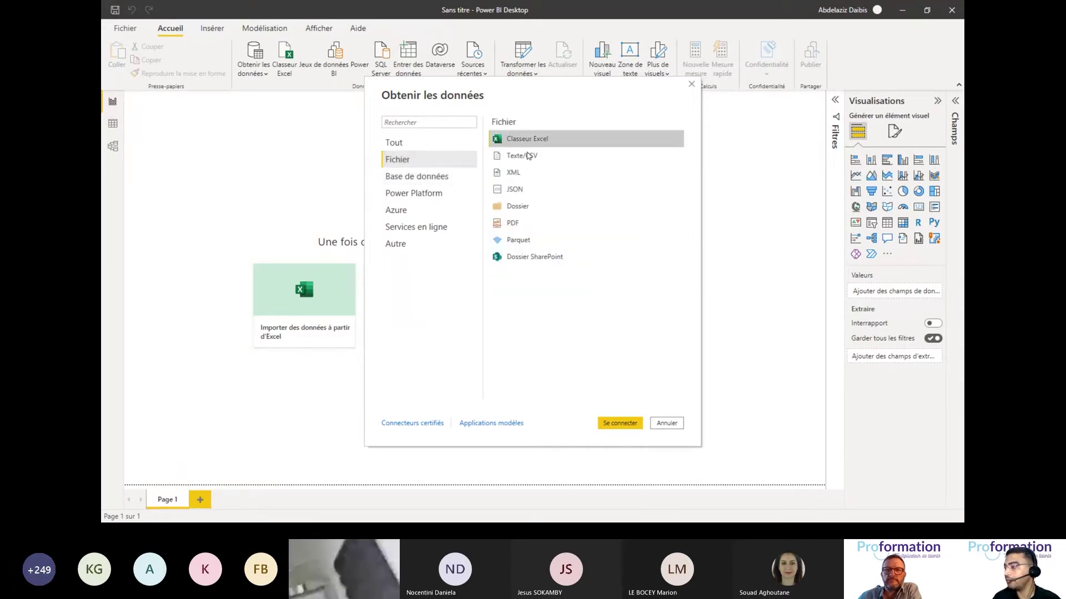
pyautogui.click(619, 424)
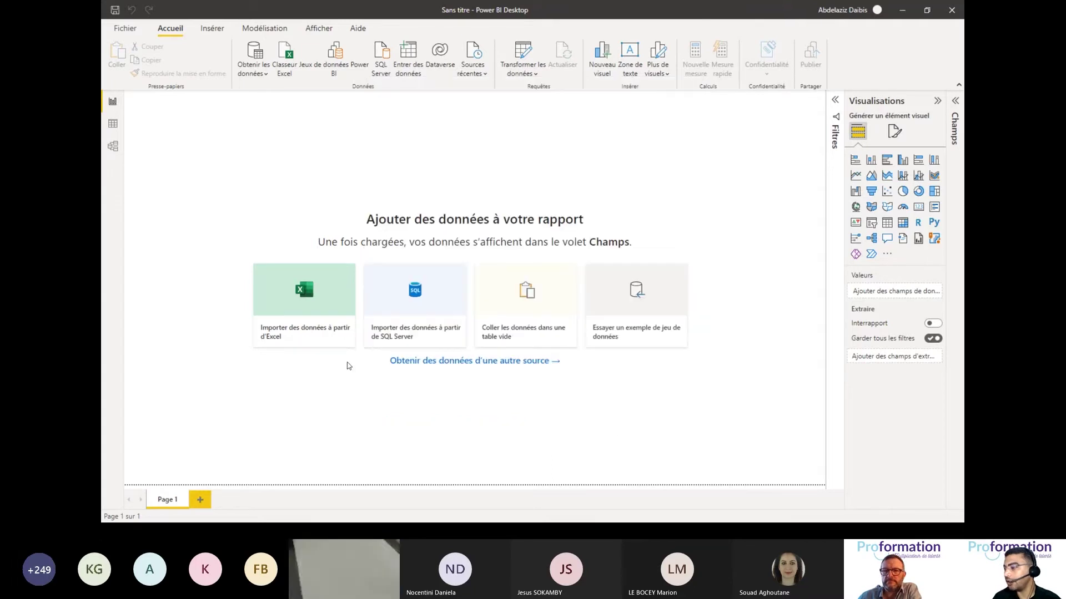
pyautogui.click(311, 105)
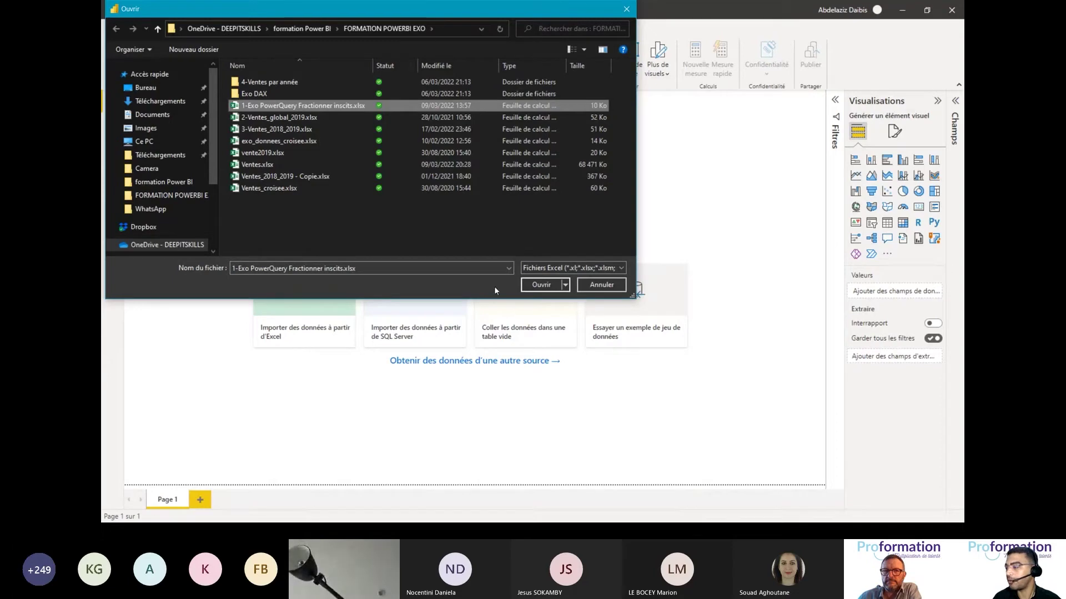
pyautogui.click(541, 284)
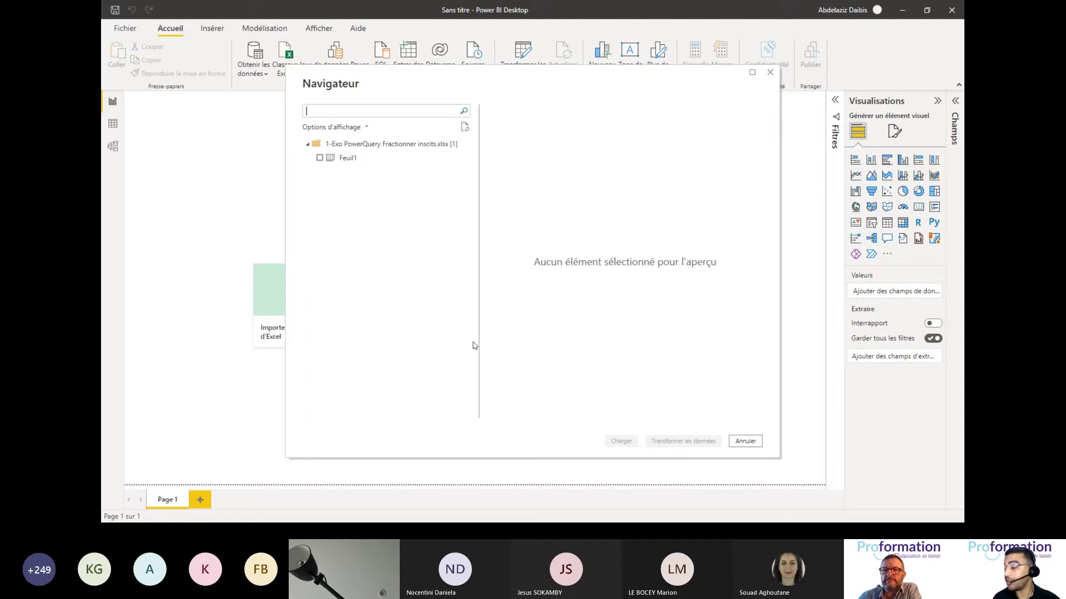
# Include the Feuil1 sheet and open it for transformation in a maximized Power Query Editor.
pyautogui.click(342, 159)
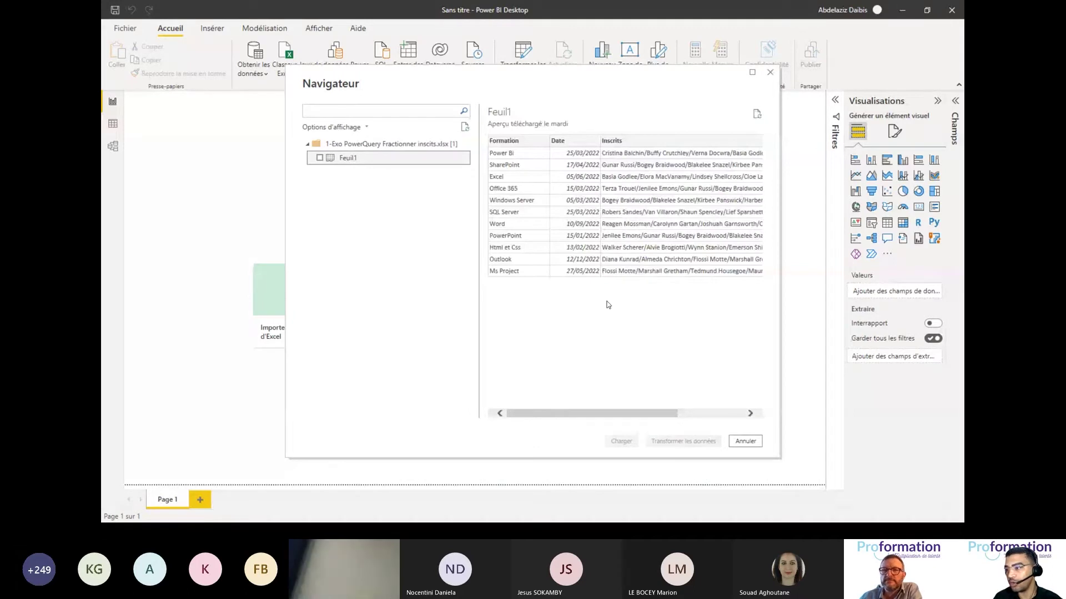
pyautogui.click(320, 158)
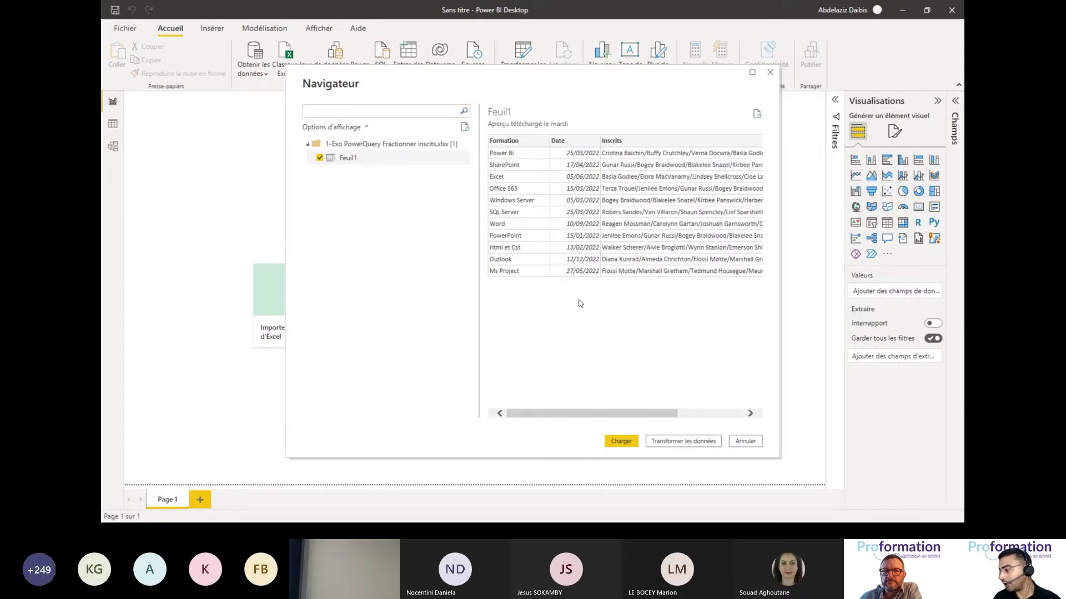
pyautogui.click(681, 441)
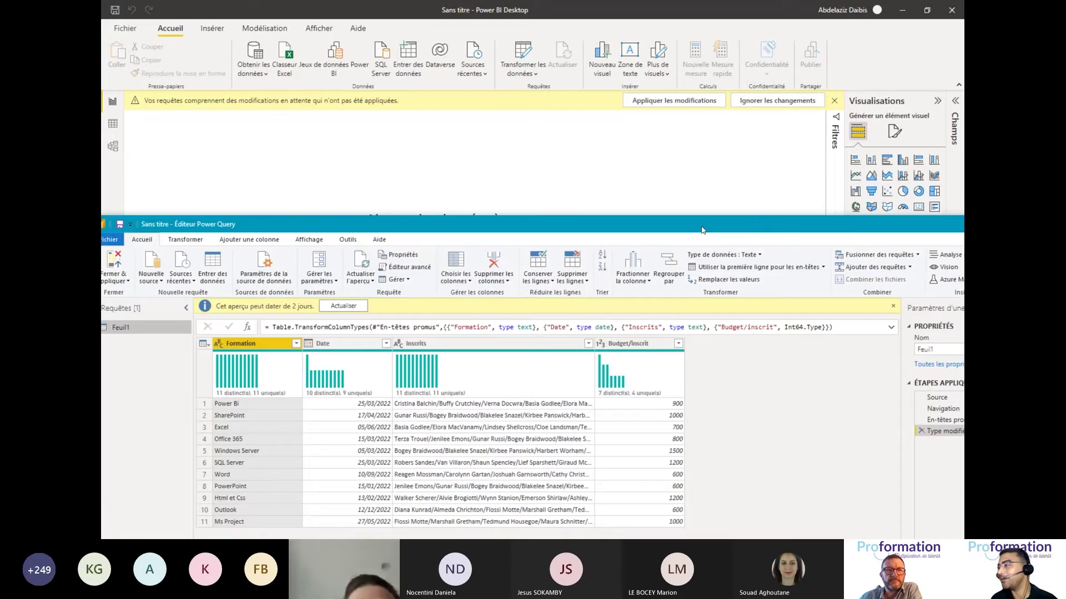
pyautogui.moveTo(744, 225); pyautogui.dragTo(743, 60)
pyautogui.doubleClick(744, 60)
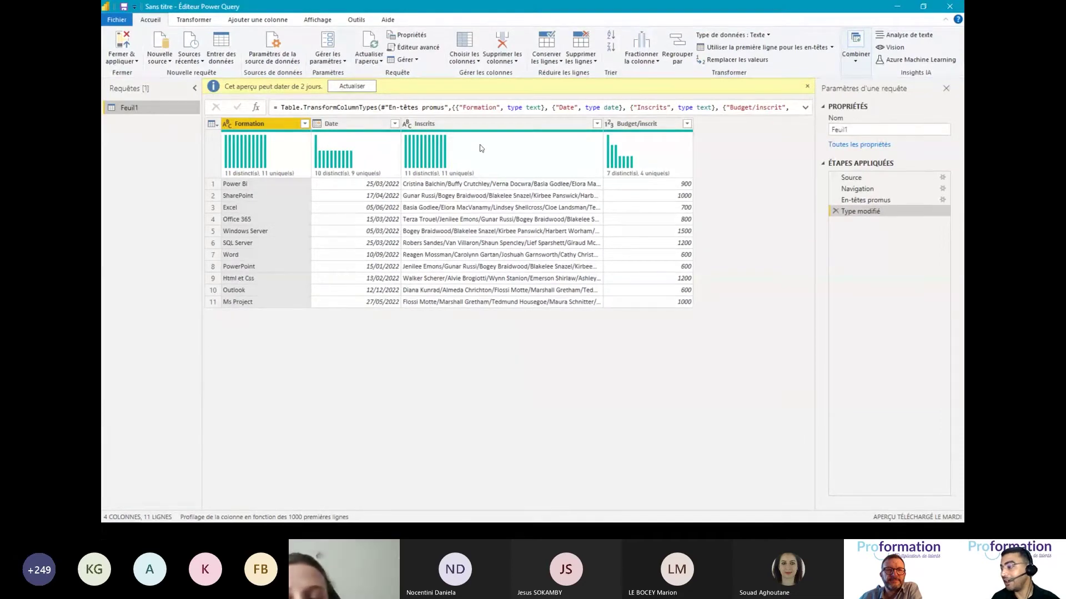
# Split the Inscrits column into rows at each occurrence of the custom delimiter "/".
pyautogui.click(467, 129)
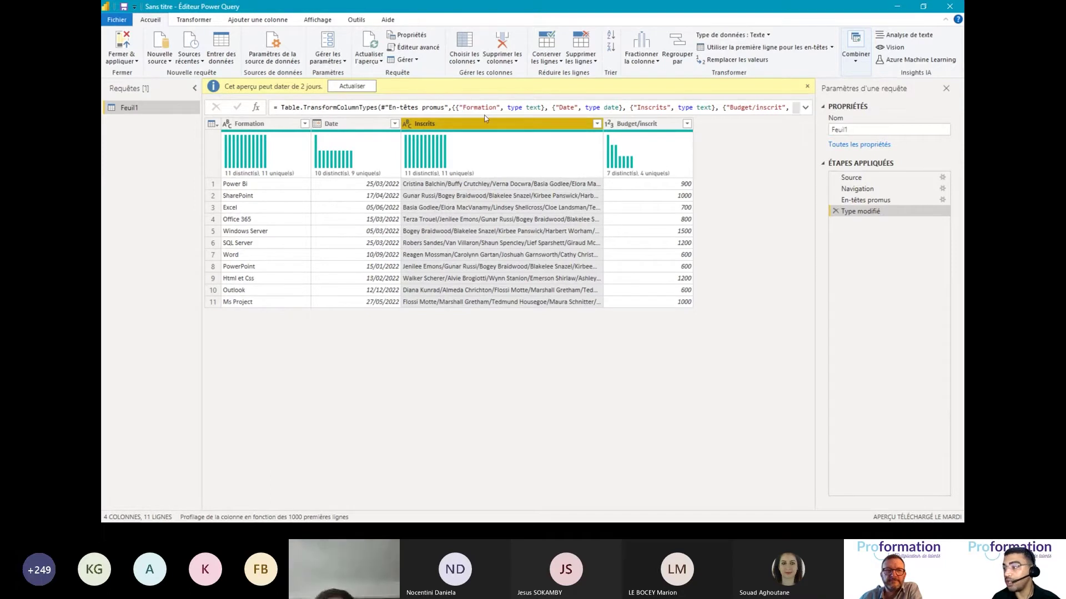
pyautogui.rightClick(470, 125)
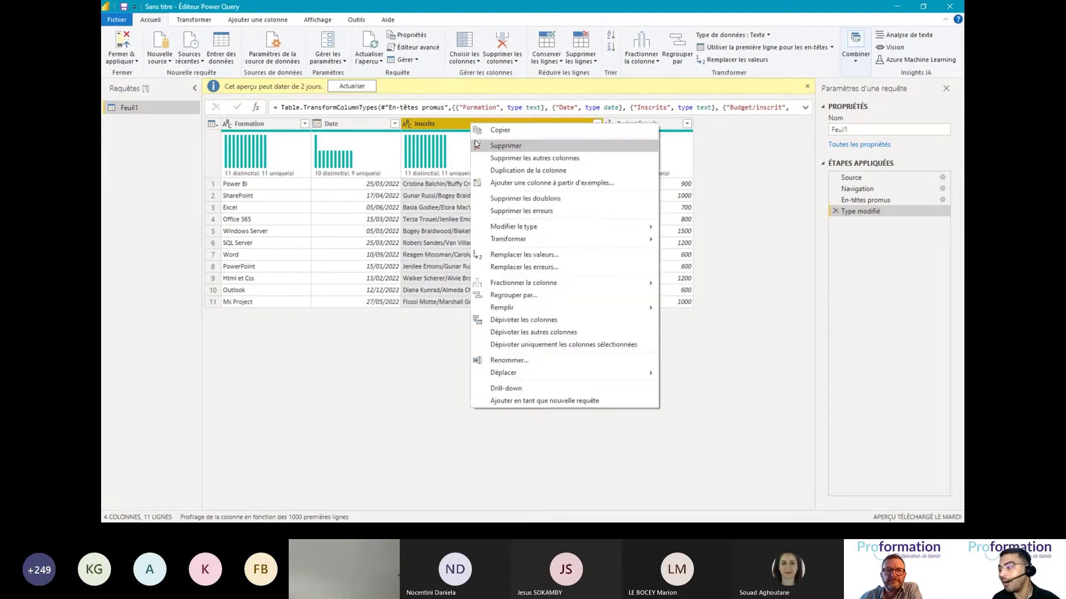
pyautogui.moveTo(510, 283)
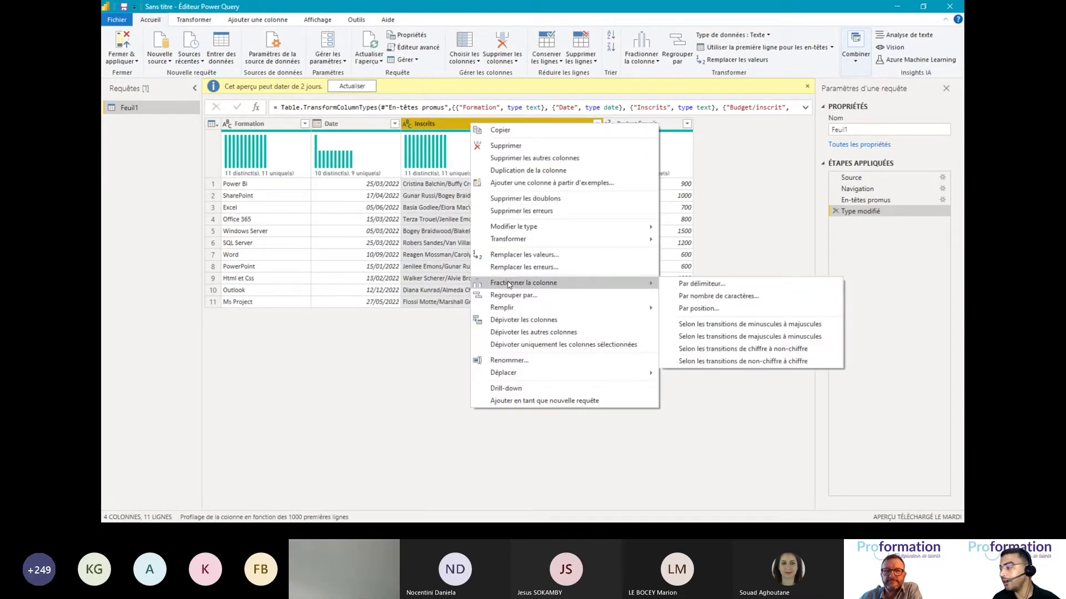
pyautogui.click(683, 285)
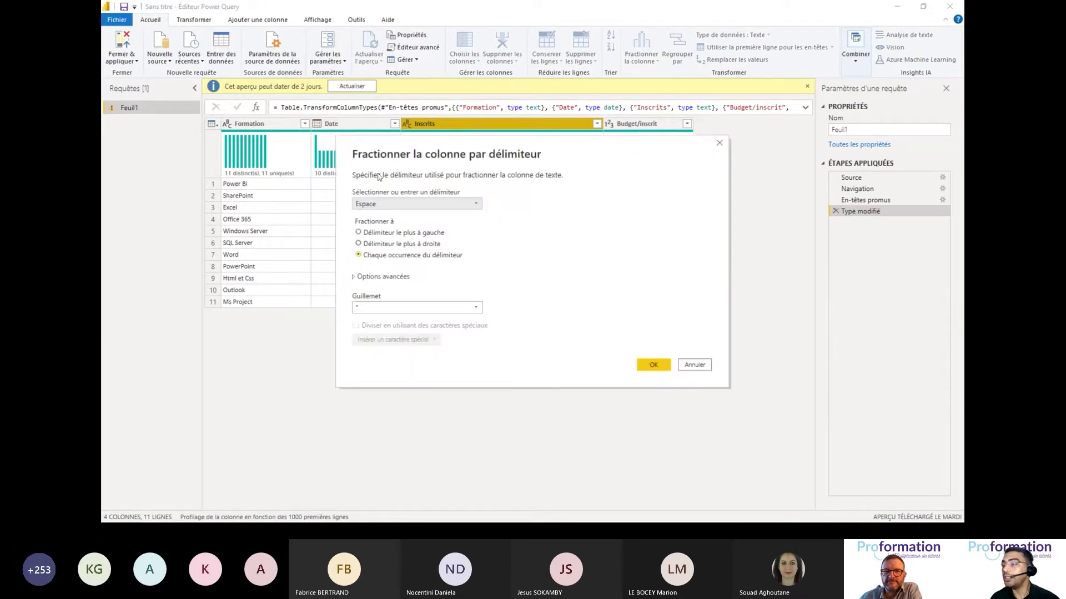
pyautogui.click(470, 208)
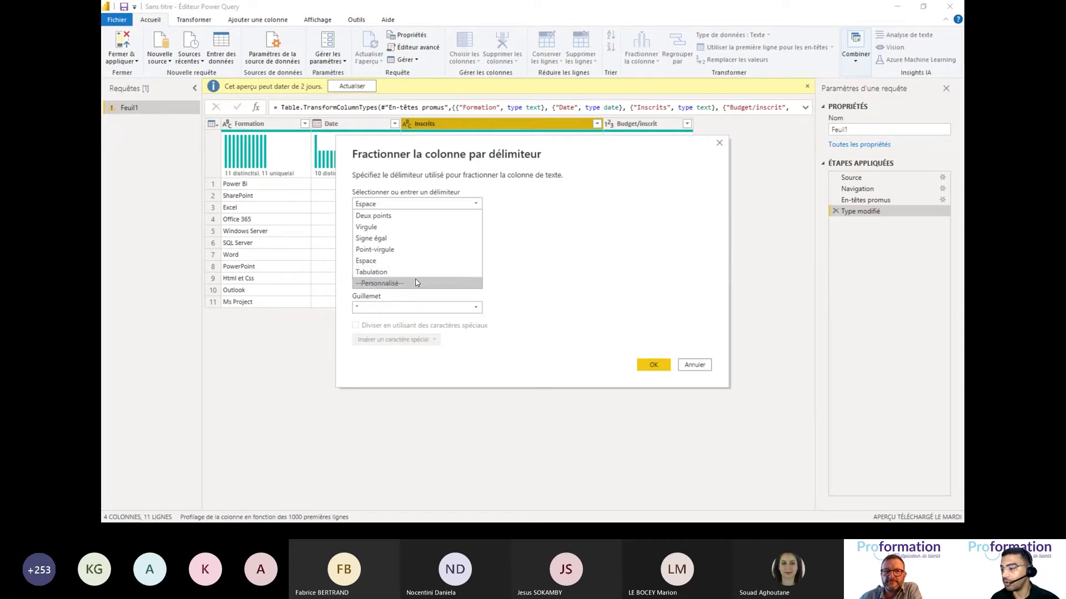
pyautogui.click(417, 282)
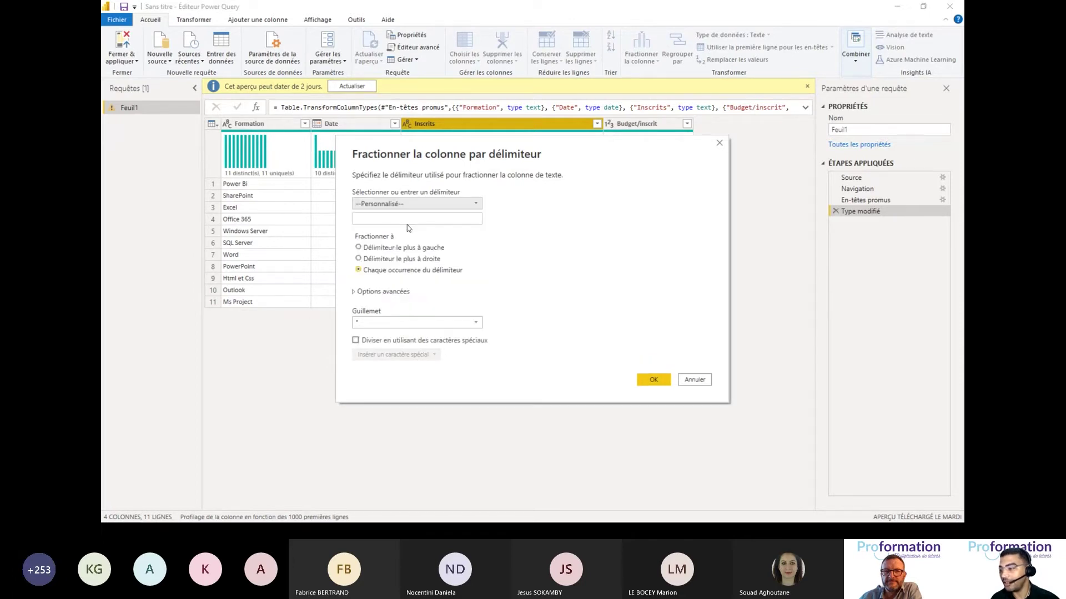
pyautogui.write('/')
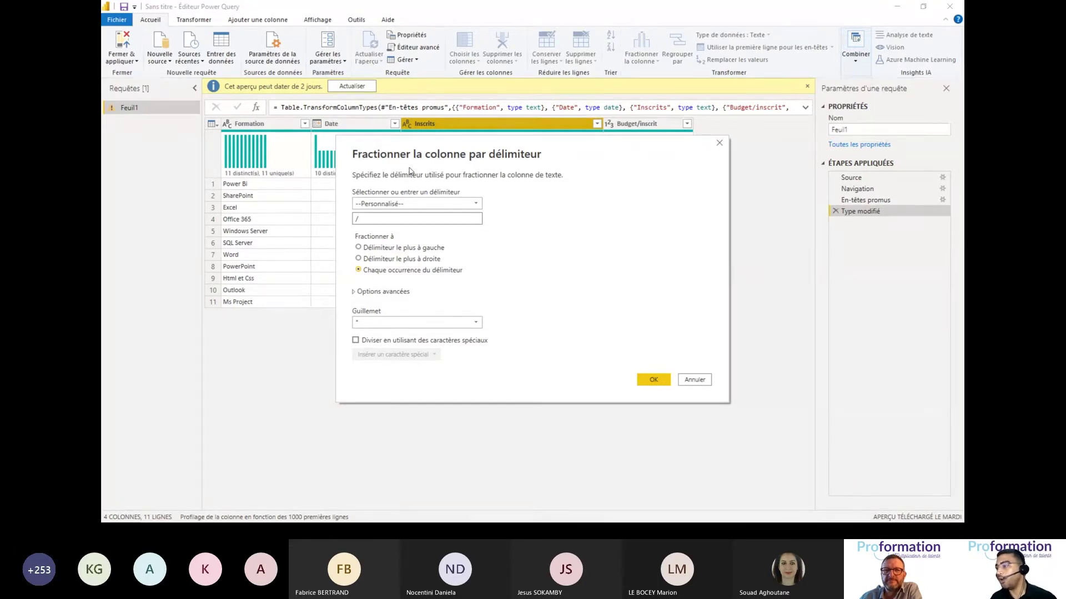
pyautogui.moveTo(561, 142); pyautogui.dragTo(567, 171)
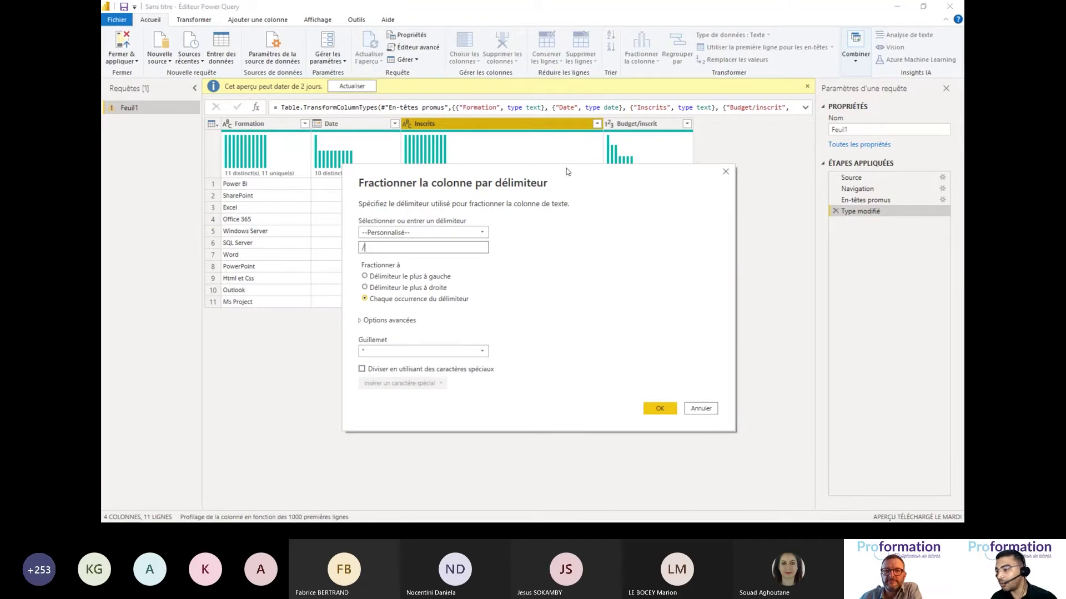
pyautogui.click(388, 321)
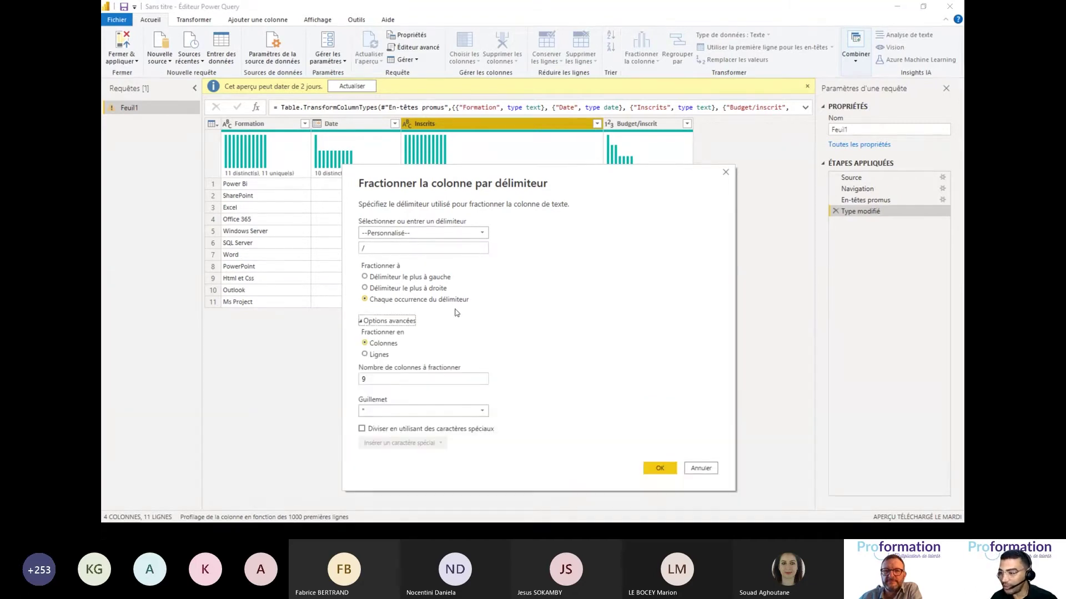
pyautogui.click(388, 353)
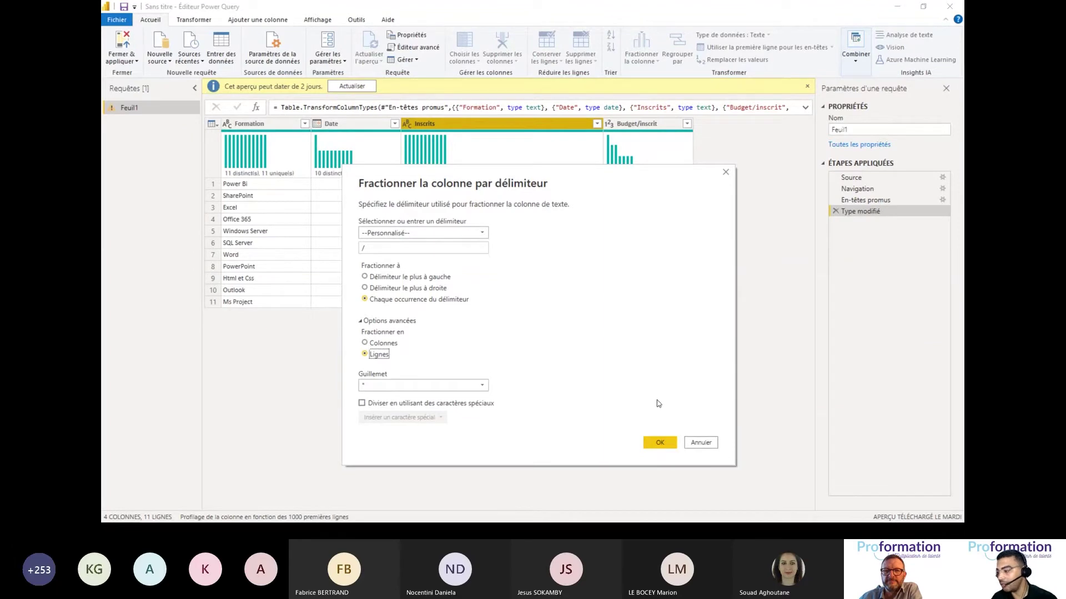
pyautogui.click(657, 443)
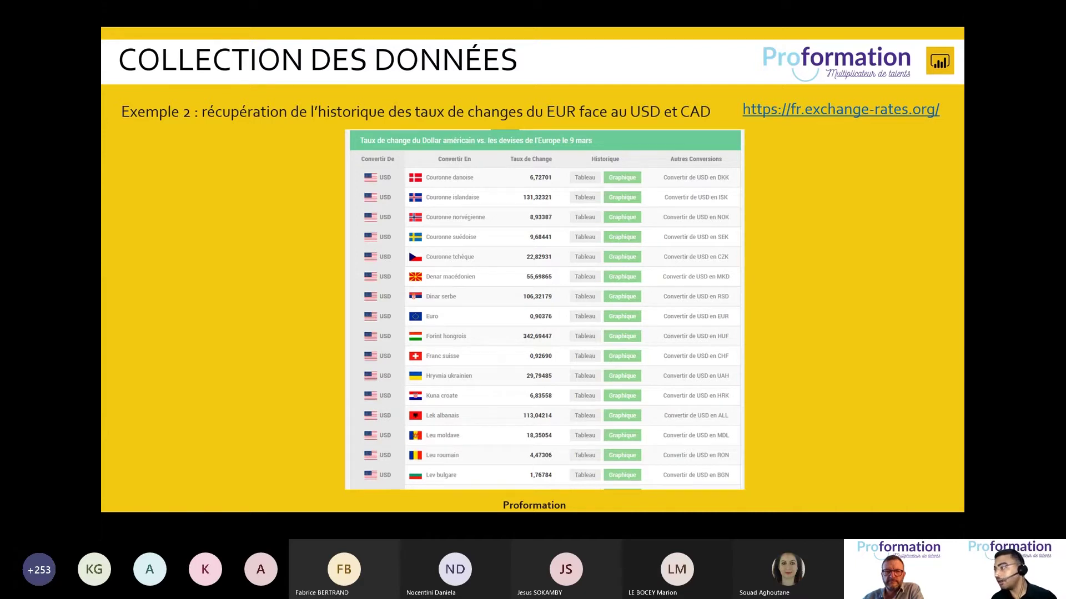
# Open fr.exchange-rates.org from the slide and display the Euro to US dollar rate history as a table.
pyautogui.click(823, 115)
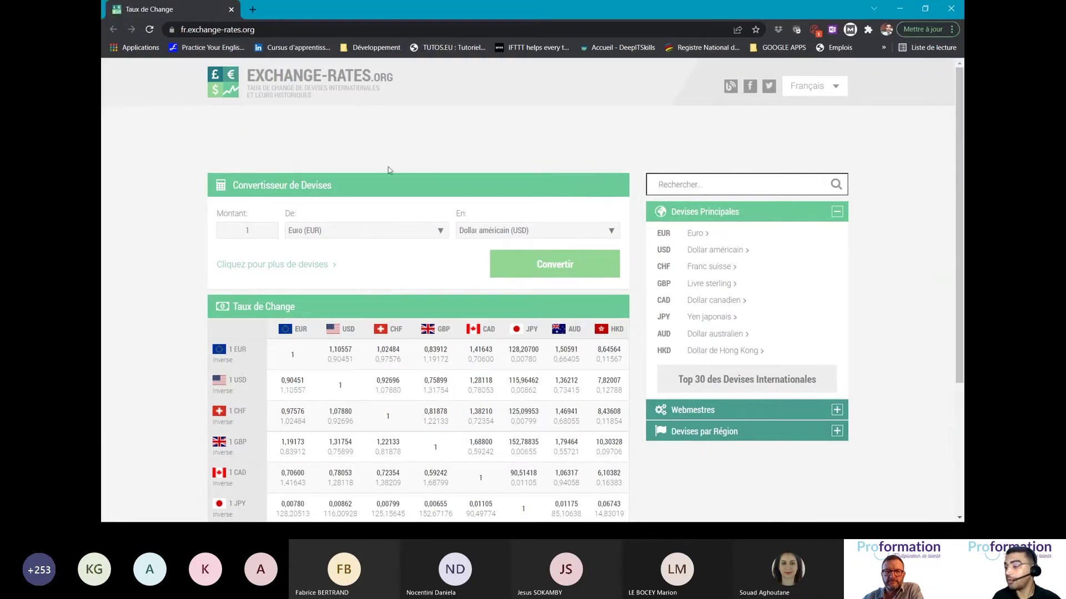
pyautogui.click(295, 332)
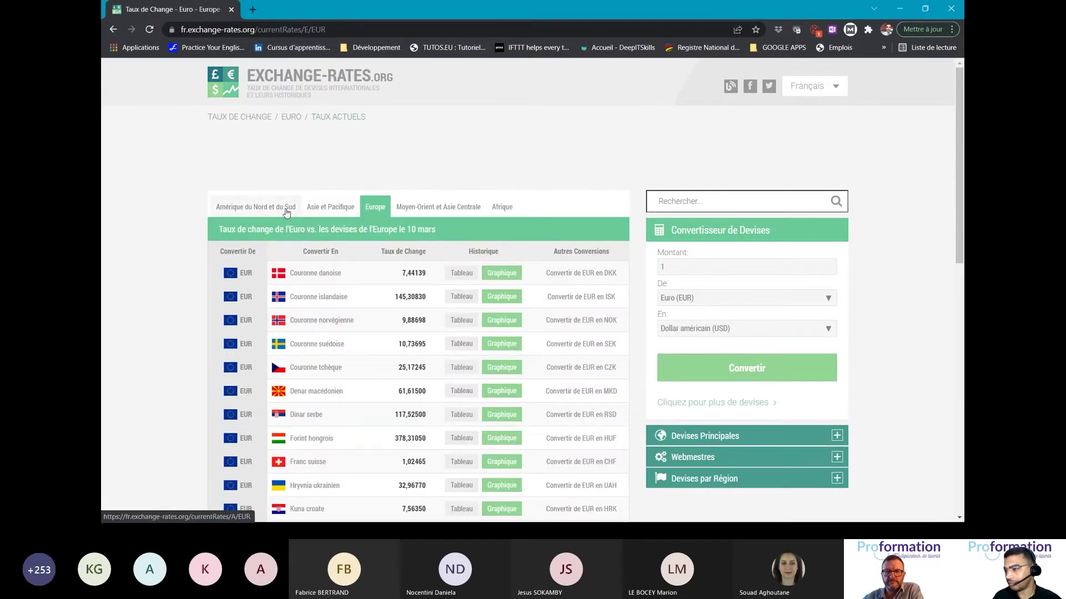
pyautogui.click(286, 213)
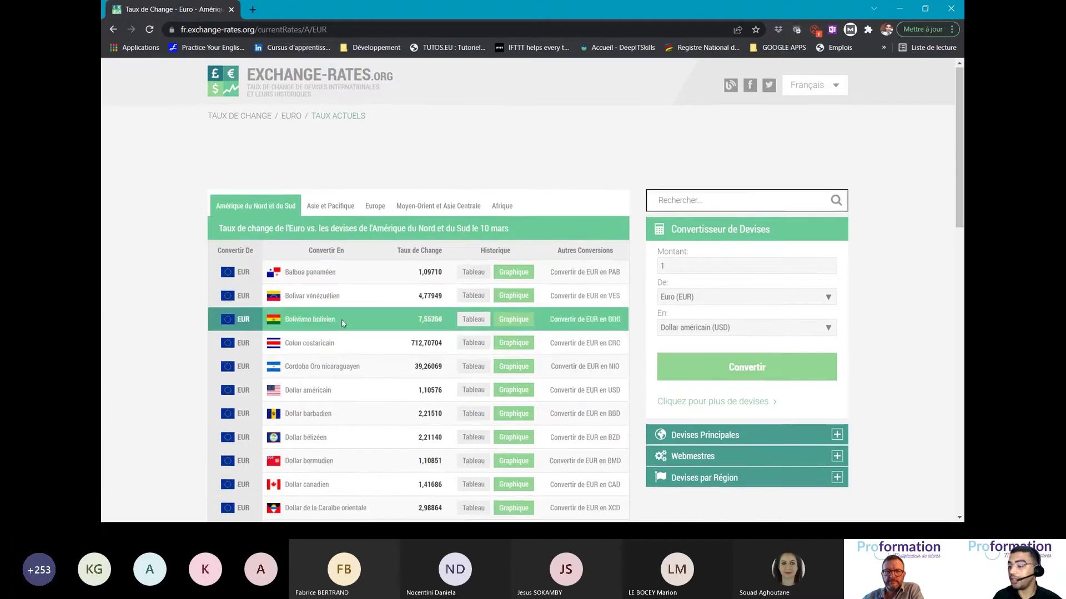
pyautogui.scroll(-1, 341, 319)
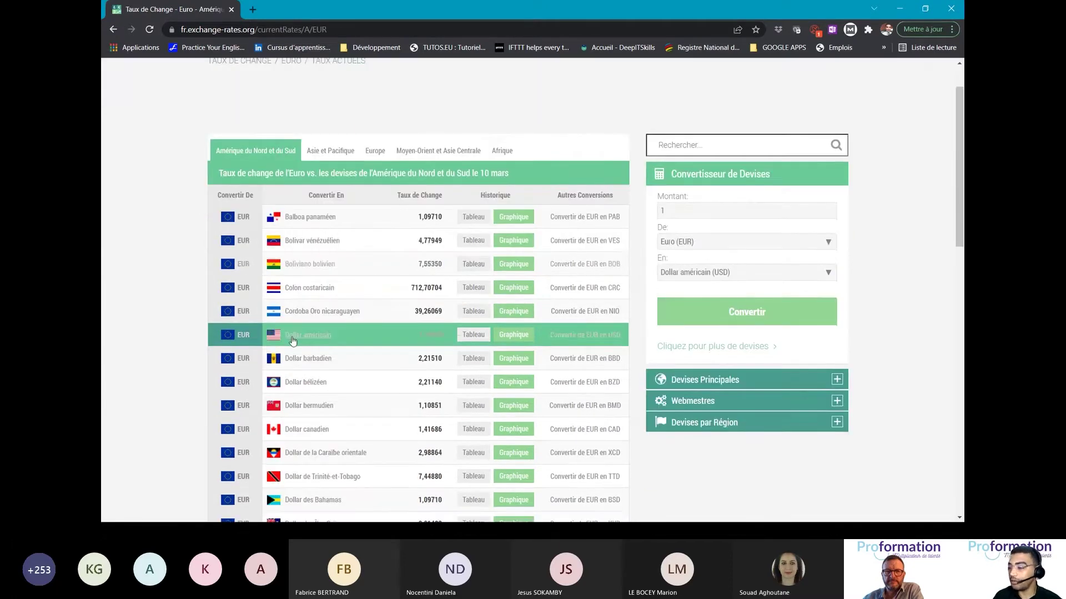
pyautogui.click(468, 336)
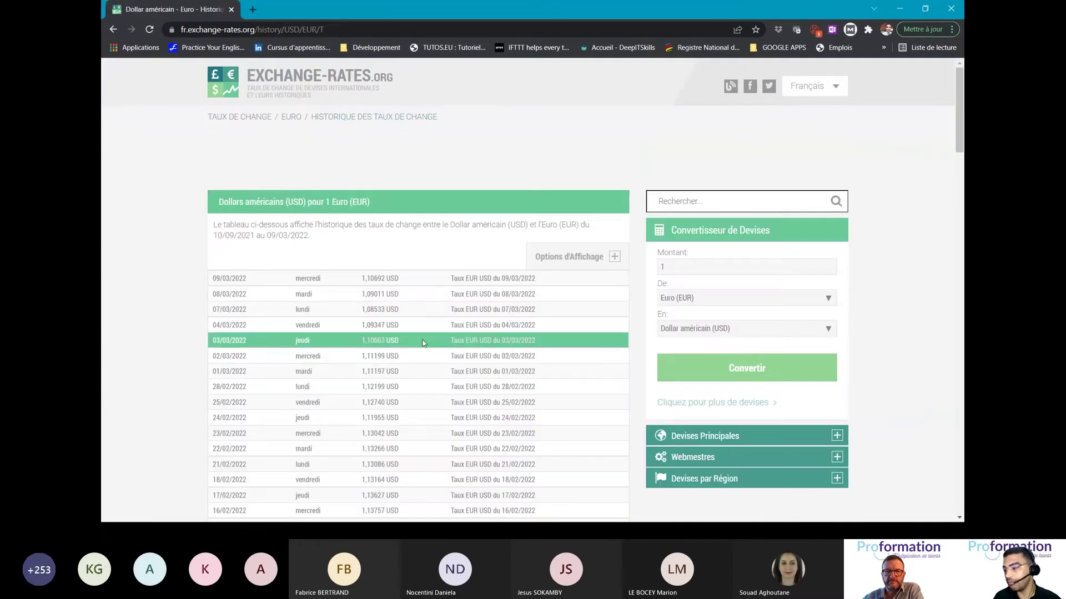
# Look over the Euro to US dollar rate history table and copy the page's web address.
pyautogui.scroll(-7, 423, 344)
pyautogui.scroll(6, 423, 344)
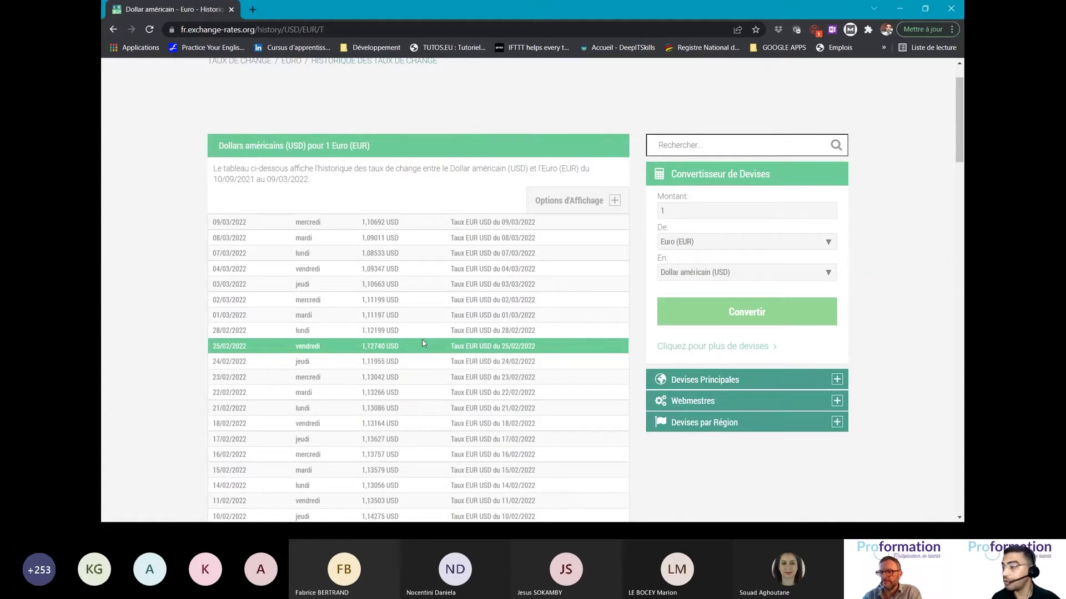
pyautogui.click(286, 30)
pyautogui.hotkey('ctrl', 'c')
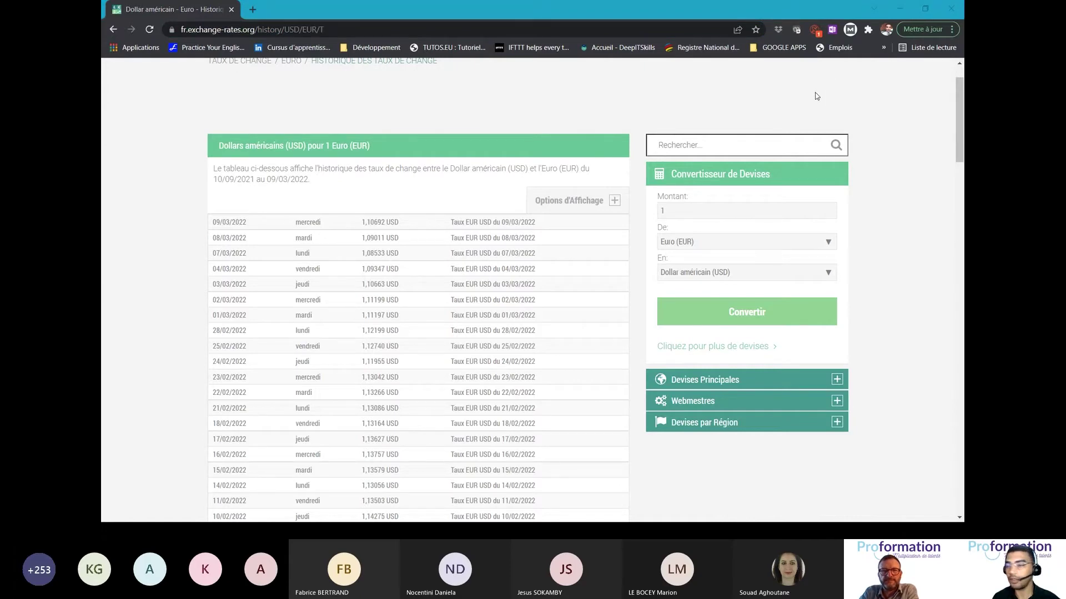
# Switch to the Power Query Editor and close it, postponing the application of the pending changes.
pyautogui.hotkey('alt', 'Tab')
pyautogui.click(950, 7)
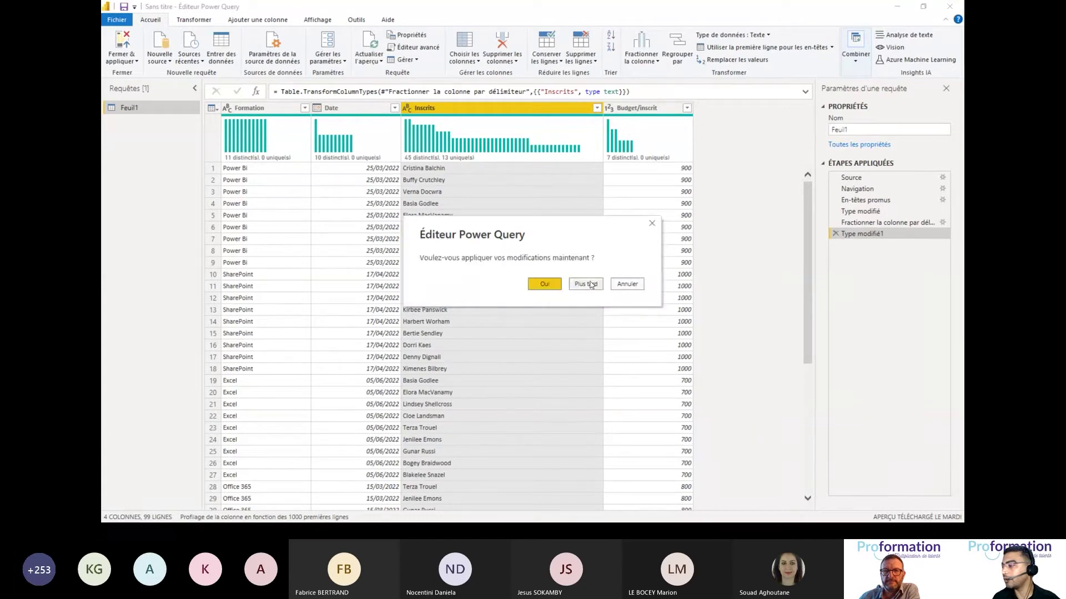
pyautogui.click(588, 285)
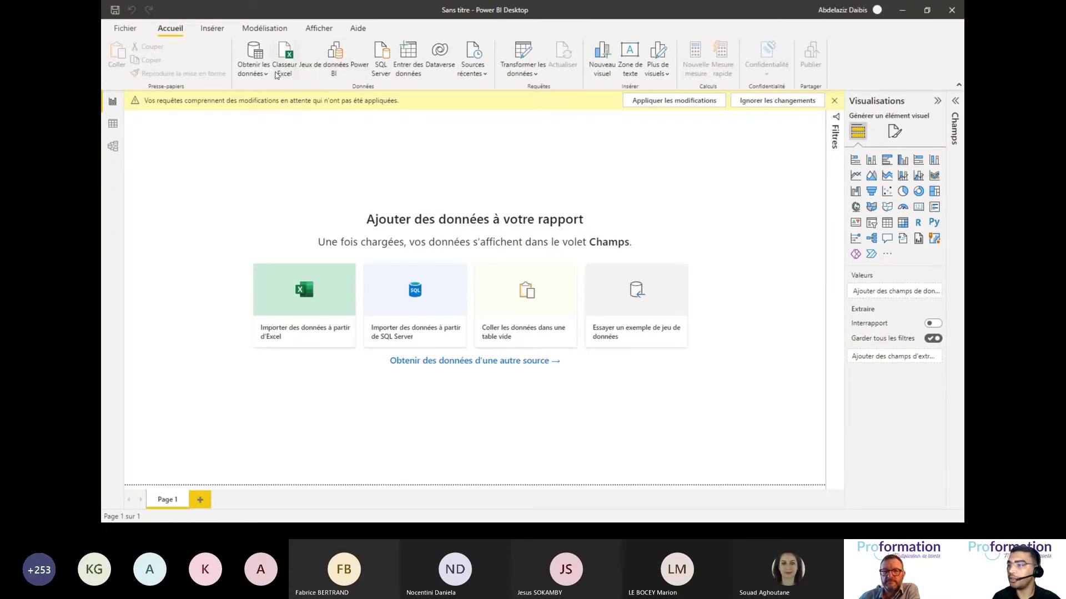
pyautogui.click(264, 74)
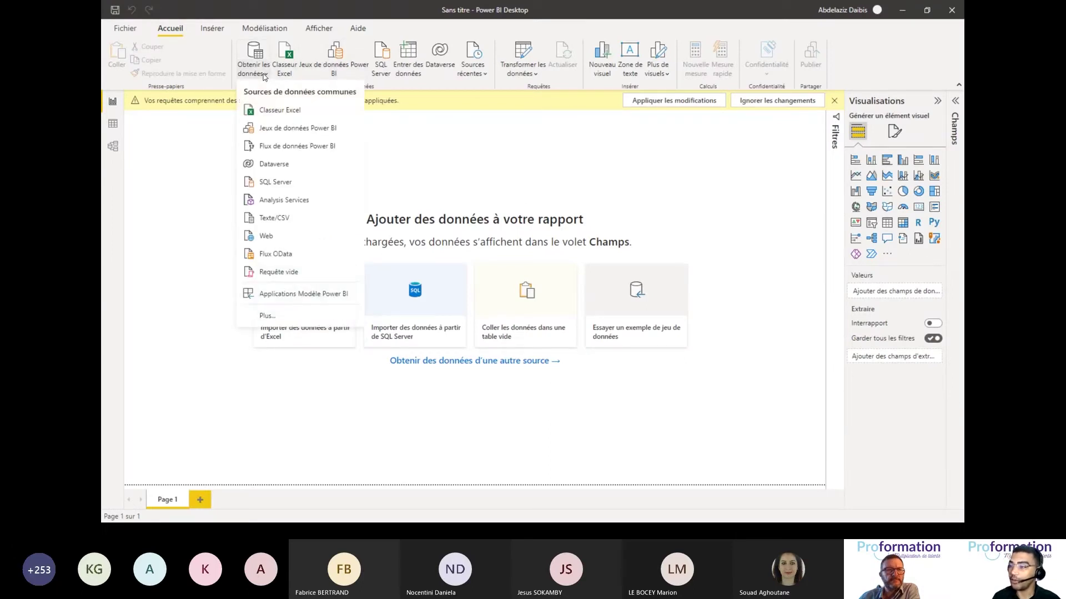
pyautogui.click(253, 241)
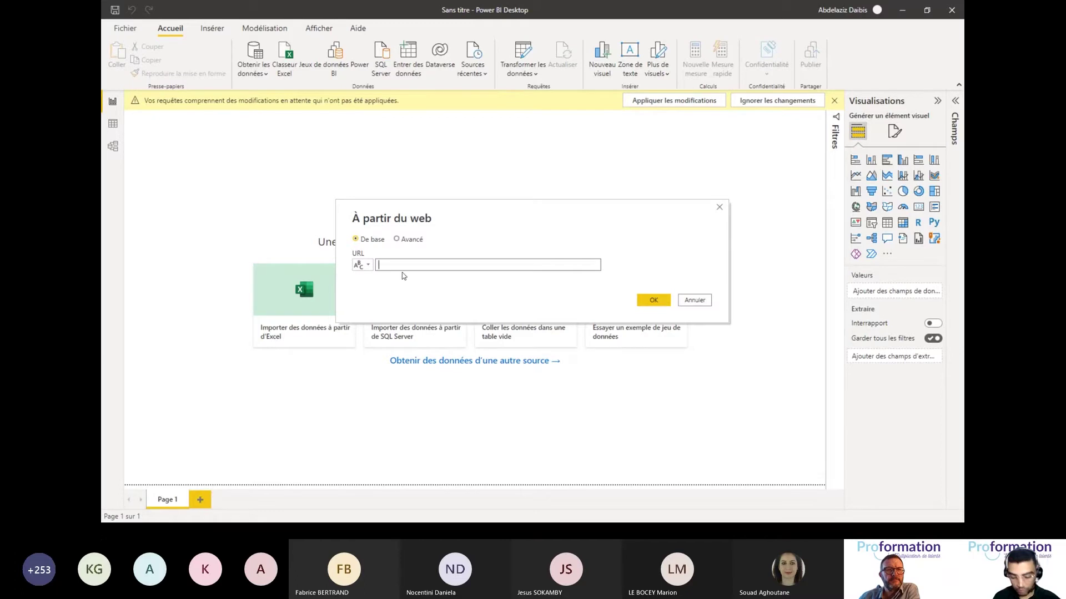
pyautogui.hotkey('ctrl', 'v')
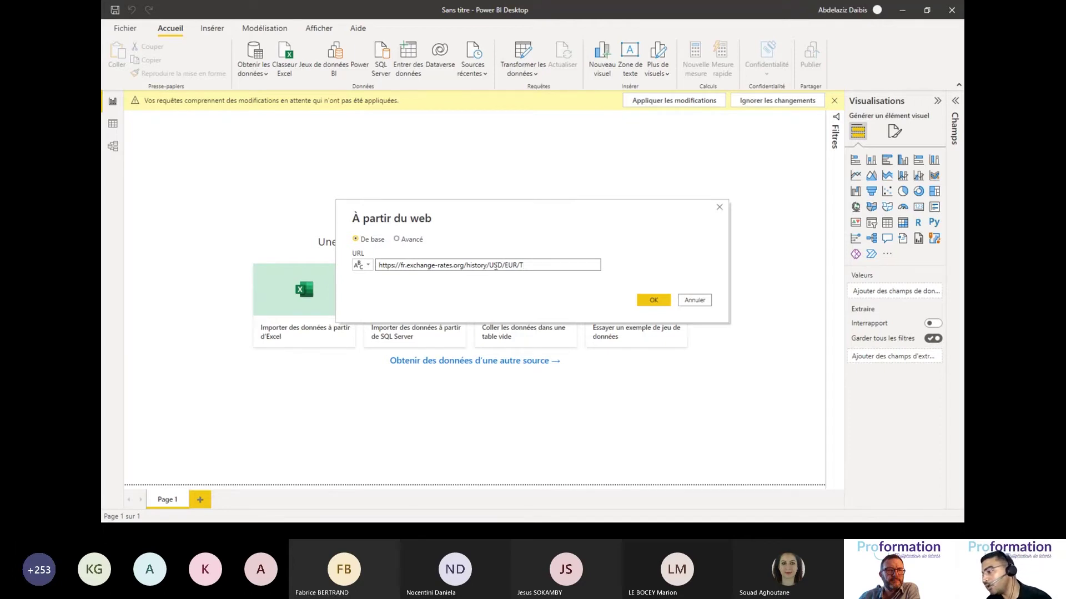
pyautogui.moveTo(490, 264); pyautogui.dragTo(502, 267)
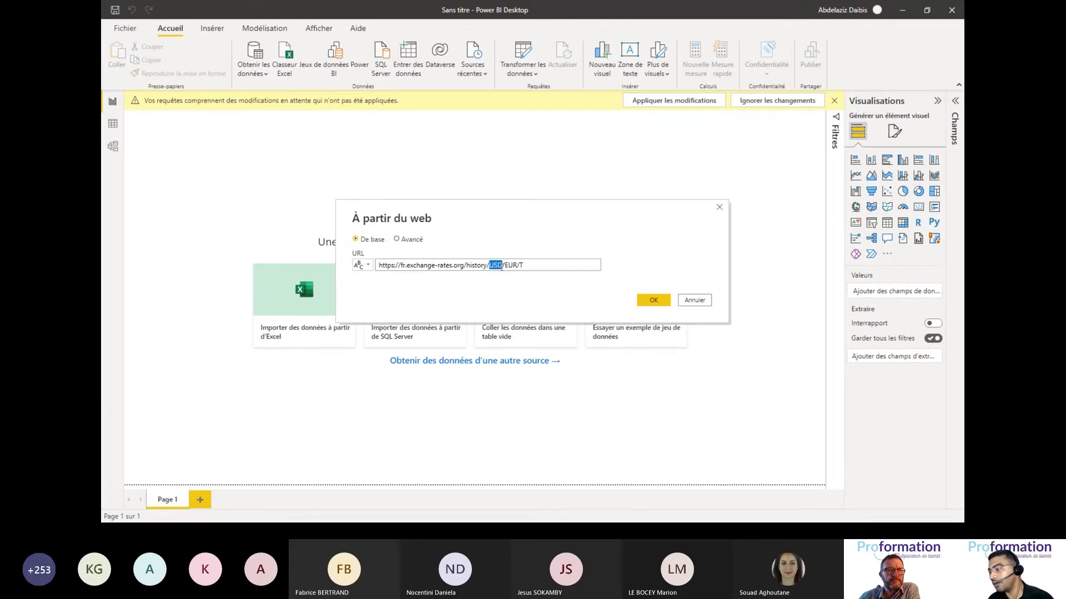
pyautogui.click(494, 266)
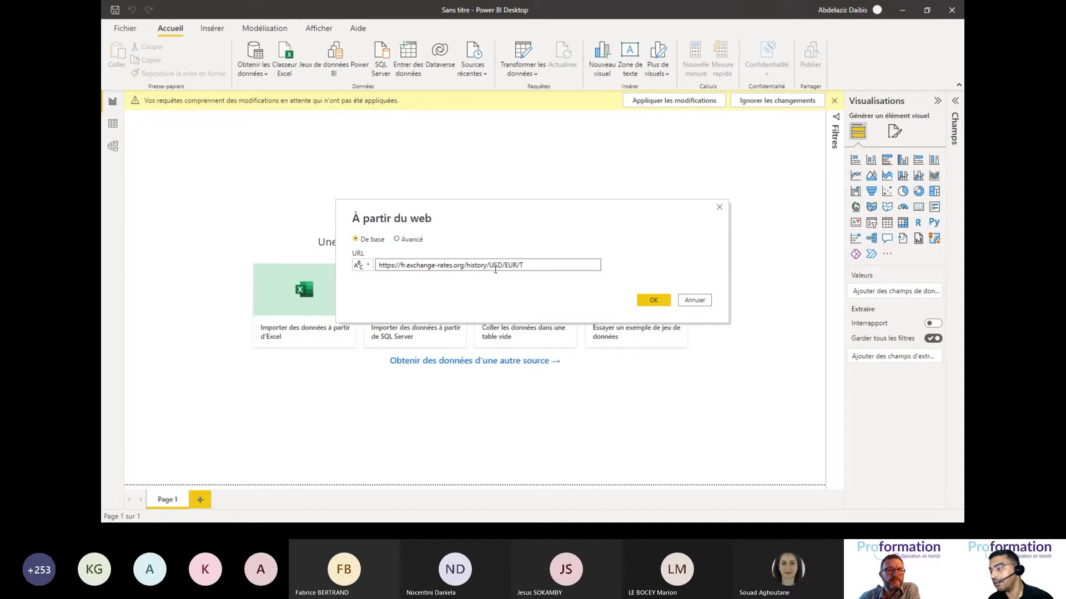
pyautogui.moveTo(505, 265); pyautogui.dragTo(517, 267)
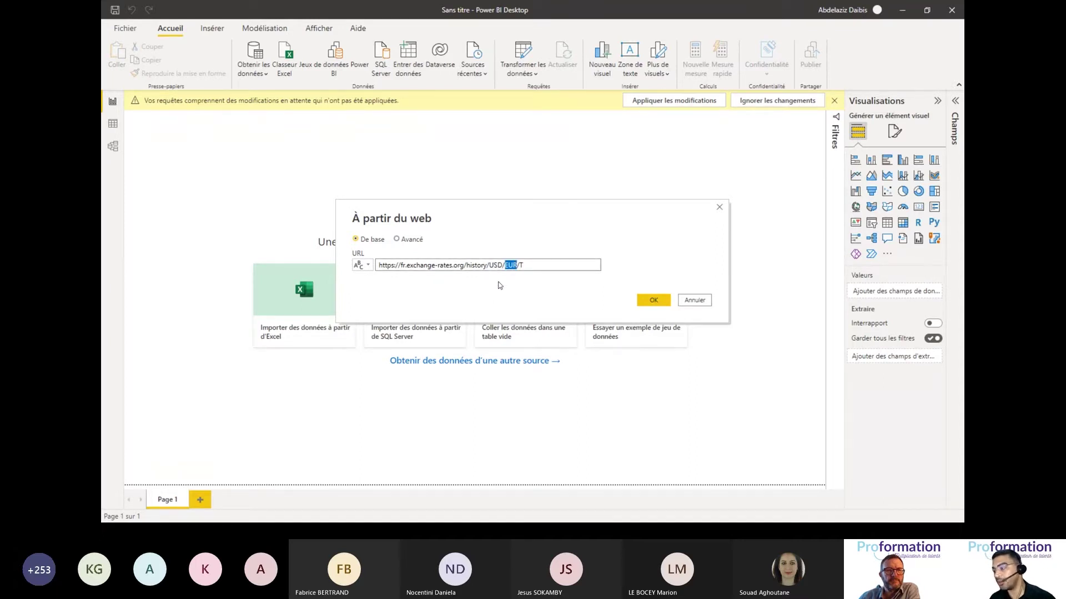
pyautogui.click(653, 301)
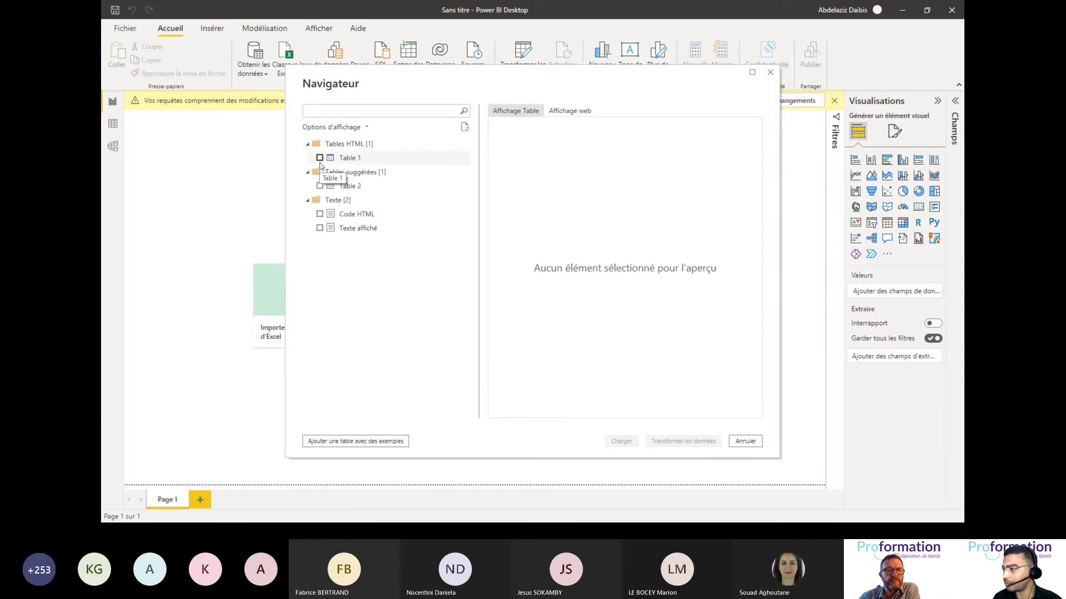
# Preview the web page and its HTML Table 1, include Table 1 and open it for transformation.
pyautogui.click(568, 114)
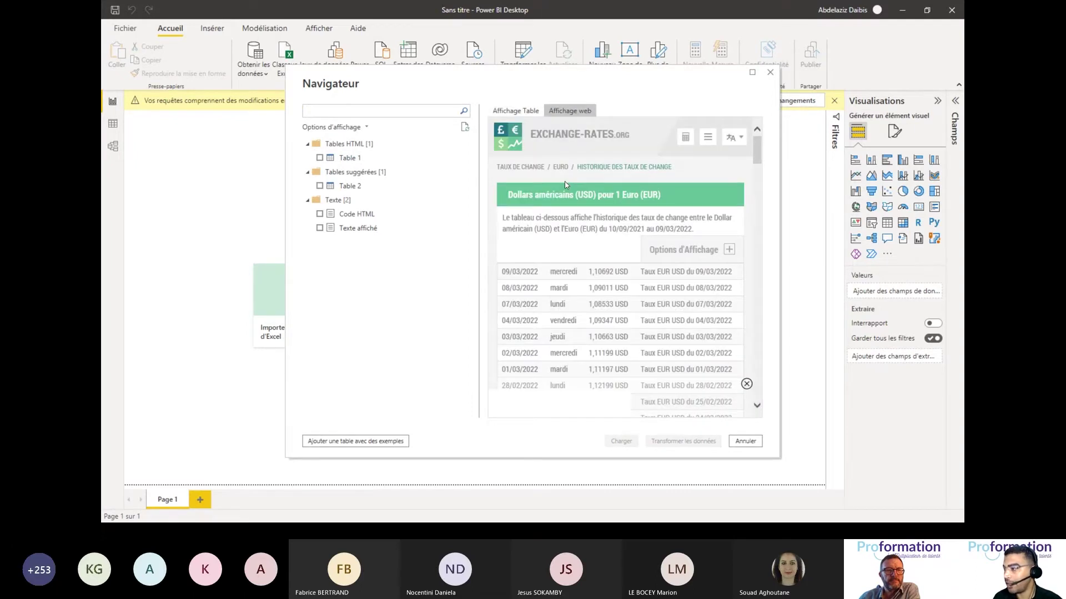
pyautogui.click(531, 112)
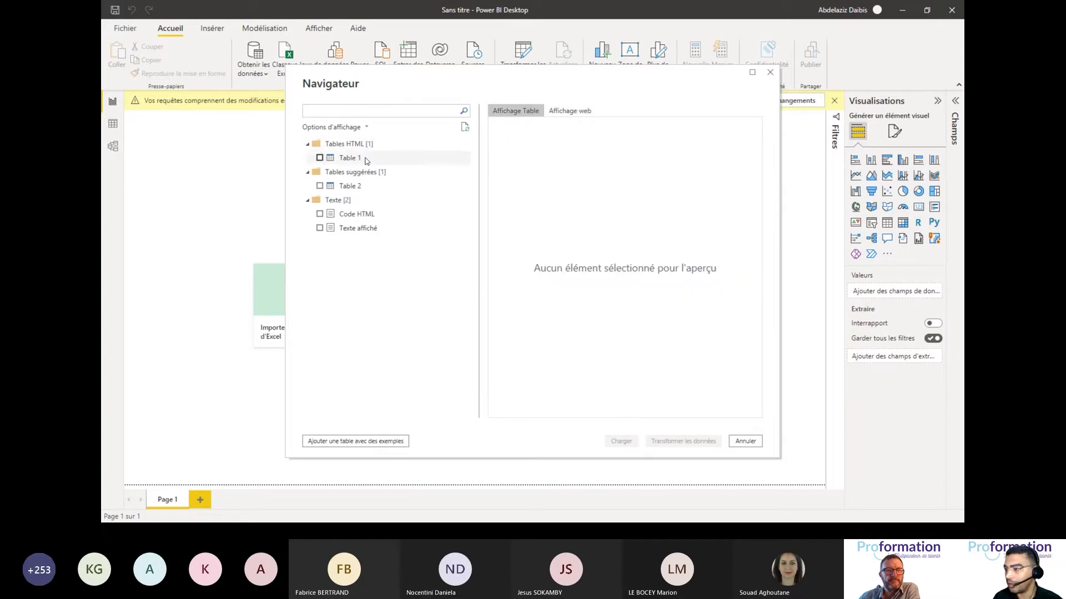
pyautogui.click(366, 160)
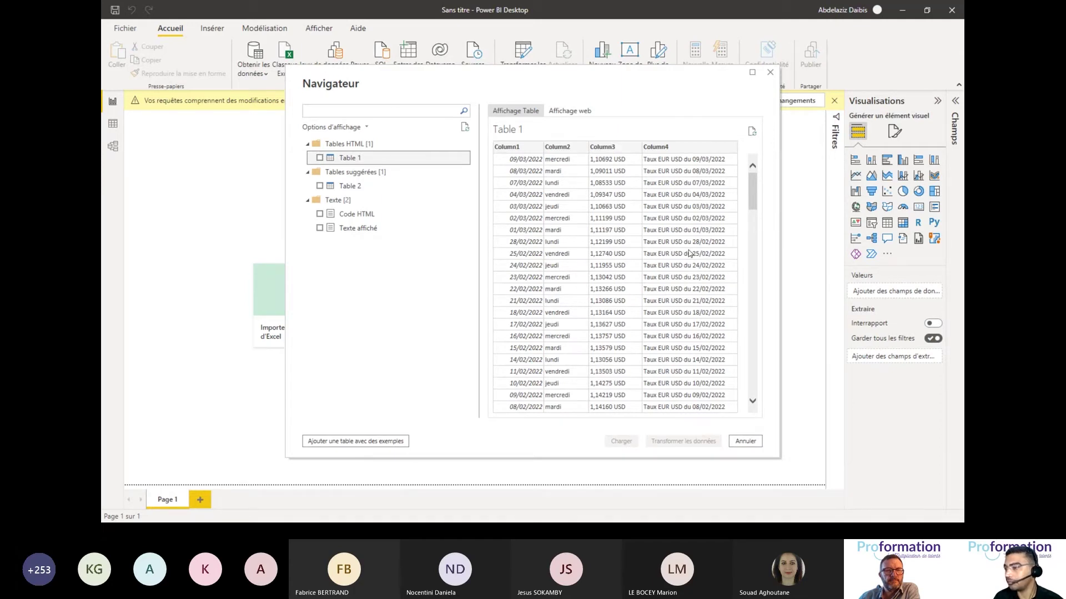
pyautogui.click(319, 158)
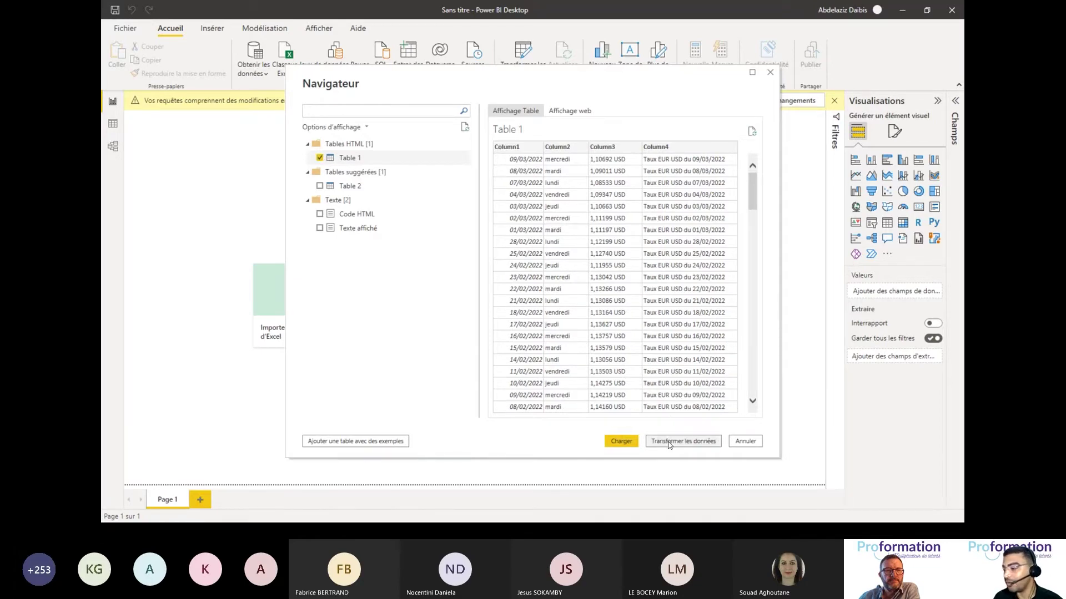
pyautogui.click(670, 443)
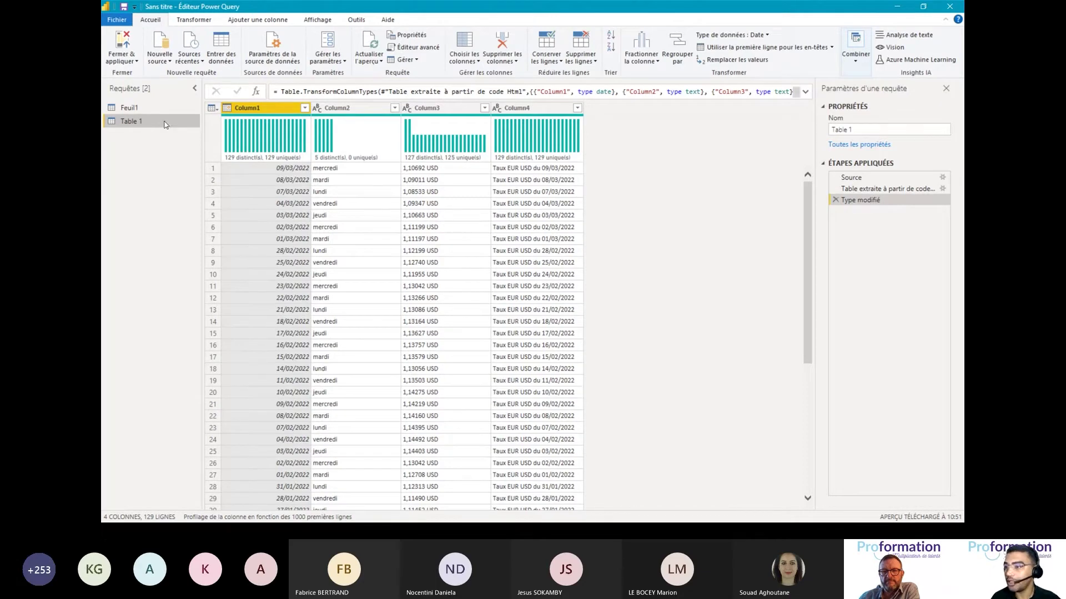
# Rename the Table 1 query as Extract.
pyautogui.rightClick(133, 123)
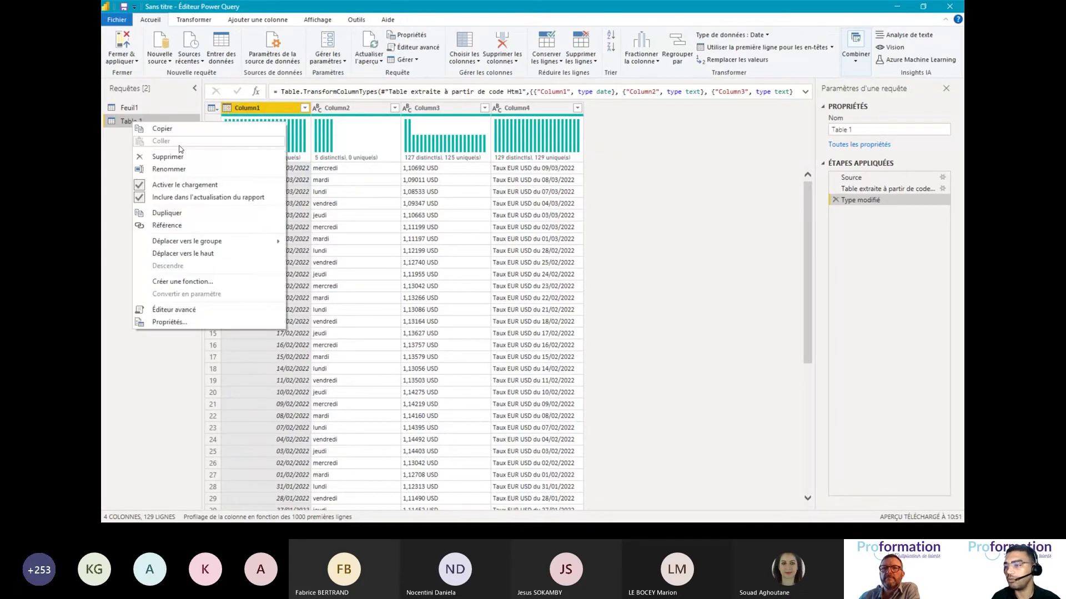
pyautogui.click(173, 170)
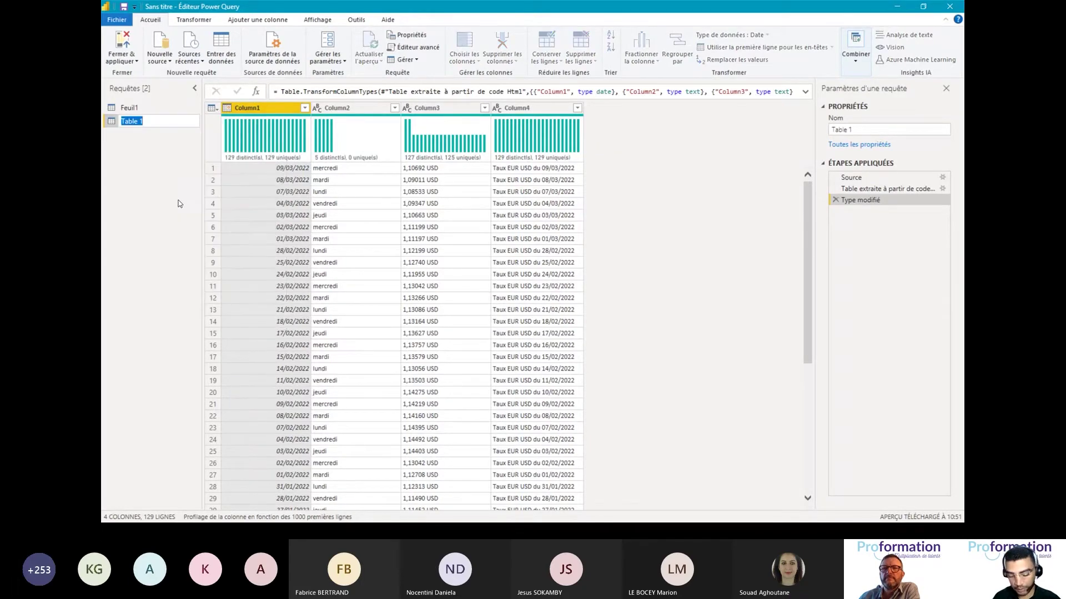
pyautogui.write('Exta')
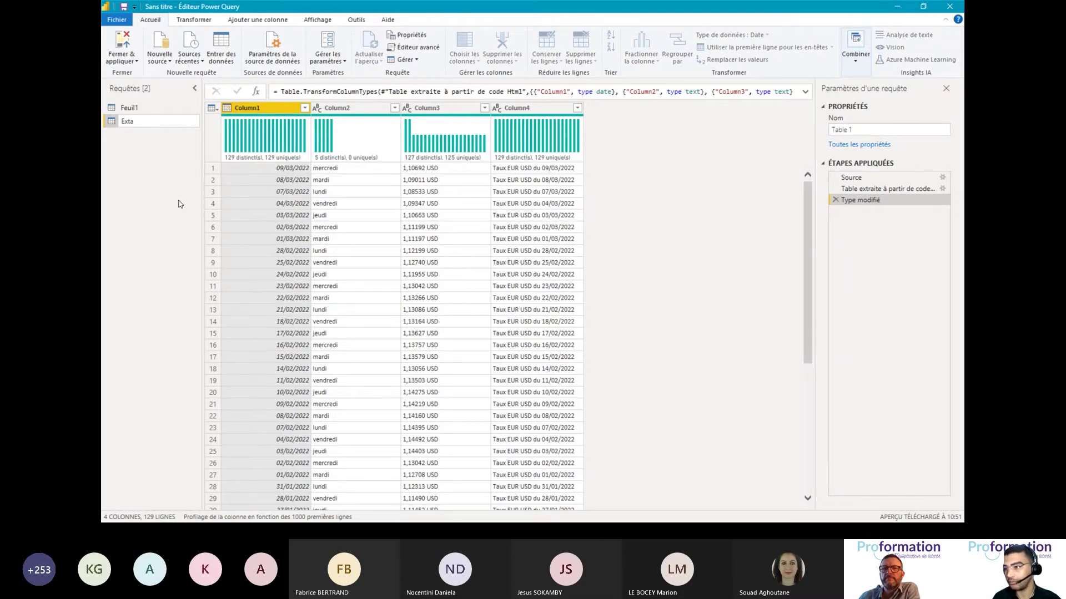
pyautogui.press('BackSpace')
pyautogui.write('ract')
pyautogui.press('Return')
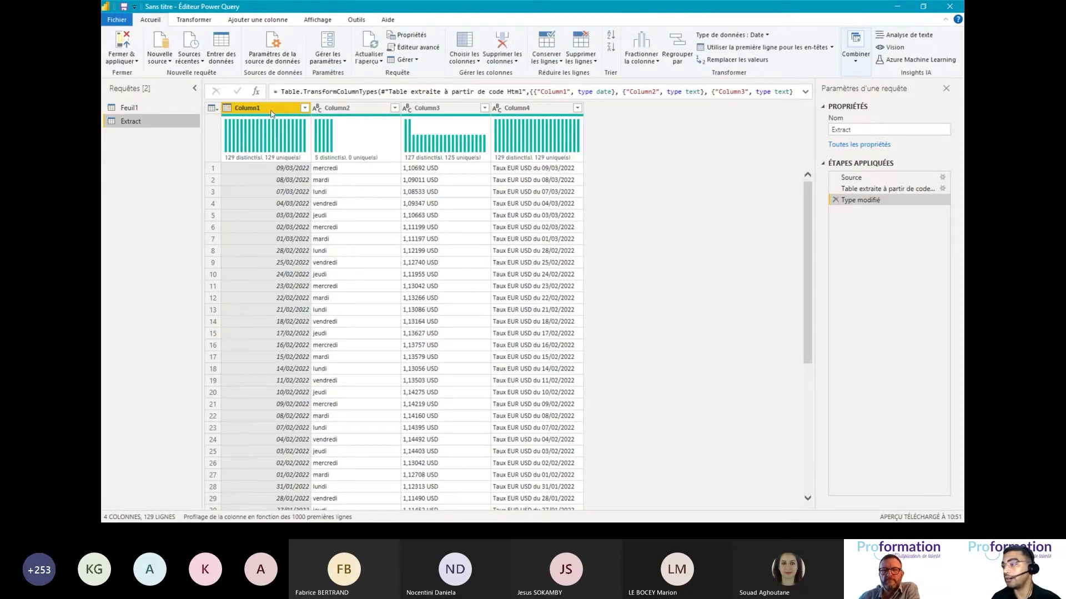
# Split Column3 of the Extract query by the space delimiter (Espace) at its leftmost occurrence.
pyautogui.click(438, 107)
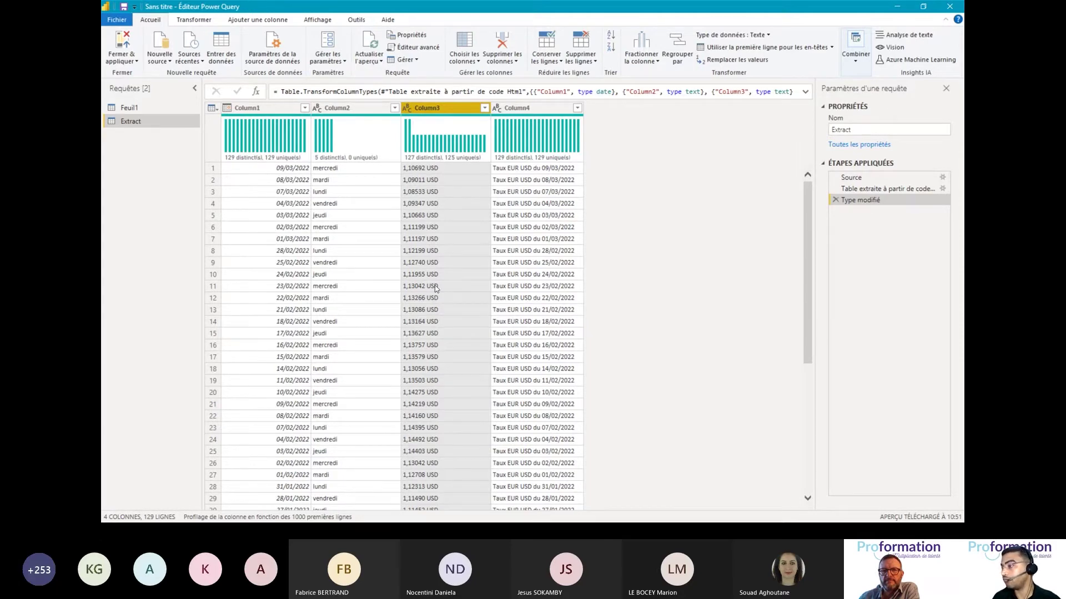
pyautogui.rightClick(427, 109)
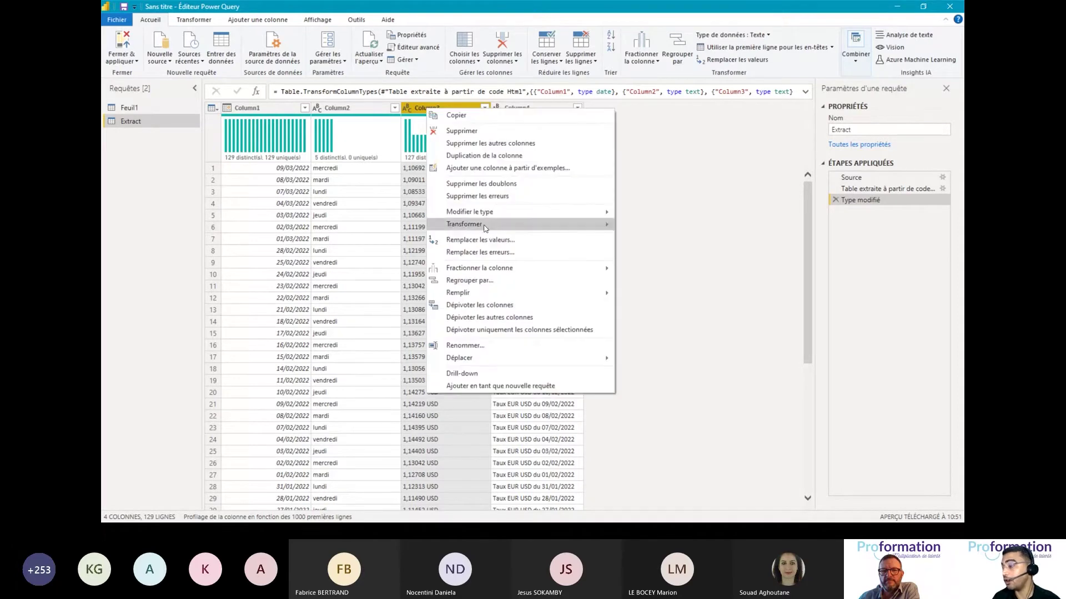
pyautogui.moveTo(483, 270)
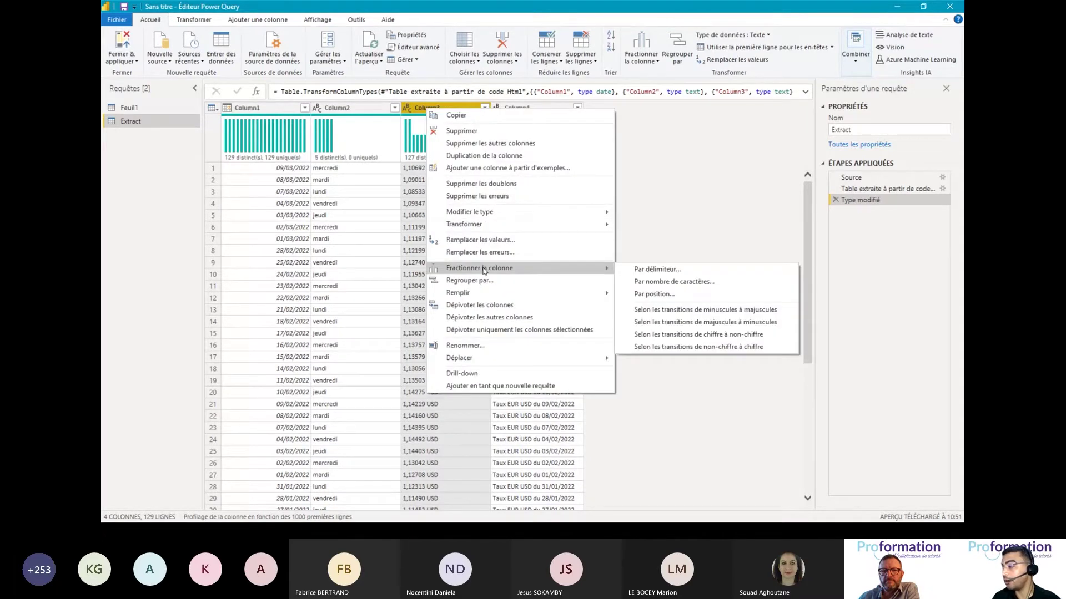
pyautogui.click(634, 270)
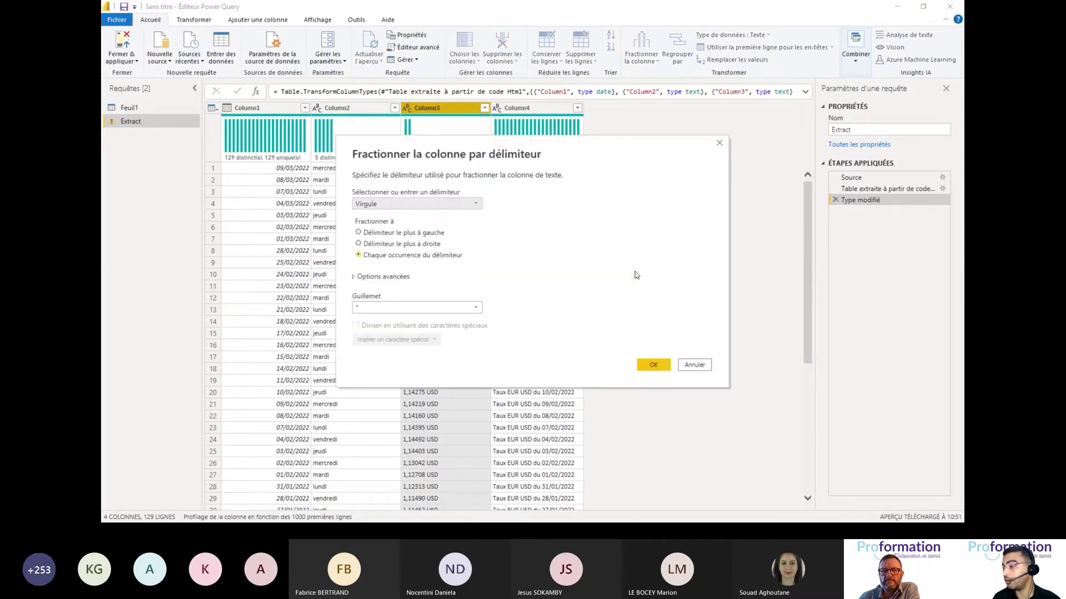
pyautogui.moveTo(457, 148); pyautogui.dragTo(571, 156)
pyautogui.click(516, 210)
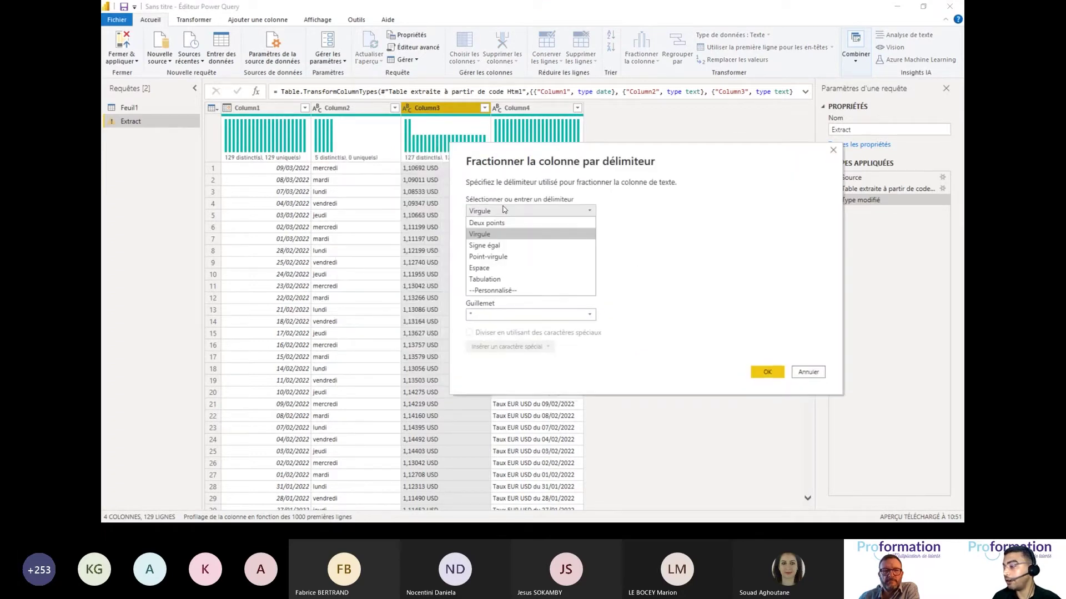
pyautogui.click(497, 268)
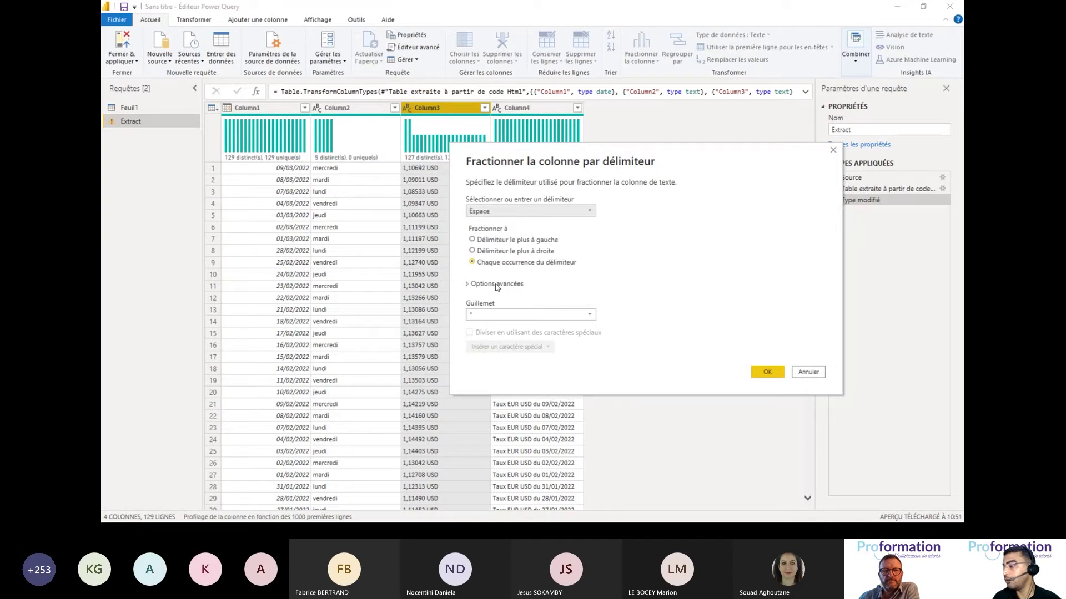
pyautogui.click(472, 241)
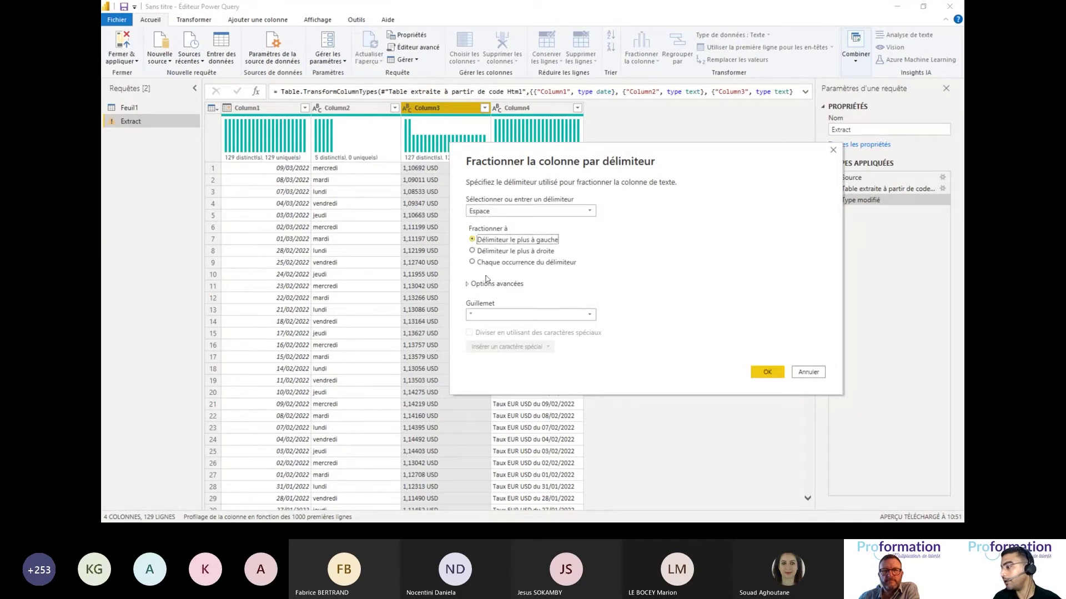
pyautogui.click(761, 374)
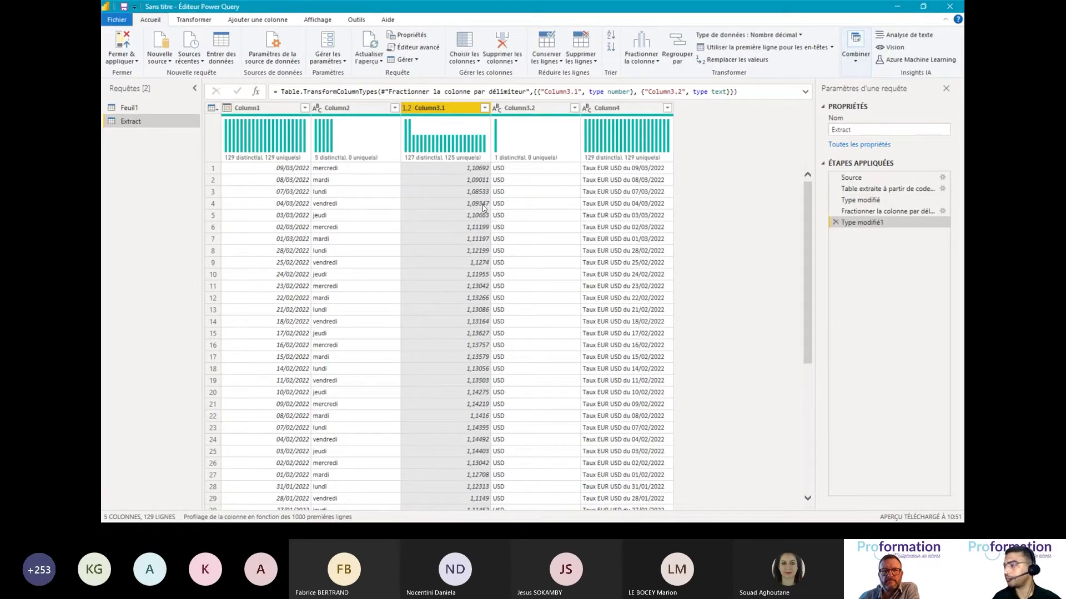
# Rename Column3.1 as TAUX, Column3.2 as DEVISE and Column4 as DESC.
pyautogui.doubleClick(430, 108)
pyautogui.write('TAUX')
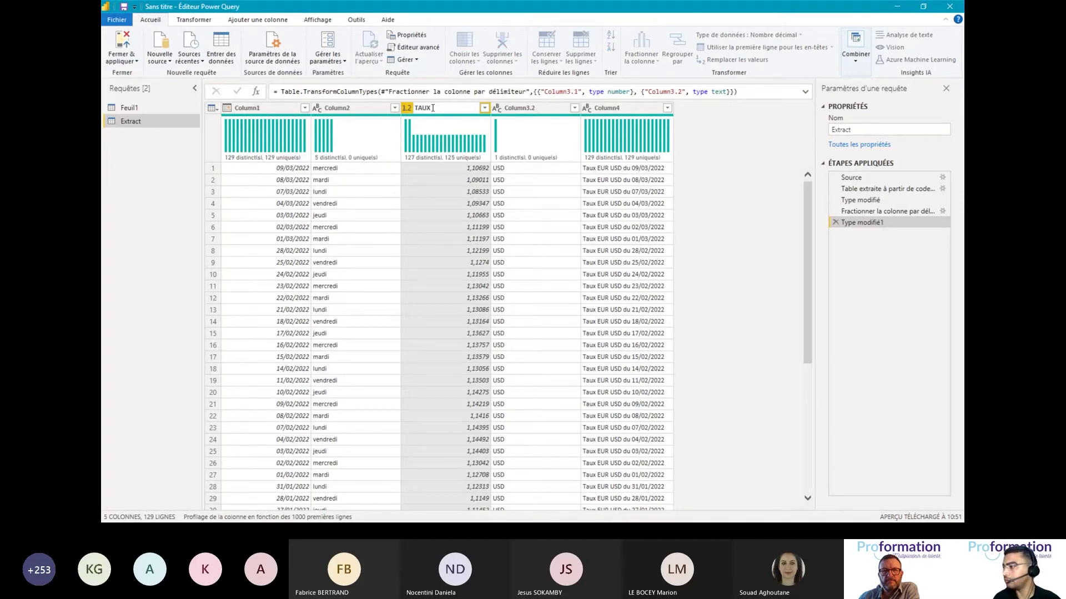
pyautogui.press('Tab')
pyautogui.write('DEVISE')
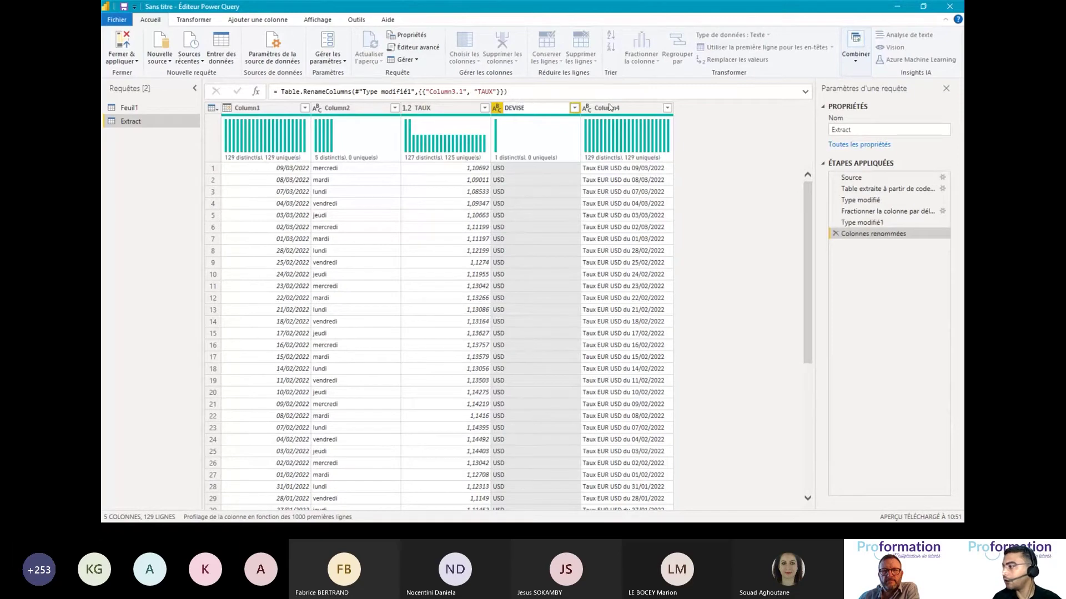
pyautogui.press('Tab')
pyautogui.write('DESC')
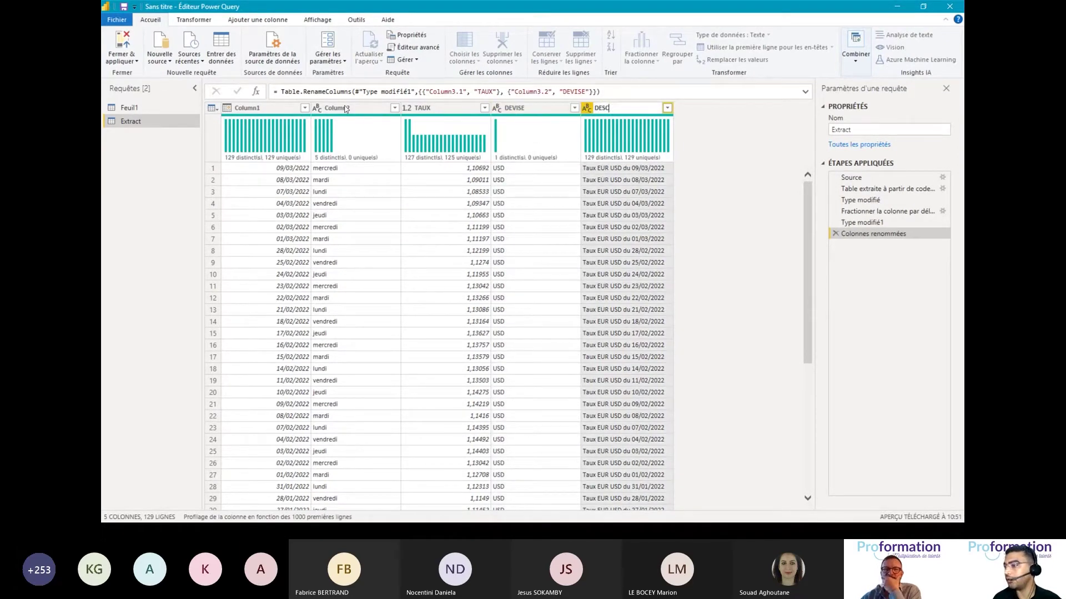
# Rename Column2 as JOUR and Column1 as DATE.
pyautogui.click(345, 109)
pyautogui.doubleClick(346, 107)
pyautogui.write('JOUR')
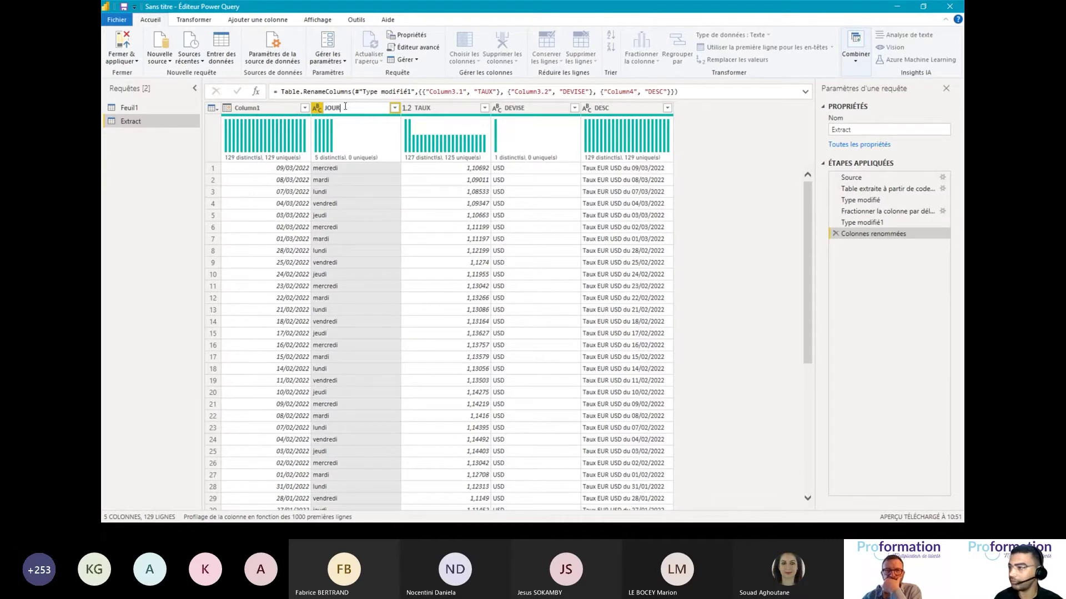
pyautogui.click(255, 108)
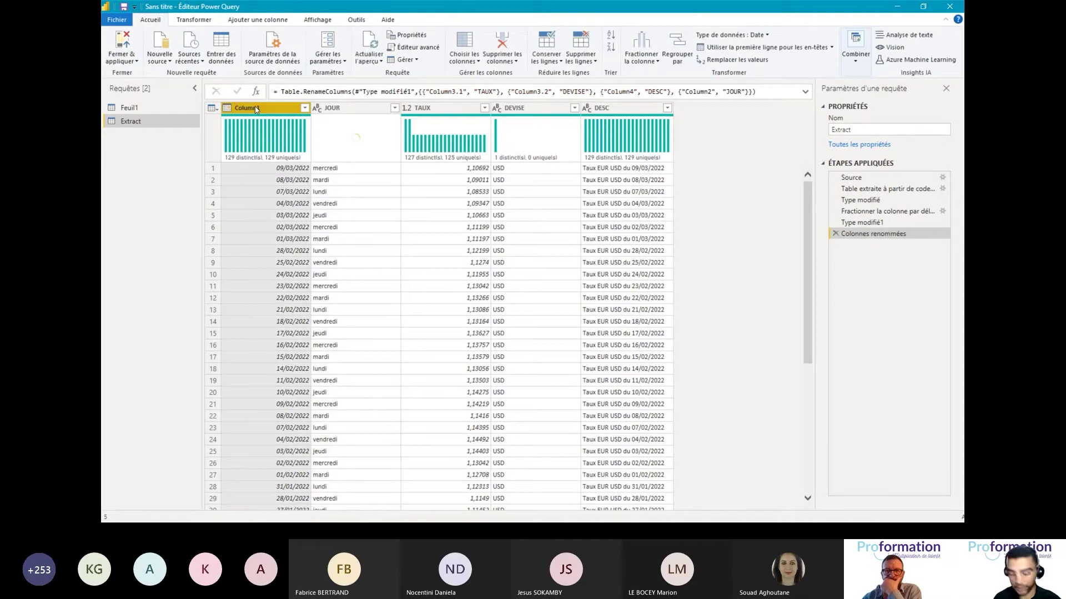
pyautogui.doubleClick(255, 109)
pyautogui.write('DATE')
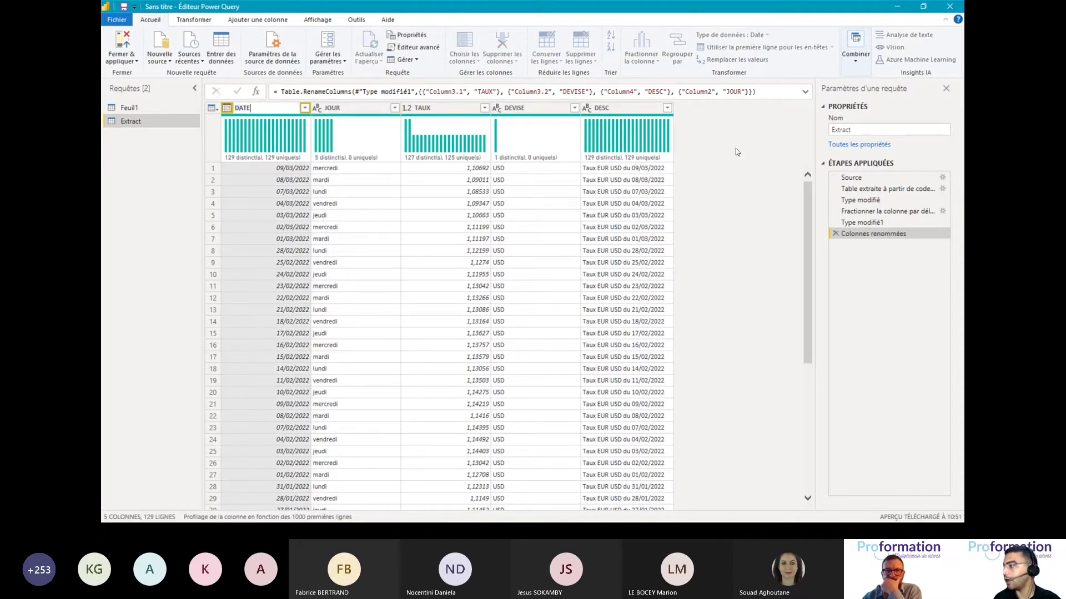
pyautogui.click(735, 149)
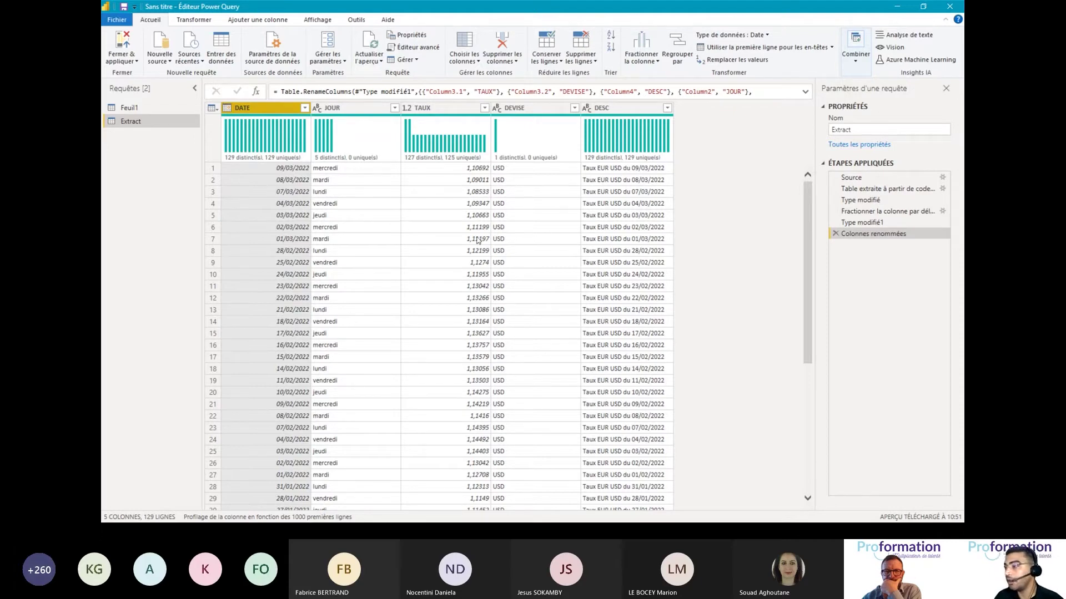
# Start a manually entered table with two columns named DEVISE1 and DEVISE2.
pyautogui.click(219, 49)
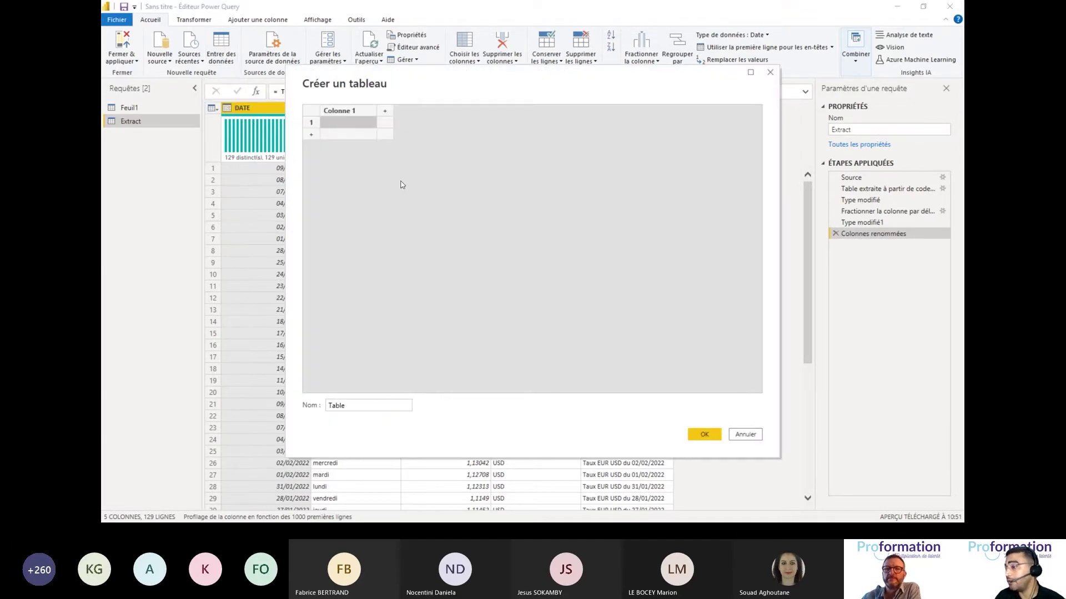
pyautogui.doubleClick(345, 113)
pyautogui.write('DEVISE')
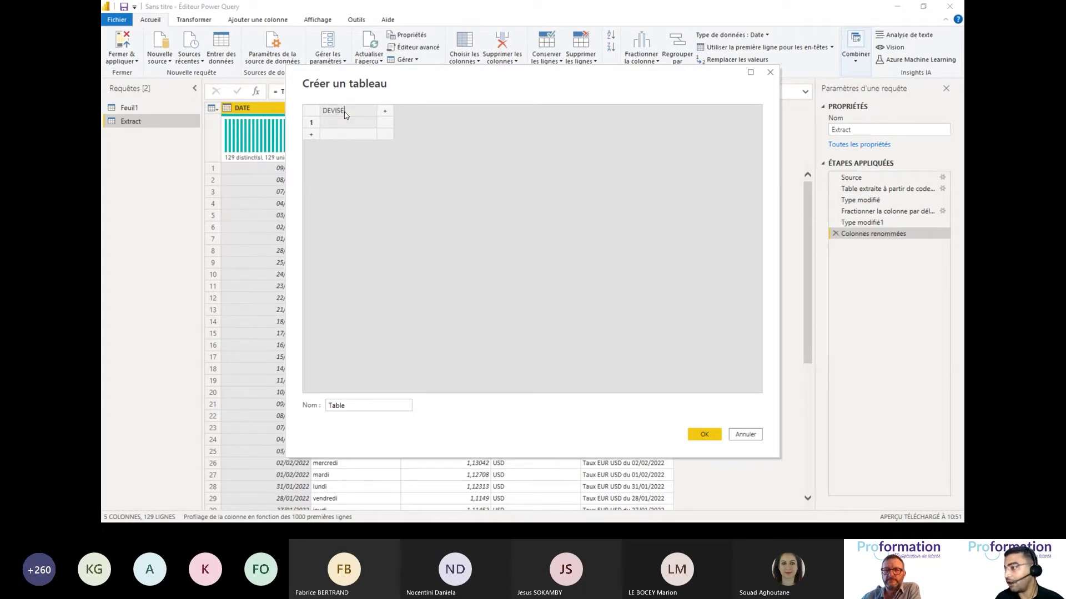
pyautogui.write('1')
pyautogui.click(387, 113)
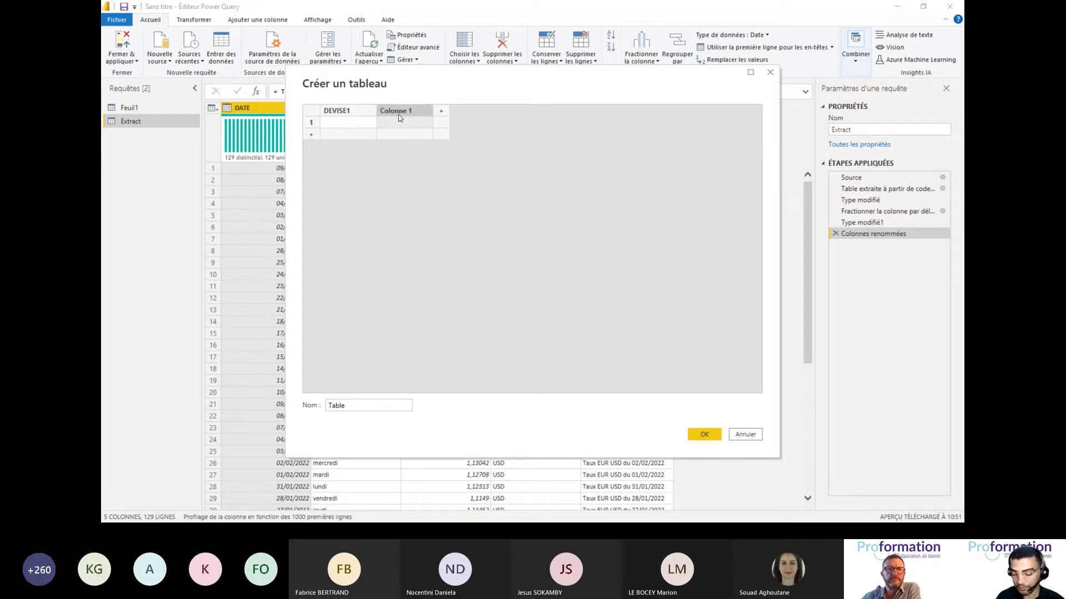
pyautogui.doubleClick(399, 113)
pyautogui.write('DEVISE2')
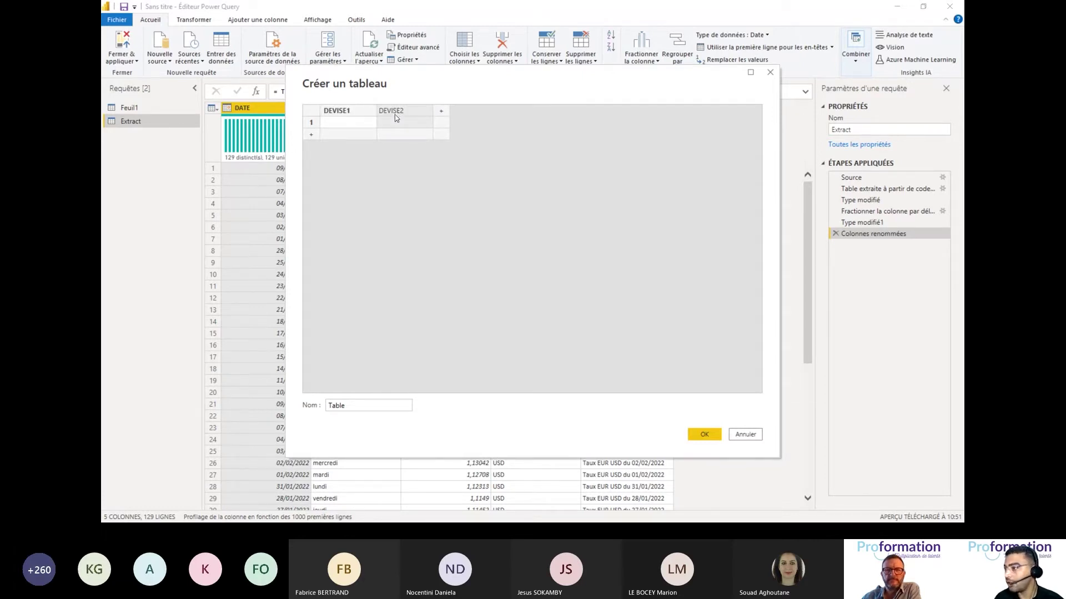
# Fill the table with the currency pairs EUR/USD and EUR/CAD, and create it under the name Table.
pyautogui.click(358, 127)
pyautogui.write('EUR')
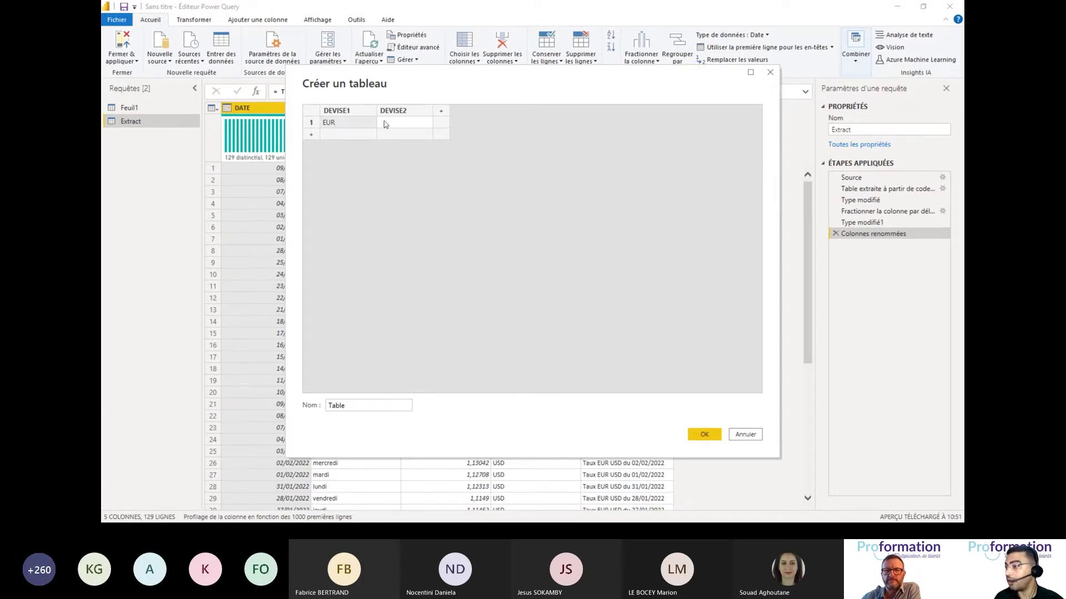
pyautogui.click(387, 125)
pyautogui.click(387, 125)
pyautogui.write('USD')
pyautogui.click(358, 135)
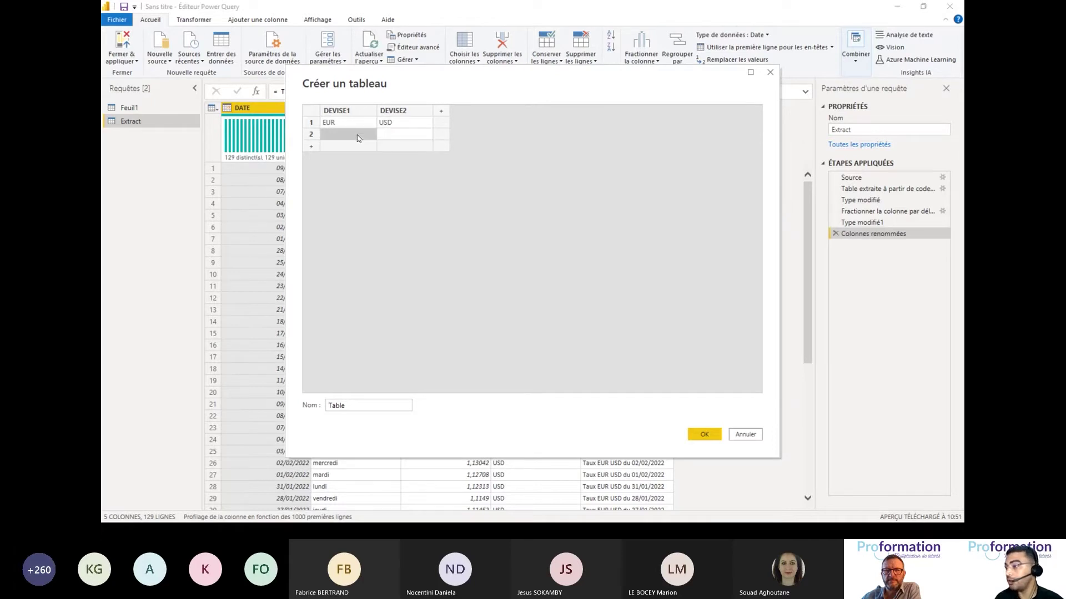
pyautogui.click(357, 135)
pyautogui.write('EUR')
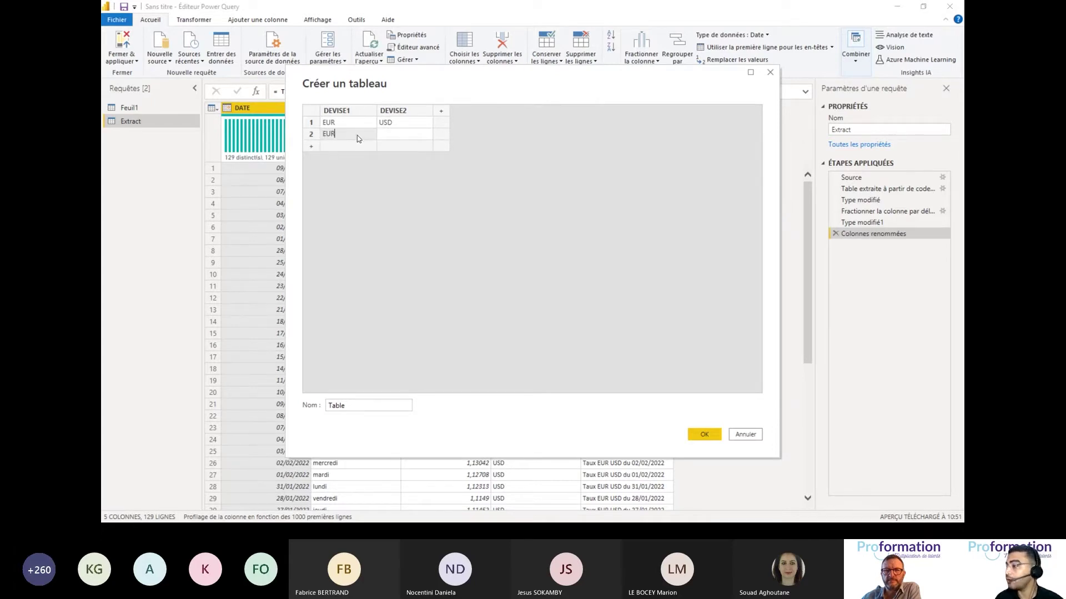
pyautogui.click(398, 136)
pyautogui.write('CAD')
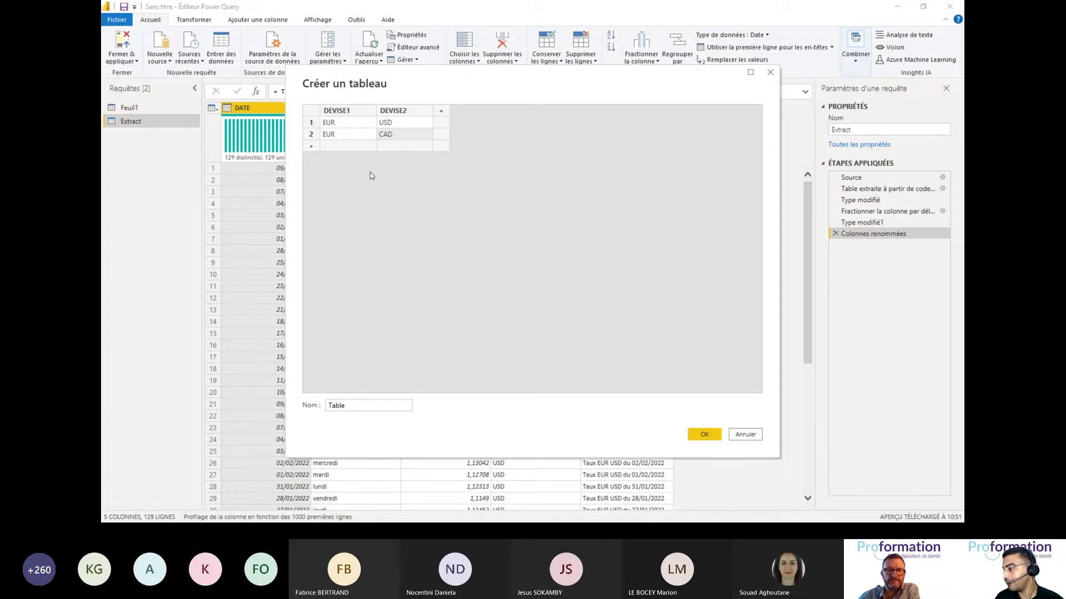
pyautogui.click(704, 436)
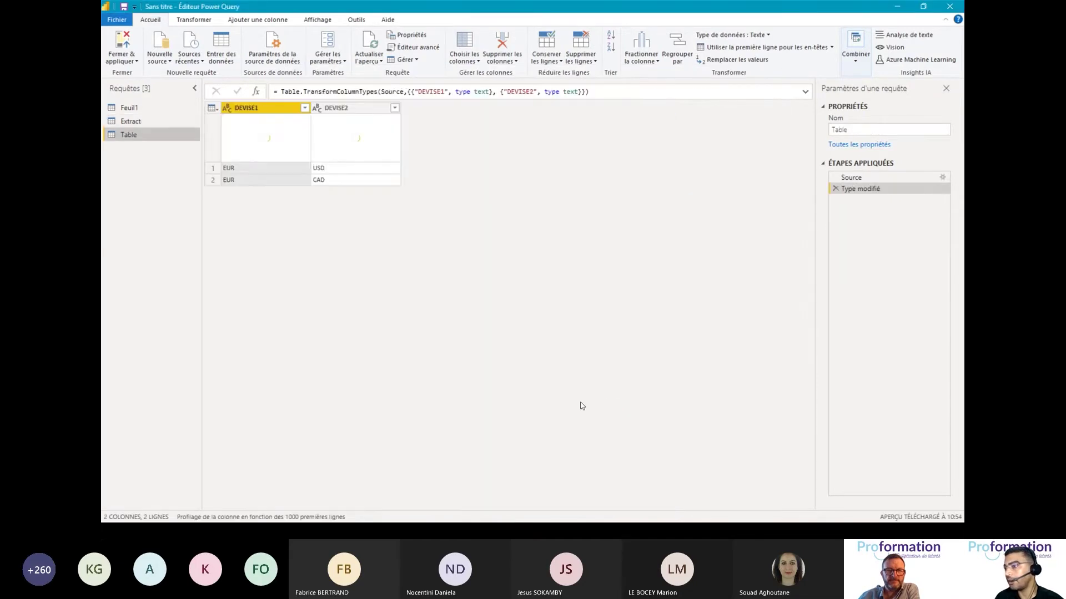
# Add the function header (devise1,devise2)=> above the let line in the Extract query's M code.
pyautogui.click(143, 123)
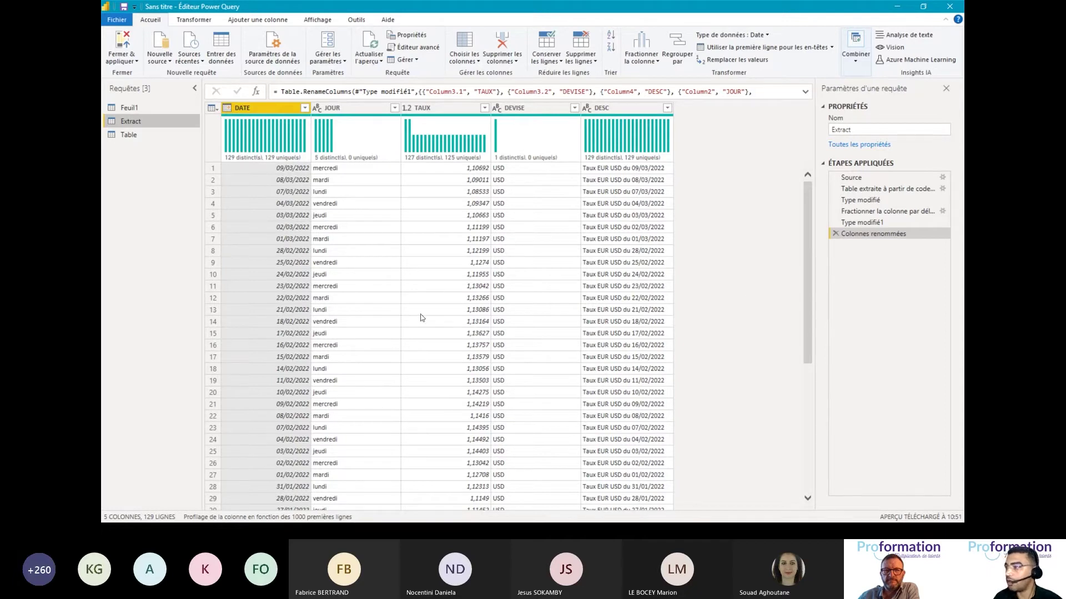
pyautogui.click(411, 50)
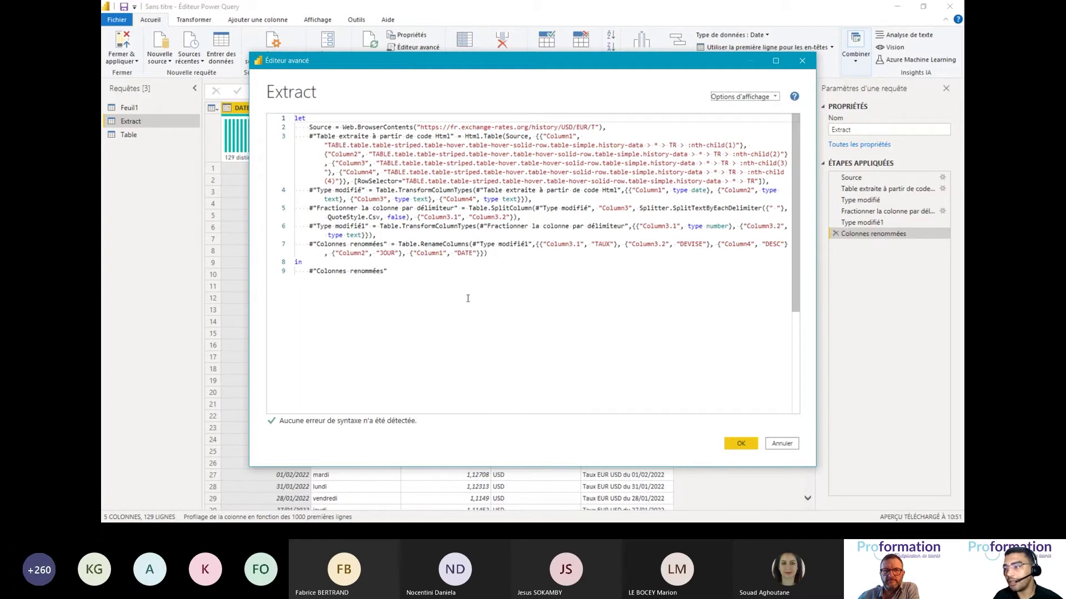
pyautogui.click(295, 119)
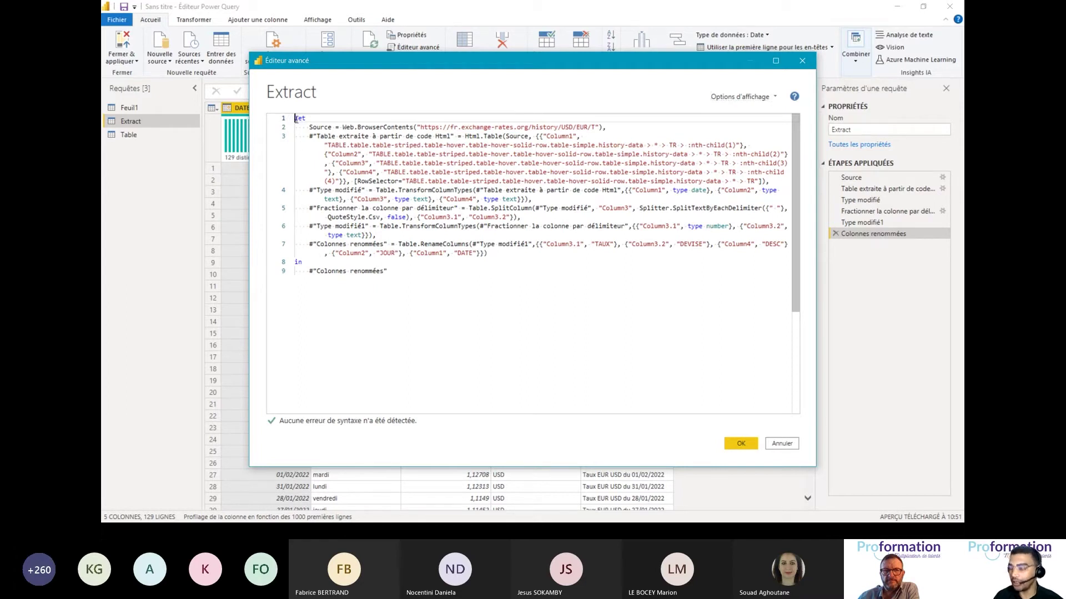
pyautogui.press('Return')
pyautogui.press('Return')
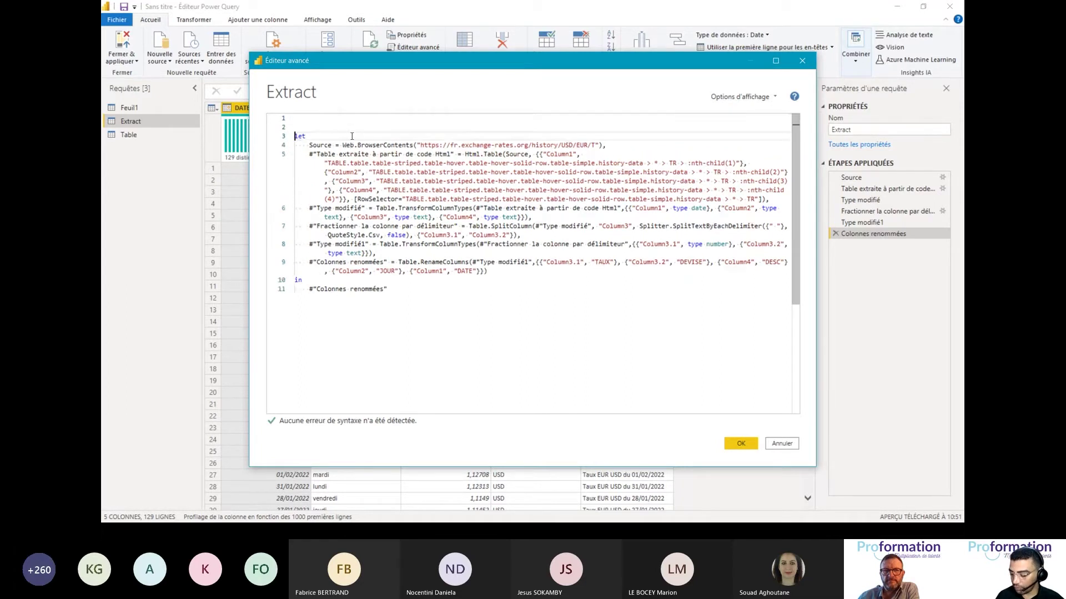
pyautogui.press('Up')
pyautogui.press('Up')
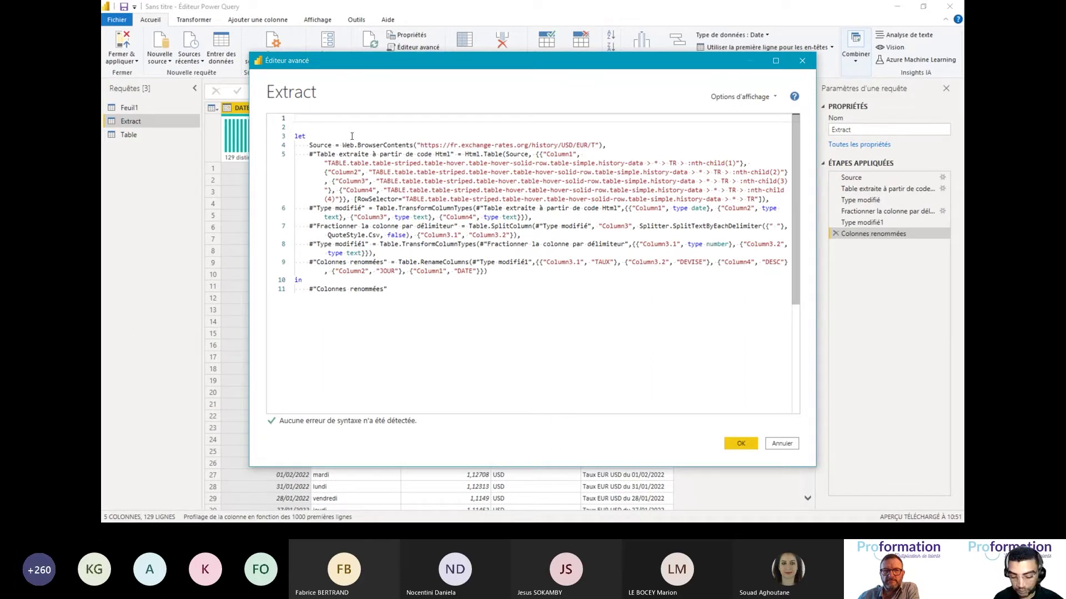
pyautogui.write('(')
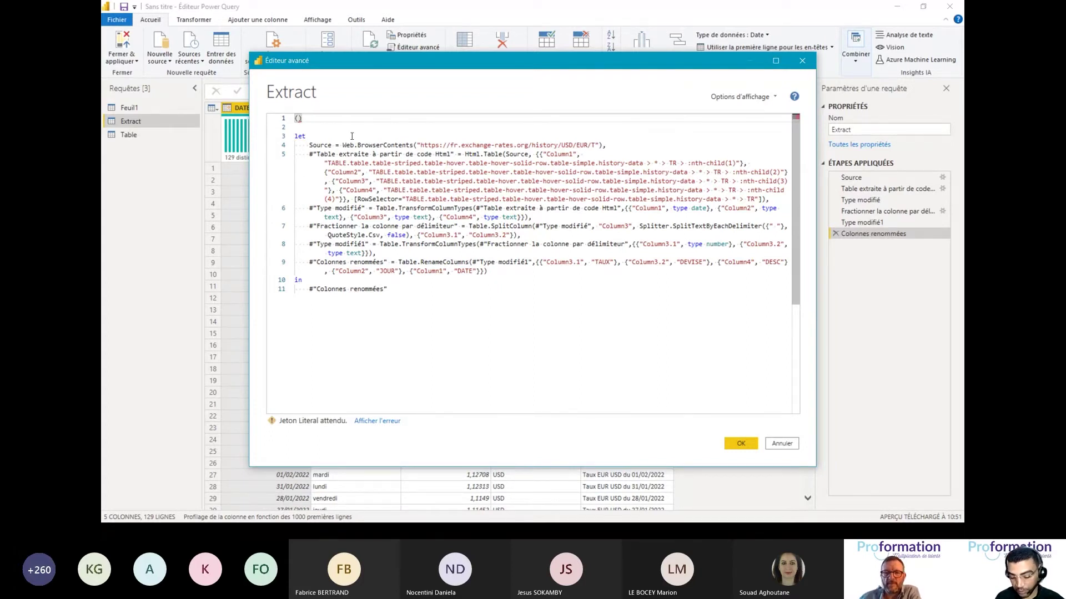
pyautogui.write('devise1')
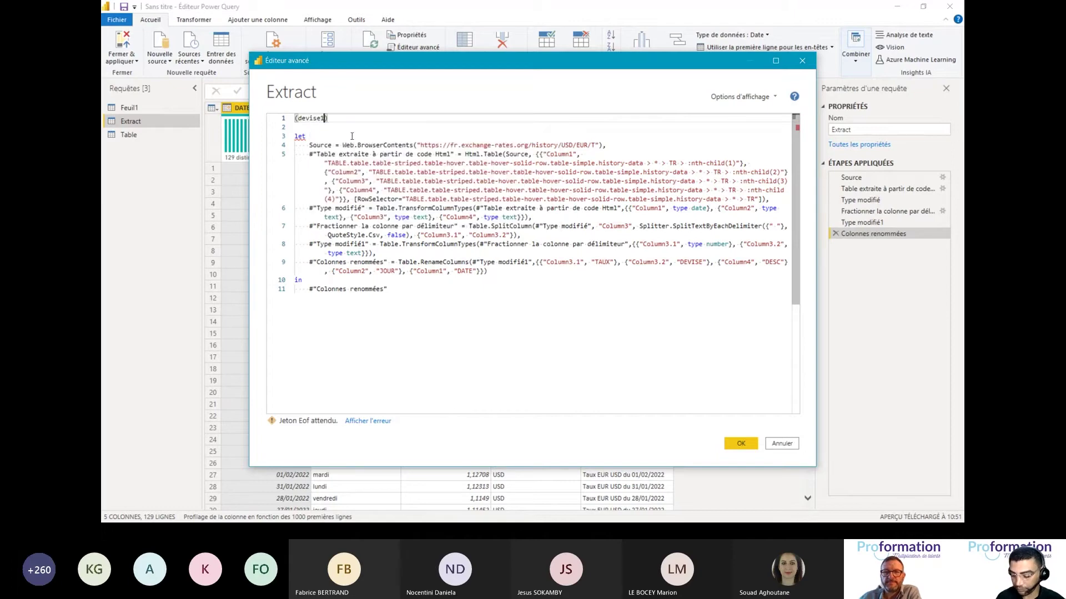
pyautogui.write(',')
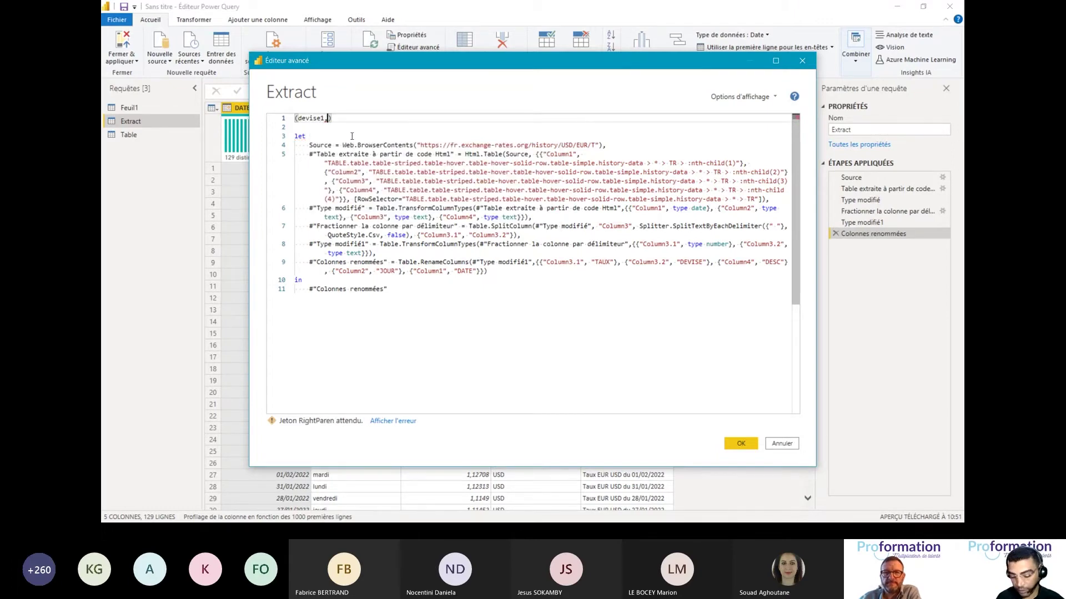
pyautogui.write('devise')
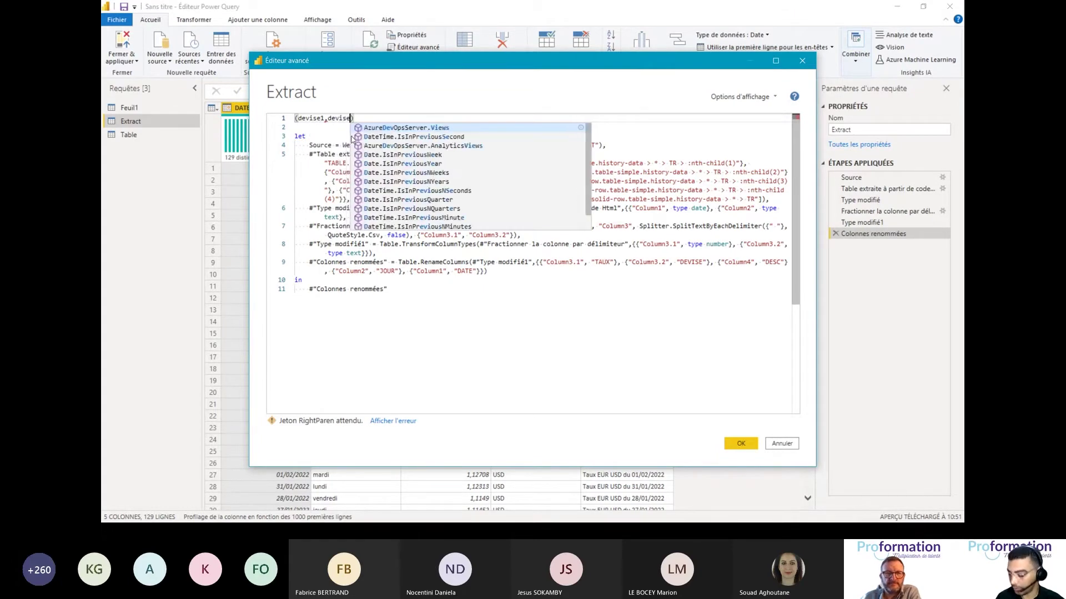
pyautogui.write('2')
pyautogui.click(358, 118)
pyautogui.write('=')
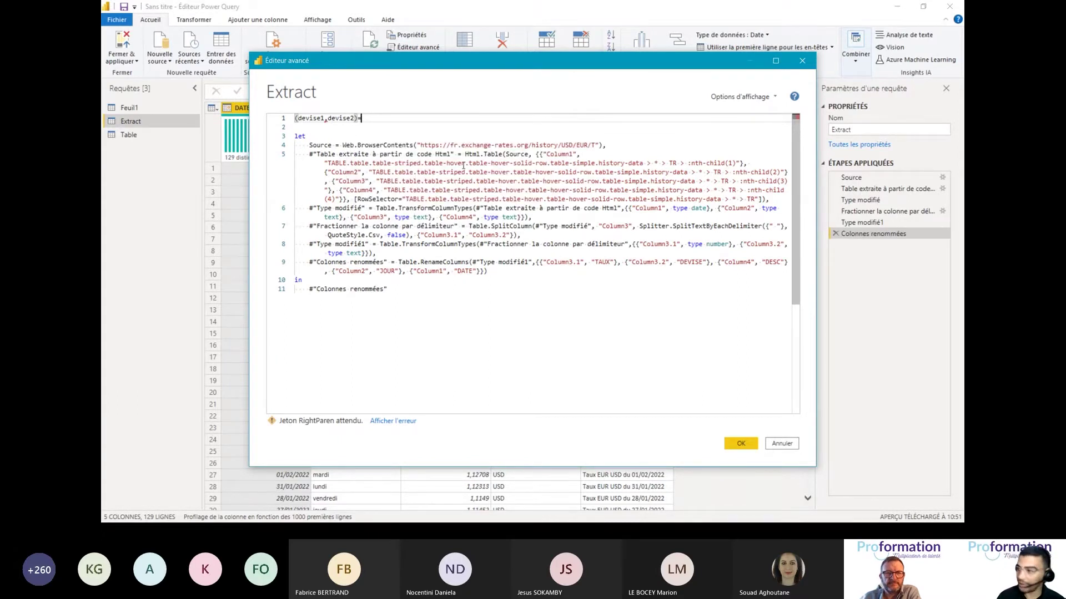
pyautogui.write('>')
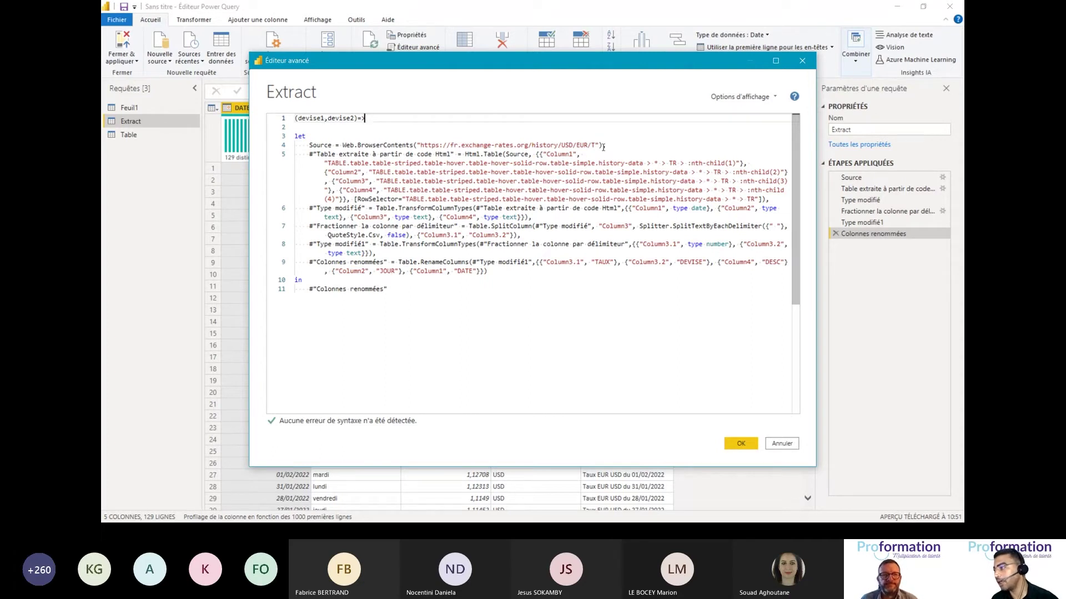
# Replace USD in the Source URL of the Extract code with the concatenated parameter devise2.
pyautogui.click(563, 145)
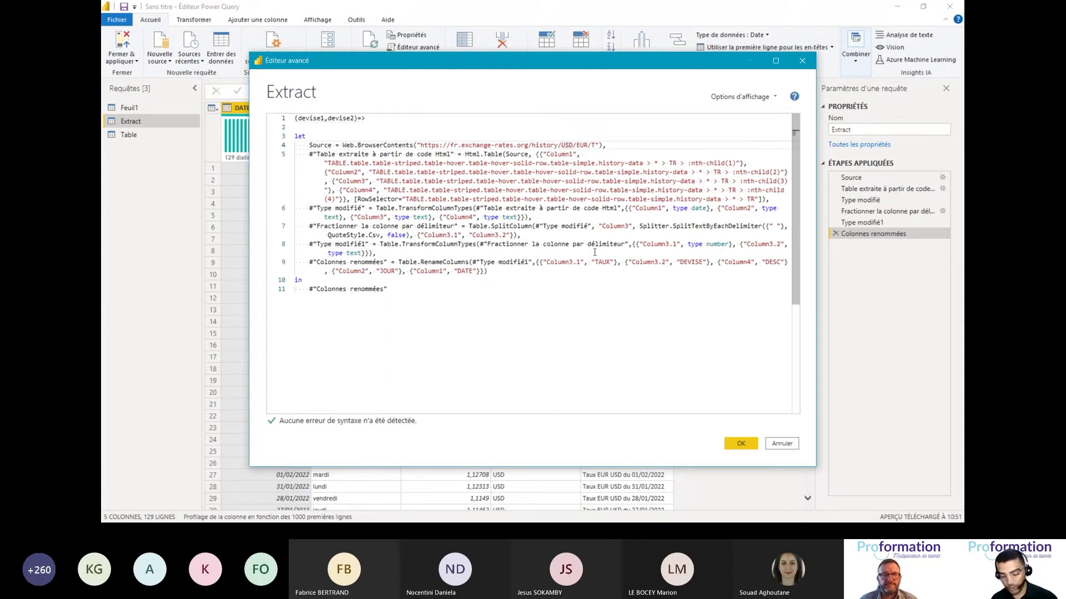
pyautogui.write('"')
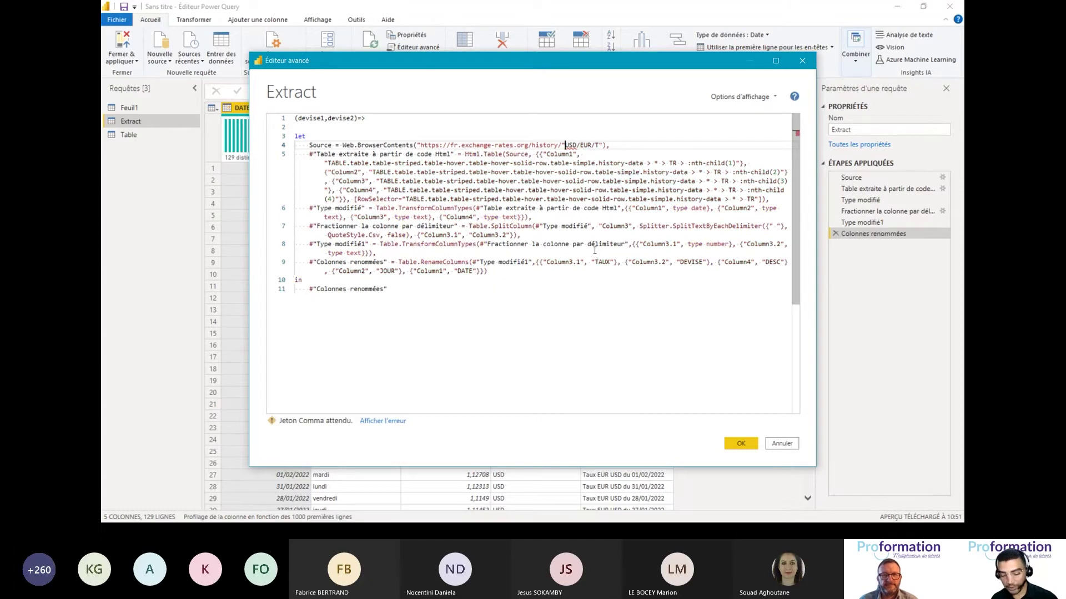
pyautogui.write('&')
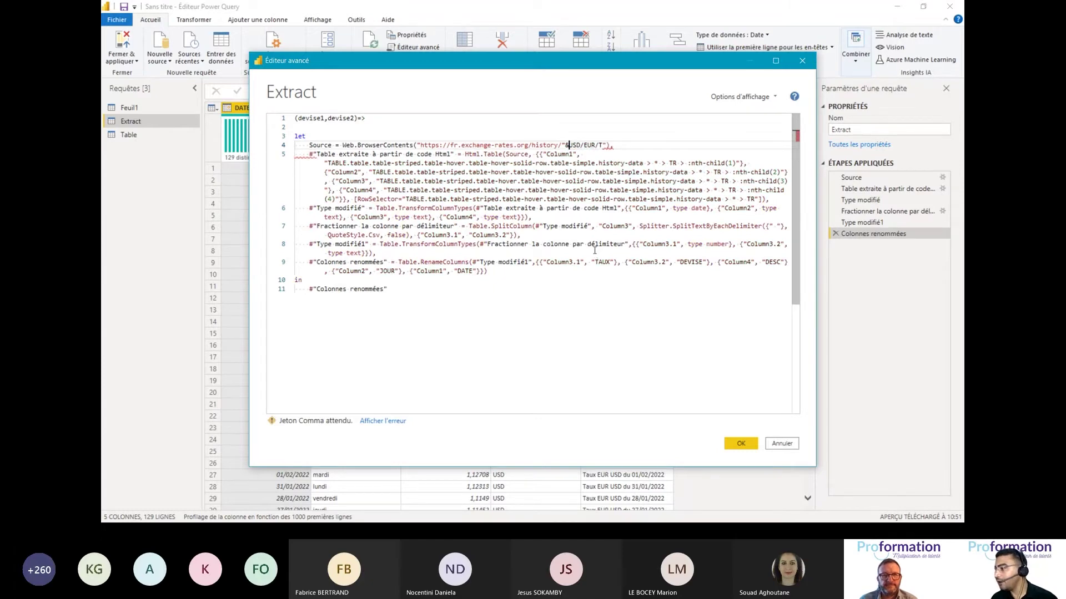
pyautogui.moveTo(569, 146); pyautogui.dragTo(579, 147)
pyautogui.write('devise')
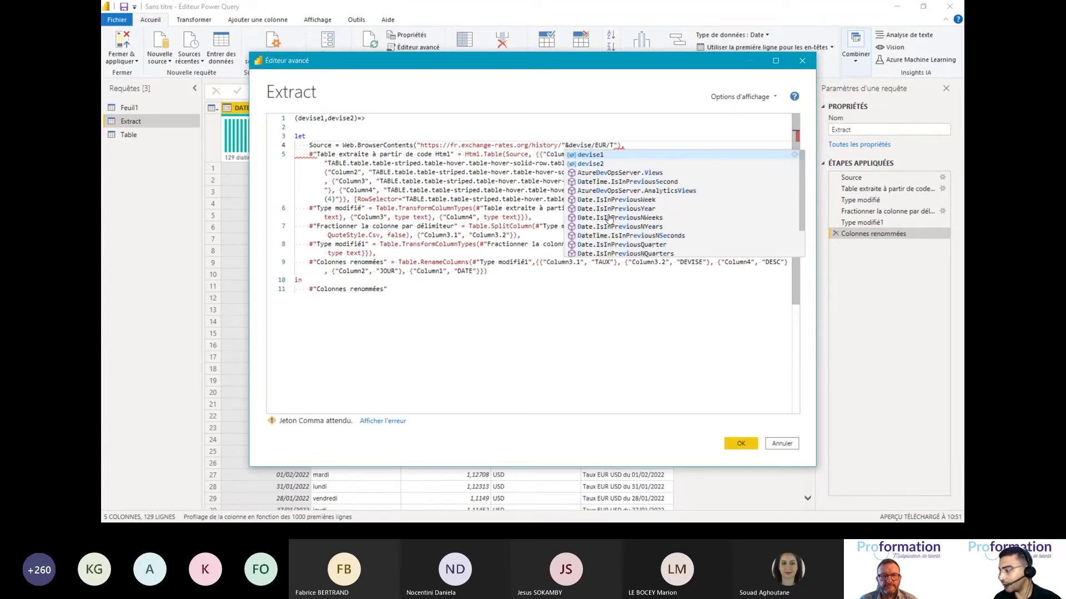
pyautogui.press('Down')
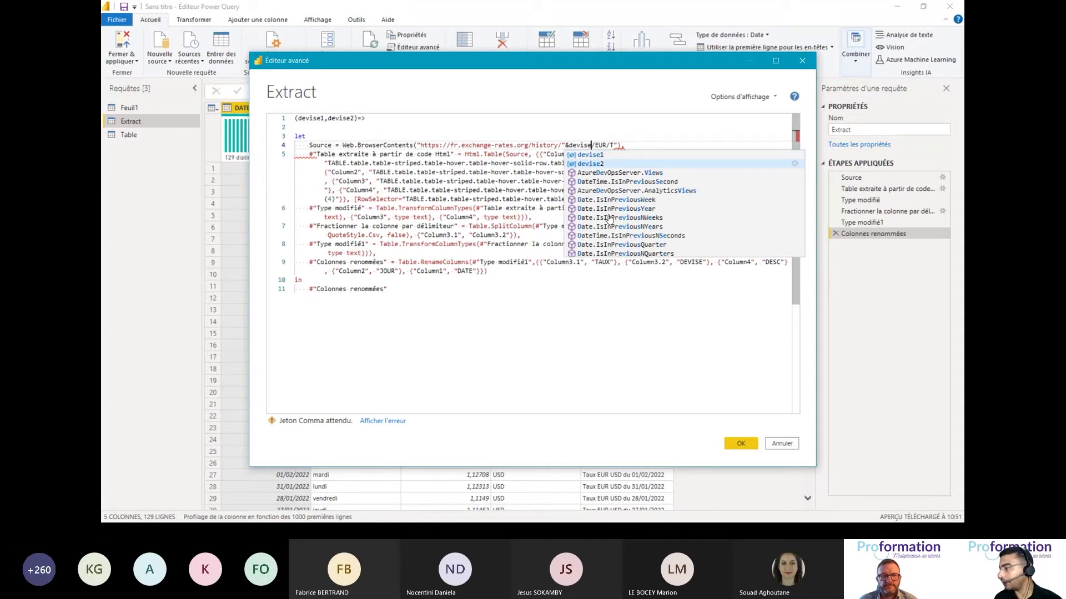
pyautogui.press('Return')
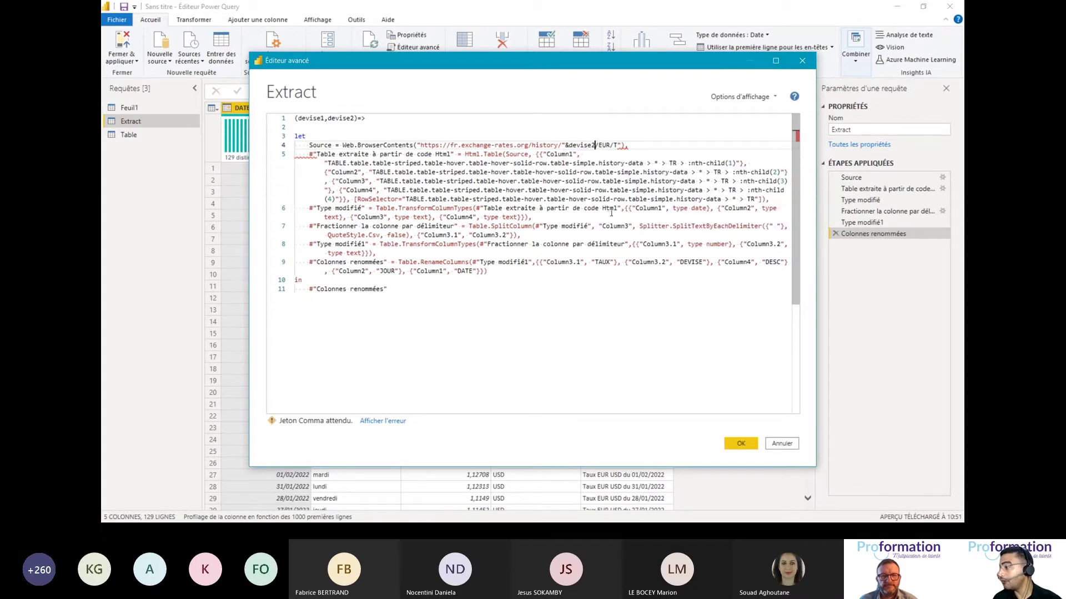
pyautogui.write('&"/')
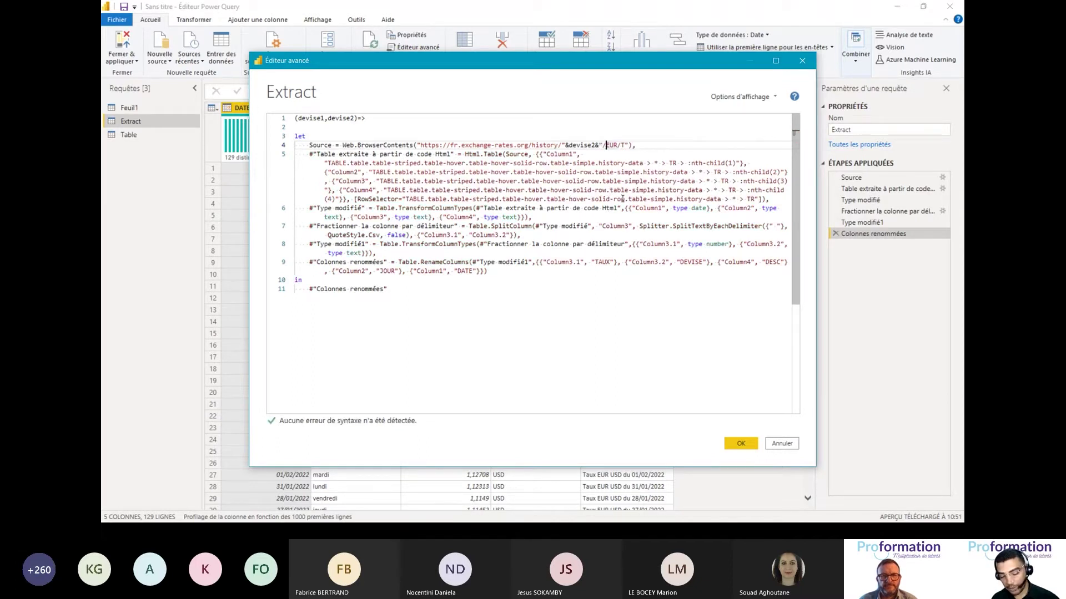
# Replace EUR in the Source URL with the concatenated parameter devise1 and apply the edited Extract code.
pyautogui.write('"&')
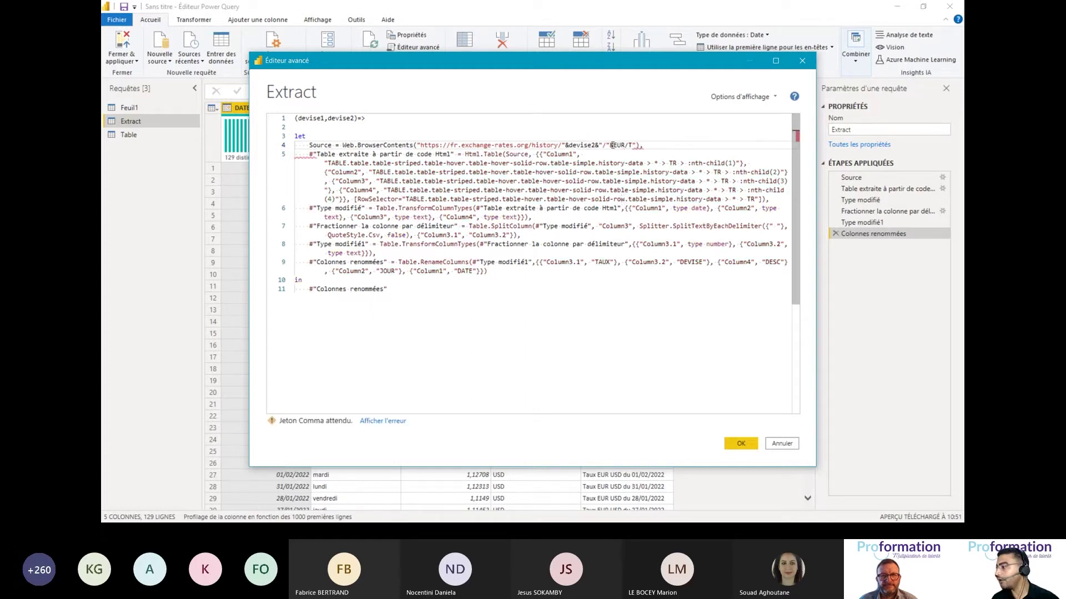
pyautogui.doubleClick(618, 145)
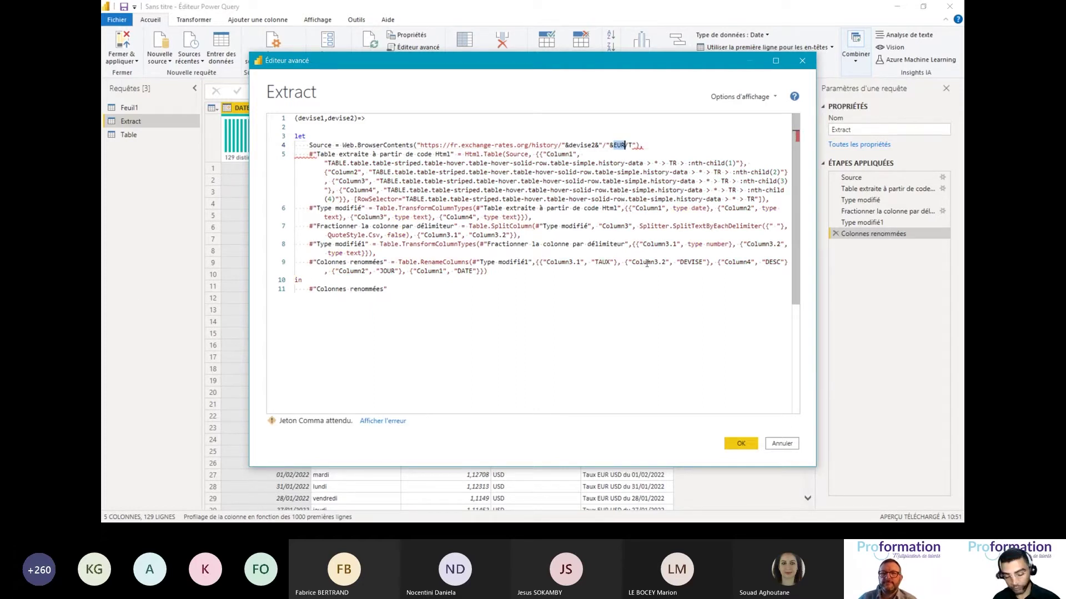
pyautogui.write('devise')
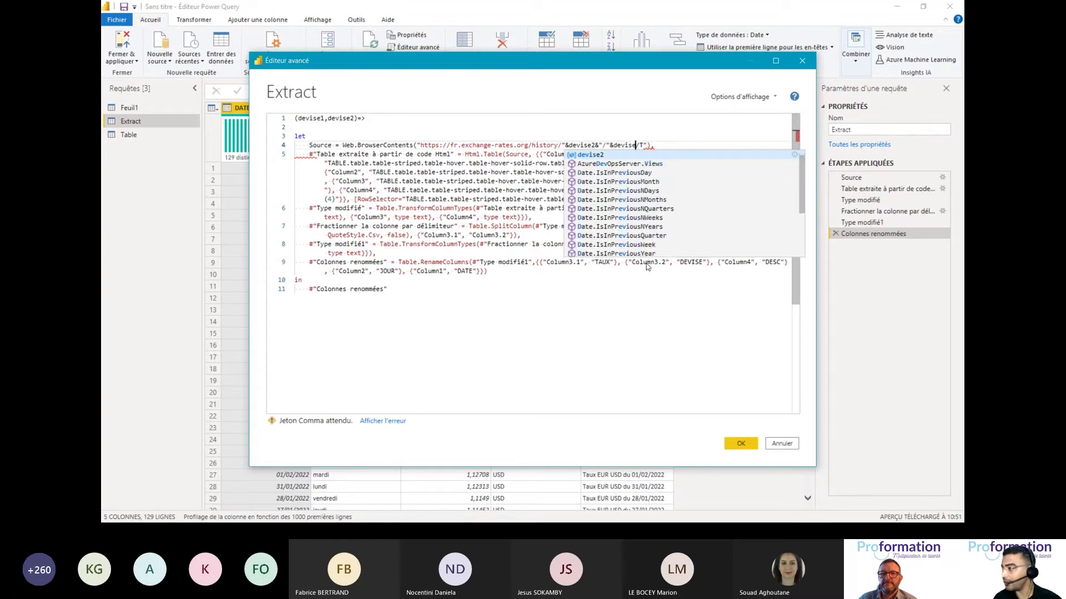
pyautogui.write('1')
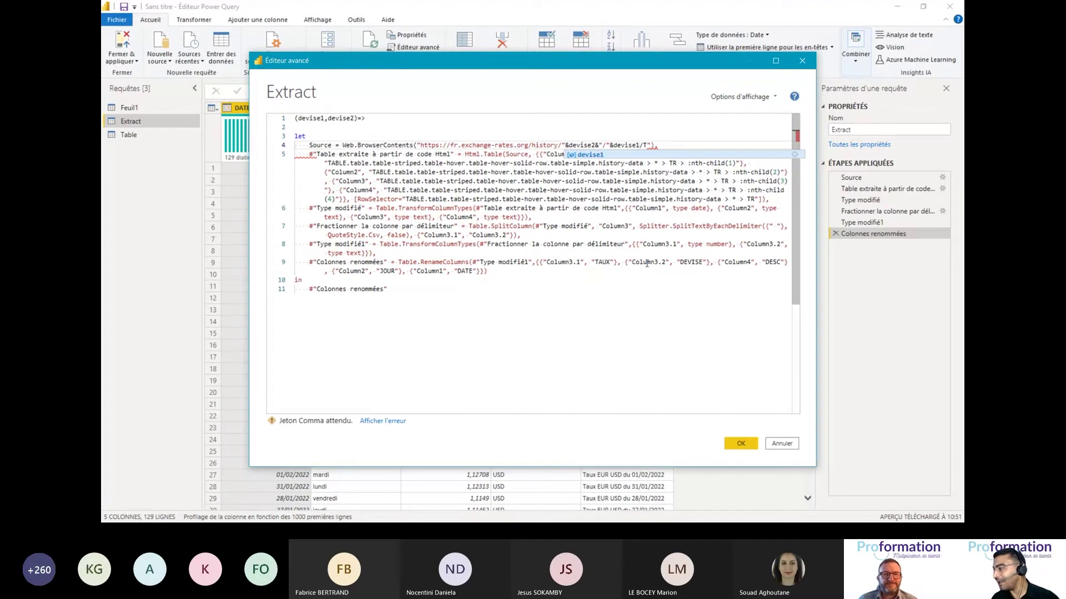
pyautogui.write('&"')
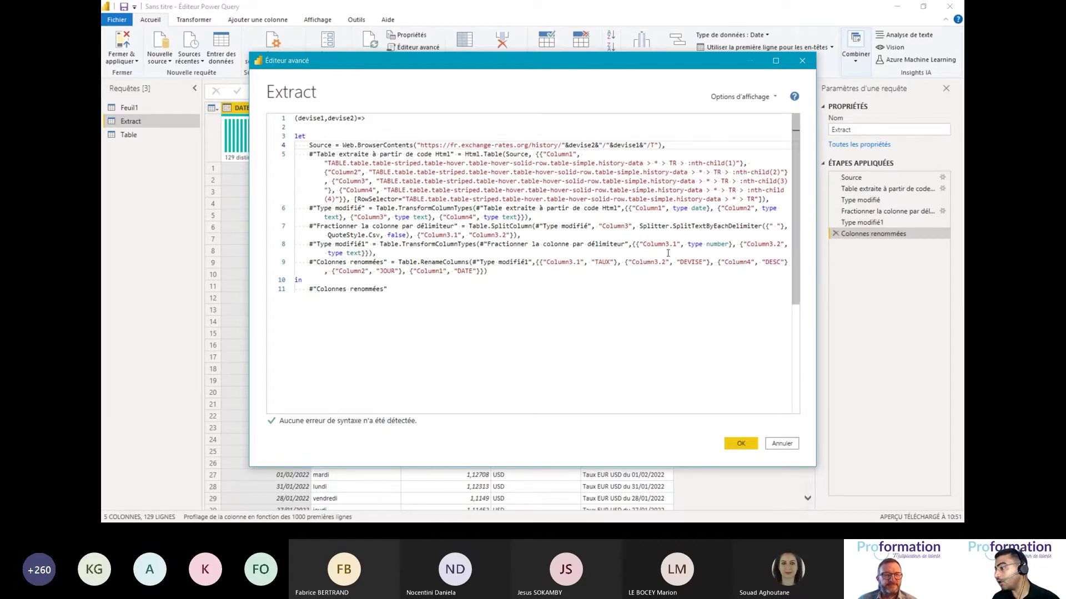
pyautogui.click(740, 443)
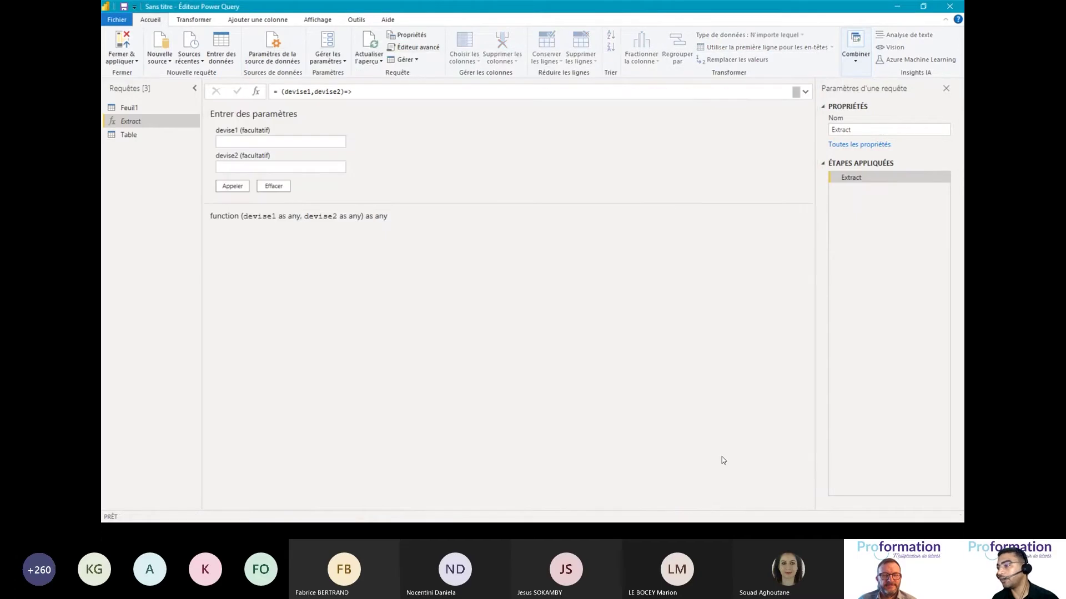
# Test the Extract function with EUR as devise1 and CAD as devise2, and delete the query produced by the call.
pyautogui.click(295, 144)
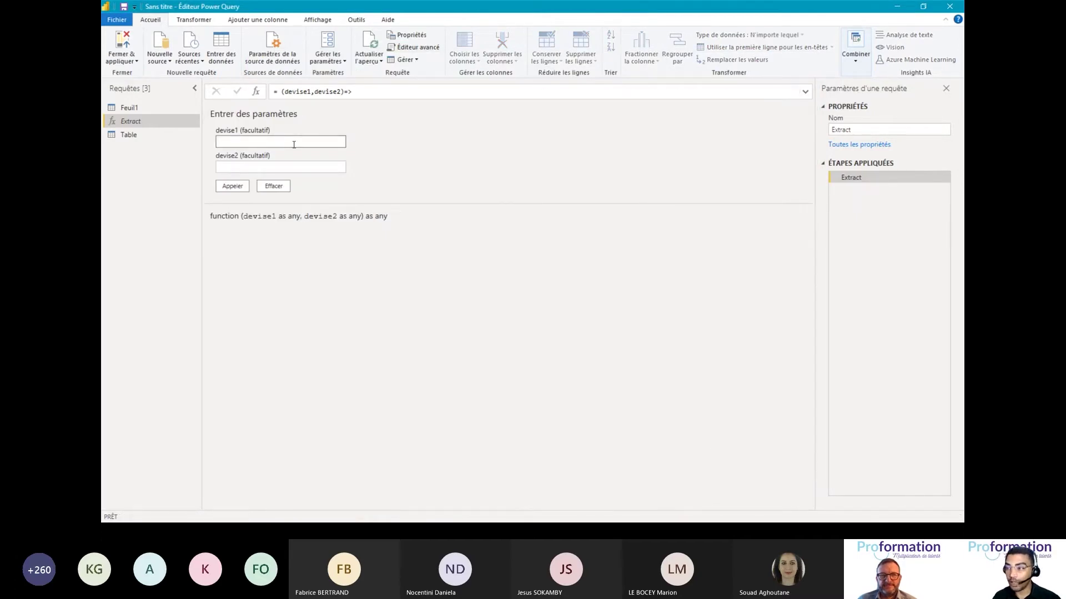
pyautogui.write('EUR')
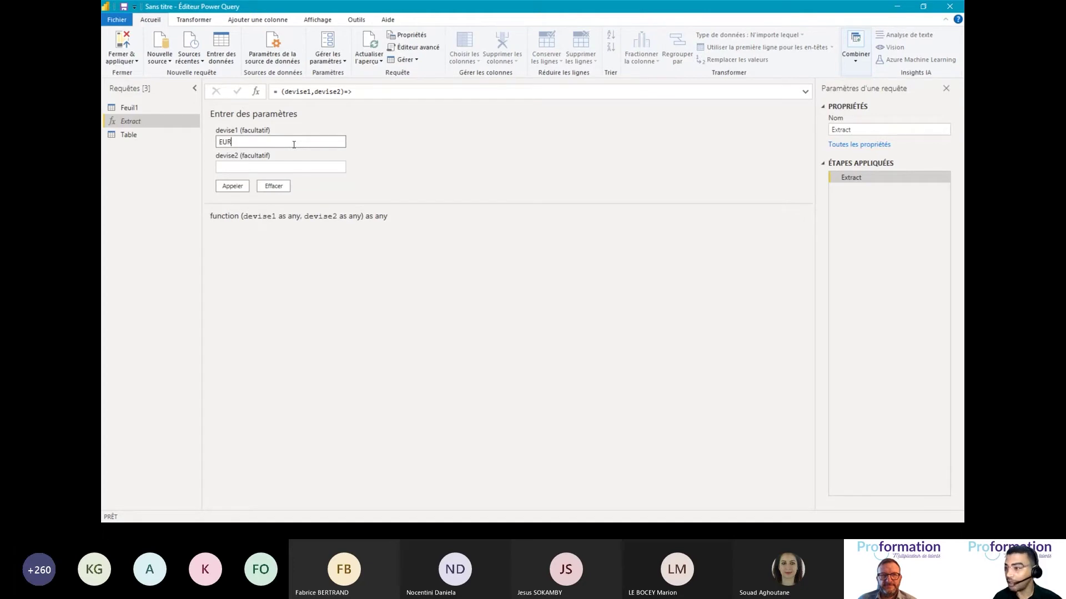
pyautogui.click(258, 167)
pyautogui.write('C')
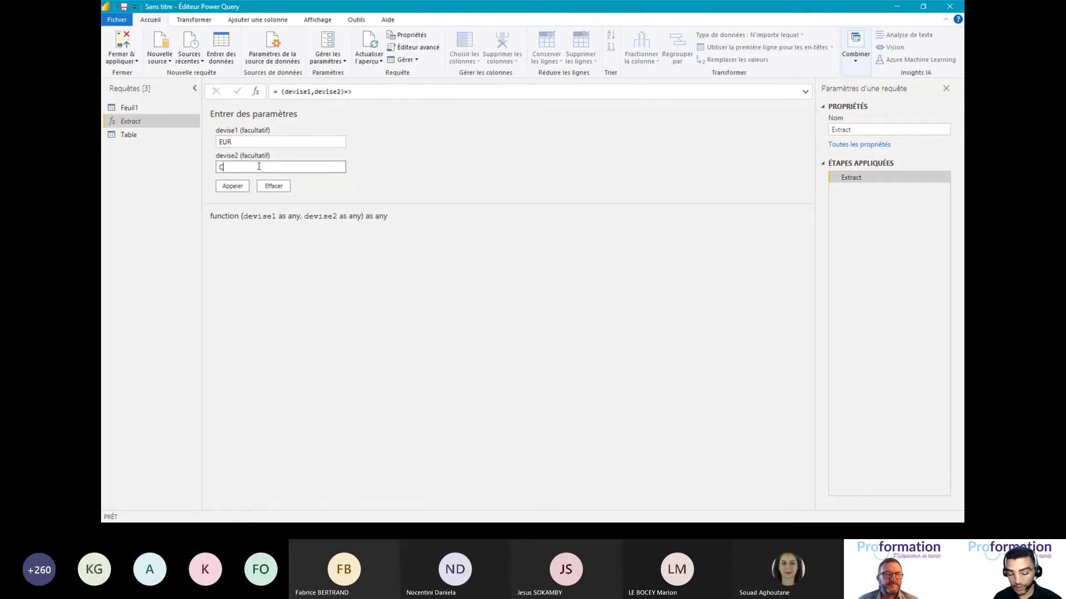
pyautogui.write('AD')
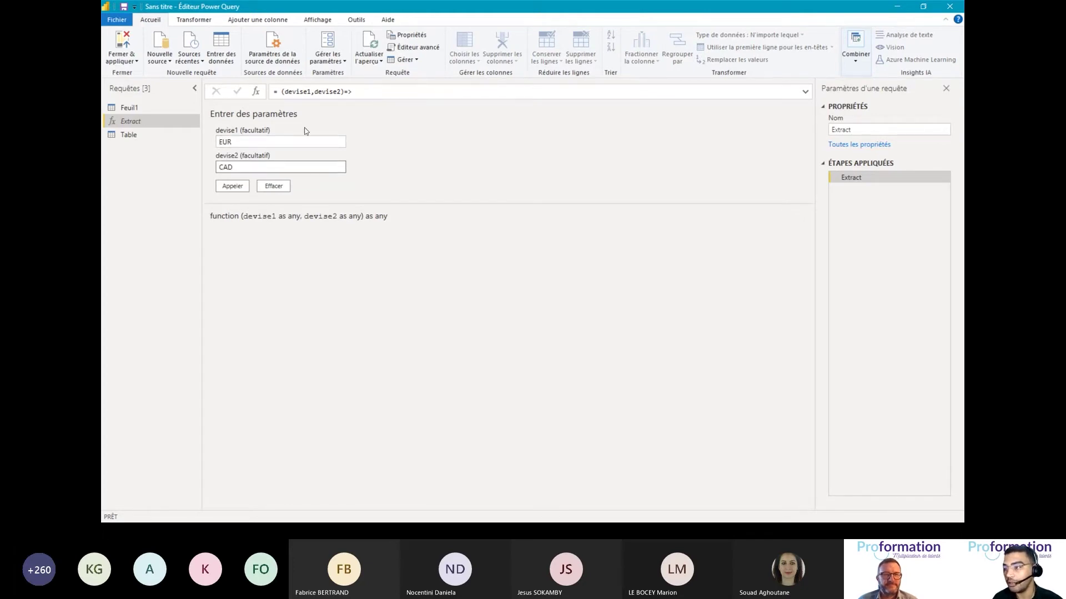
pyautogui.click(238, 186)
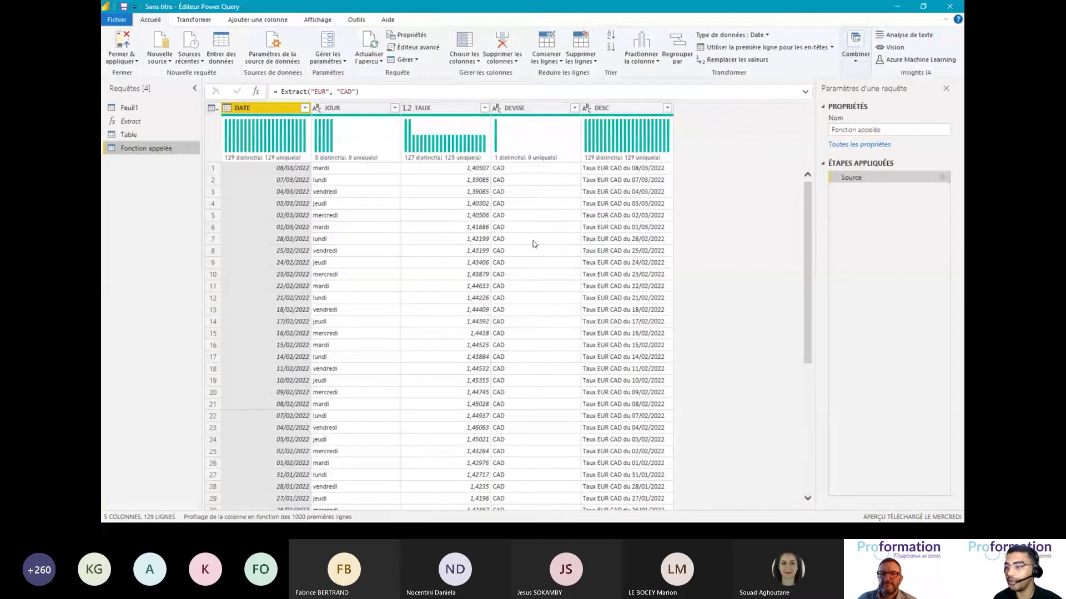
pyautogui.press('Delete')
pyautogui.press('Return')
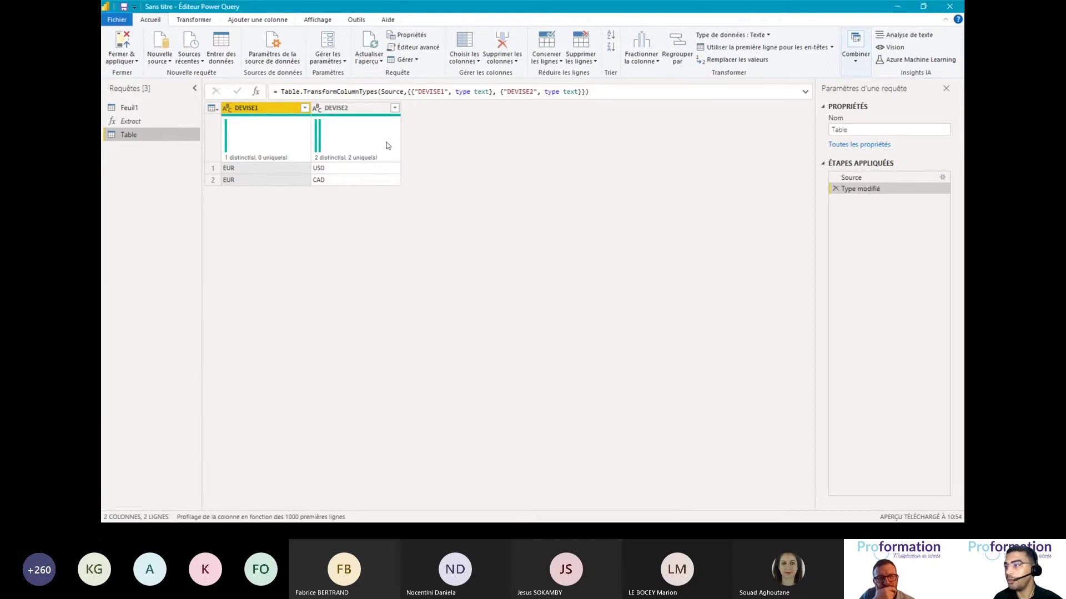
# Add a custom column to the Table query with the formula Extract([DEVISE1],[DEVISE2]), keeping the default name Personnalisé.
pyautogui.click(274, 23)
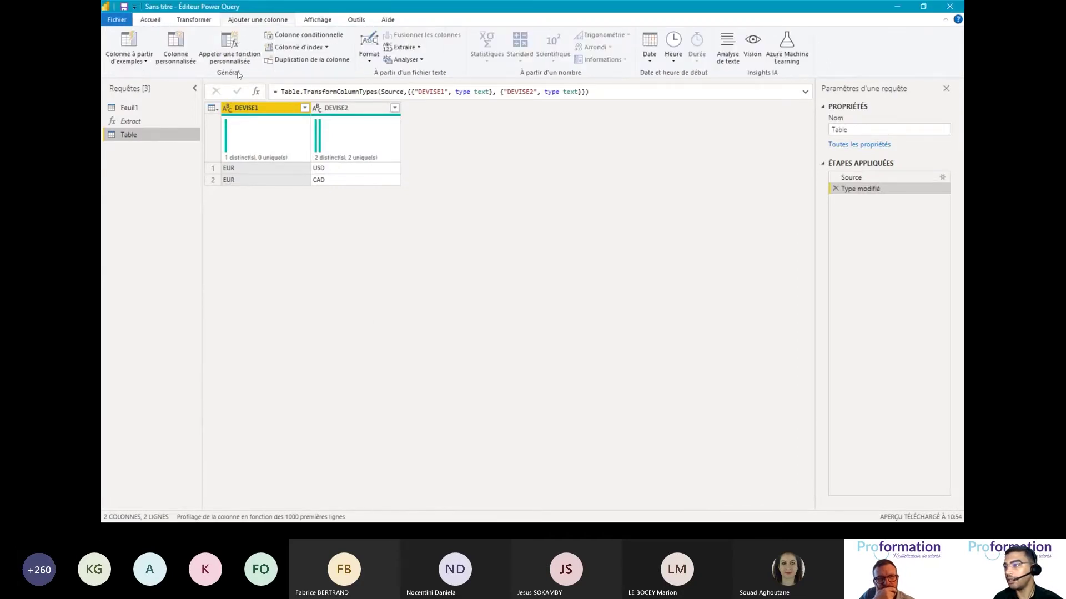
pyautogui.click(187, 56)
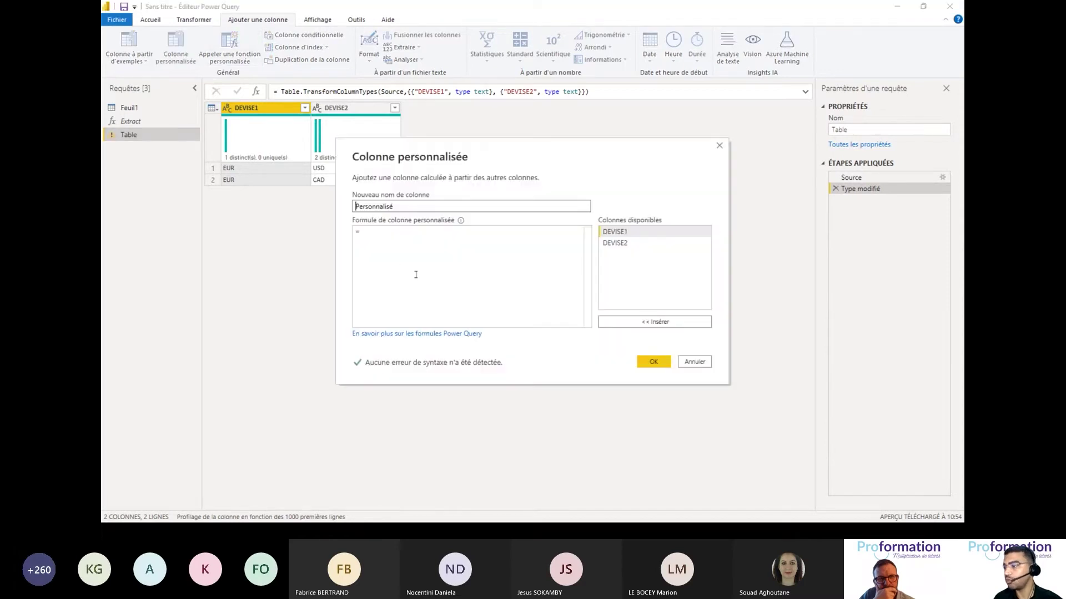
pyautogui.click(401, 231)
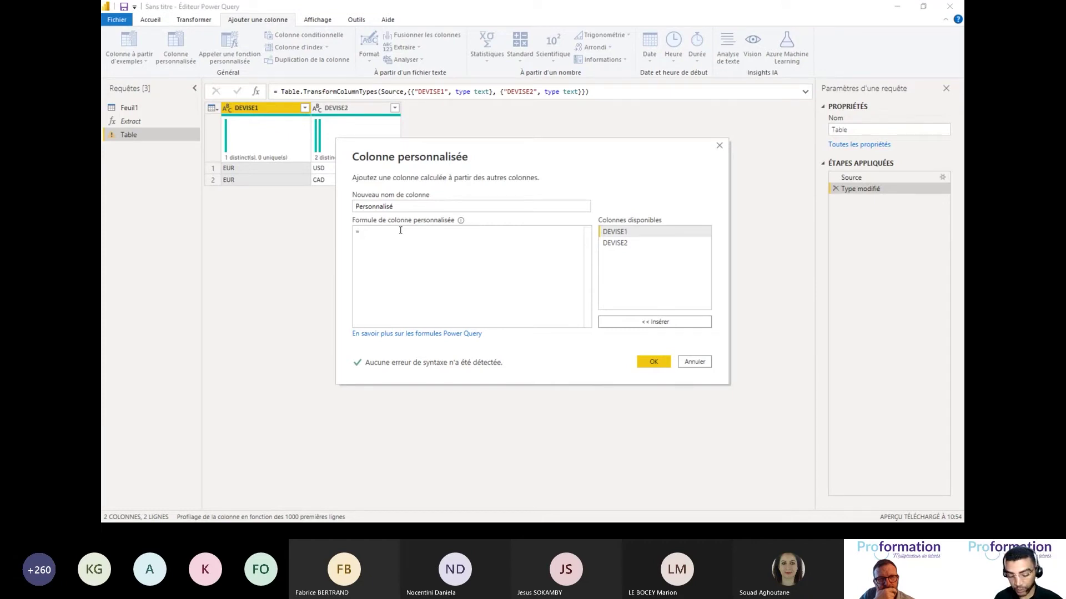
pyautogui.write('e')
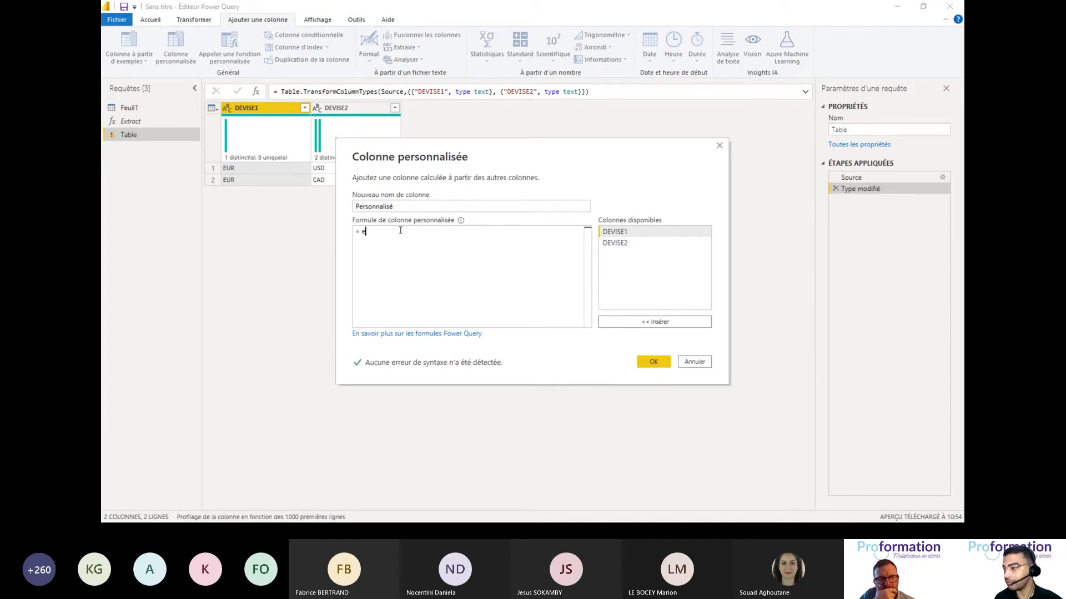
pyautogui.write('xtr')
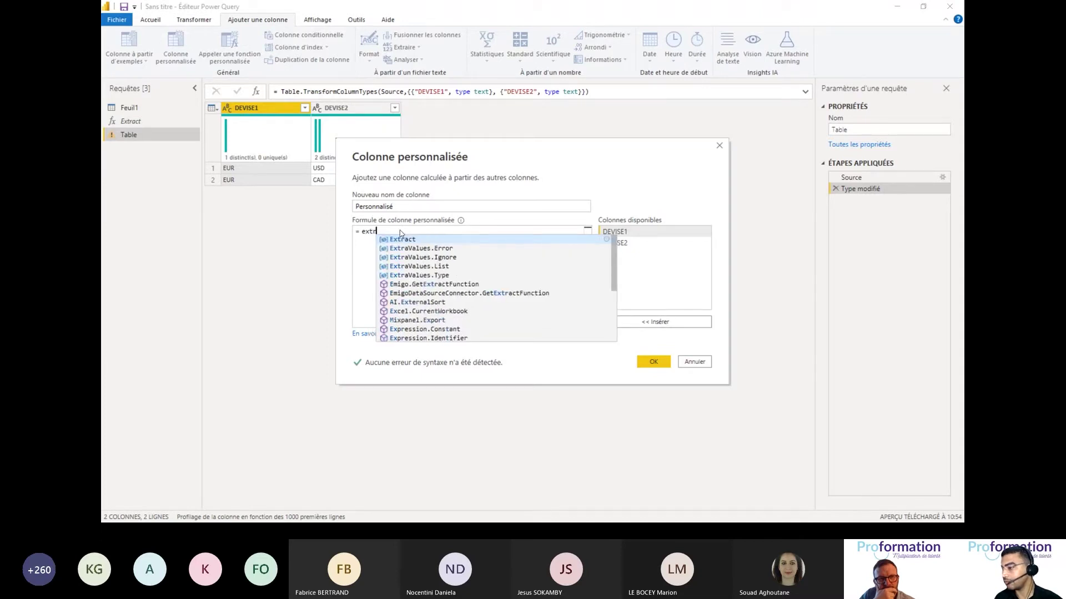
pyautogui.click(403, 239)
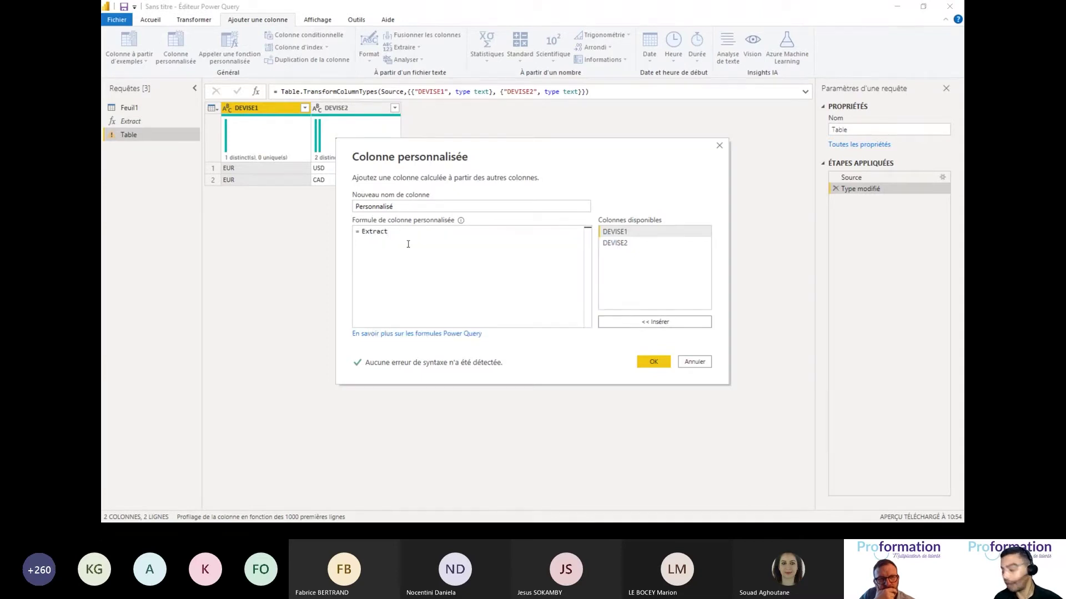
pyautogui.write('(')
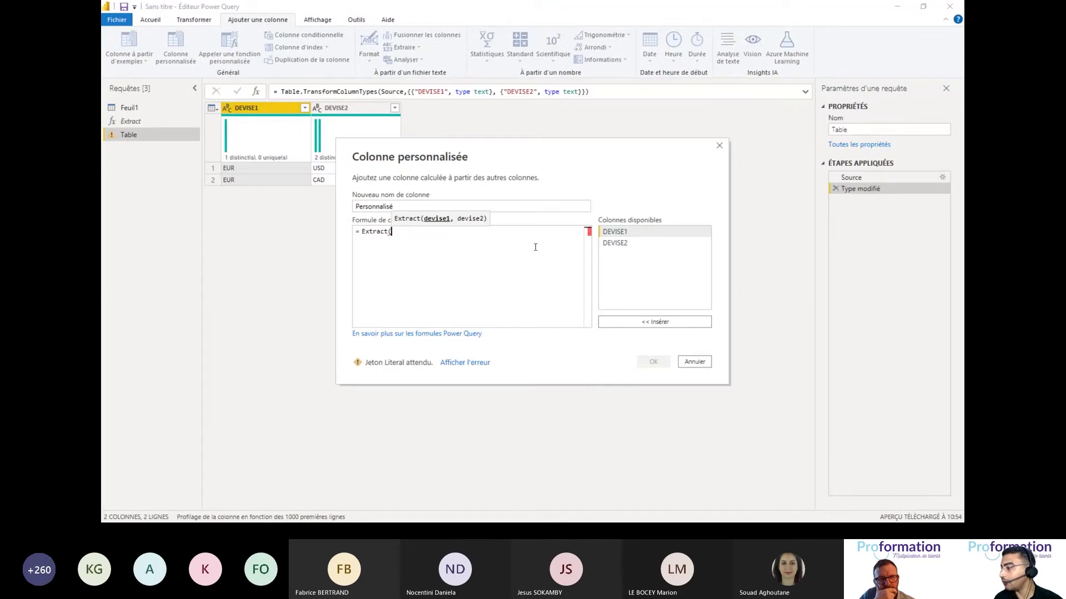
pyautogui.doubleClick(614, 232)
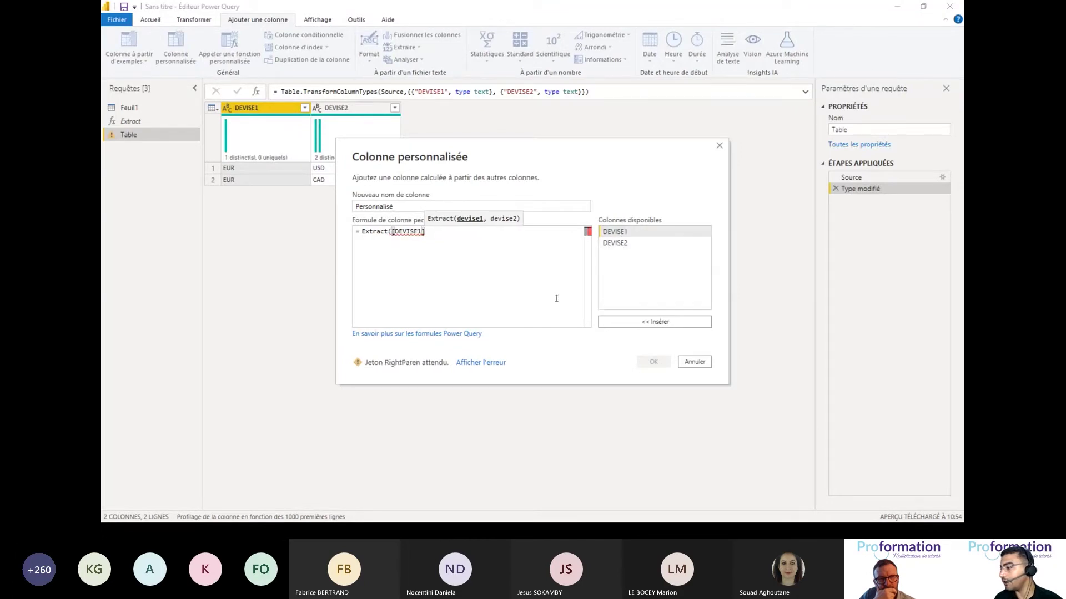
pyautogui.write(',')
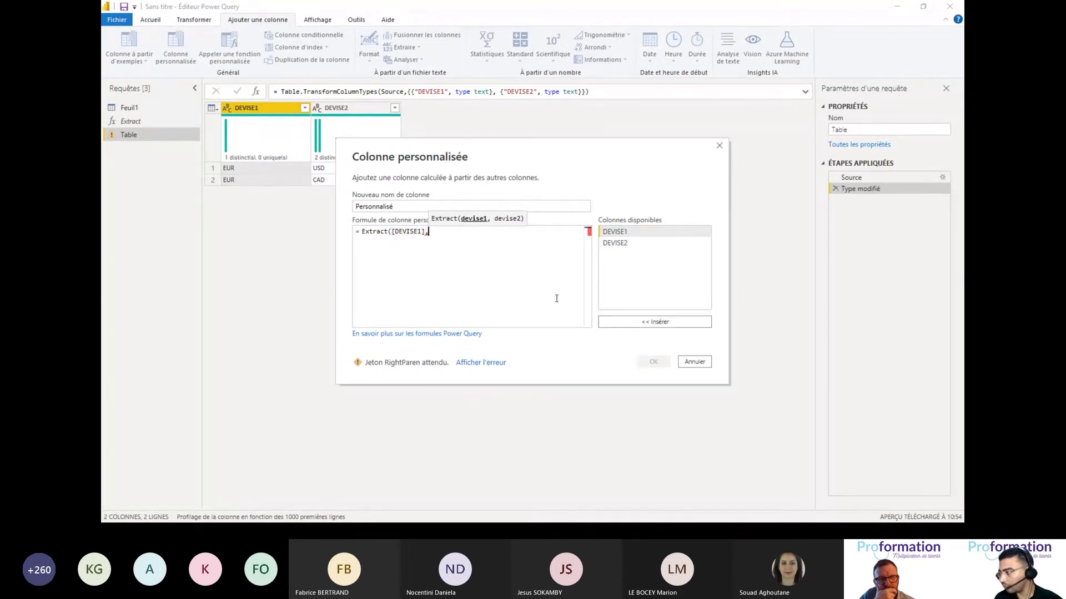
pyautogui.doubleClick(615, 243)
pyautogui.write(')')
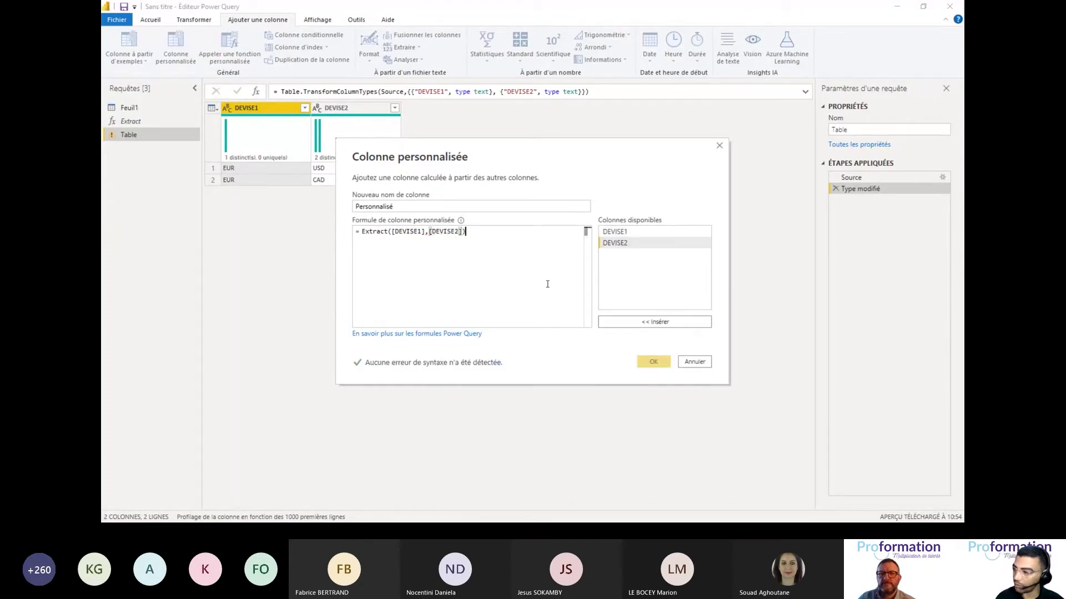
pyautogui.click(652, 364)
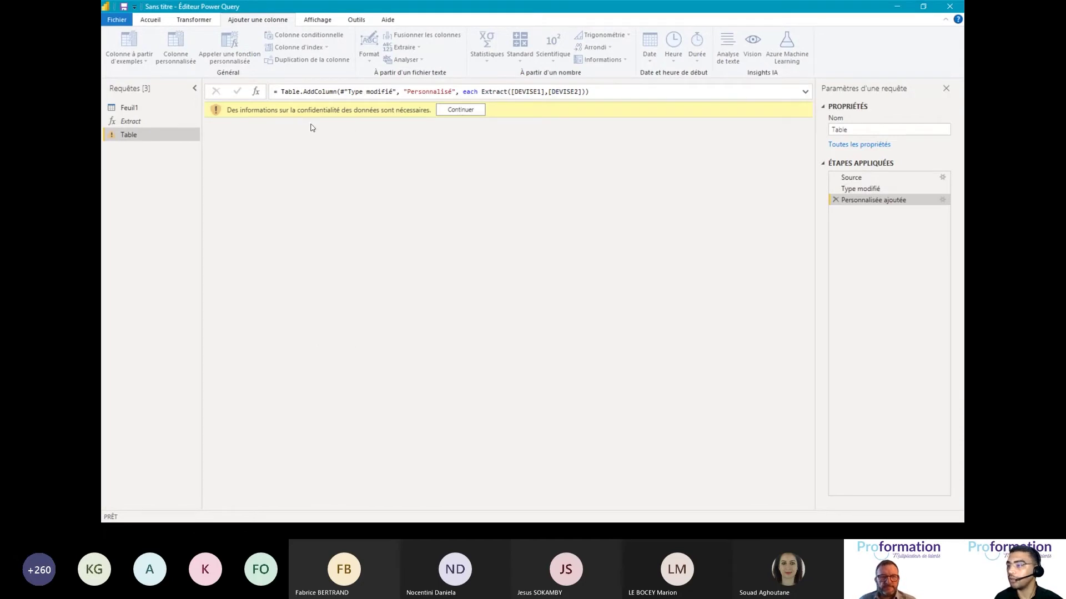
# Set the file to ignore privacy level checks and save the setting.
pyautogui.click(459, 110)
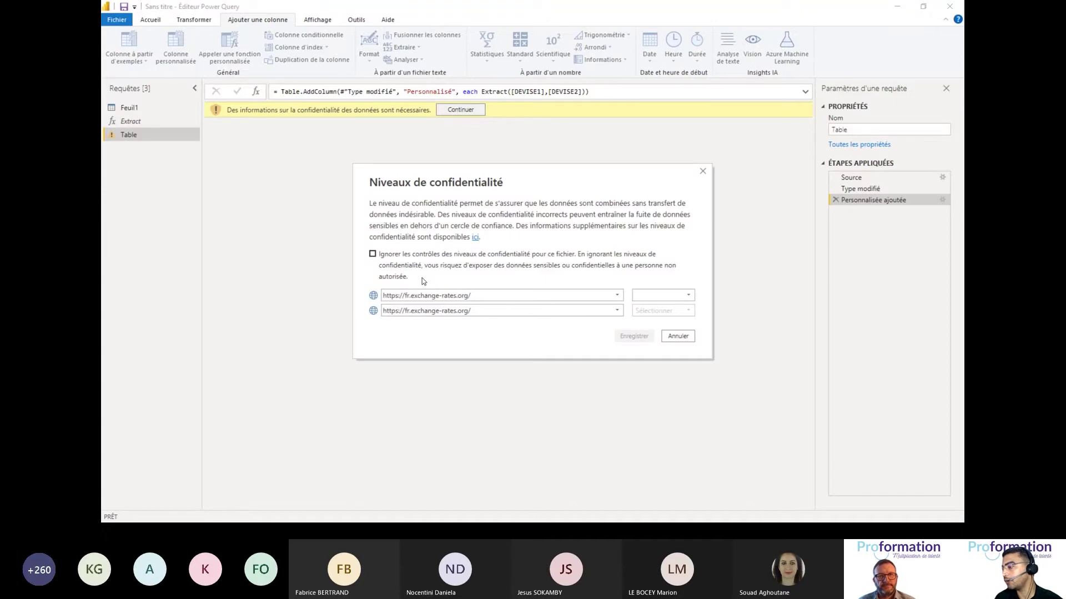
pyautogui.click(405, 257)
pyautogui.click(630, 335)
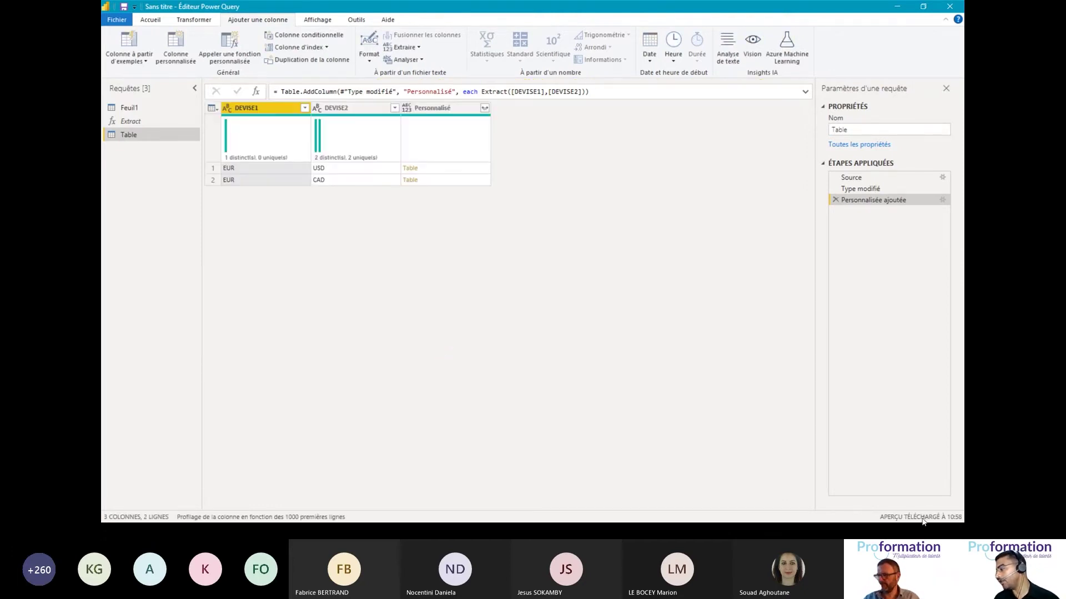
# Preview the nested USD and CAD rate tables and expand the Personnalisé column into all its fields, using its name as prefix.
pyautogui.click(448, 173)
pyautogui.moveTo(391, 446); pyautogui.dragTo(419, 204)
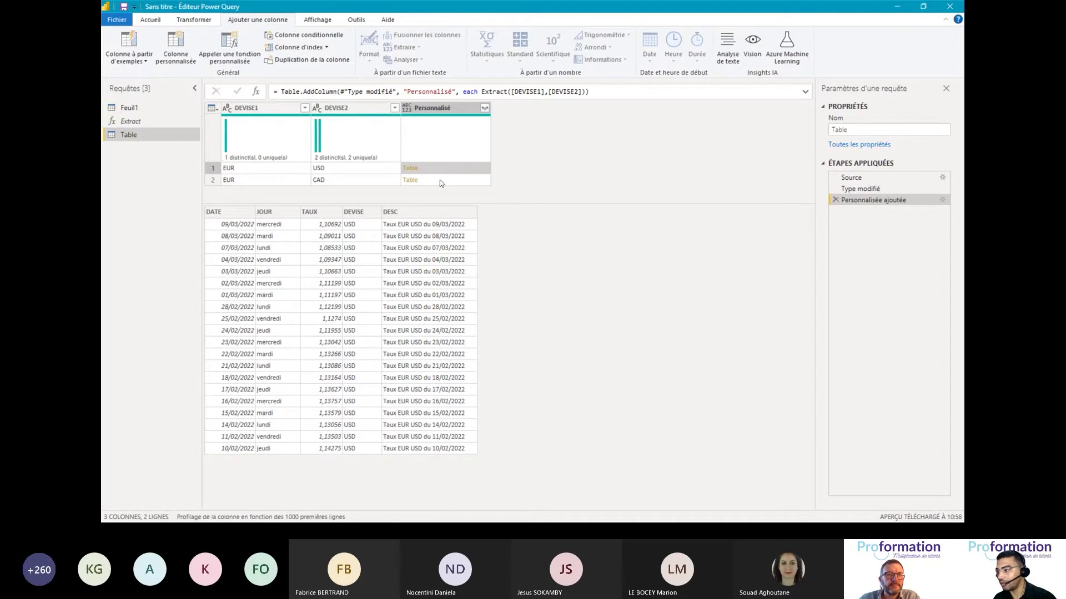
pyautogui.click(441, 181)
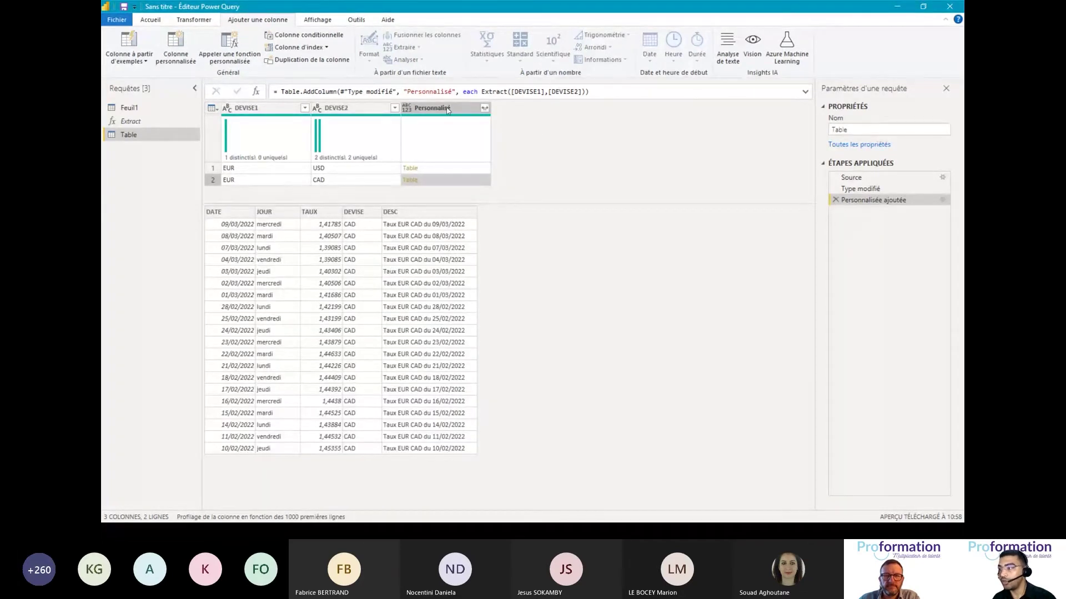
pyautogui.click(484, 109)
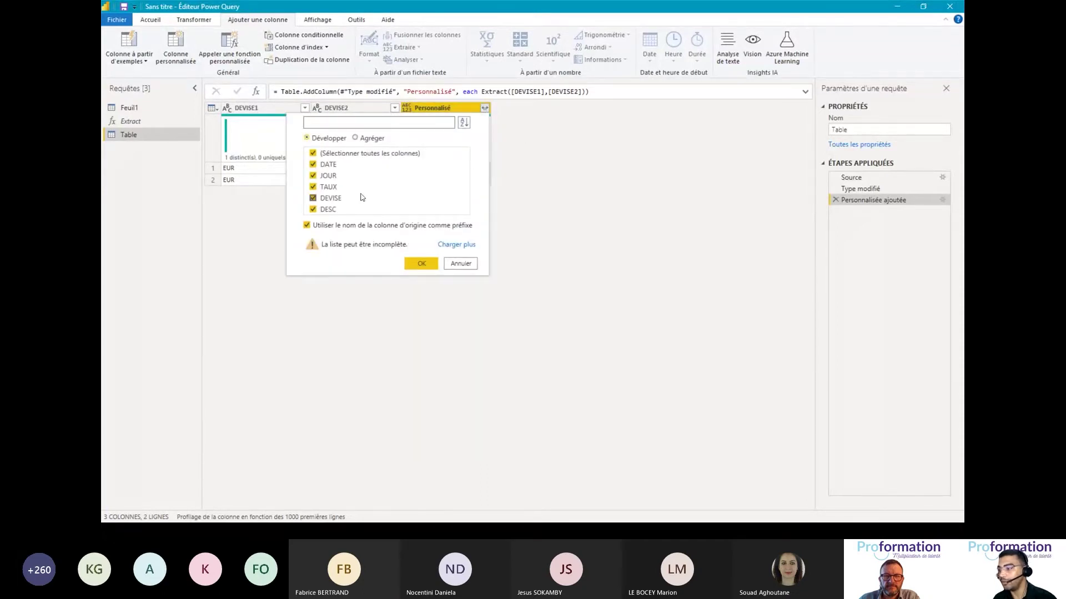
pyautogui.click(422, 264)
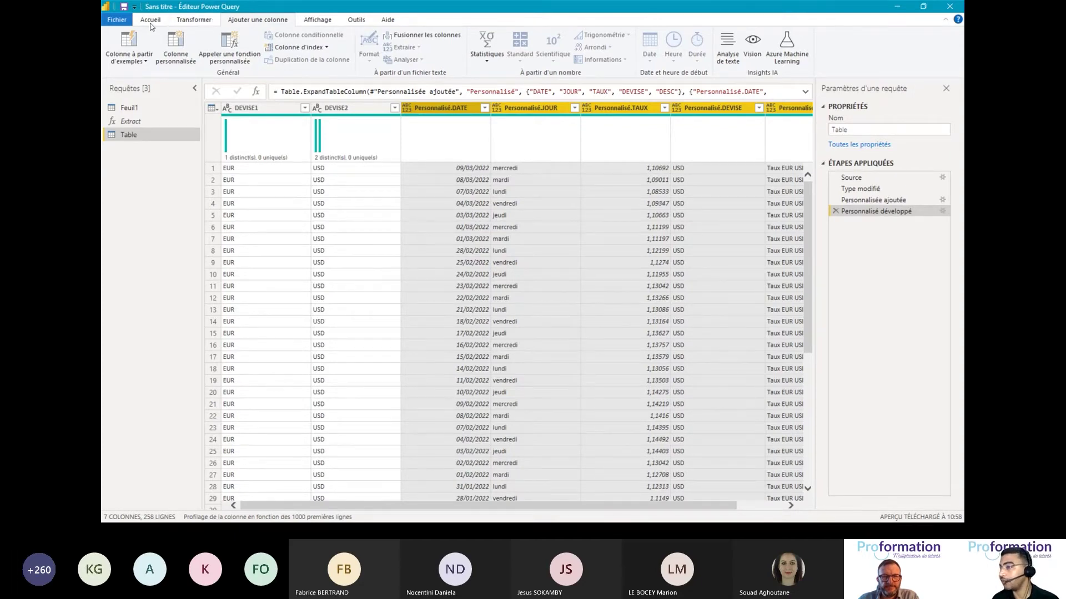
# Connect to the Excel workbook 3-Ventes_2018_2019.xlsx as a new data source.
pyautogui.click(150, 20)
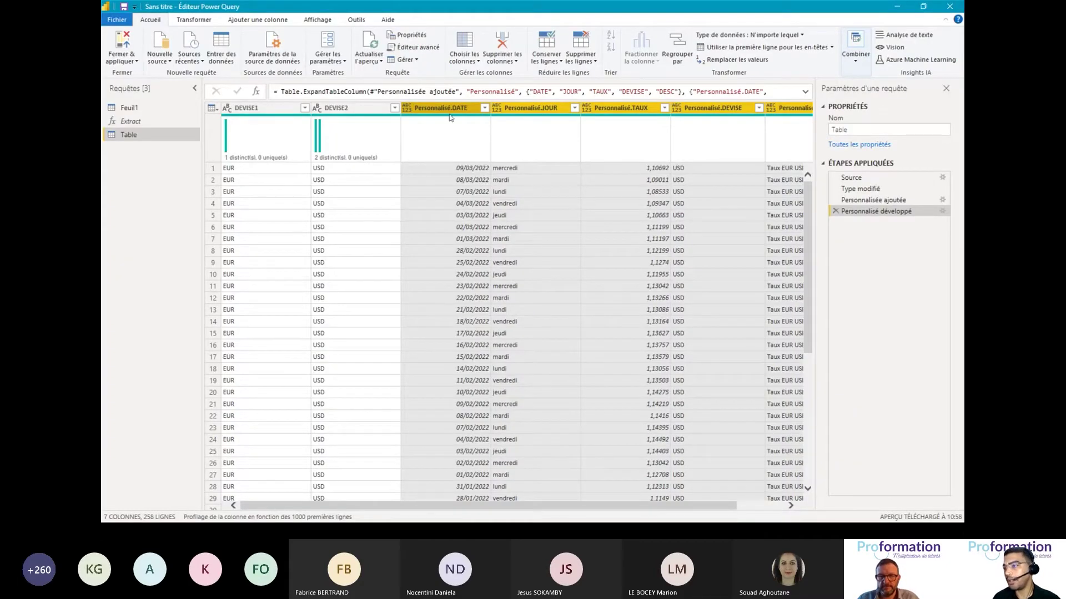
pyautogui.click(160, 55)
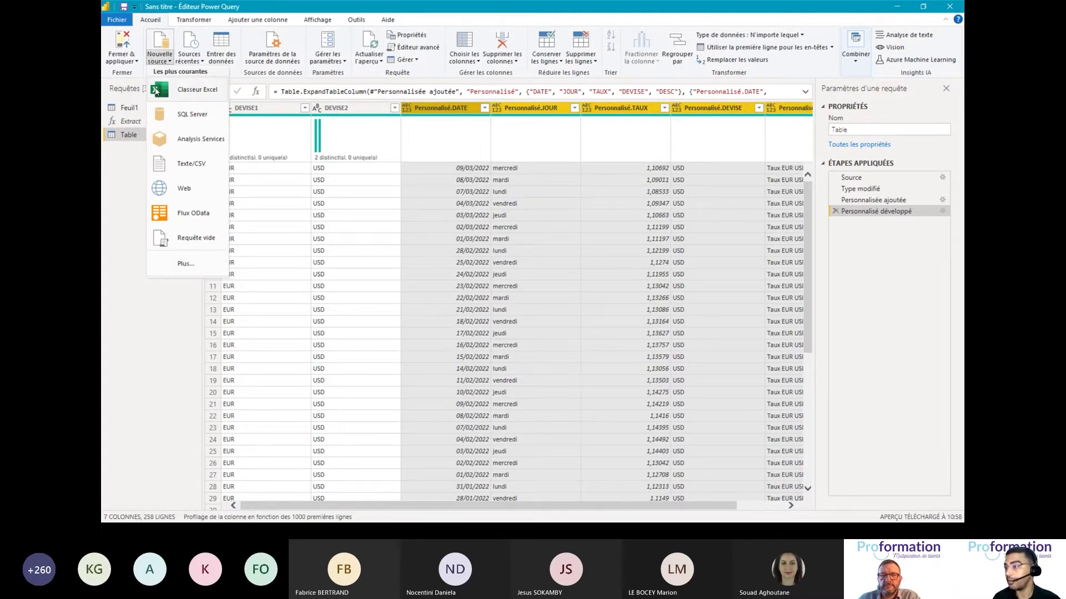
pyautogui.click(171, 90)
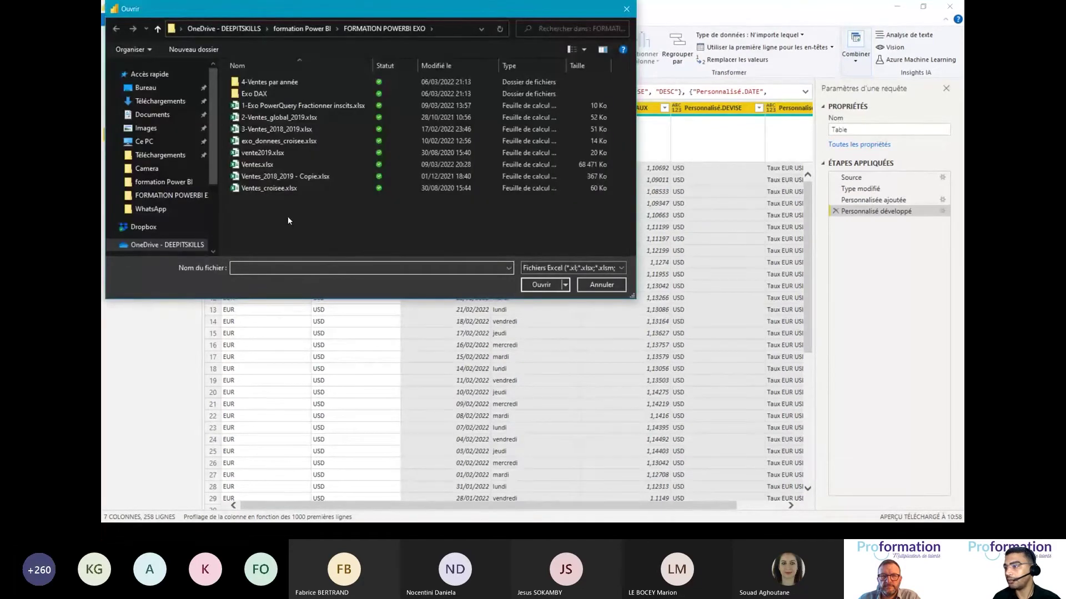
pyautogui.click(303, 131)
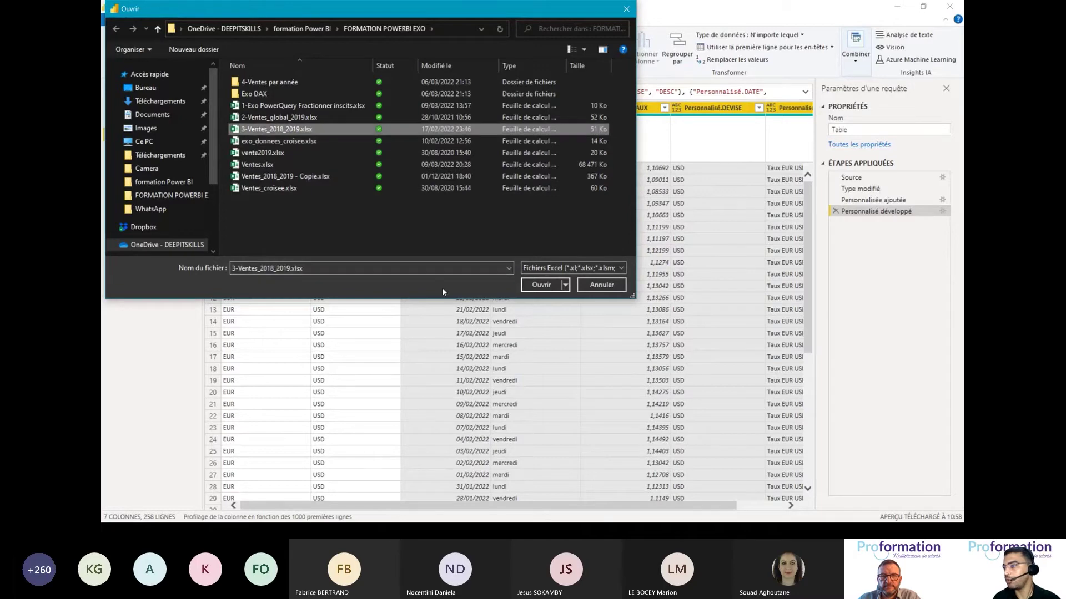
pyautogui.click(535, 287)
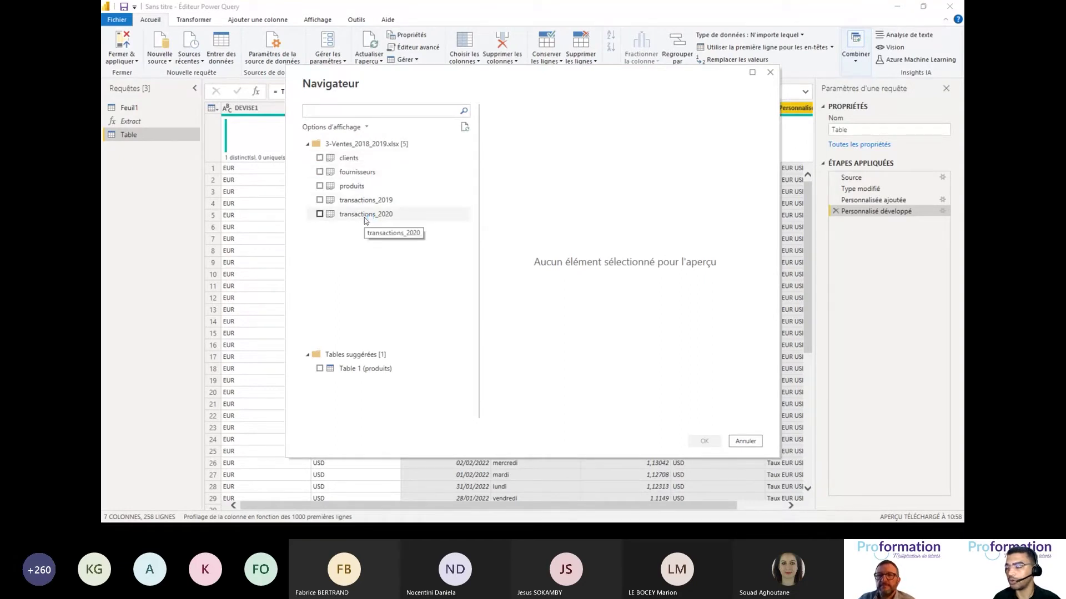
# Preview and import the clients, fournisseurs, produits, transactions_2019 and transactions_2020 sheets from the sales workbook as queries.
pyautogui.click(355, 158)
pyautogui.click(368, 173)
pyautogui.click(369, 187)
pyautogui.click(369, 201)
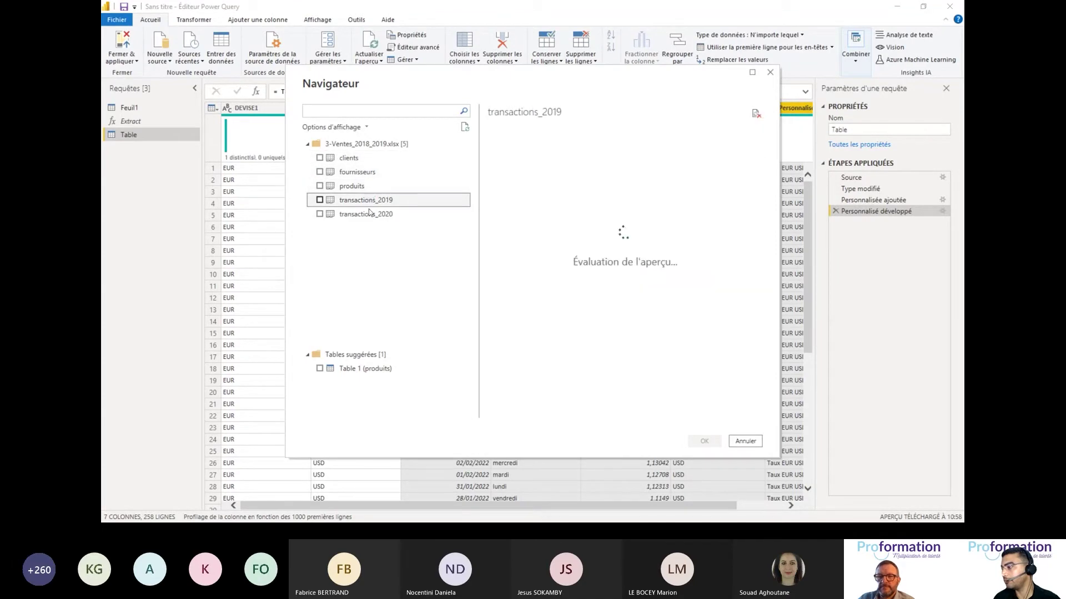
pyautogui.click(370, 215)
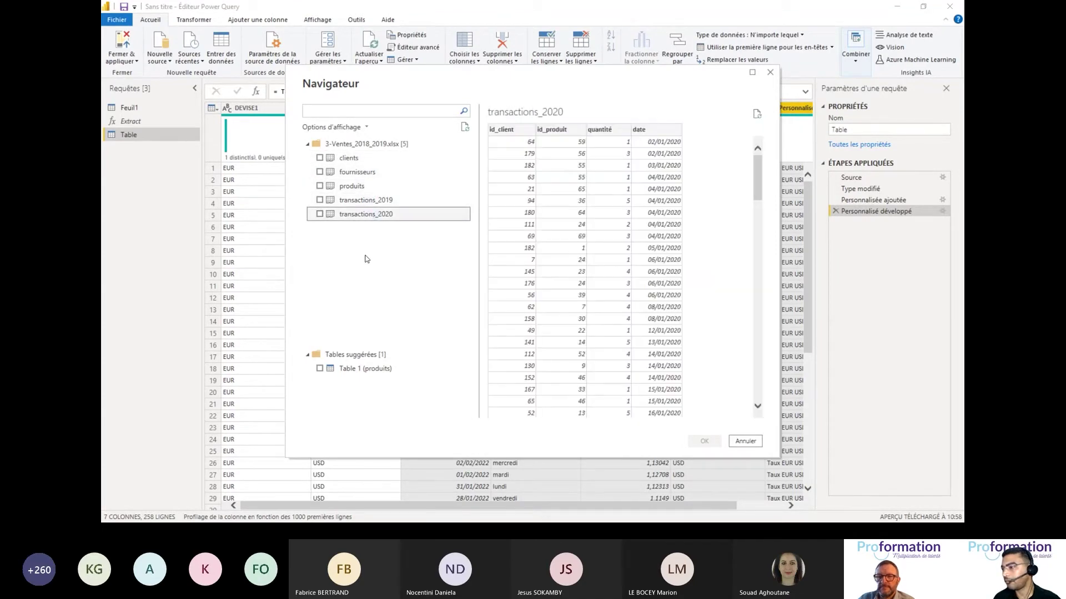
pyautogui.click(320, 158)
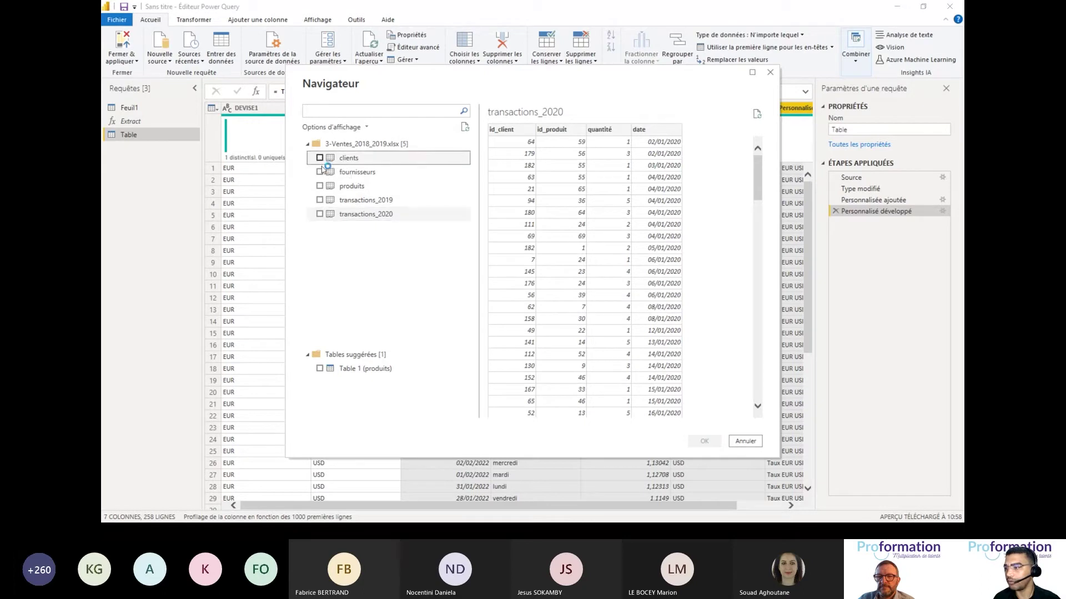
pyautogui.click(321, 172)
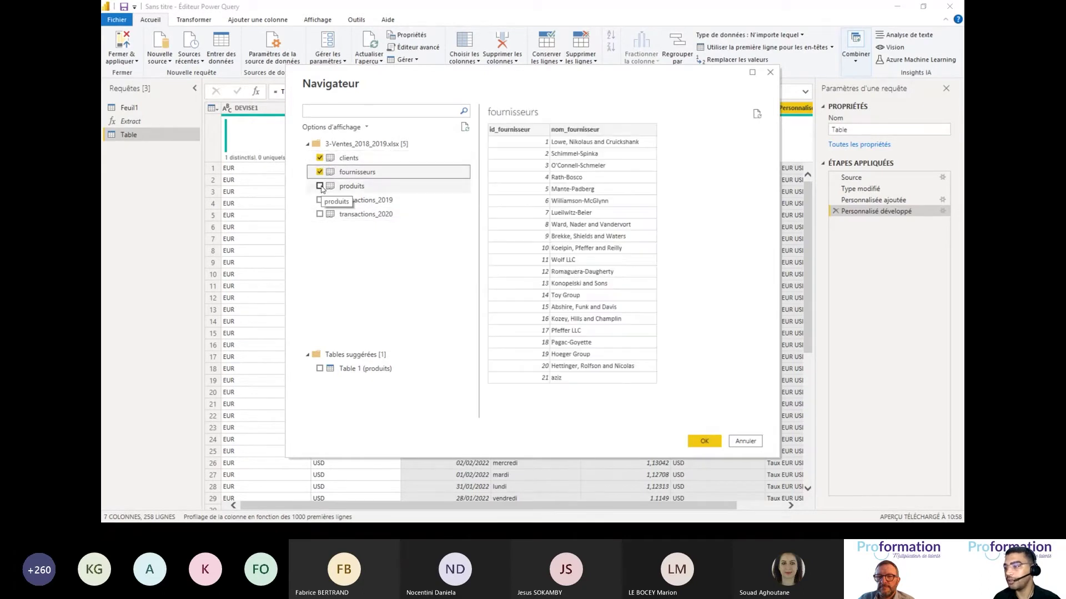
pyautogui.click(321, 187)
pyautogui.click(320, 201)
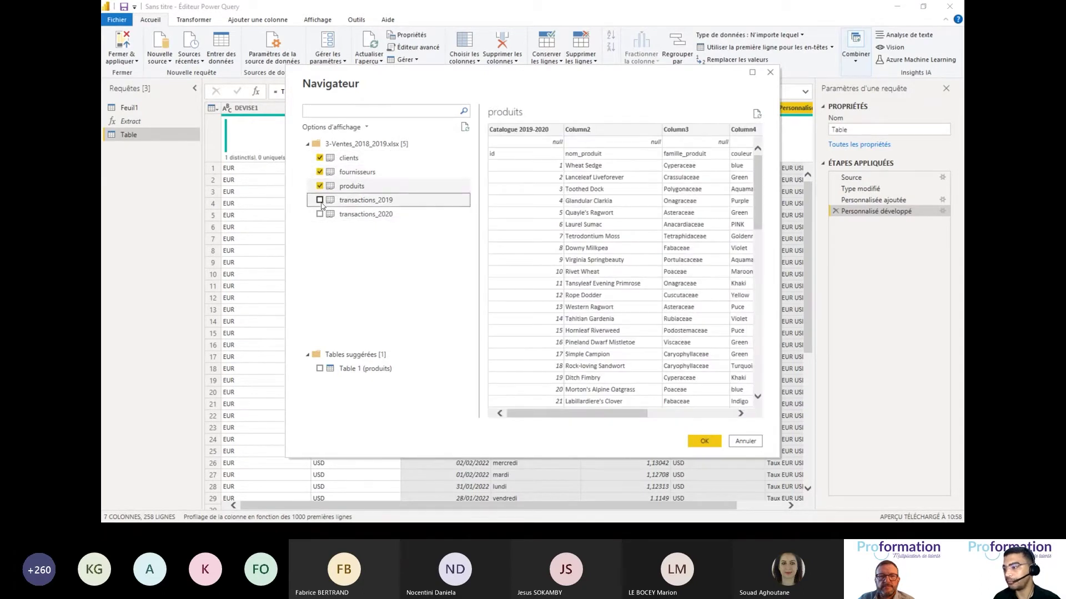
pyautogui.click(320, 215)
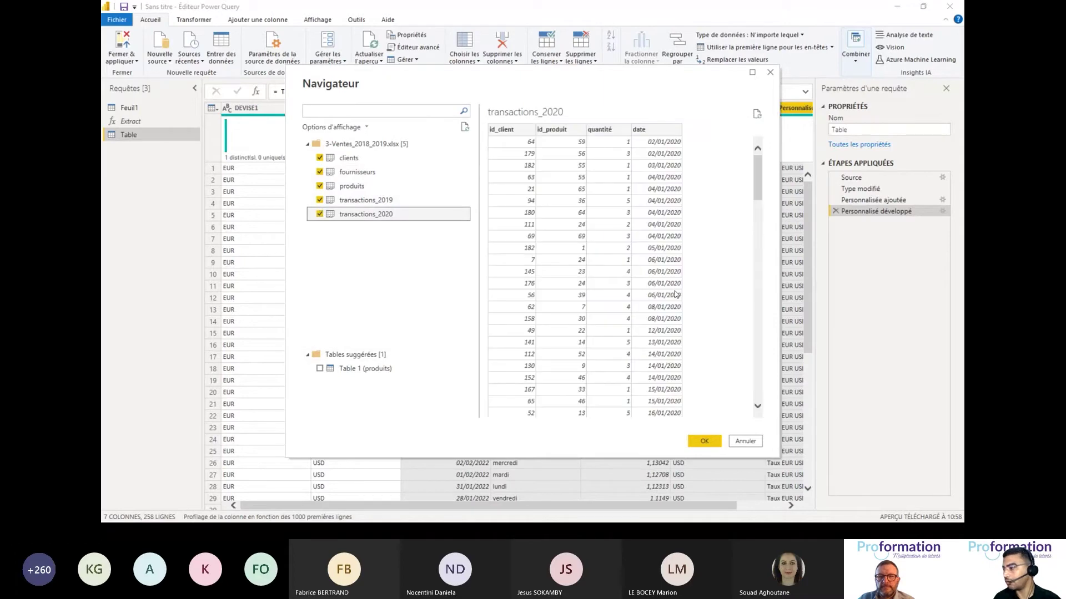
pyautogui.click(695, 440)
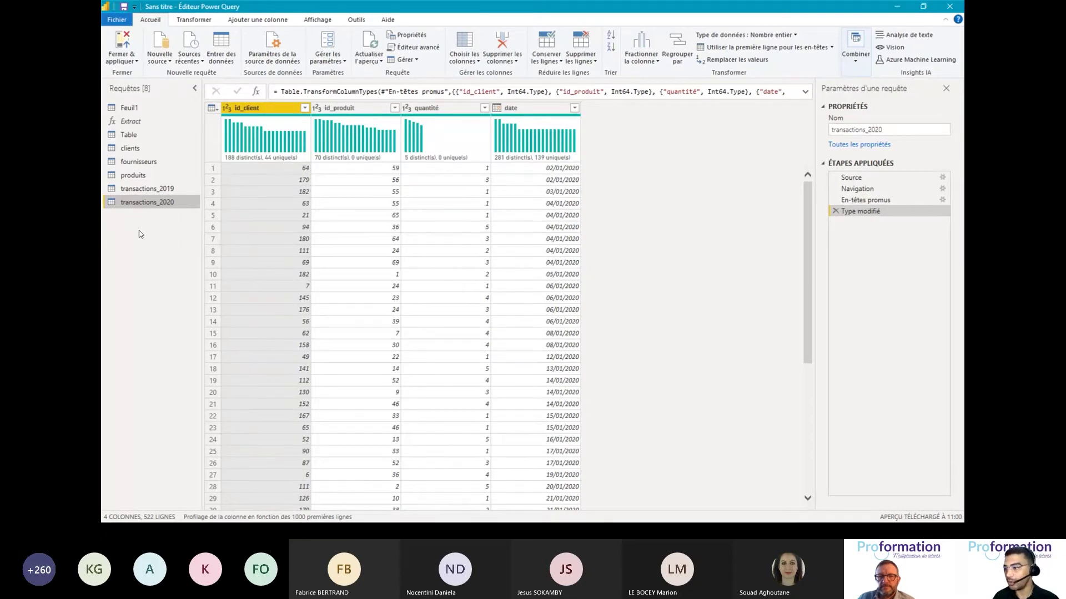
# Examine the clients query for empty rows and turn on the column quality indicators.
pyautogui.click(131, 149)
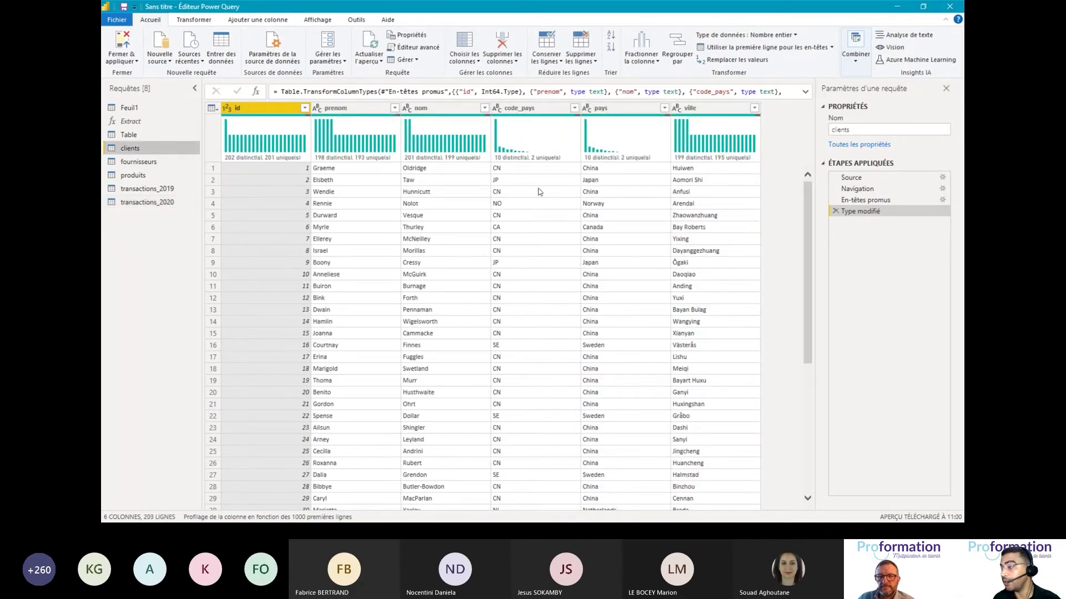
pyautogui.scroll(-5, 547, 193)
pyautogui.scroll(-20, 548, 193)
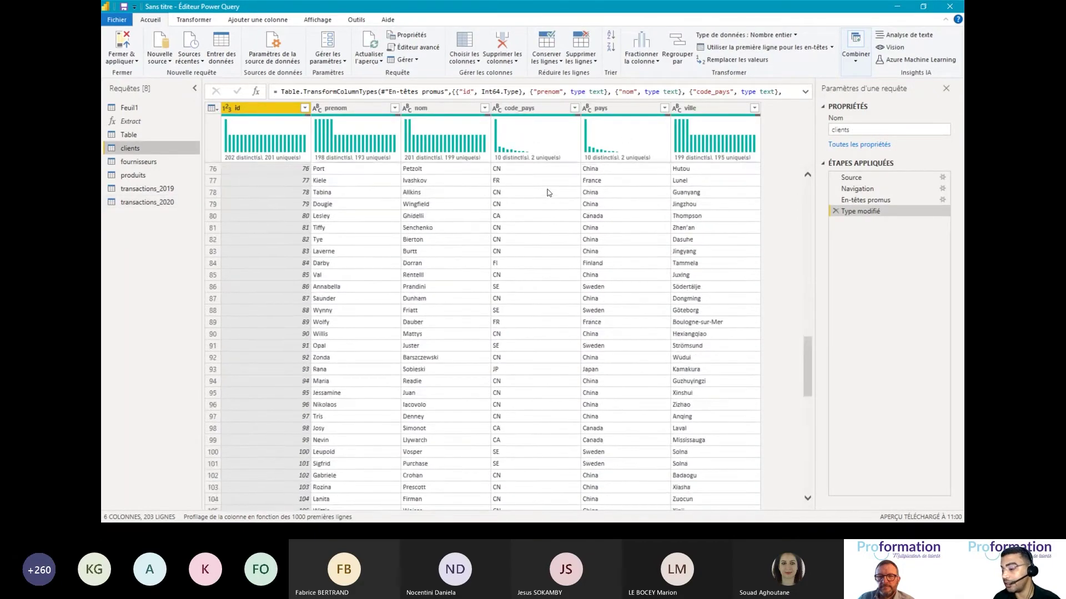
pyautogui.scroll(-6, 548, 192)
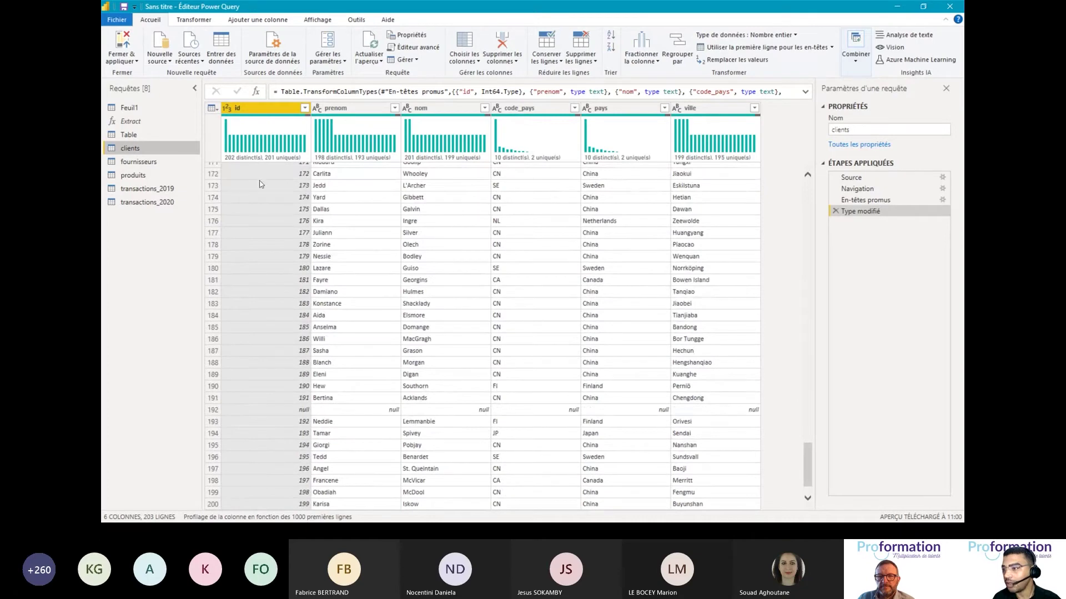
pyautogui.scroll(12, 270, 169)
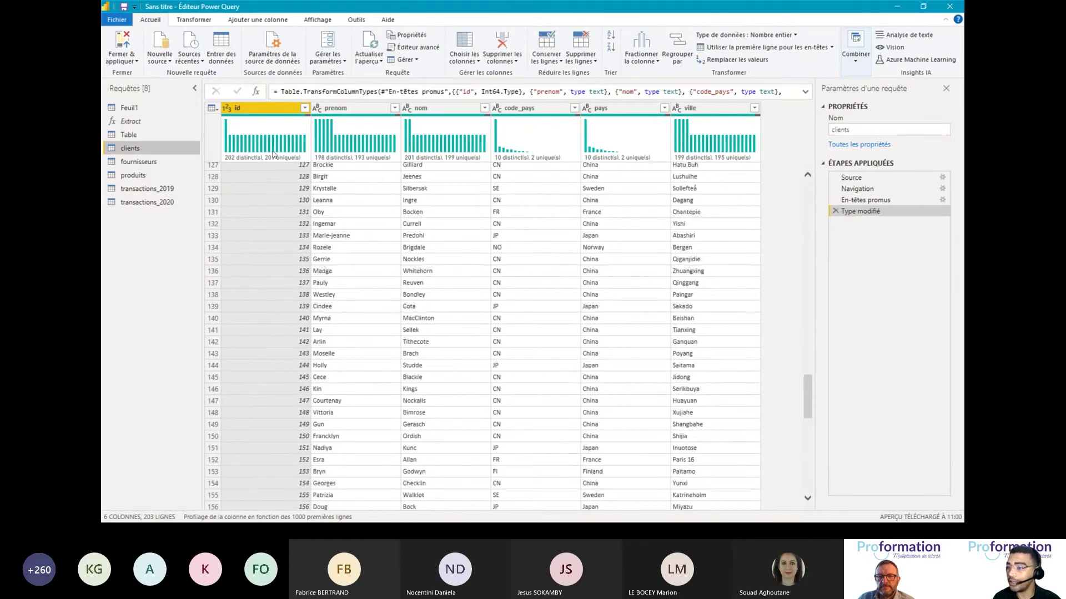
pyautogui.moveTo(267, 157)
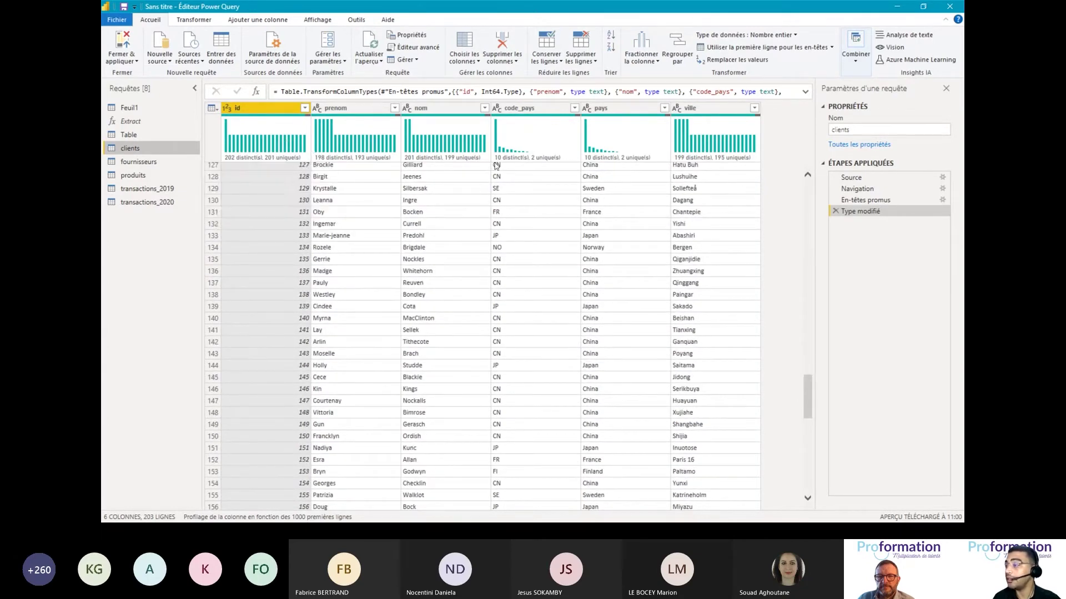
pyautogui.click(323, 21)
pyautogui.click(220, 60)
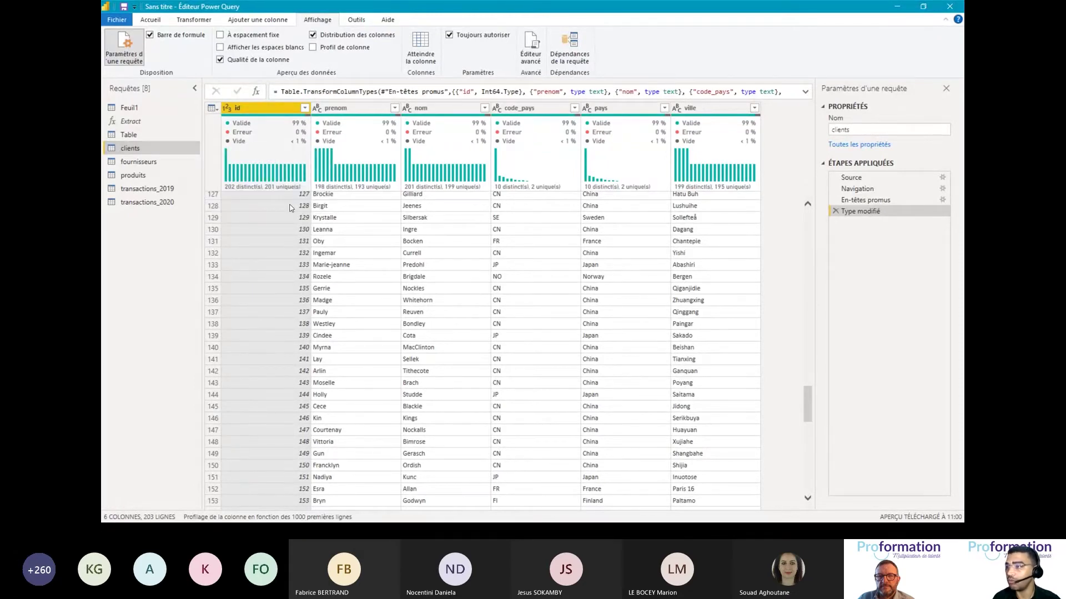
# Inspect a single client record and remove the blank rows from the clients query.
pyautogui.click(159, 21)
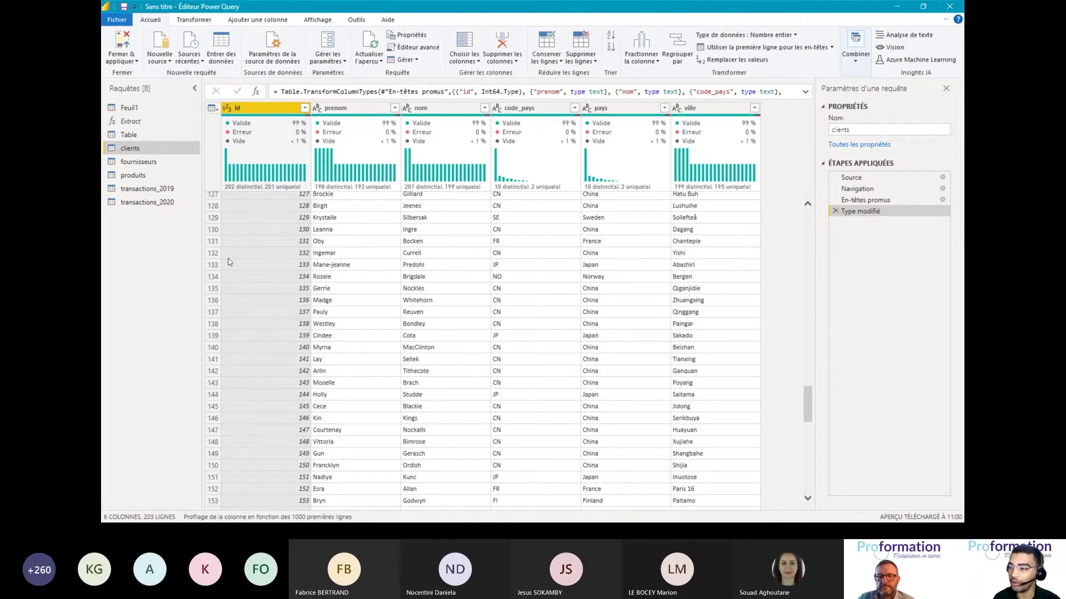
pyautogui.click(213, 229)
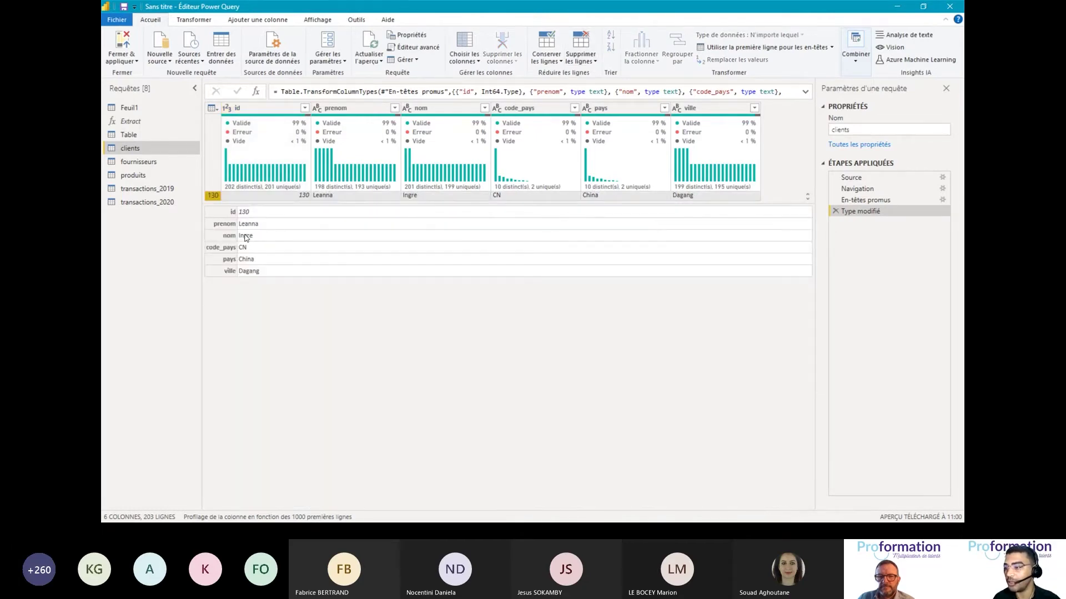
pyautogui.moveTo(473, 203); pyautogui.dragTo(469, 466)
pyautogui.click(580, 57)
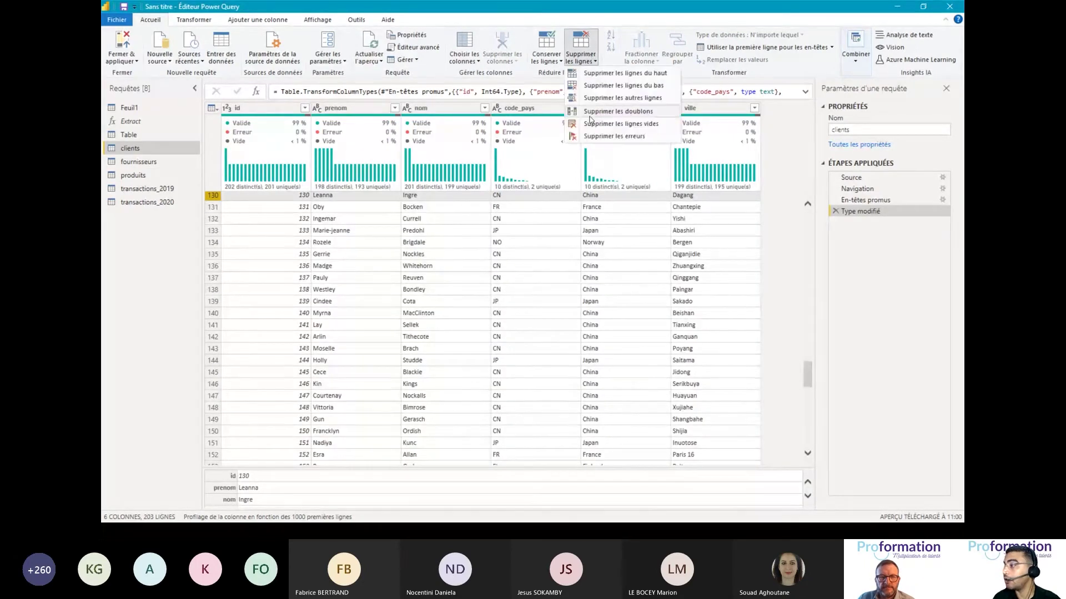
pyautogui.click(625, 124)
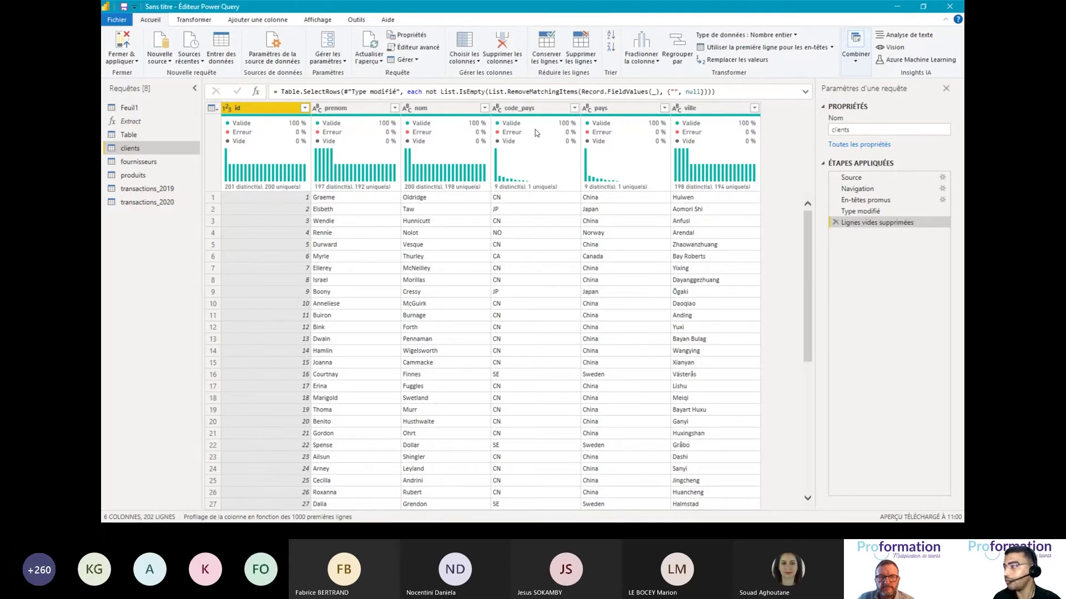
# Remove duplicate rows from the clients query based on the id column.
pyautogui.click(581, 55)
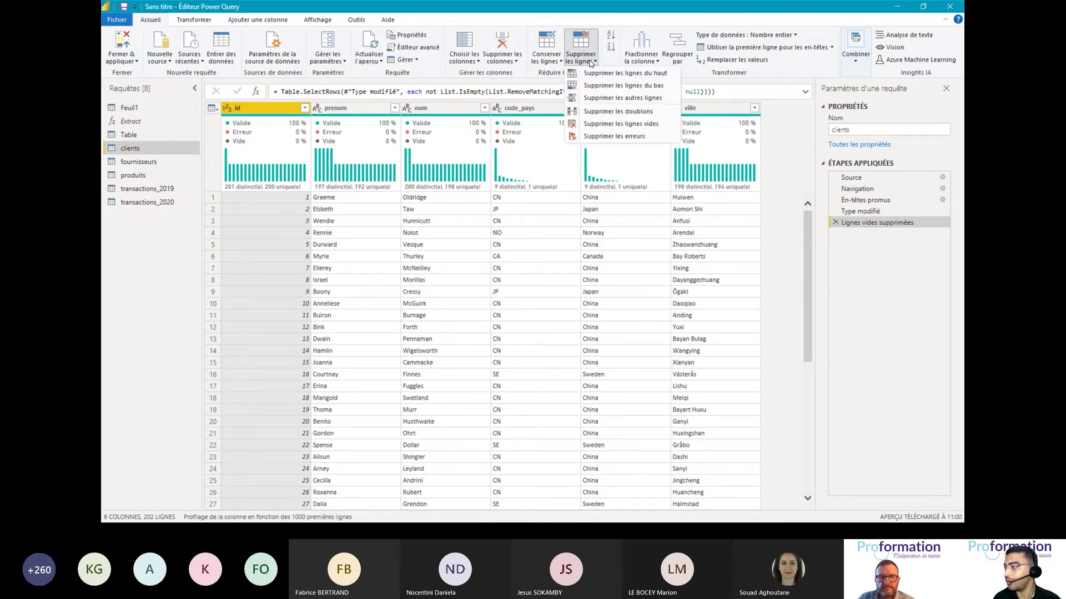
pyautogui.click(629, 112)
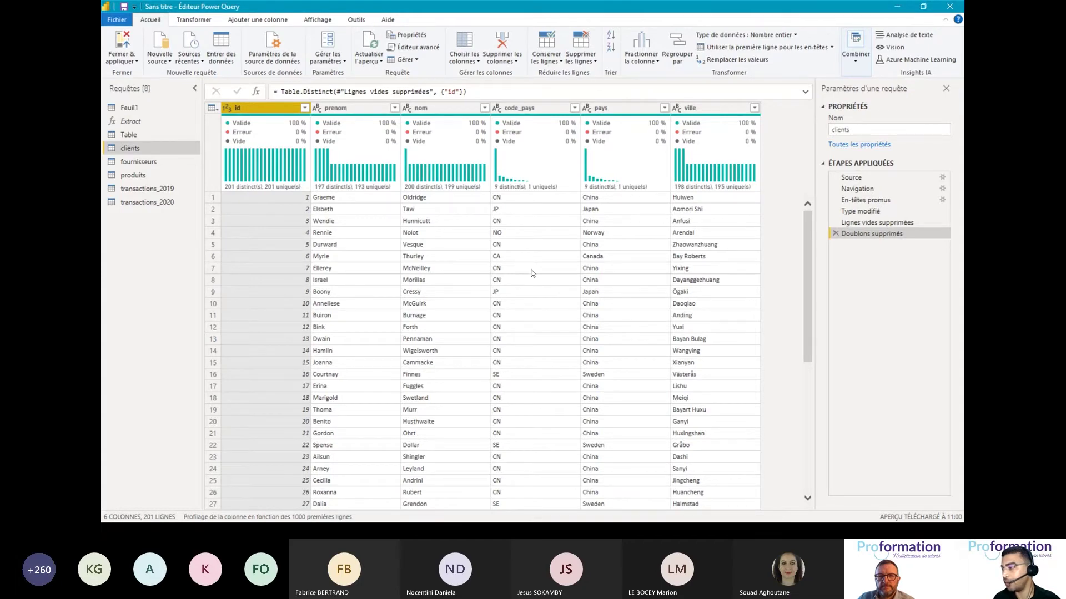
pyautogui.scroll(-8, 584, 253)
pyautogui.scroll(8, 584, 253)
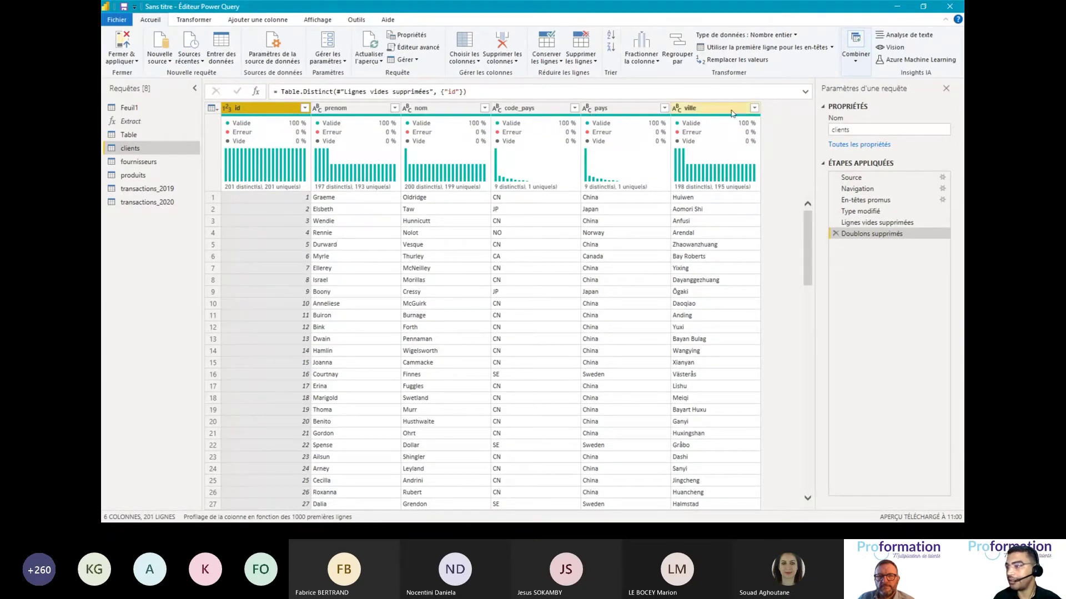
# Look through the deduplicated clients rows and the data types available for the id column.
pyautogui.moveTo(691, 200)
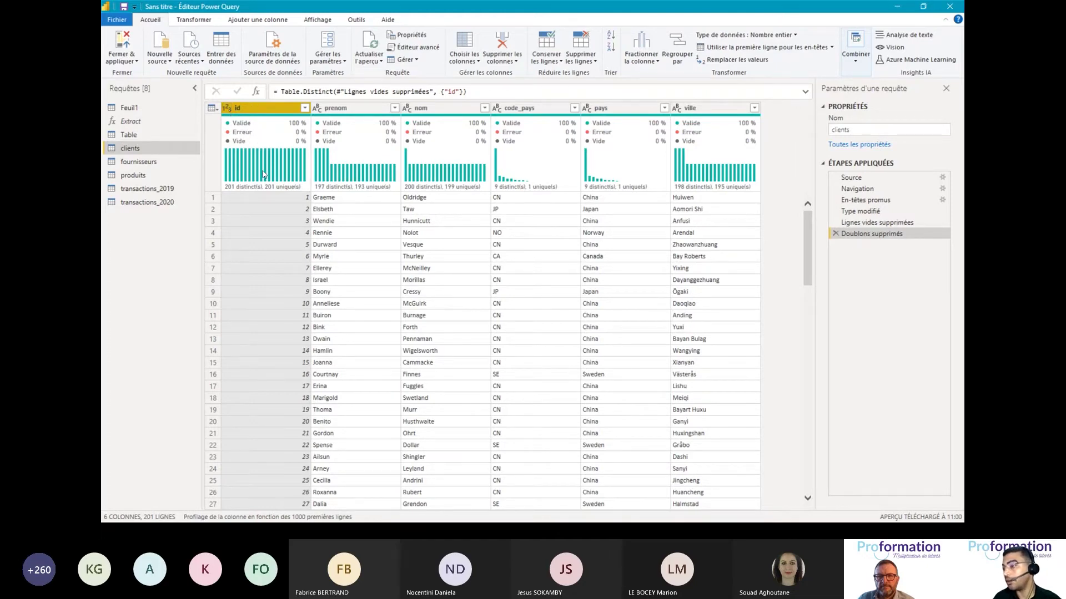
pyautogui.scroll(-3, 277, 202)
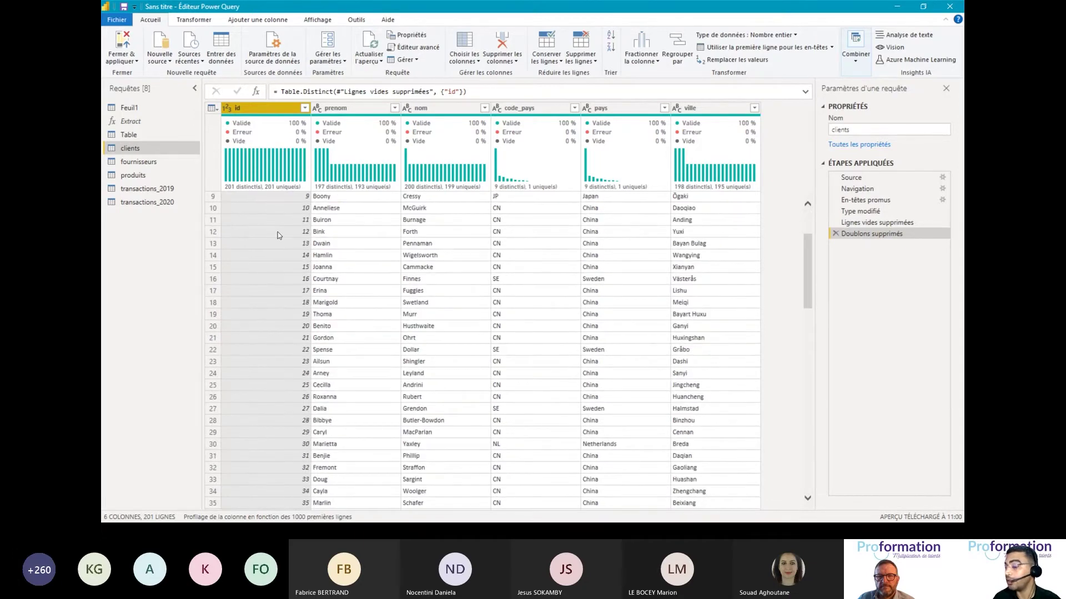
pyautogui.scroll(2, 277, 232)
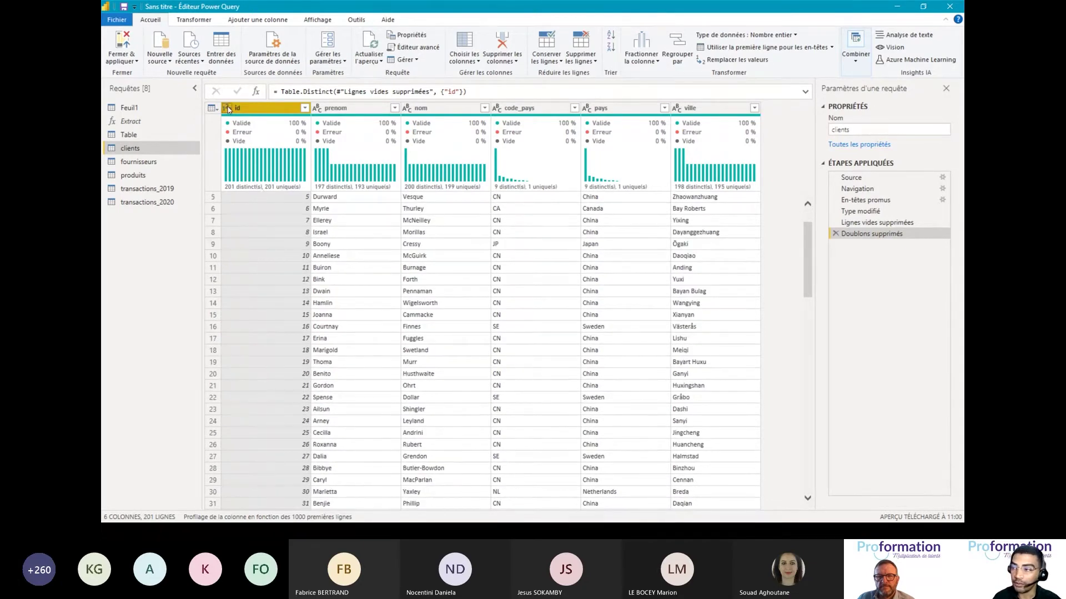
pyautogui.click(228, 109)
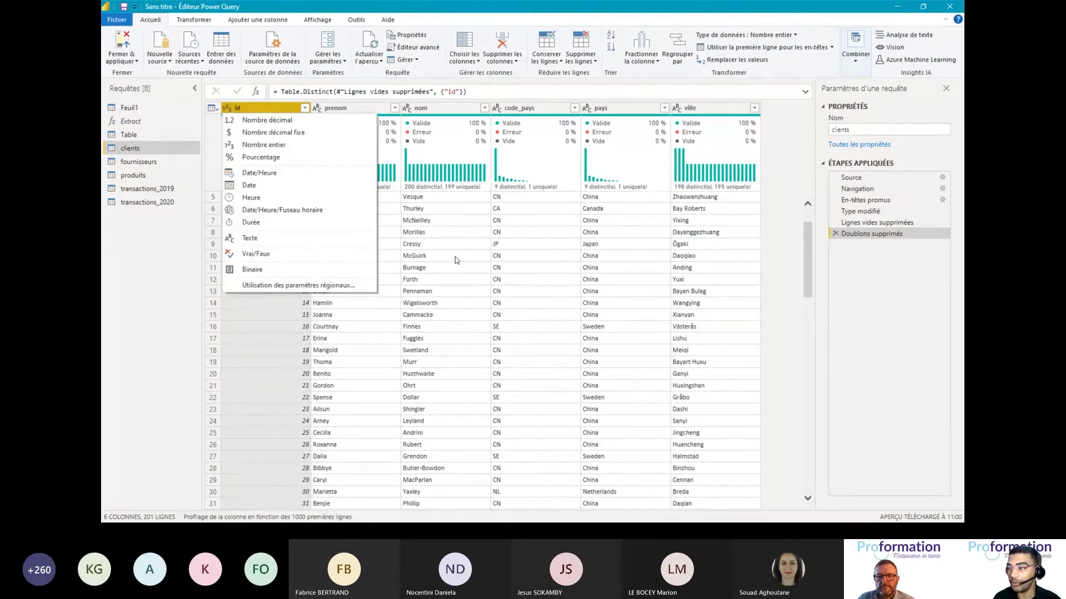
pyautogui.click(455, 260)
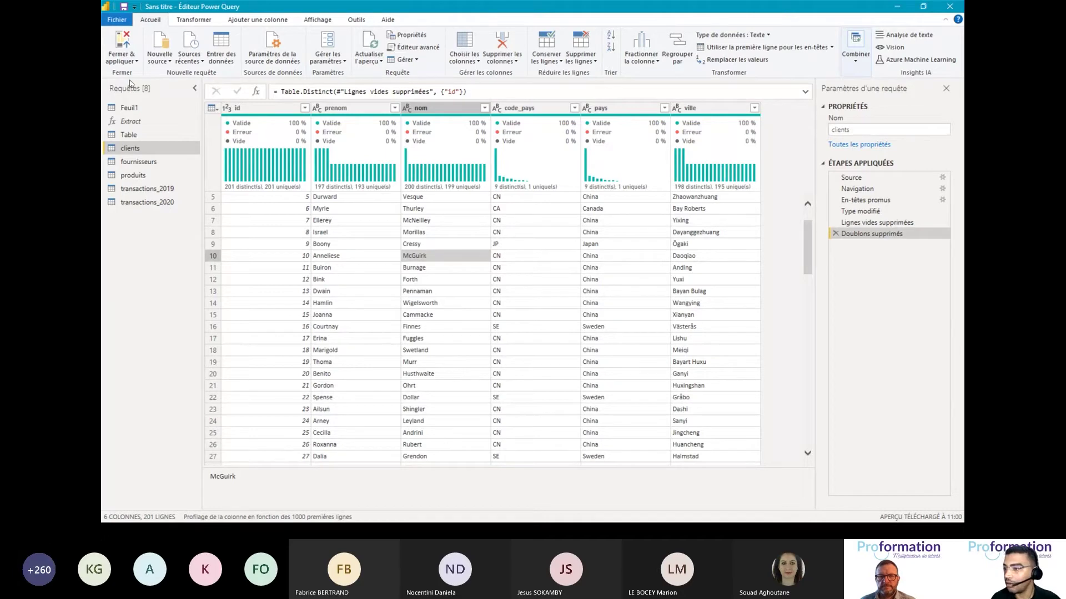
# Review the fournisseurs query, and delete the applied steps Type modifié and En-têtes promus from the produits query.
pyautogui.click(148, 165)
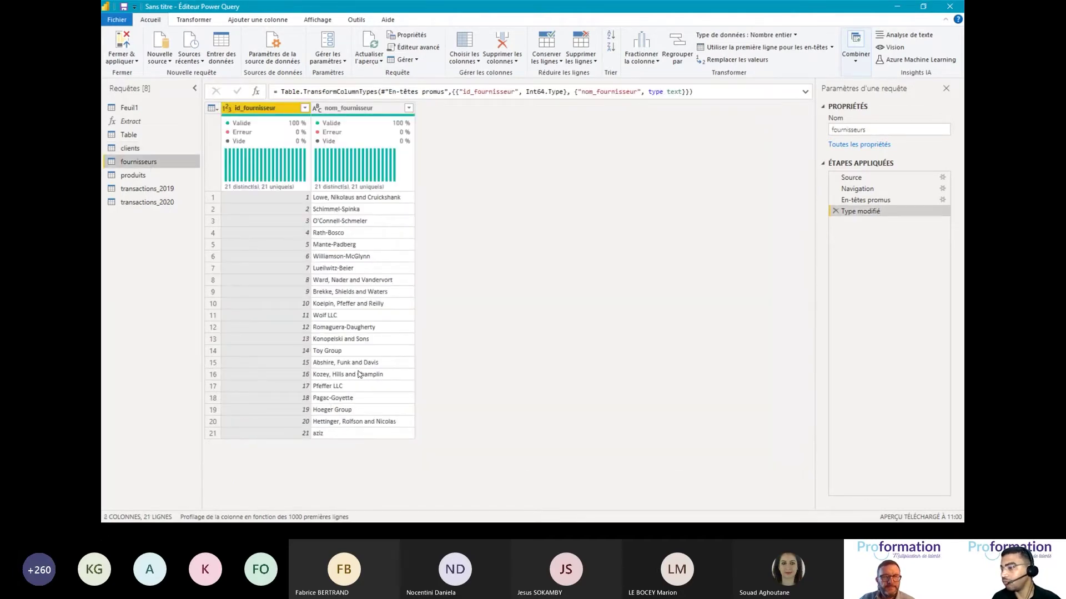
pyautogui.click(142, 175)
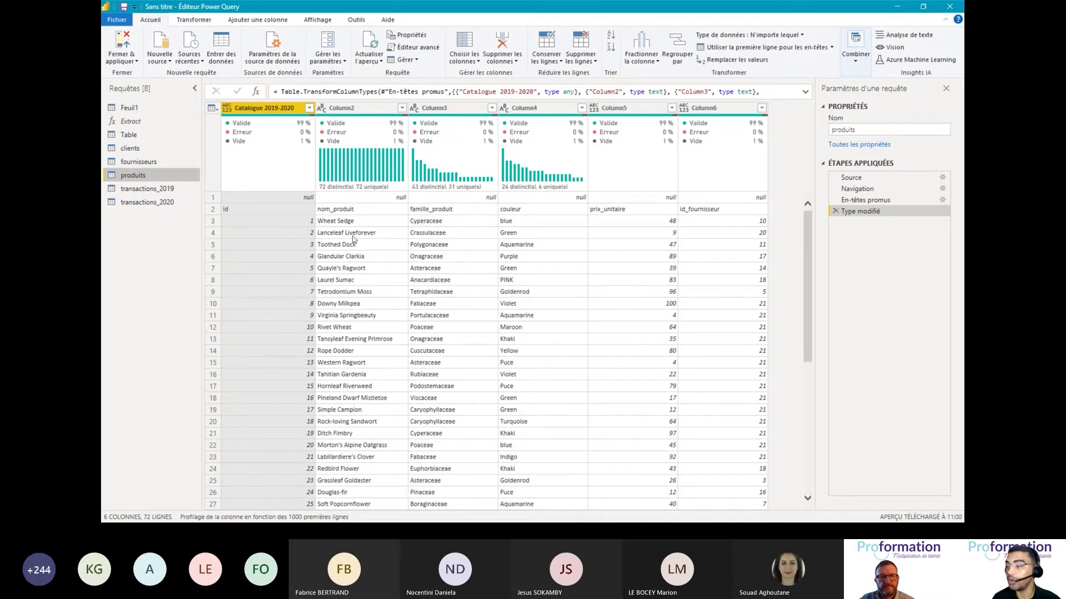
pyautogui.click(835, 211)
pyautogui.click(836, 200)
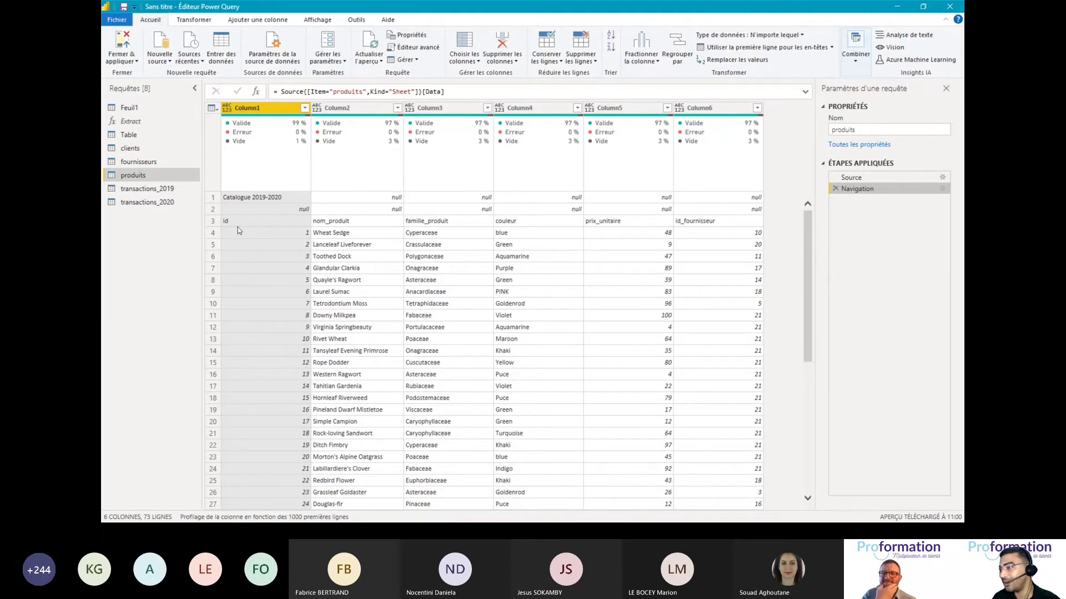
# Remove the top 2 rows from the produits query.
pyautogui.click(587, 60)
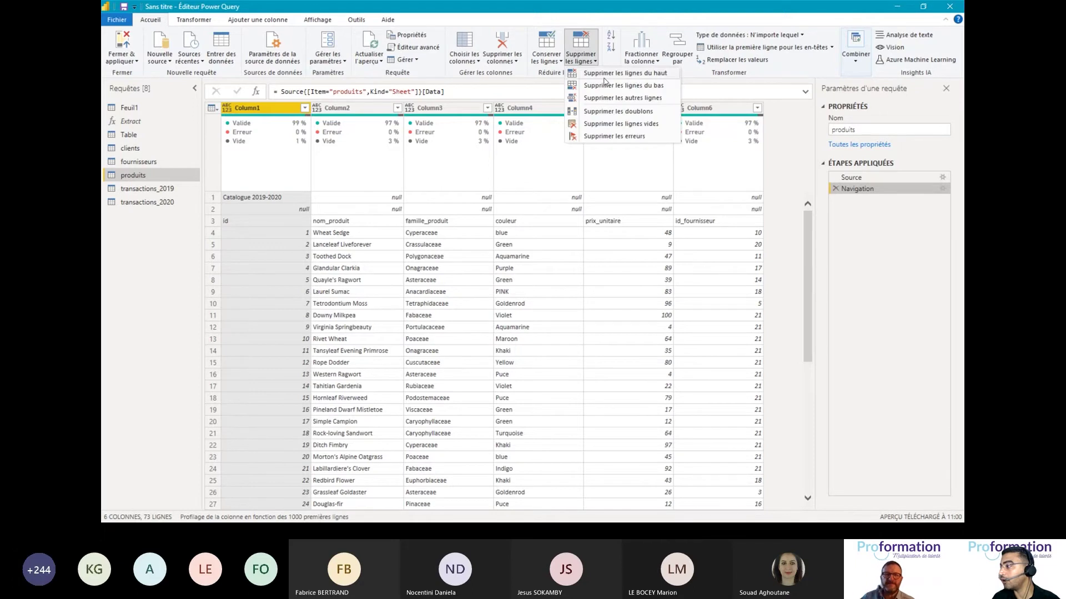
pyautogui.click(646, 74)
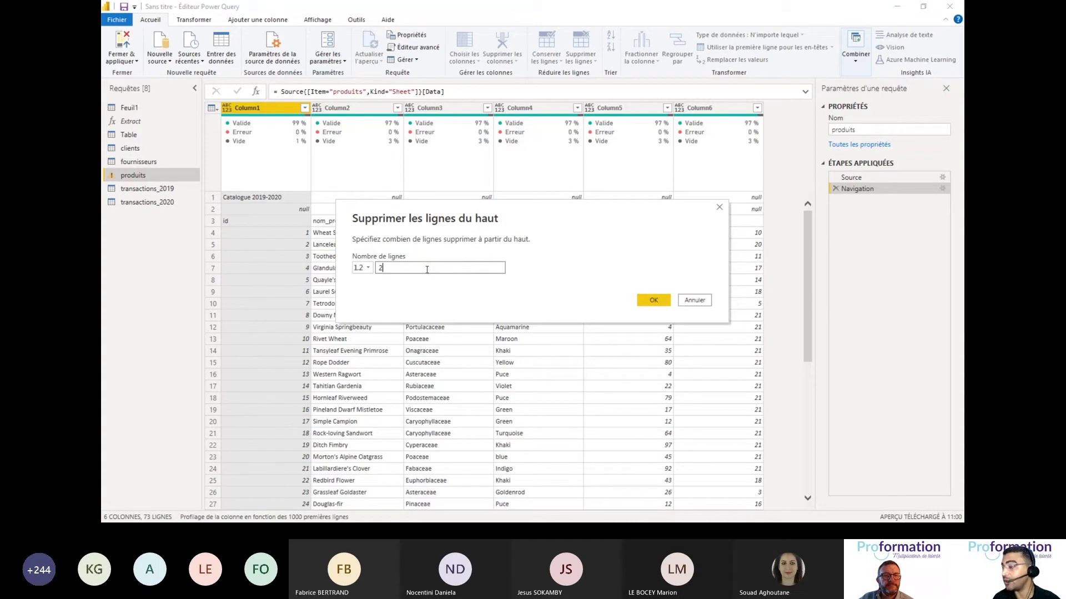
pyautogui.click(649, 301)
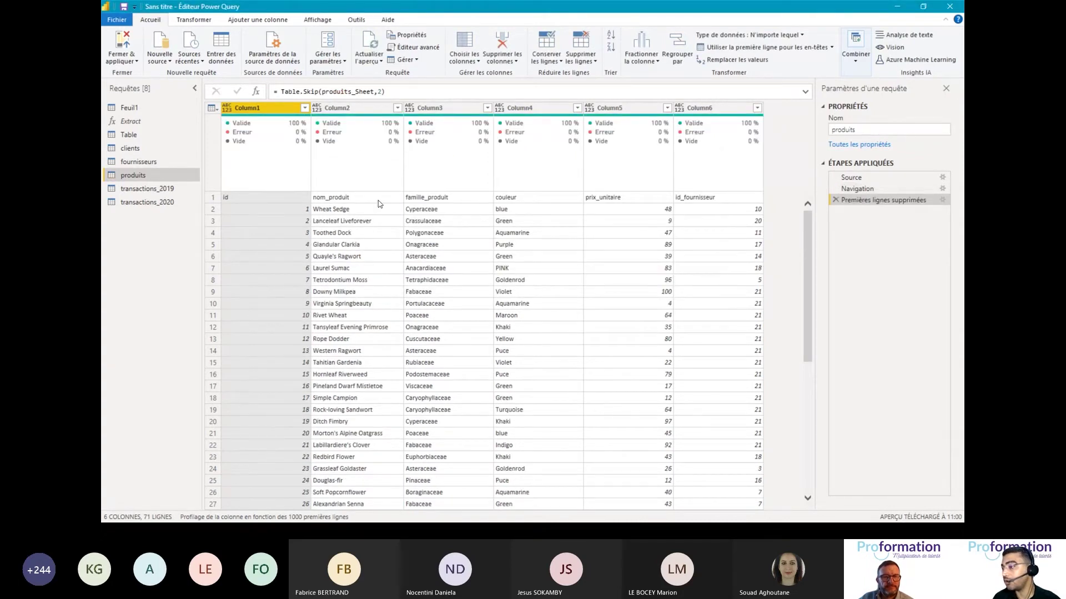
# Promote the first row of the produits query to column headers and check the resulting rows.
pyautogui.click(379, 204)
pyautogui.click(213, 198)
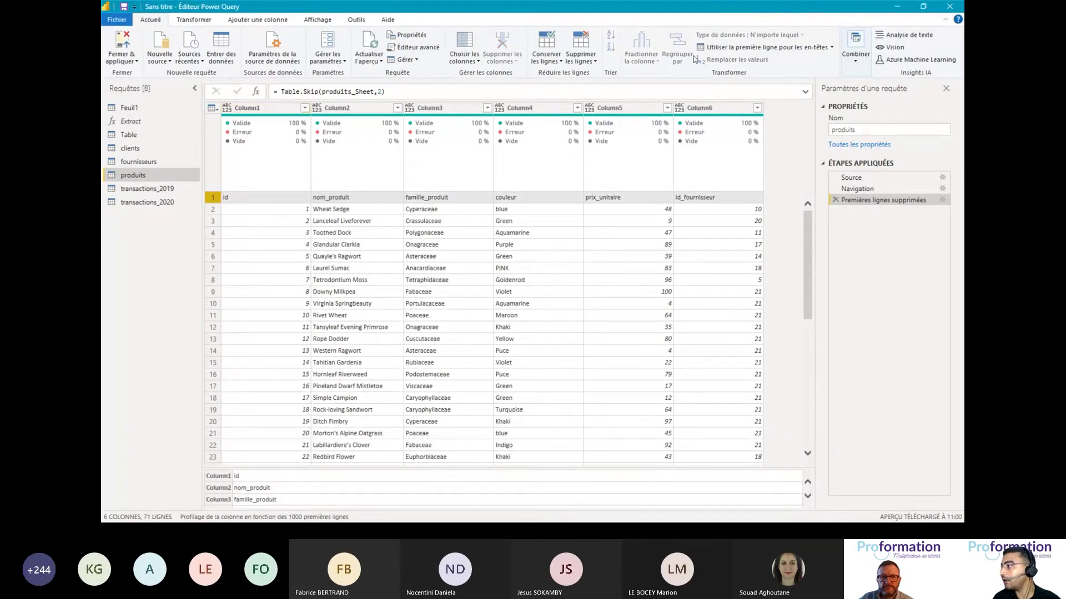
pyautogui.click(725, 53)
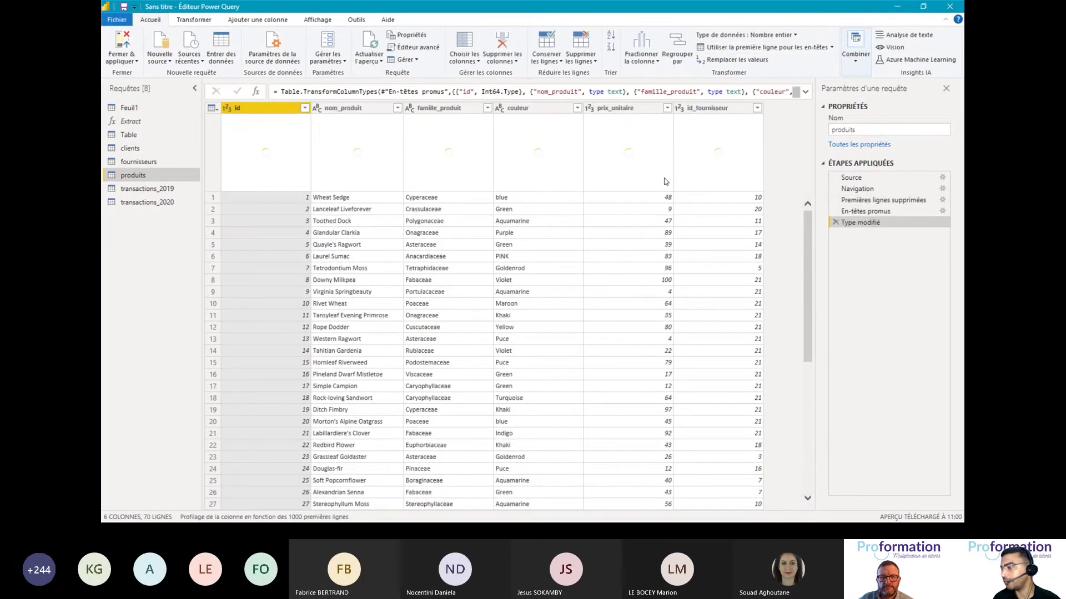
pyautogui.scroll(-10, 537, 213)
pyautogui.scroll(10, 538, 213)
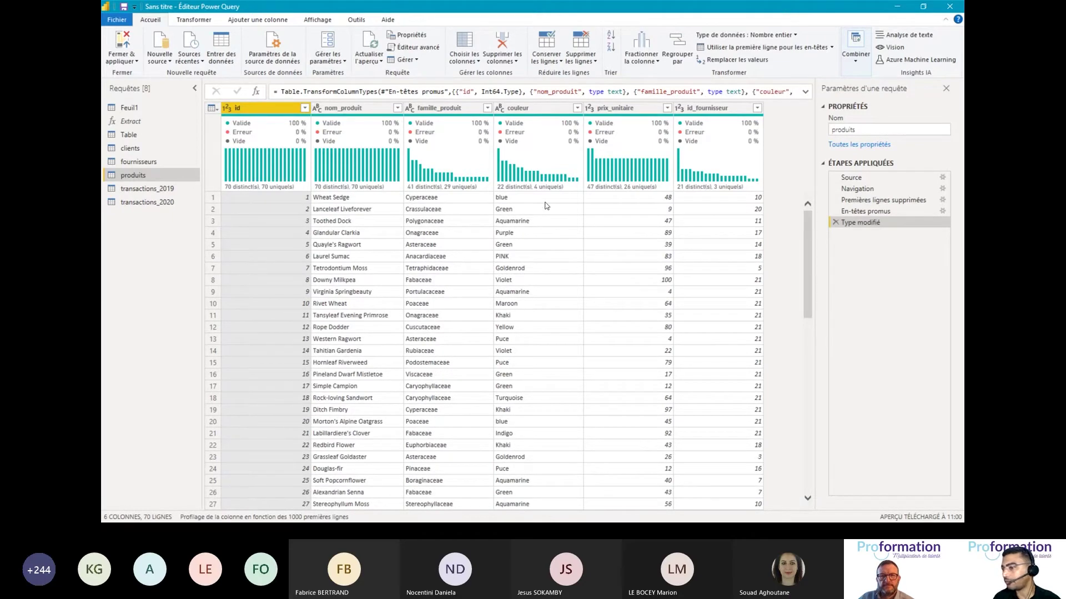
# Compare the column structure of the transactions_2019 and transactions_2020 queries.
pyautogui.click(147, 188)
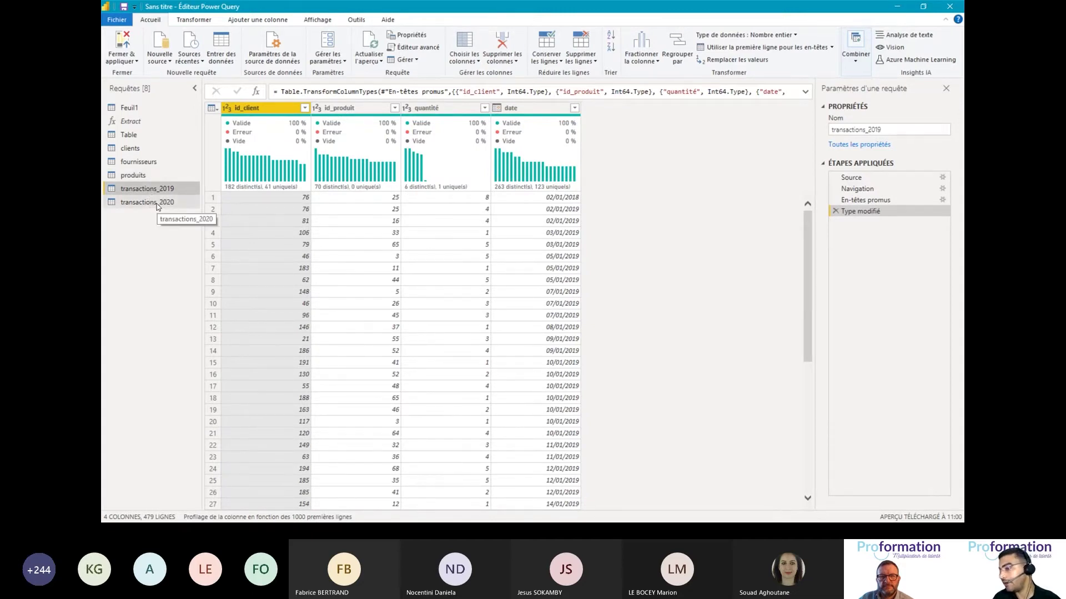
pyautogui.click(157, 203)
pyautogui.click(159, 190)
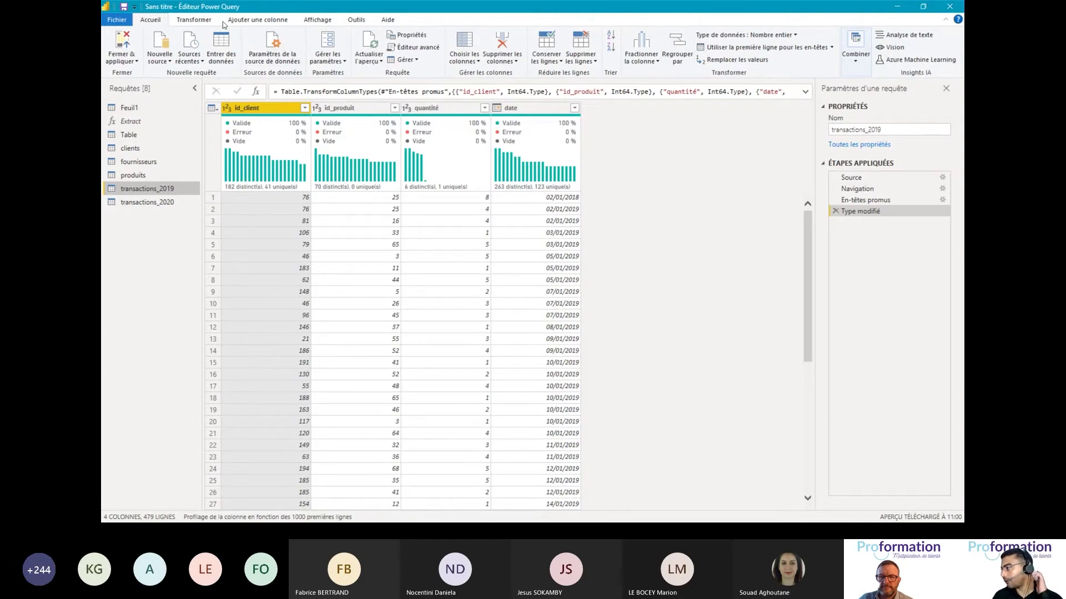
# Append transactions_2020 to transactions_2019 as a new query combining the two tables.
pyautogui.click(856, 56)
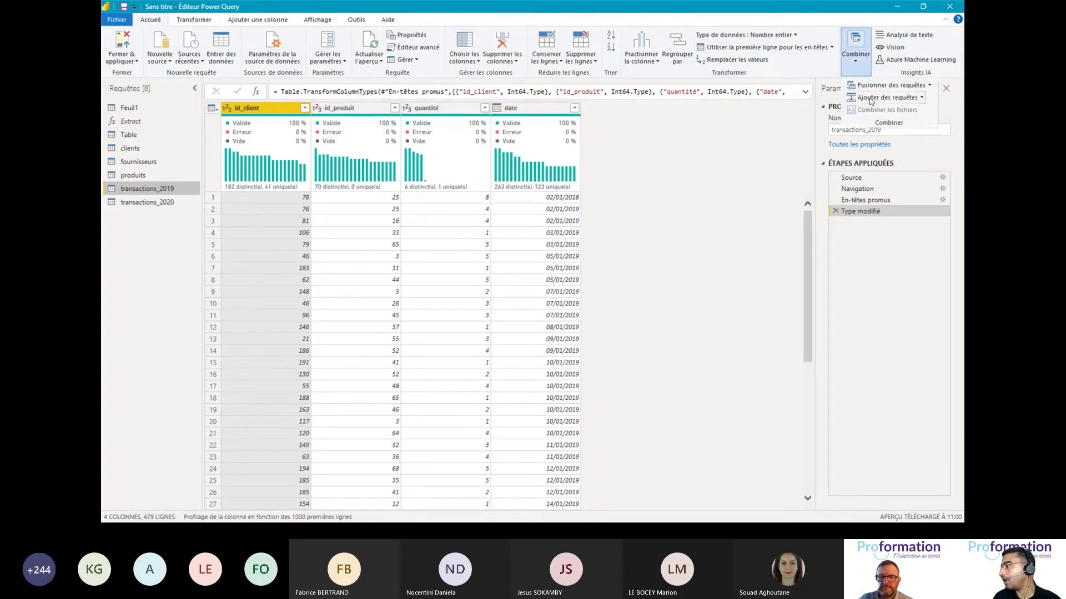
pyautogui.click(922, 98)
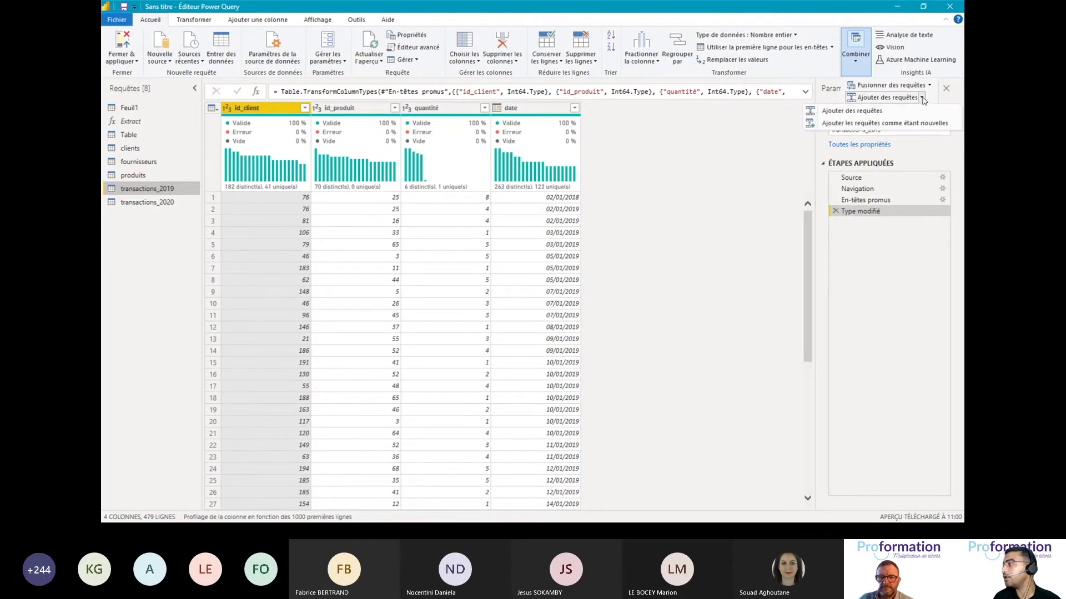
pyautogui.click(879, 123)
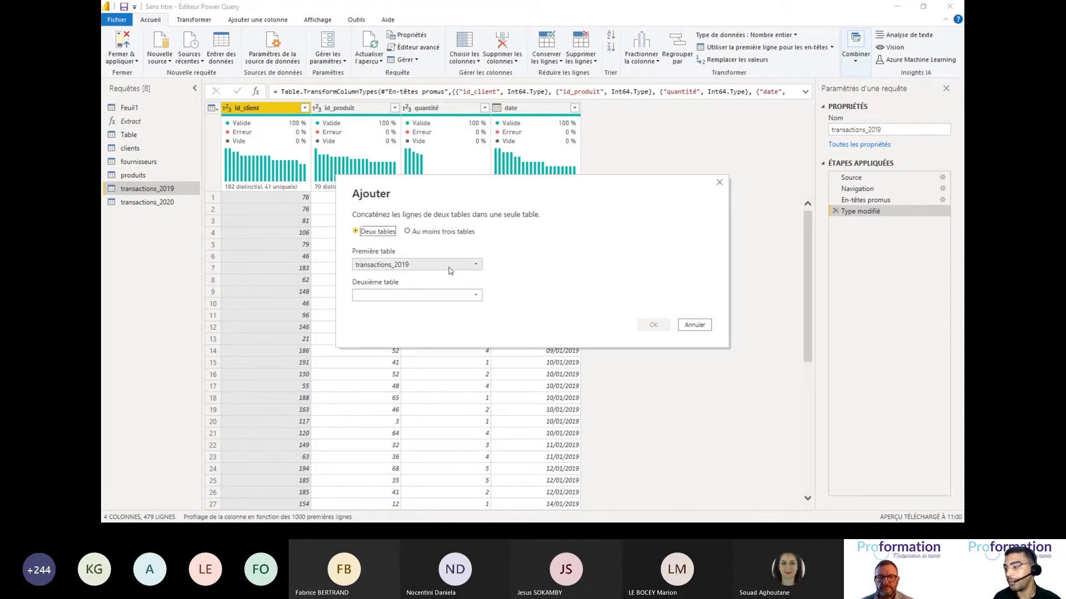
pyautogui.click(423, 295)
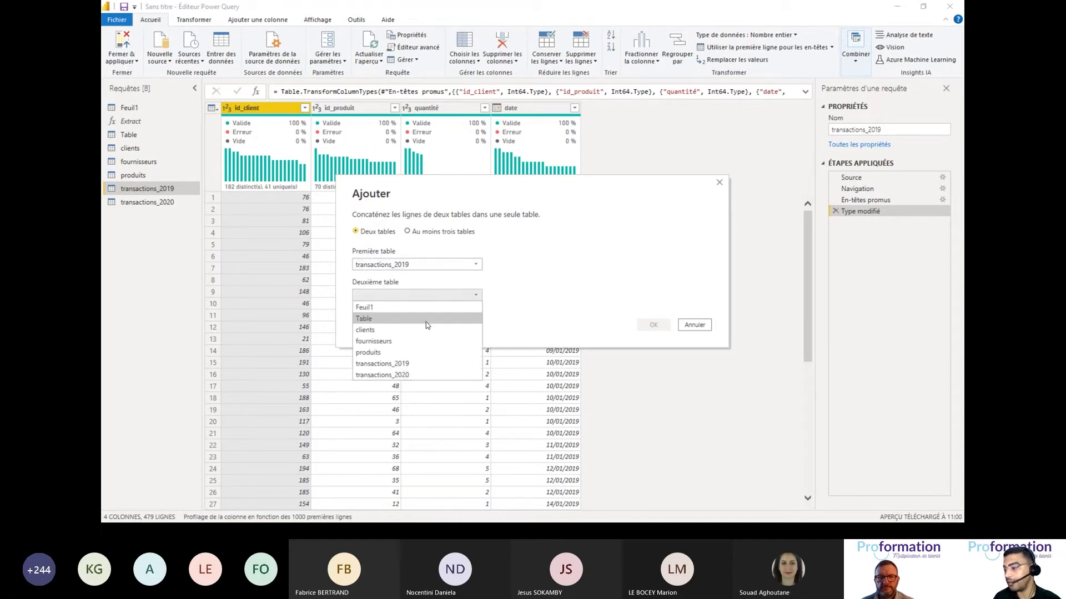
pyautogui.click(395, 376)
pyautogui.click(651, 326)
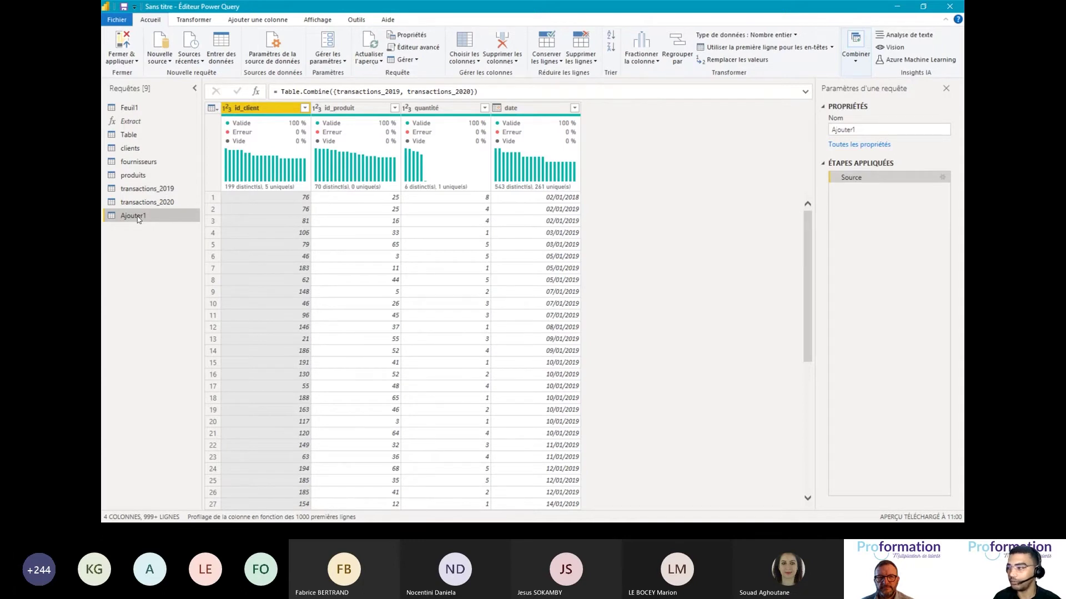
# Review the available date values in the combined transactions query without applying a filter.
pyautogui.click(575, 109)
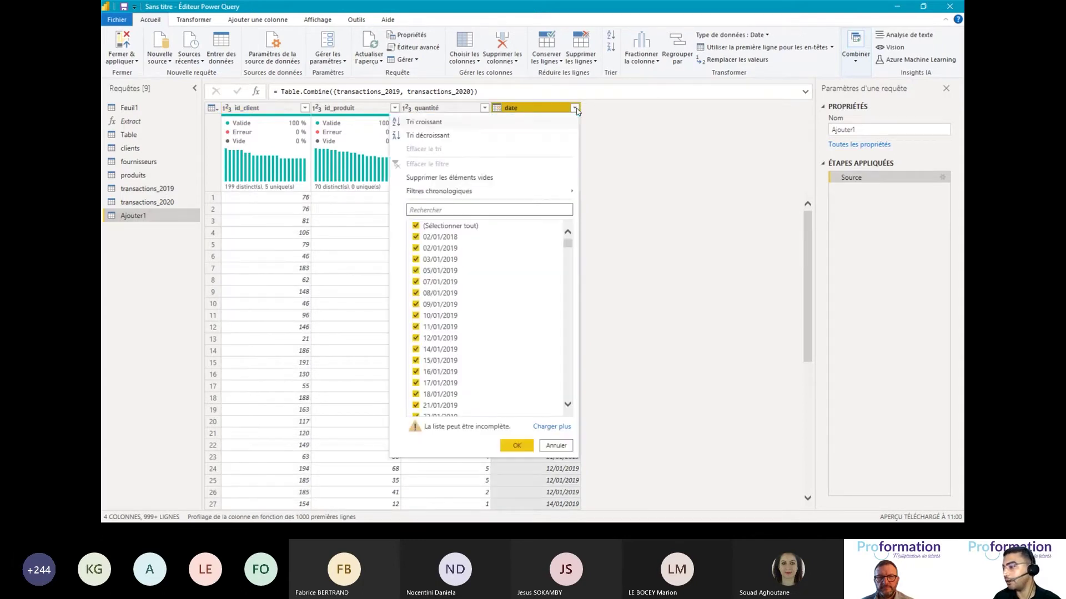
pyautogui.moveTo(567, 240); pyautogui.dragTo(570, 301)
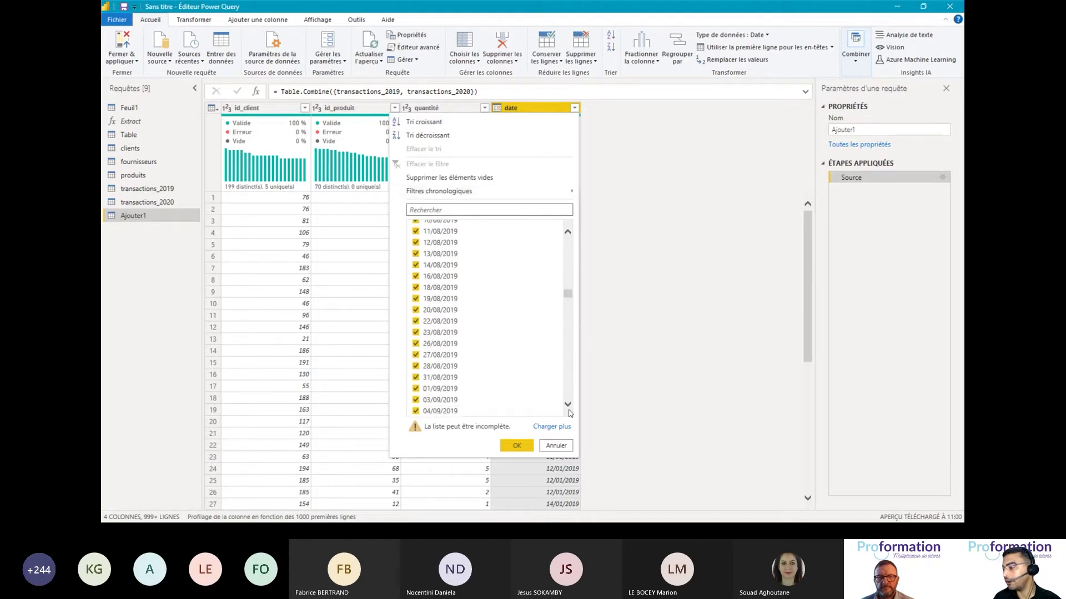
pyautogui.click(556, 445)
# Rename the combined transactions query as Ventes.
pyautogui.rightClick(136, 221)
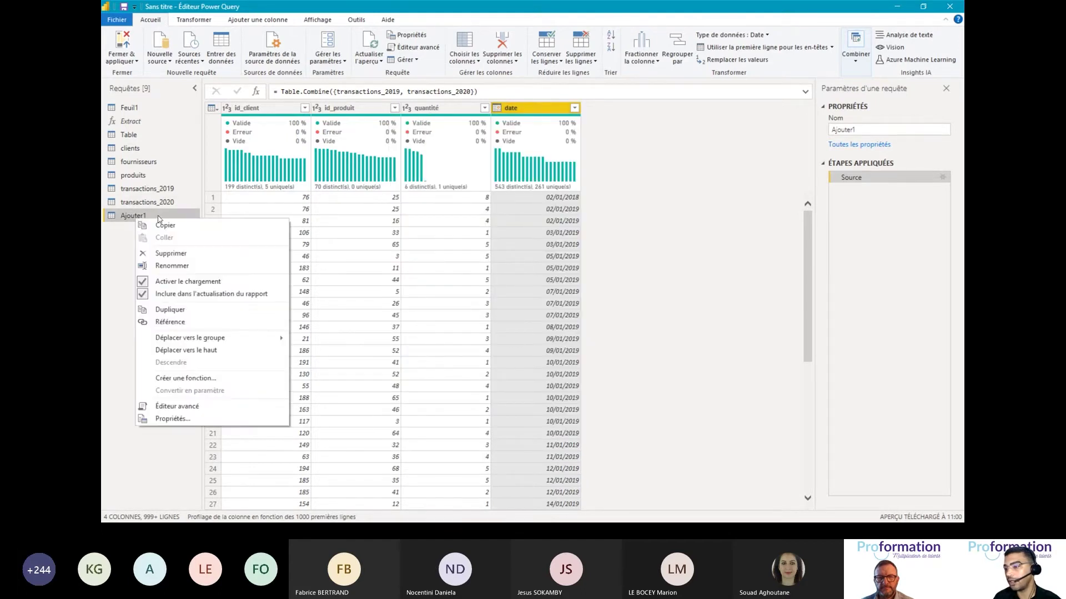
pyautogui.click(178, 271)
pyautogui.write('Ve')
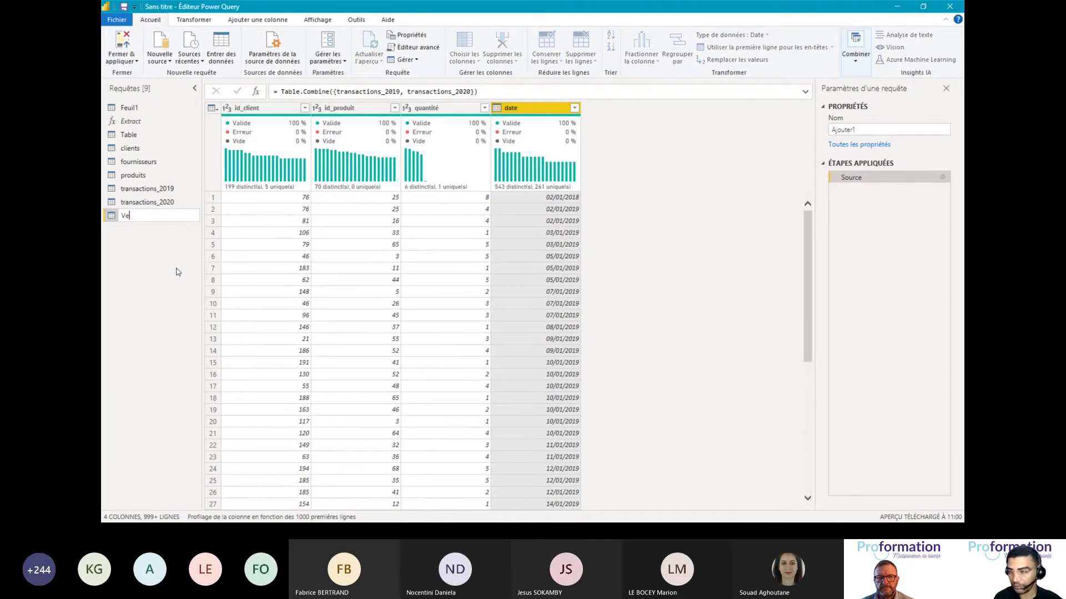
pyautogui.write('ntes')
pyautogui.press('Return')
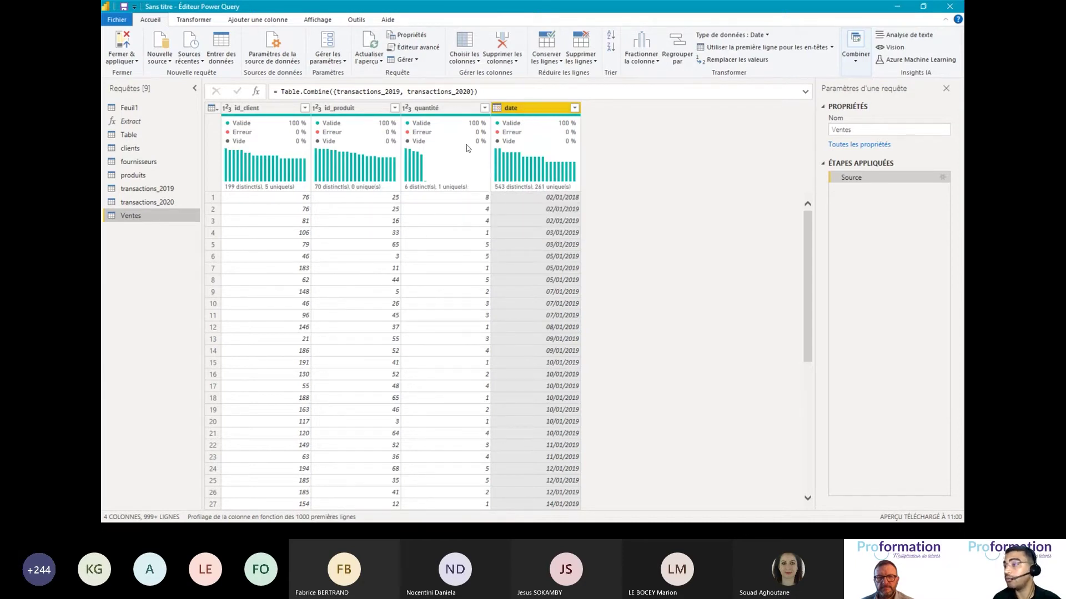
# Add an Année column to the Ventes query that extracts the year from the date column.
pyautogui.click(244, 22)
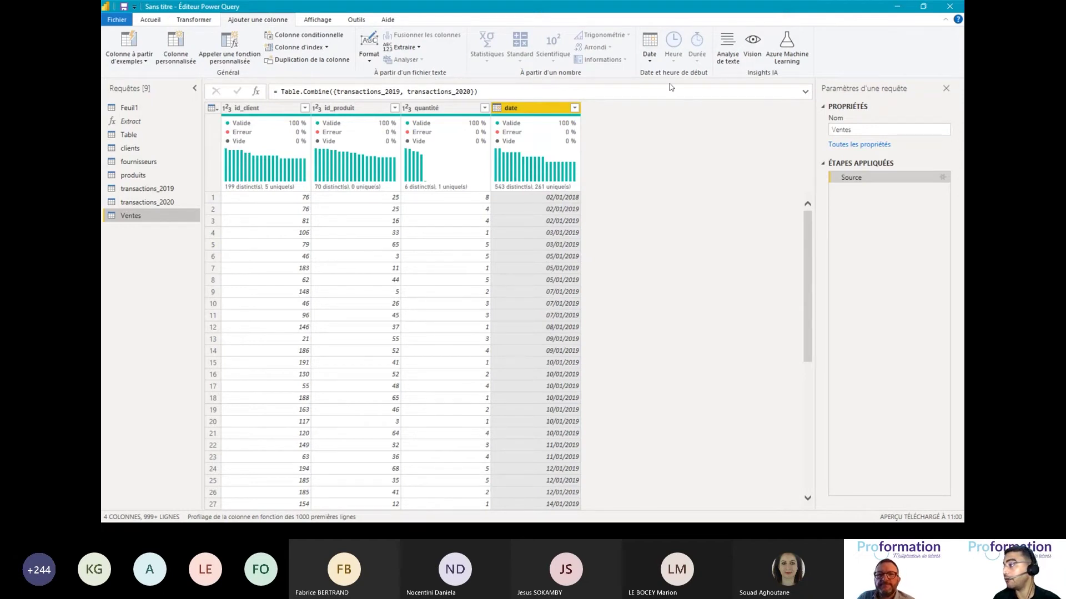
pyautogui.click(648, 62)
pyautogui.moveTo(703, 113)
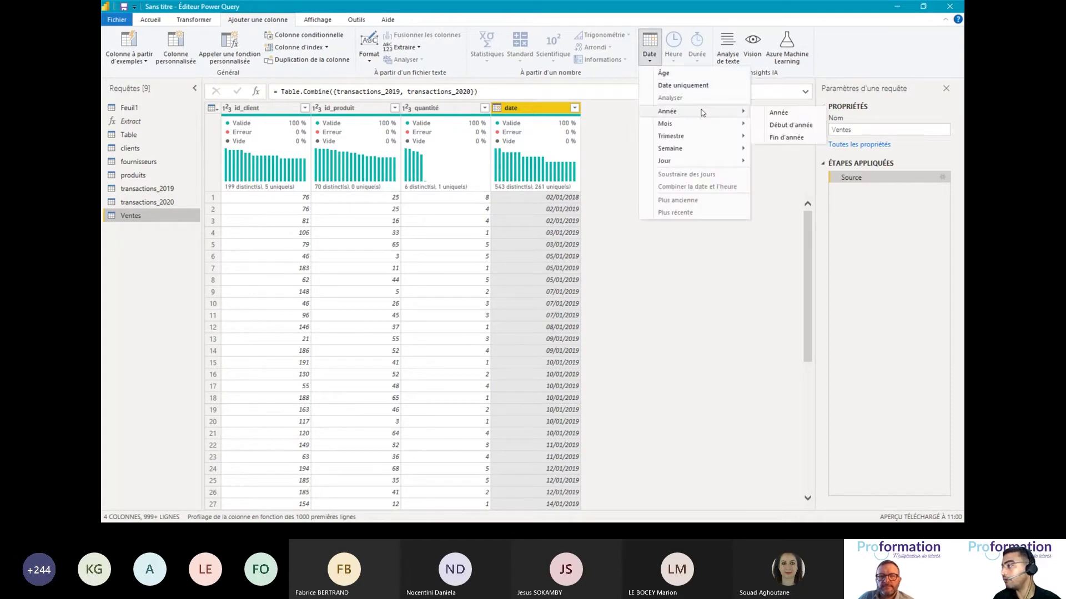
pyautogui.click(777, 113)
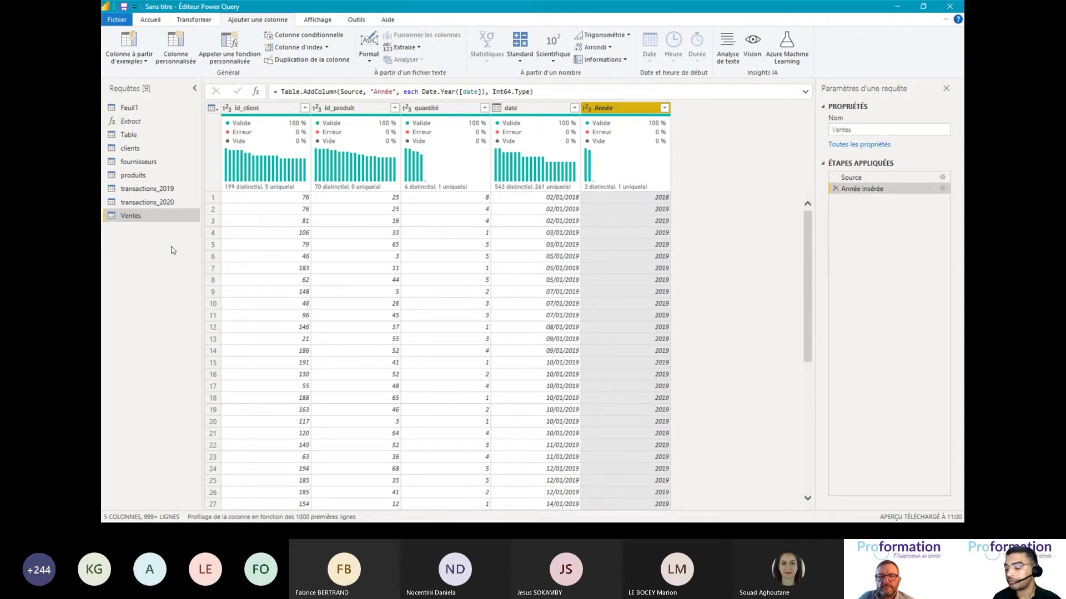
# Compare the fournisseurs and produits queries to identify their shared id_fournisseur column.
pyautogui.click(138, 161)
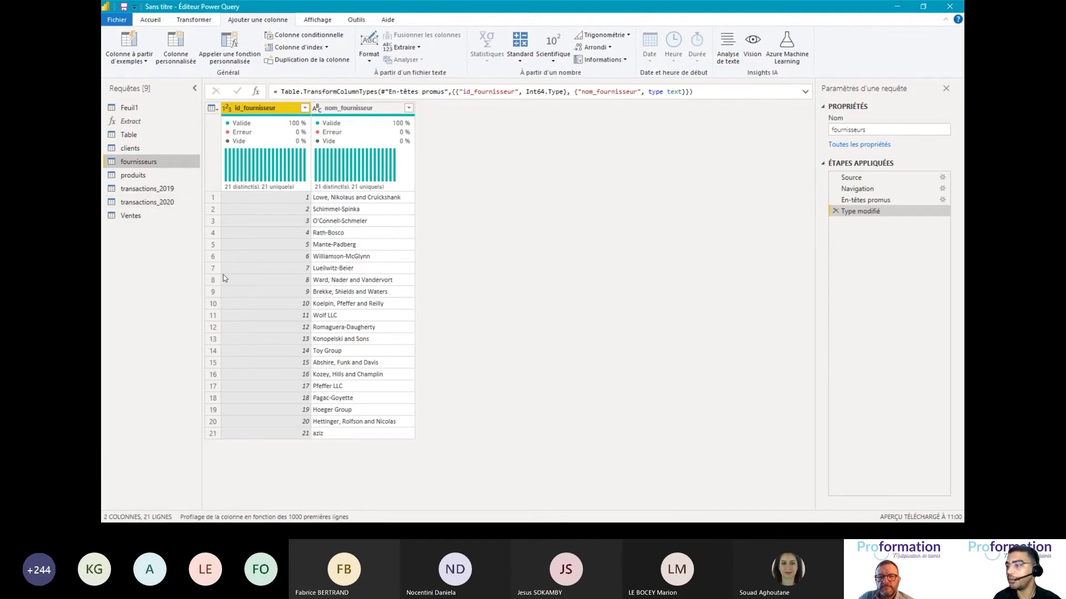
pyautogui.click(147, 177)
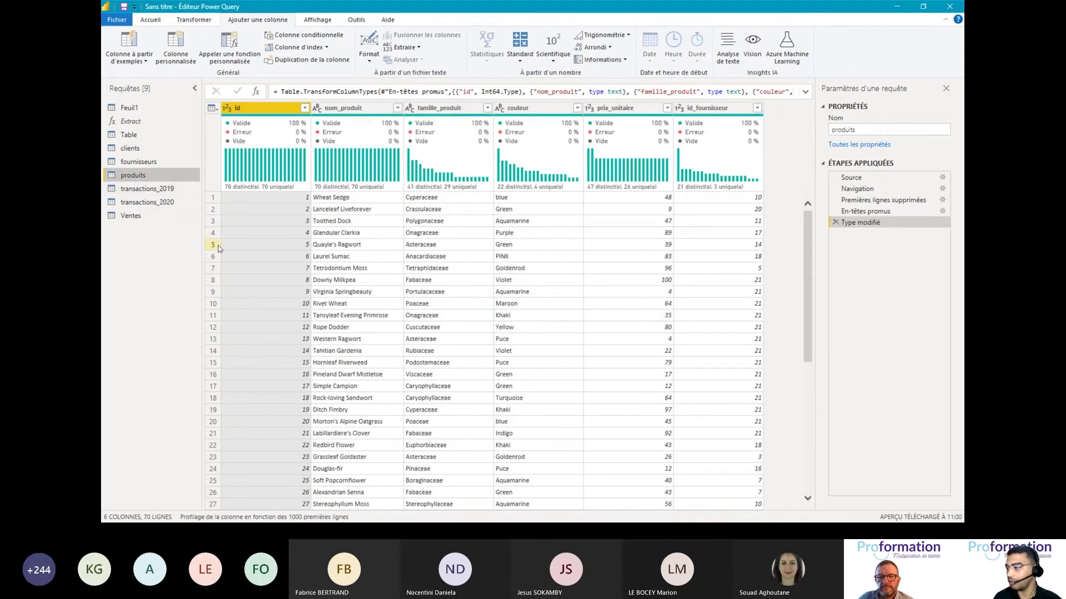
pyautogui.click(688, 132)
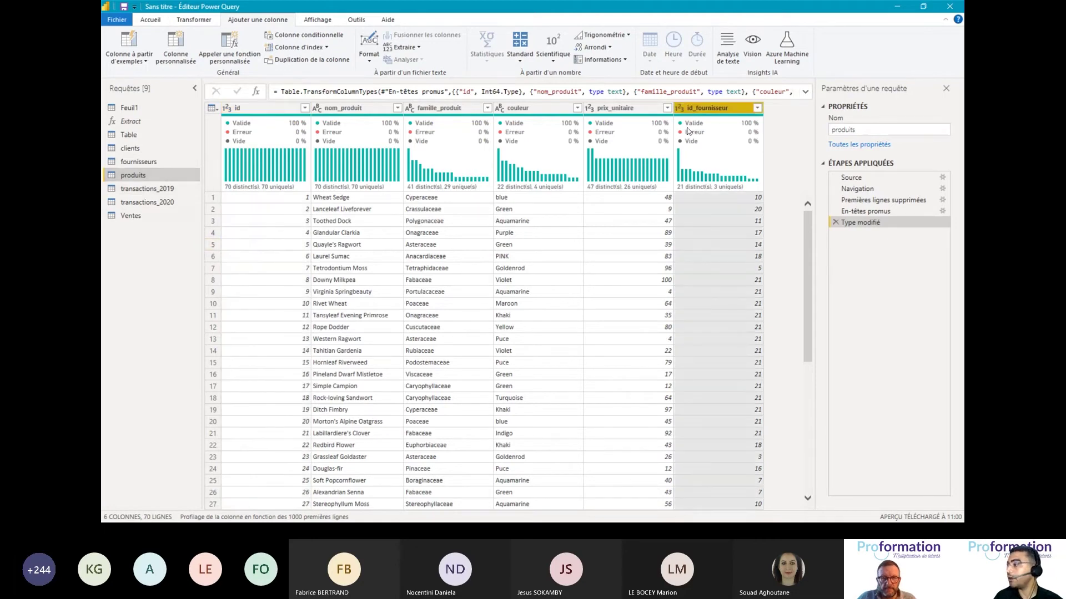
pyautogui.click(138, 162)
pyautogui.click(136, 175)
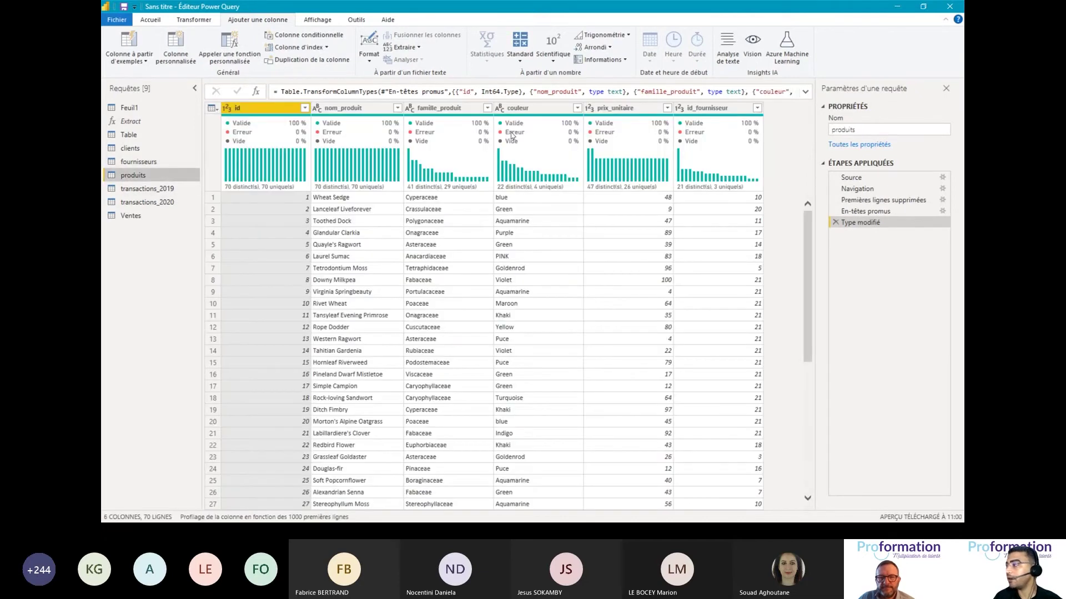
# Merge fournisseurs into the produits query with a left outer join matching the id_fournisseur column of both tables.
pyautogui.click(197, 22)
pyautogui.click(155, 21)
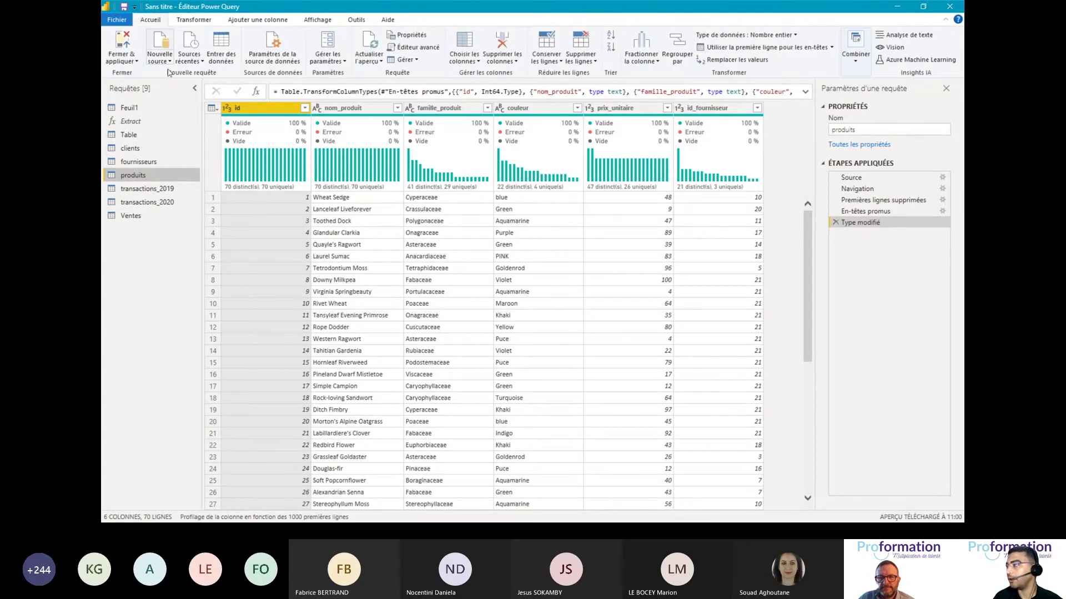
pyautogui.click(855, 61)
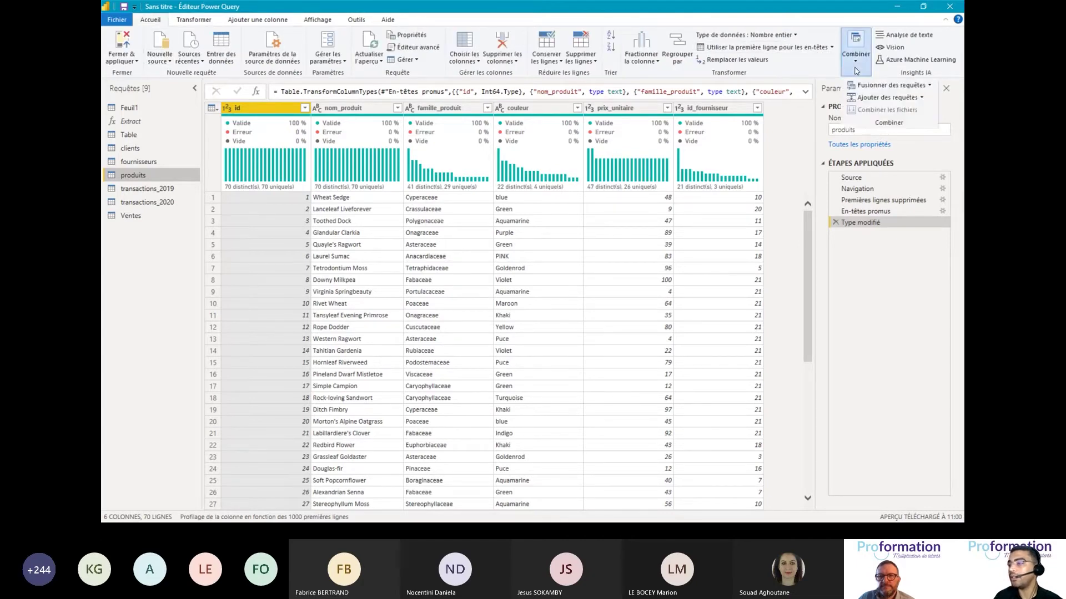
pyautogui.click(919, 87)
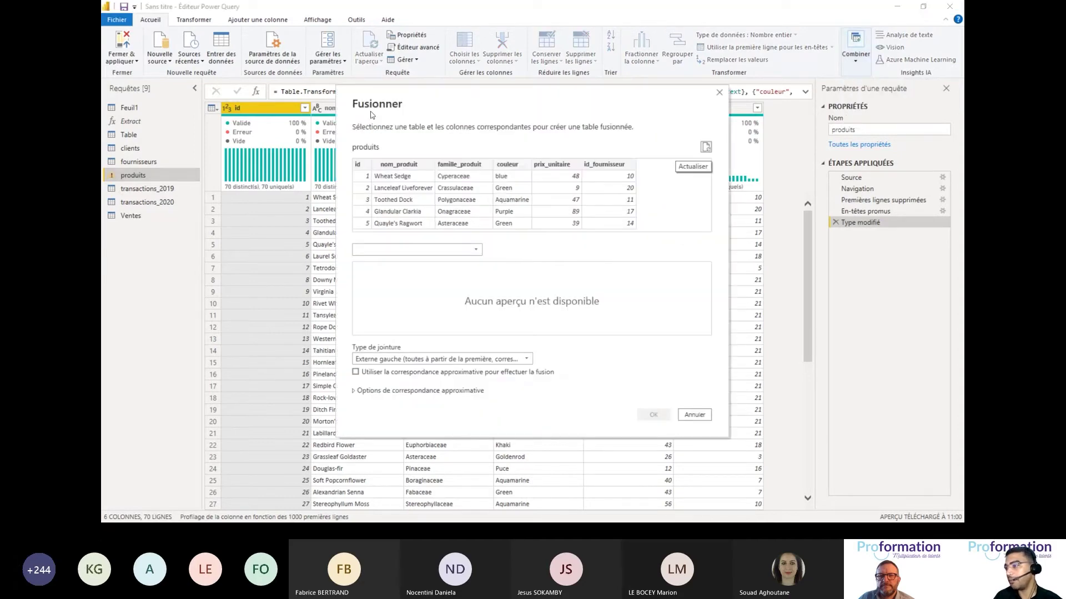
pyautogui.click(474, 250)
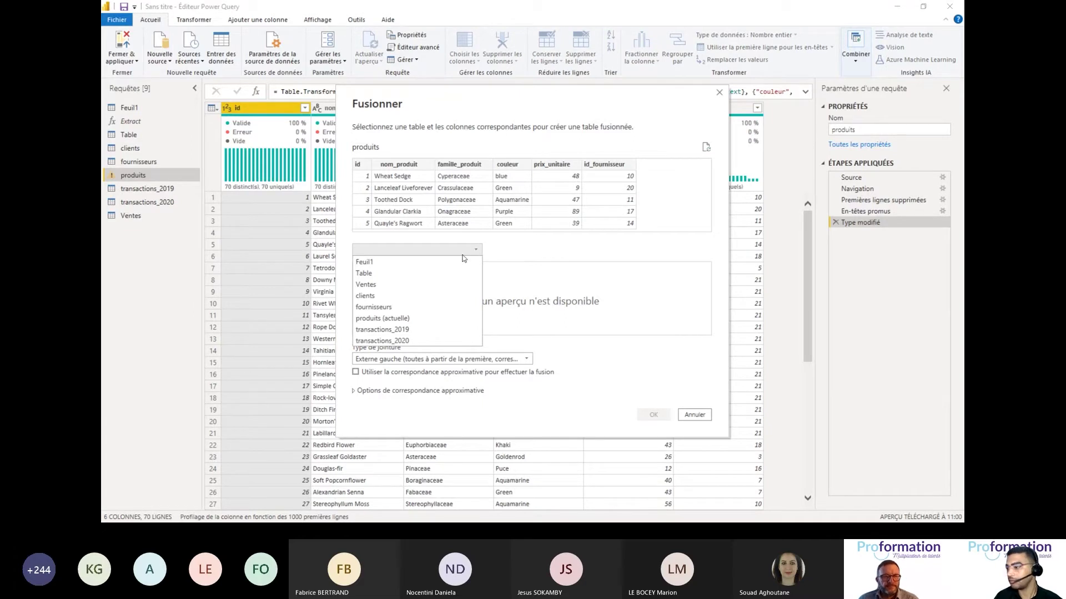
pyautogui.click(399, 307)
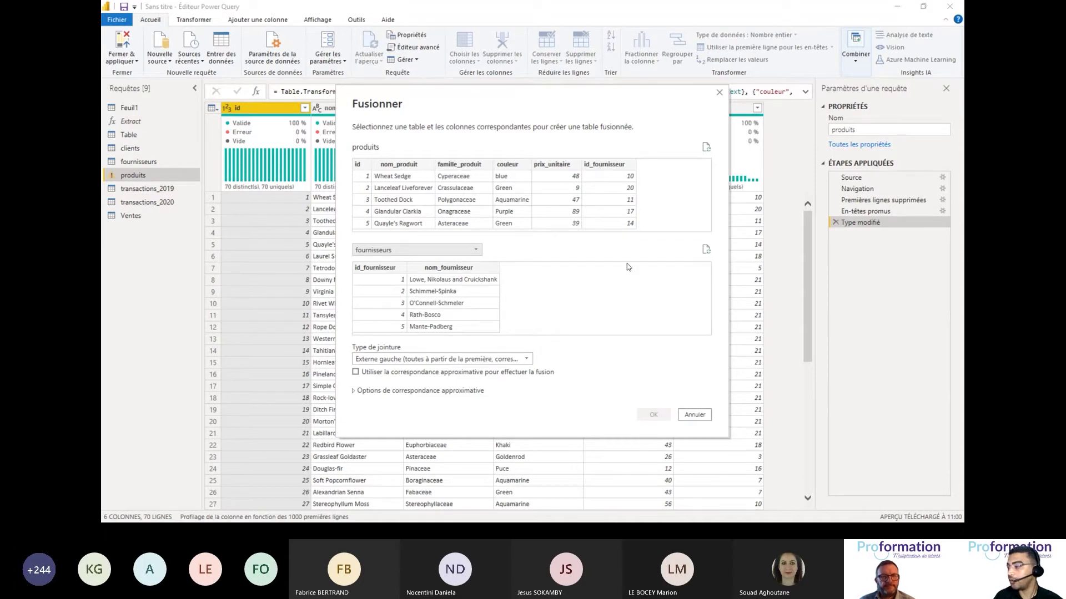
pyautogui.click(602, 168)
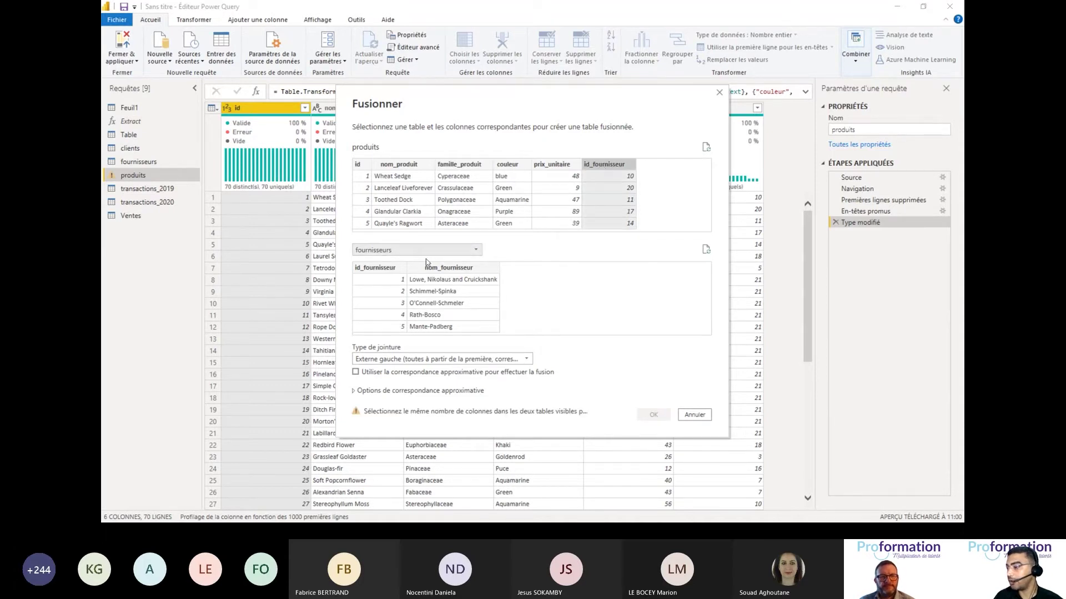
pyautogui.click(383, 269)
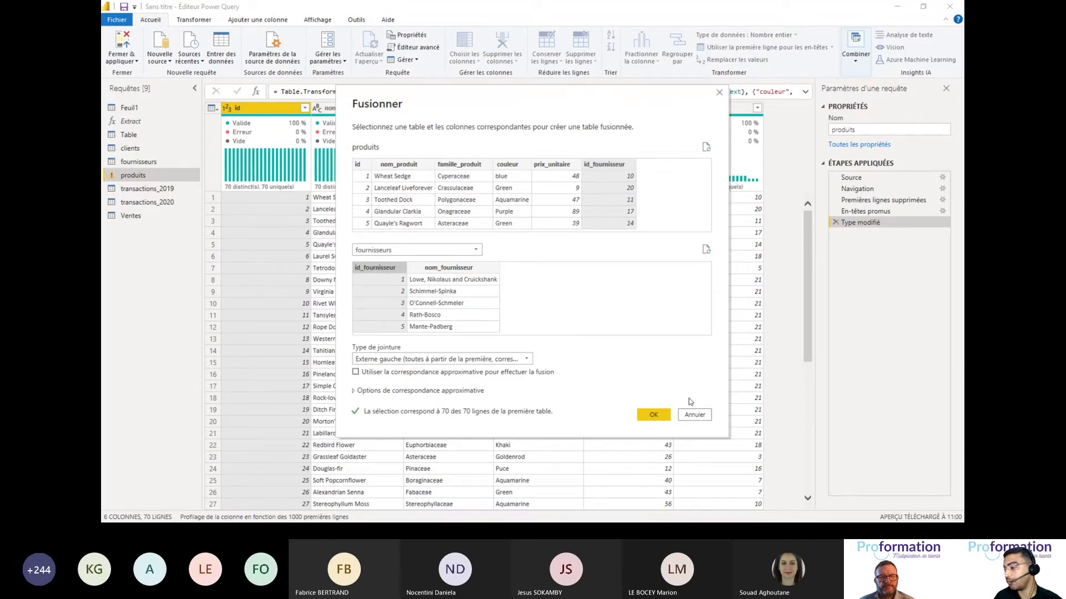
pyautogui.click(652, 416)
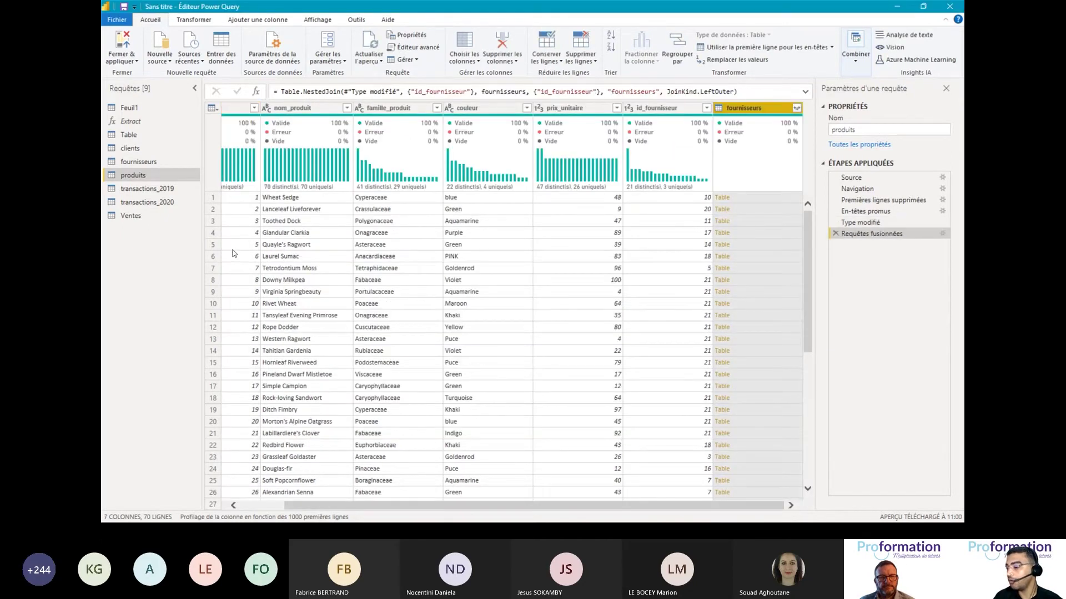
# Expand the merged fournisseurs column in produits to nom_fournisseur only, using the original column name as prefix.
pyautogui.moveTo(422, 502); pyautogui.dragTo(441, 488)
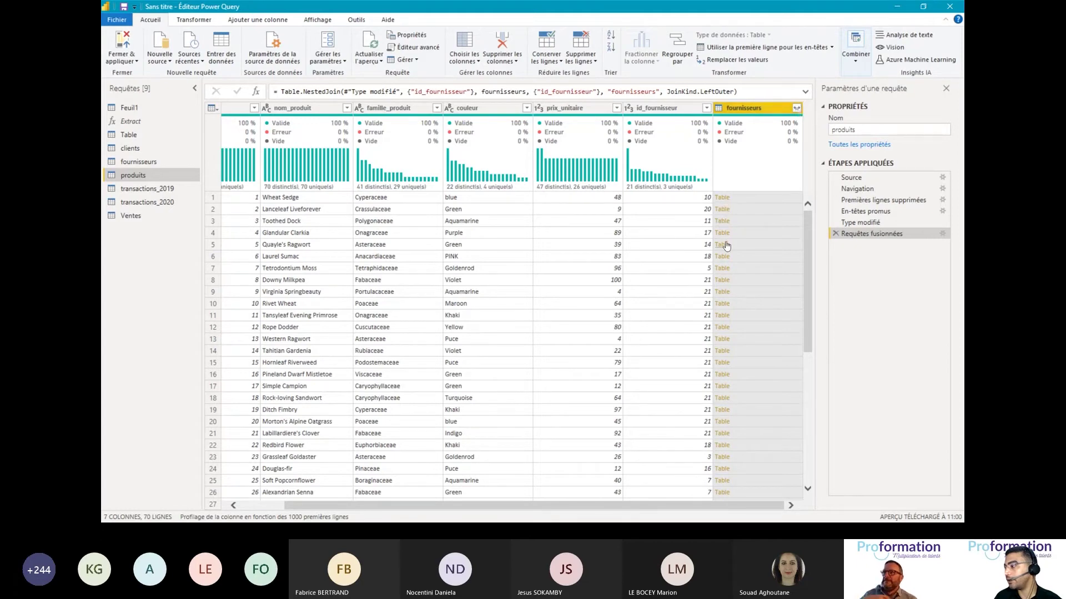
pyautogui.click(796, 110)
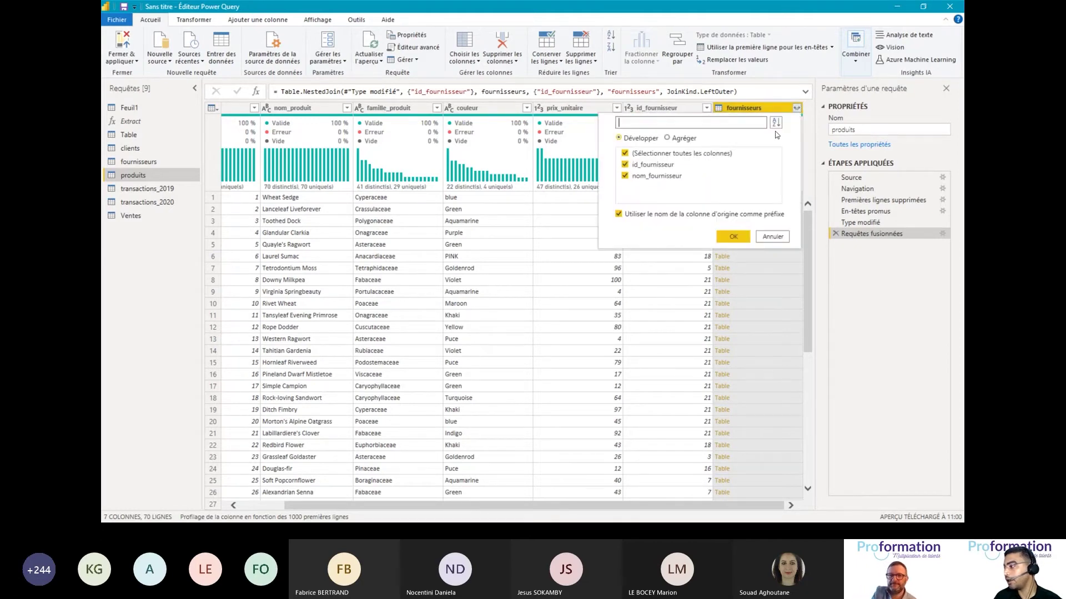
pyautogui.click(625, 165)
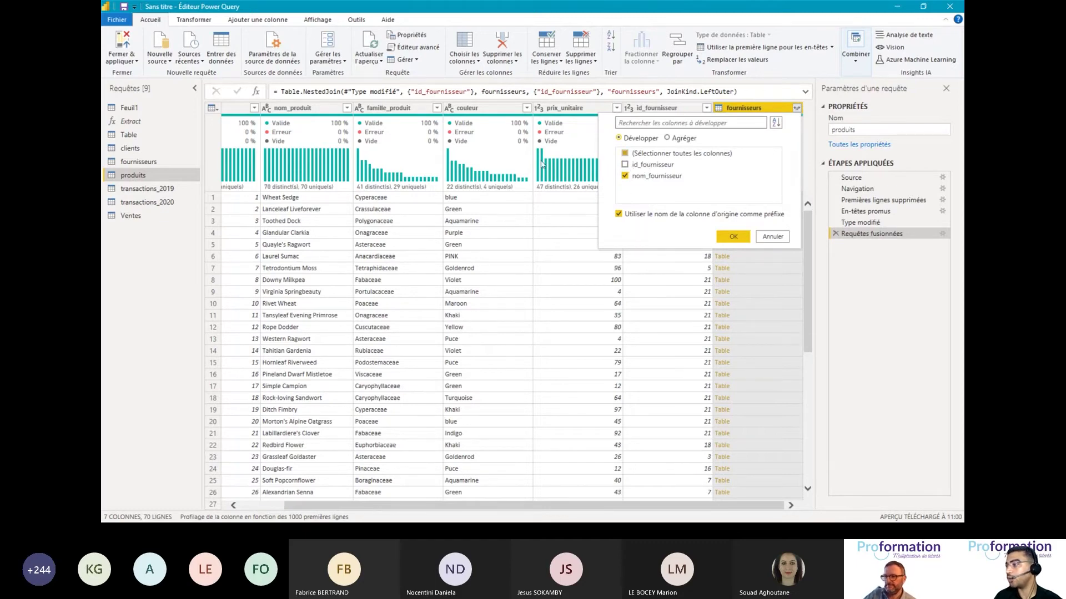
pyautogui.click(733, 237)
pyautogui.scroll(-4, 732, 219)
pyautogui.scroll(4, 731, 217)
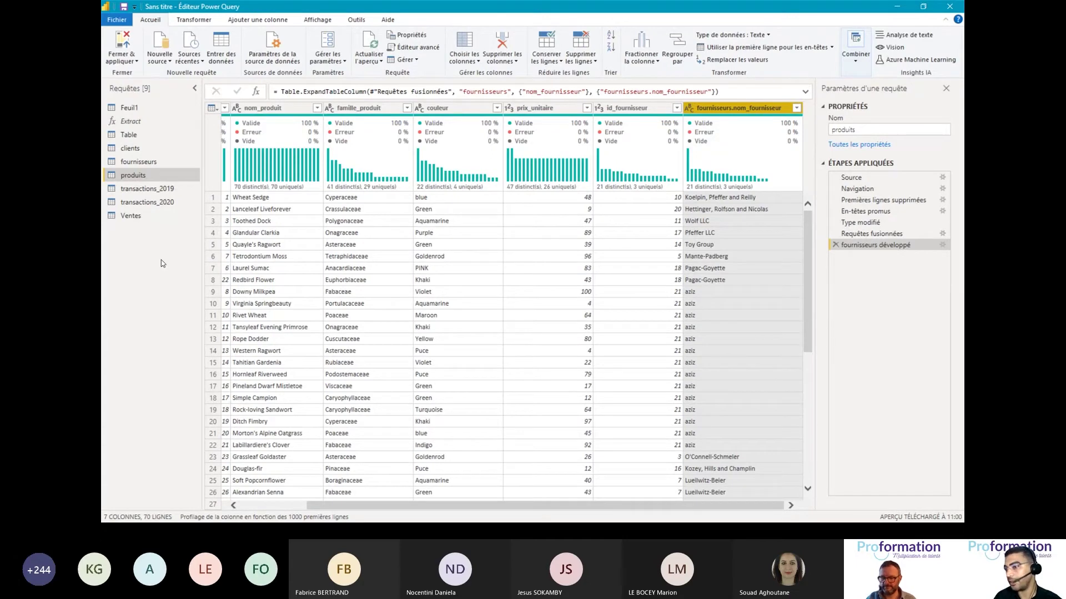
# Disable loading into the report for the fournisseurs, transactions_2019 and transactions_2020 queries.
pyautogui.click(139, 163)
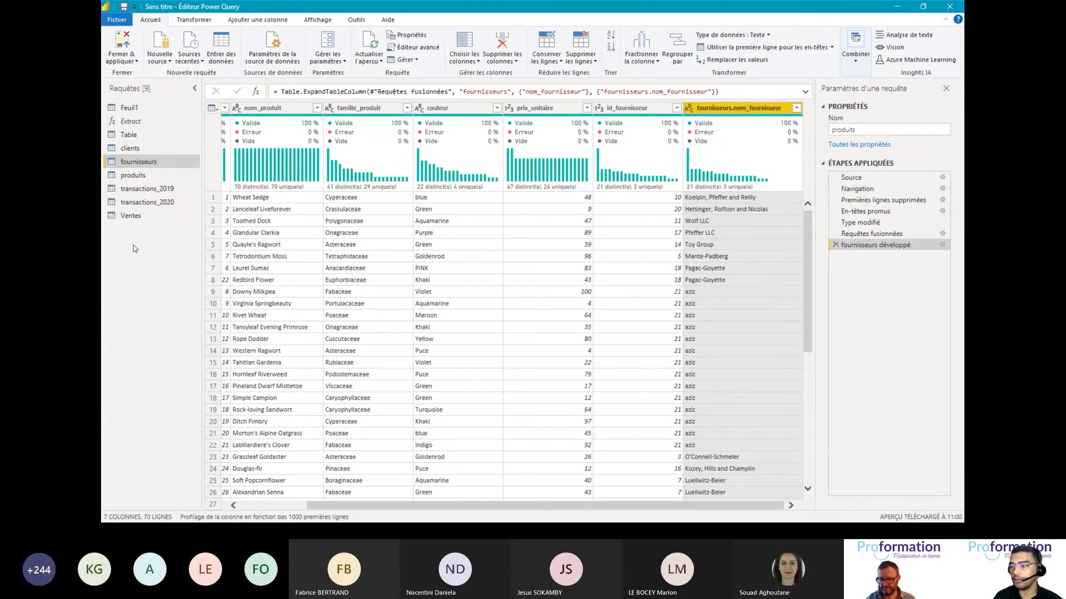
pyautogui.click(149, 202)
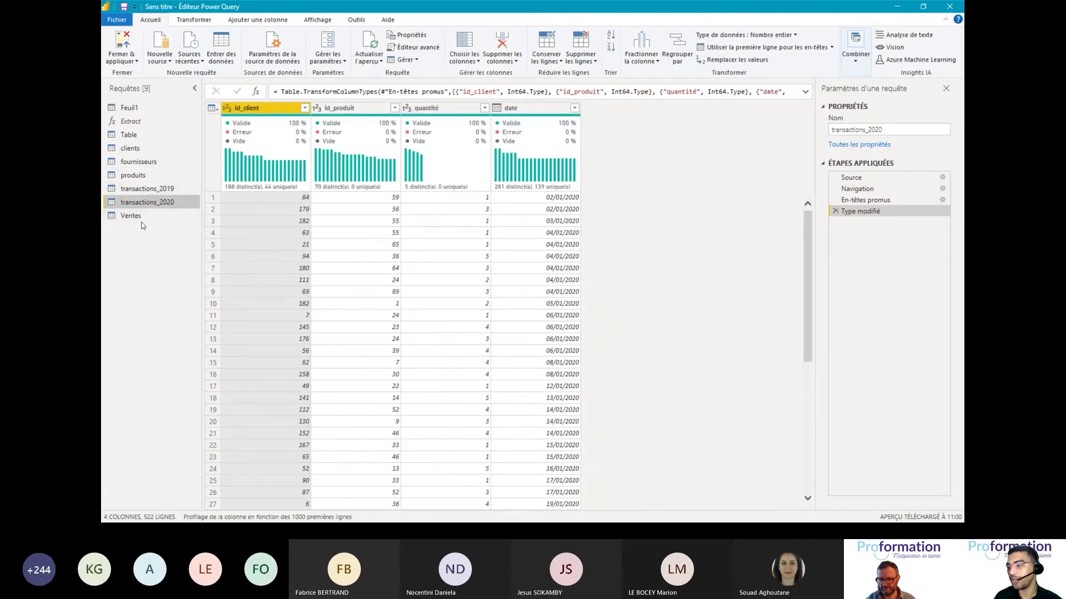
pyautogui.click(127, 180)
pyautogui.click(132, 215)
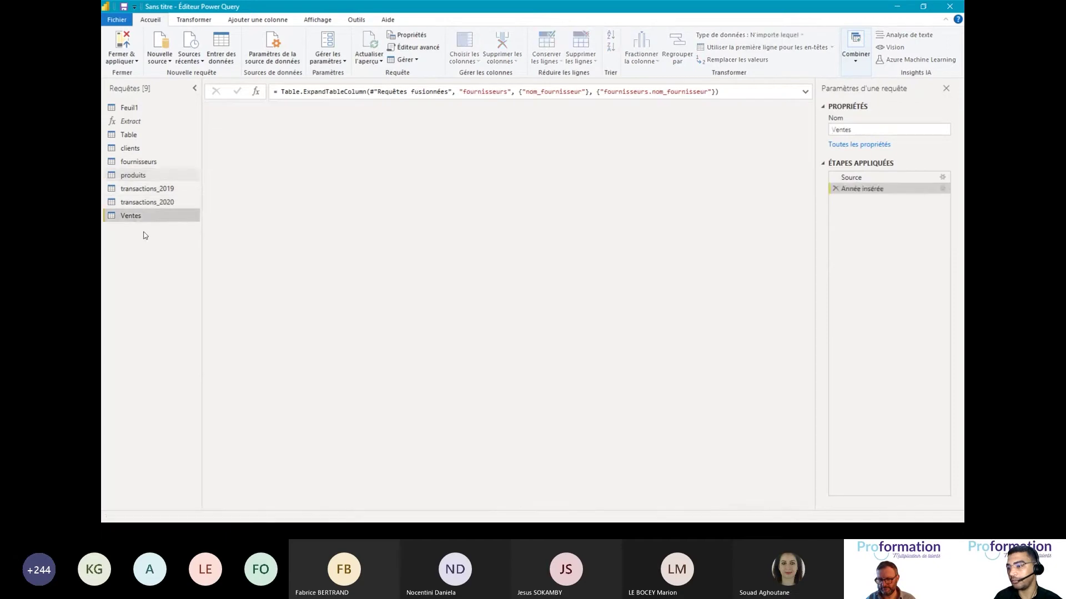
pyautogui.rightClick(142, 162)
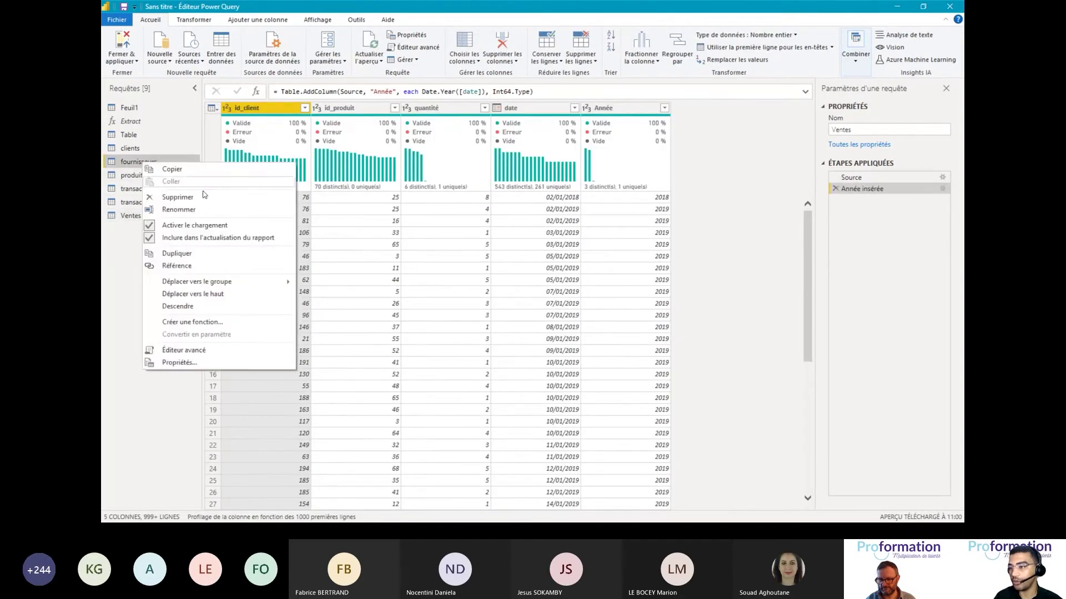
pyautogui.click(191, 226)
pyautogui.rightClick(155, 188)
pyautogui.click(186, 257)
pyautogui.rightClick(143, 202)
pyautogui.click(165, 266)
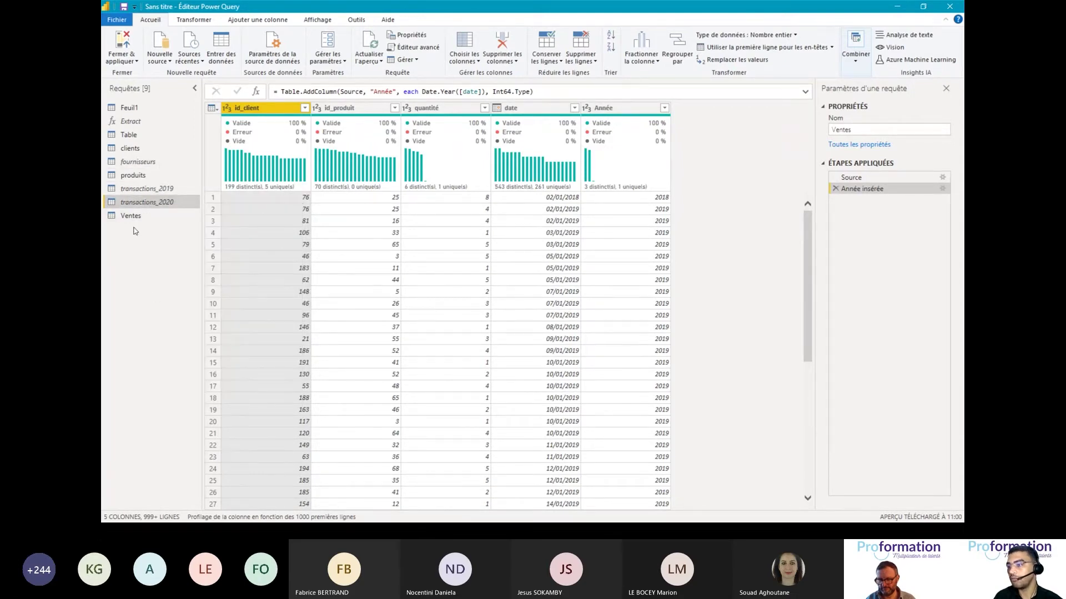
# Delete the Feuil1, Extract and Table queries together.
pyautogui.click(133, 138)
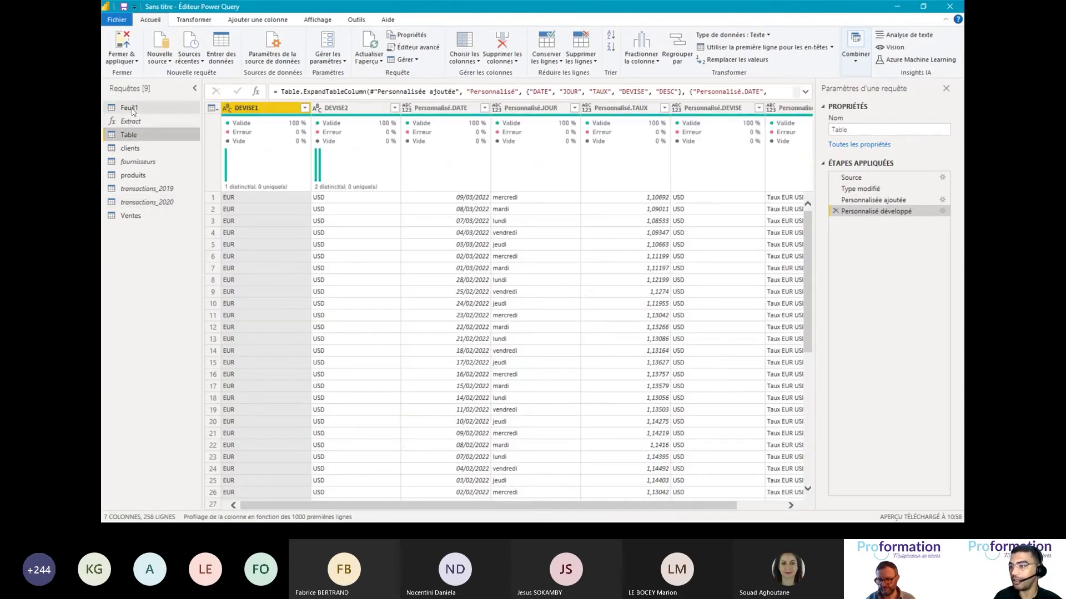
pyautogui.click(133, 110)
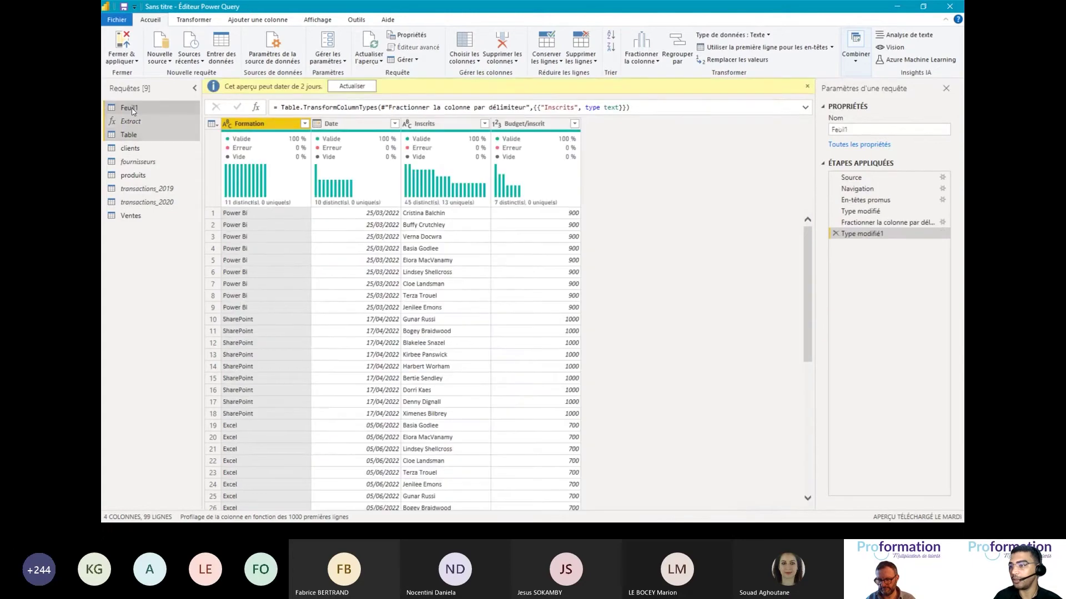
pyautogui.rightClick(132, 108)
pyautogui.click(170, 143)
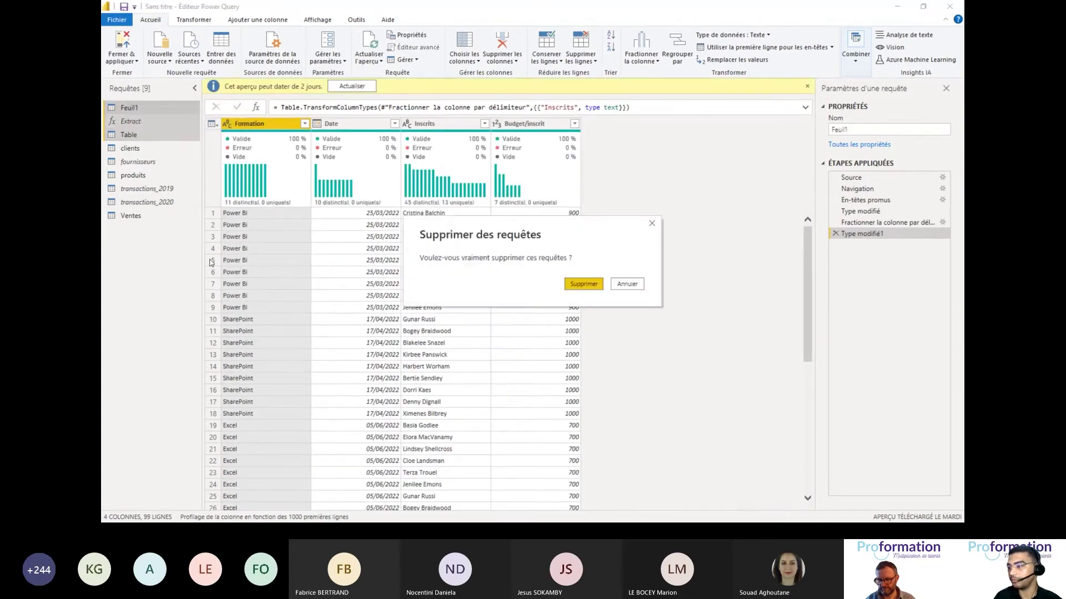
pyautogui.click(589, 298)
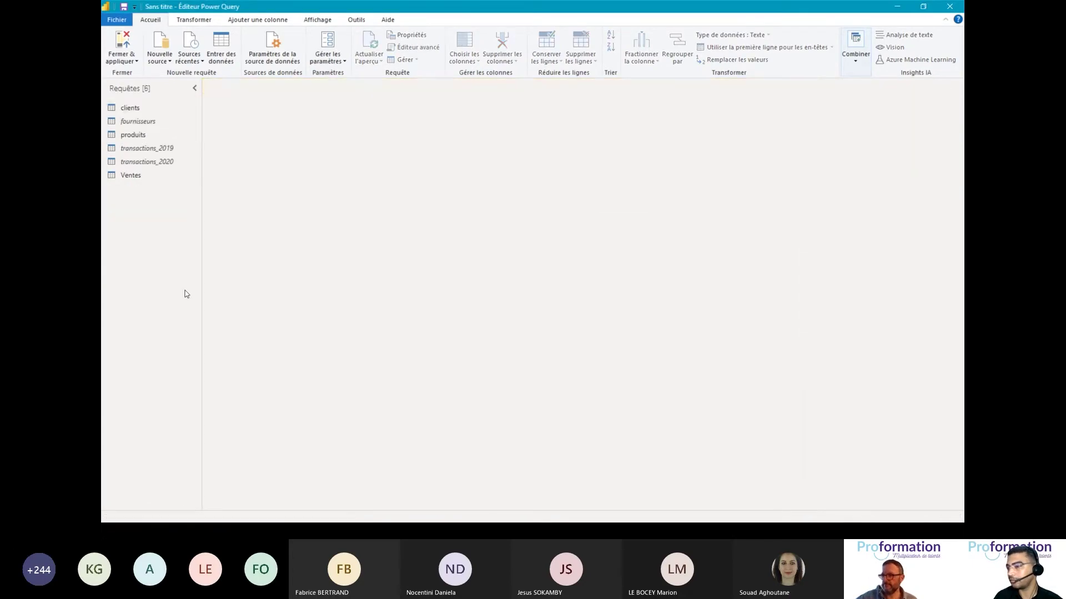
# Close the query editor and apply the changes to the data model.
pyautogui.click(136, 62)
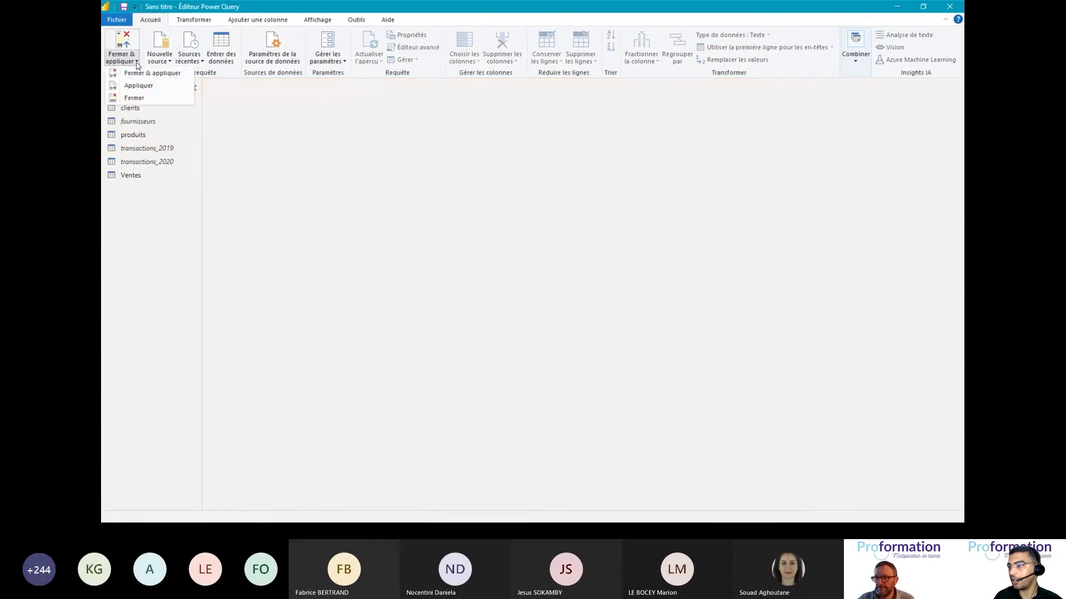
pyautogui.click(144, 74)
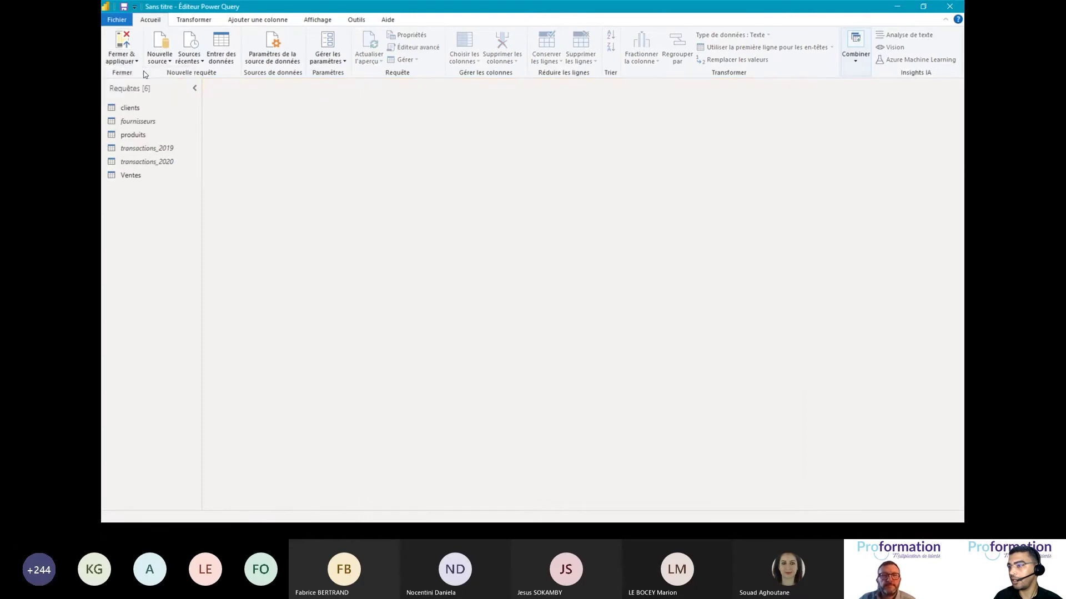
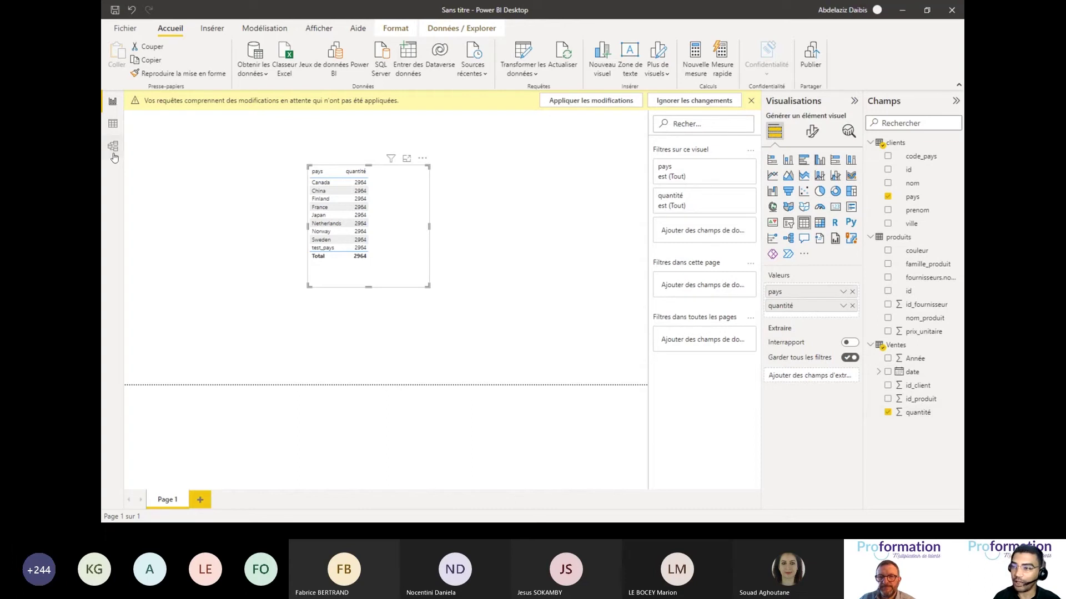
# Delete the relationship between the clients and produits tables in the data model.
pyautogui.click(114, 149)
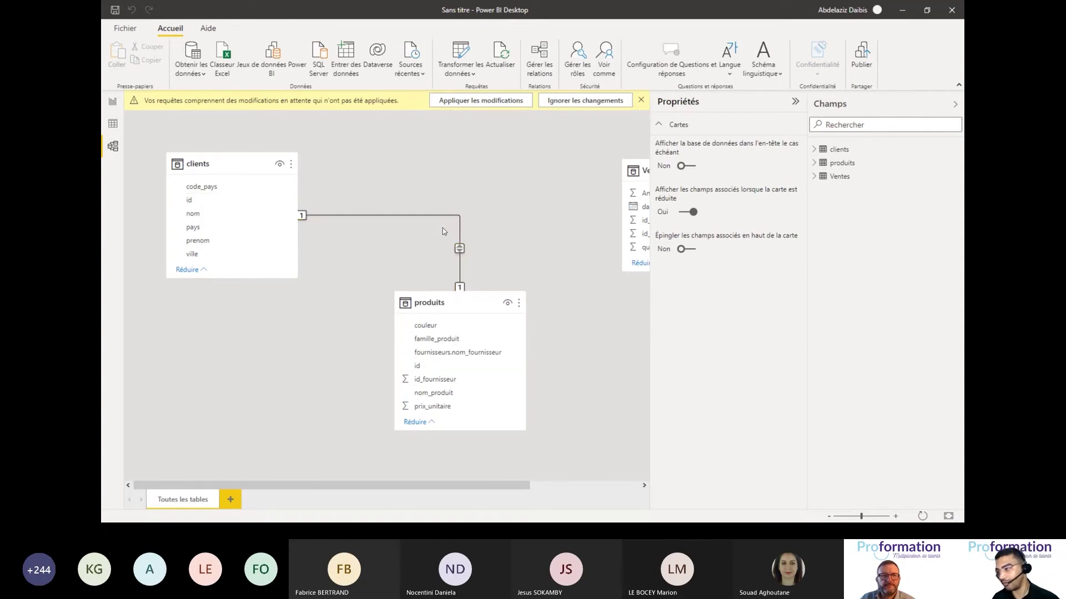
pyautogui.click(431, 216)
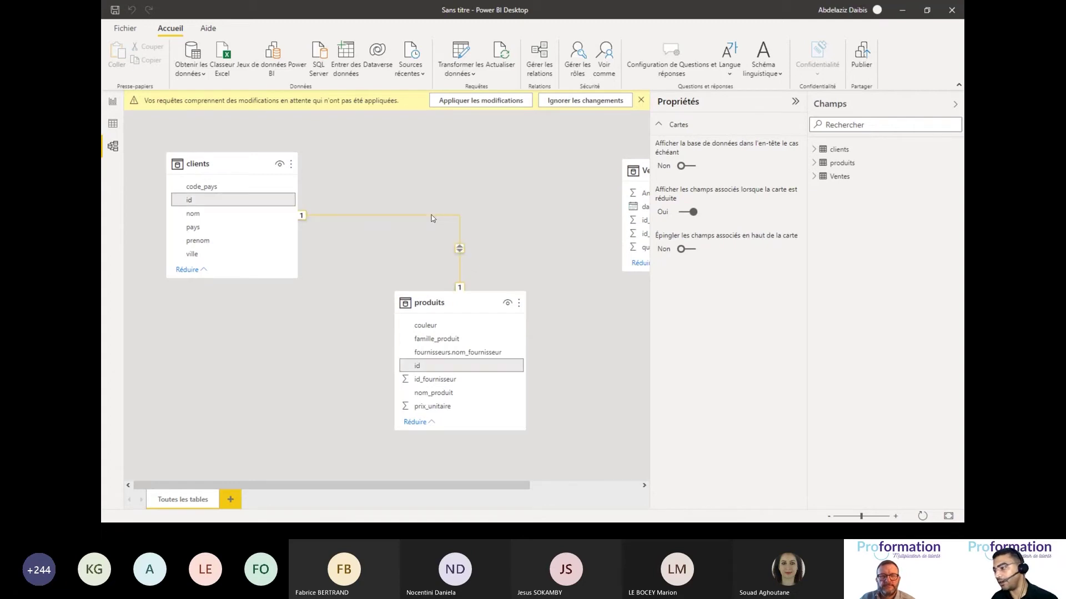
pyautogui.rightClick(430, 216)
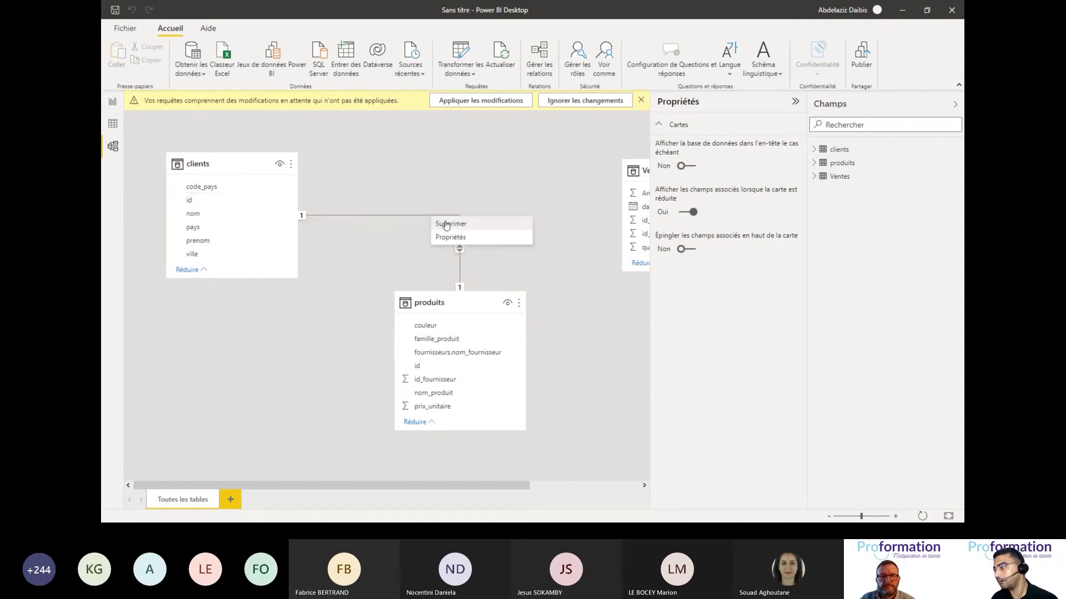
pyautogui.press('Escape')
pyautogui.press('Delete')
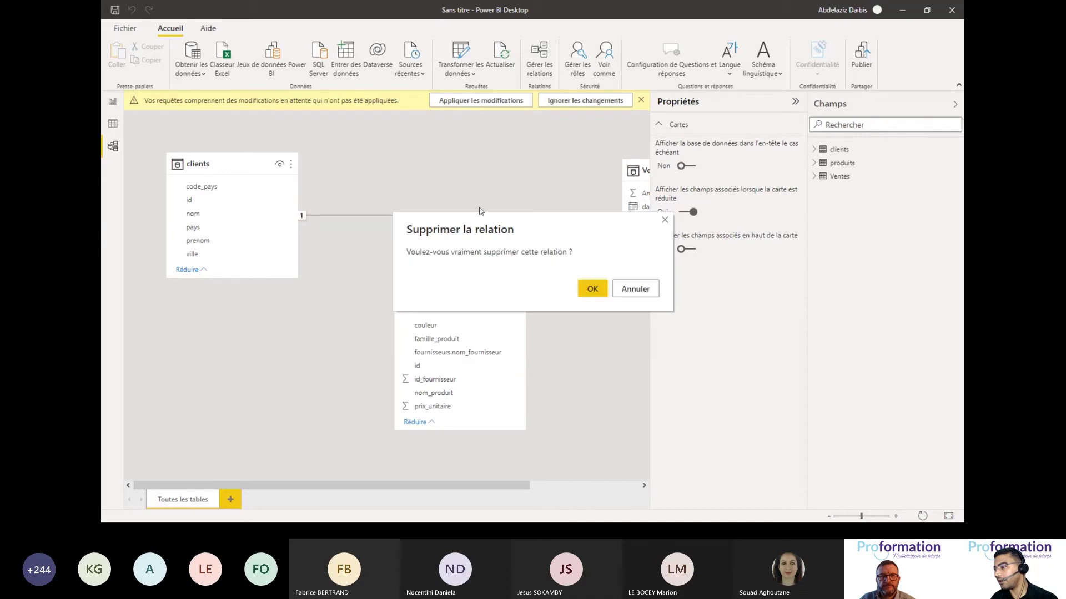
pyautogui.press('Escape')
# Arrange the Ventes and clients tables side by side and relate clients id to Ventes id_client.
pyautogui.moveTo(626, 173); pyautogui.dragTo(391, 166)
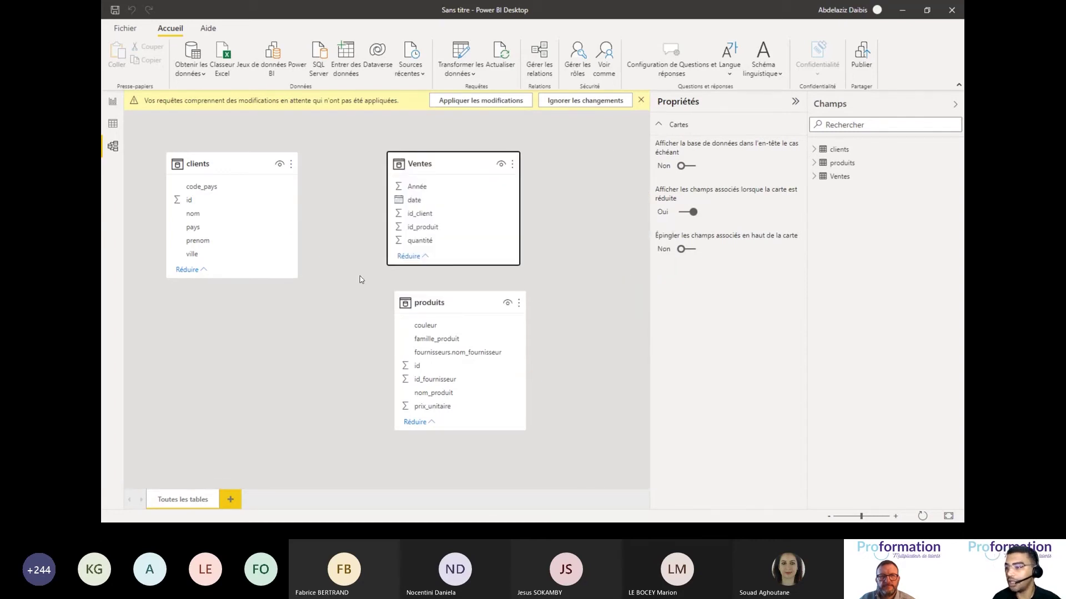
pyautogui.click(207, 164)
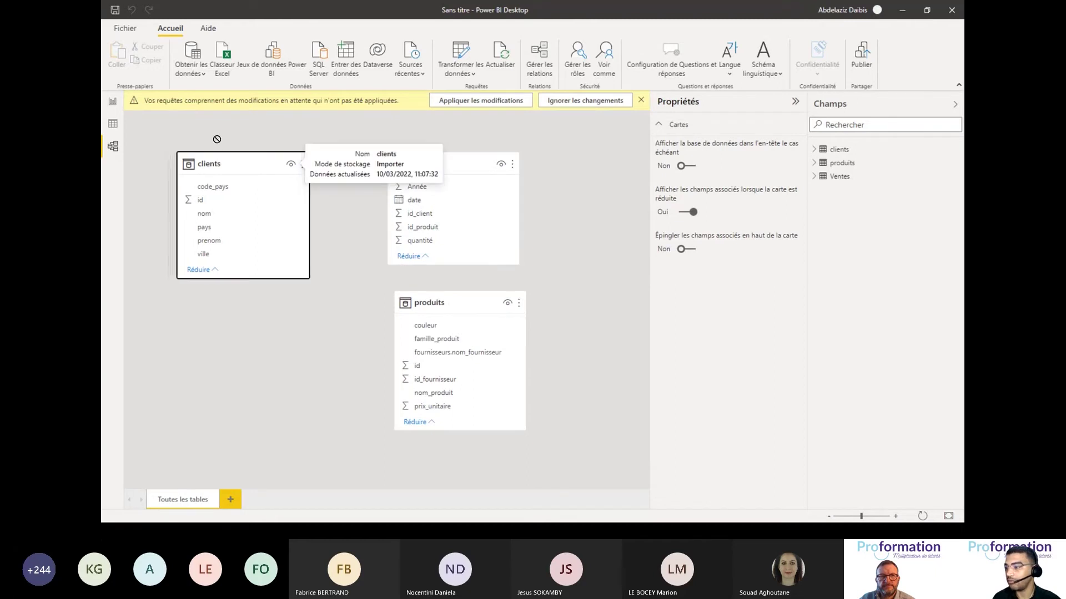
pyautogui.moveTo(211, 165); pyautogui.dragTo(233, 164)
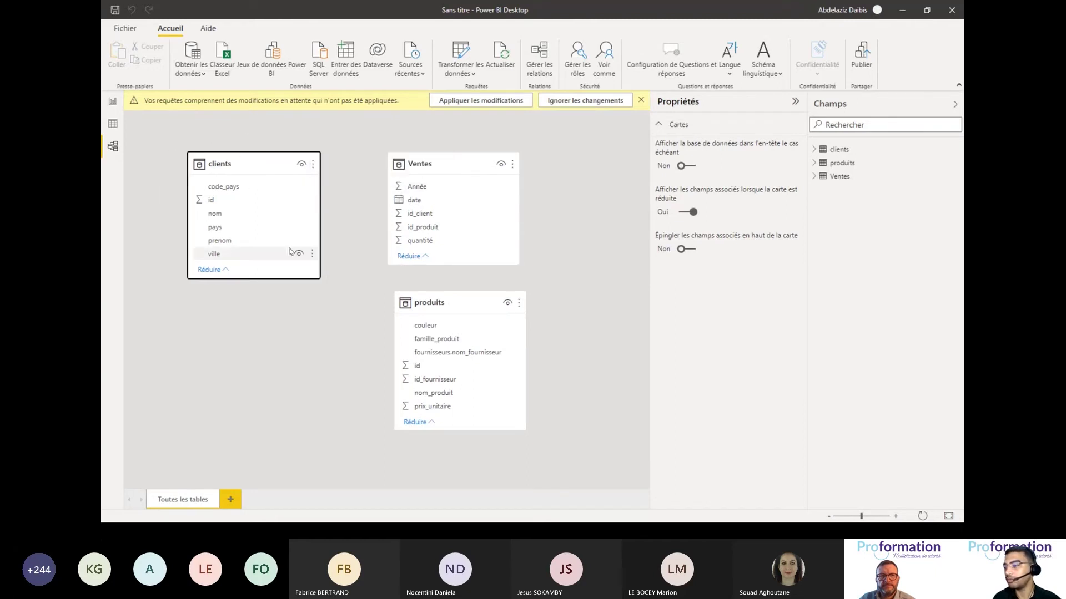
pyautogui.moveTo(213, 204); pyautogui.dragTo(419, 213)
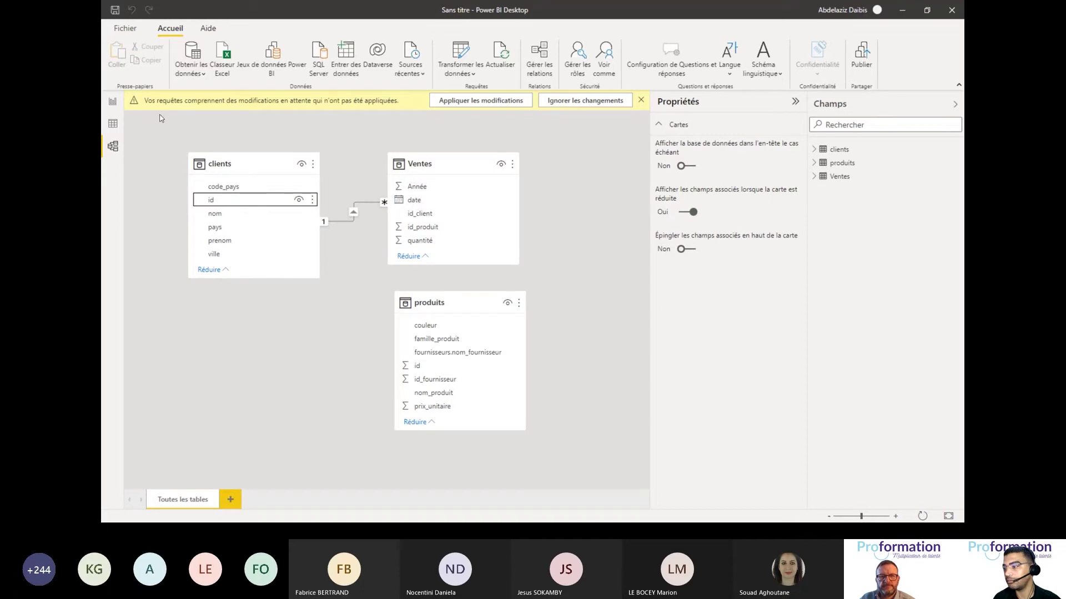
# Widen the pays and quantité table on the report page, convert it to a clustered column chart and reposition it.
pyautogui.click(114, 102)
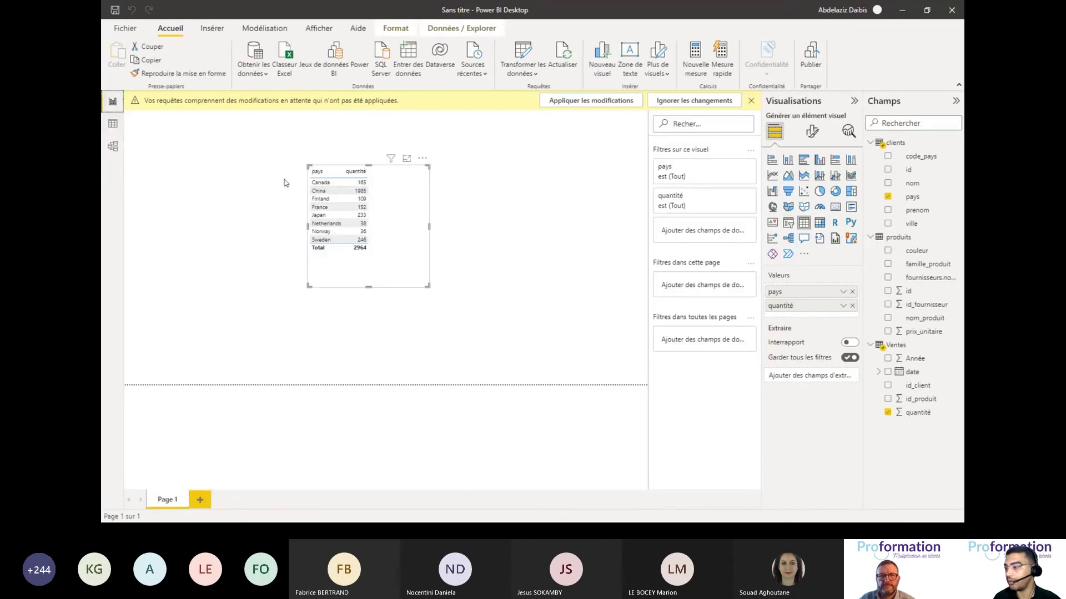
pyautogui.moveTo(391, 171); pyautogui.dragTo(274, 130)
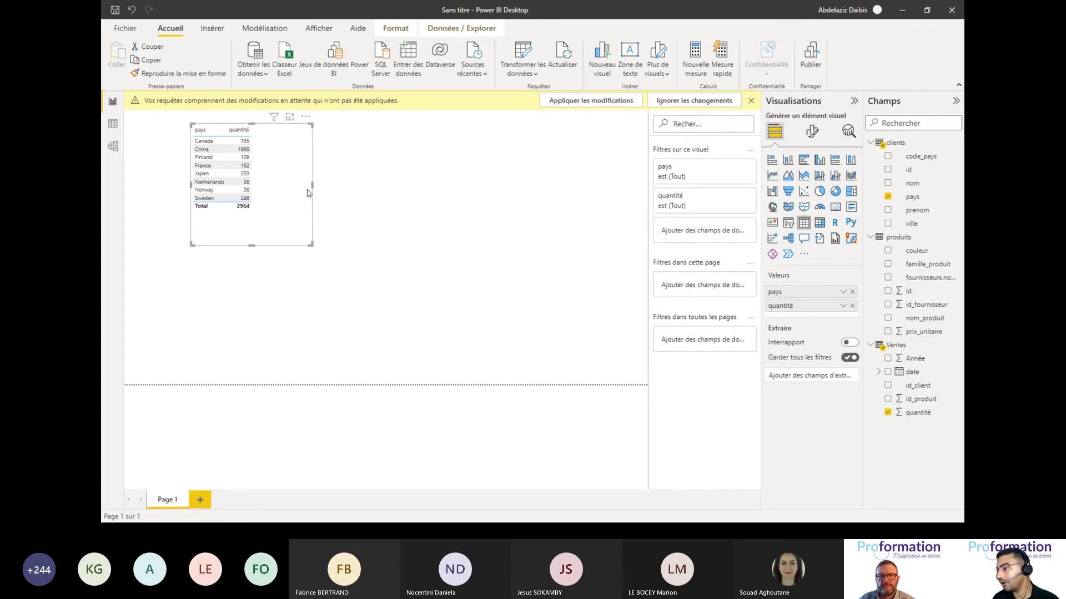
pyautogui.moveTo(309, 193); pyautogui.dragTo(440, 200)
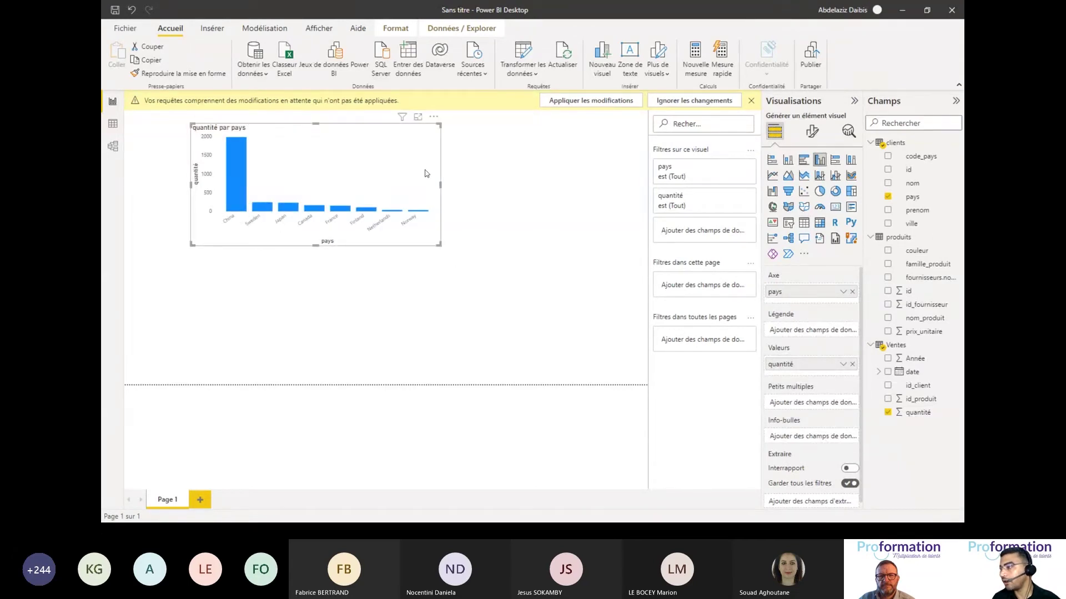
pyautogui.moveTo(426, 142); pyautogui.dragTo(578, 205)
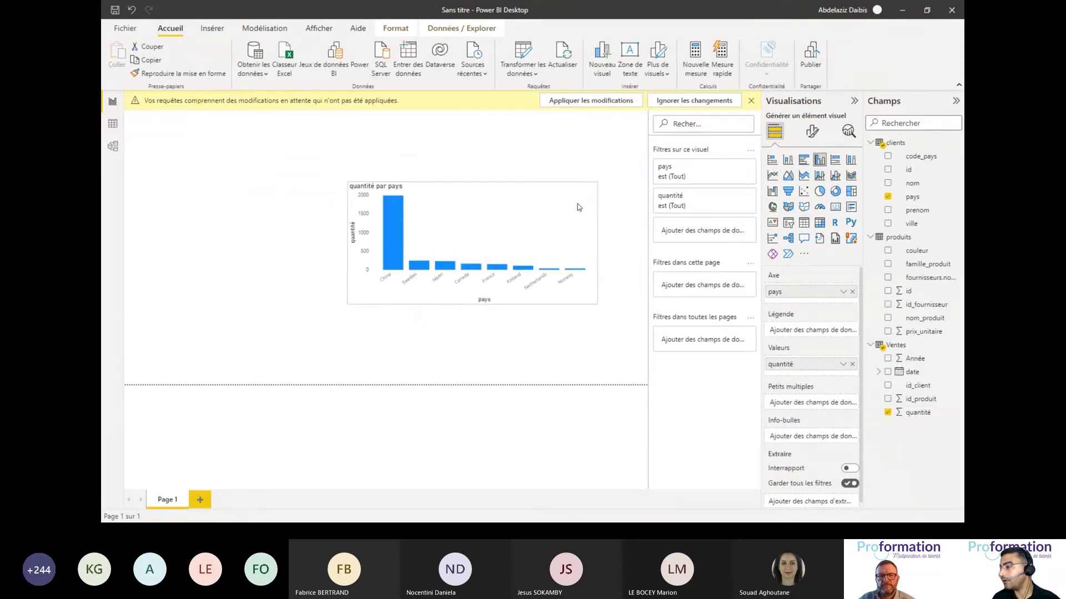
# Relate produits id to Ventes id_produit in the data model and move the produits table clear of Ventes.
pyautogui.click(112, 146)
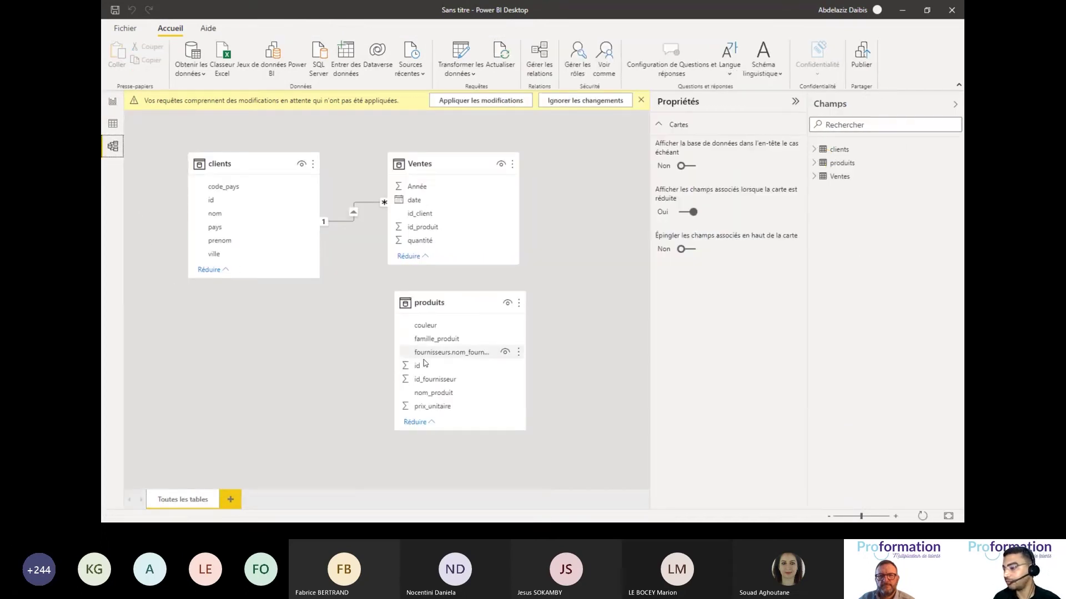
pyautogui.moveTo(416, 366); pyautogui.dragTo(417, 231)
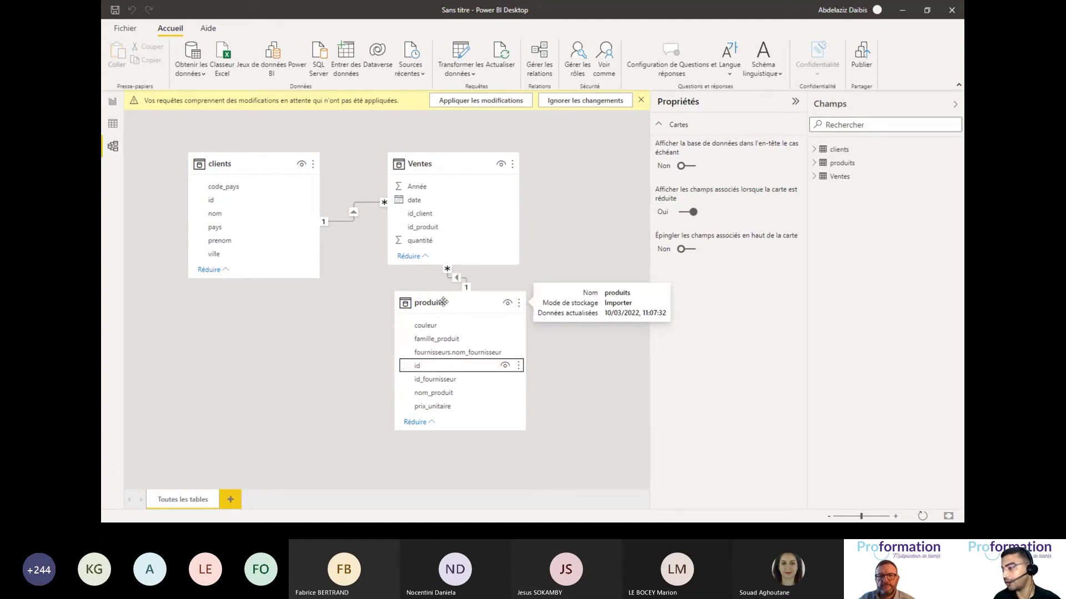
pyautogui.moveTo(443, 301); pyautogui.dragTo(533, 291)
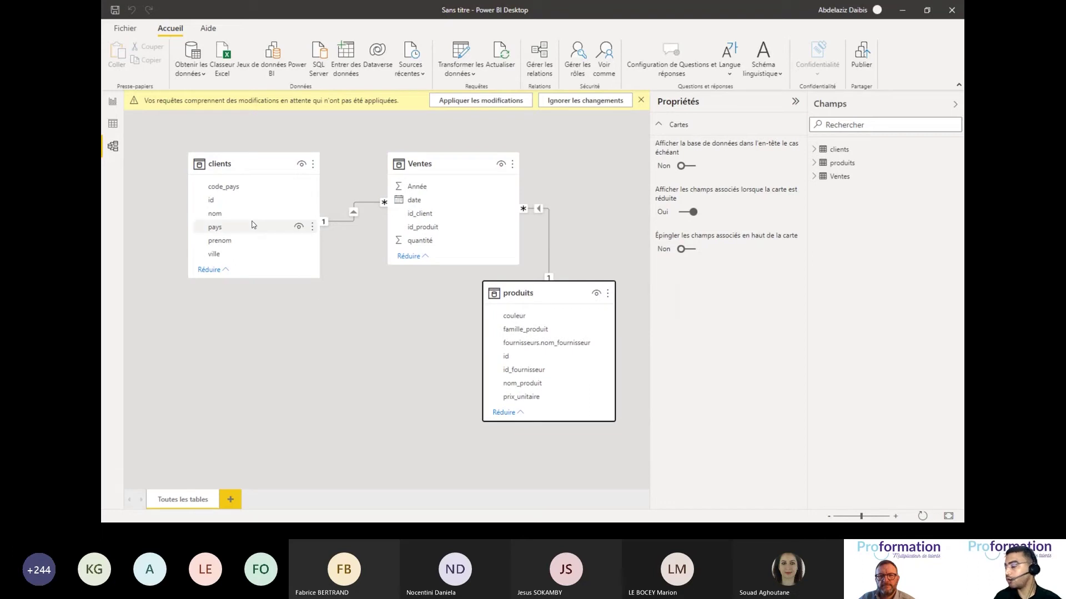
# Move the column chart slightly up on the report page and add a measure named montant to the Ventes table.
pyautogui.click(112, 101)
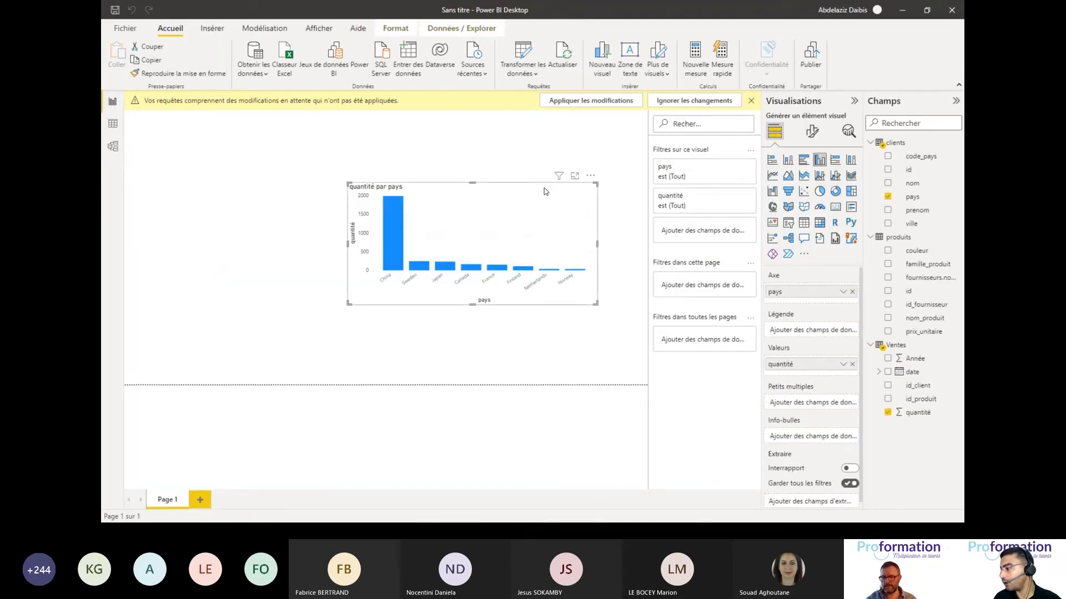
pyautogui.moveTo(543, 192); pyautogui.dragTo(547, 160)
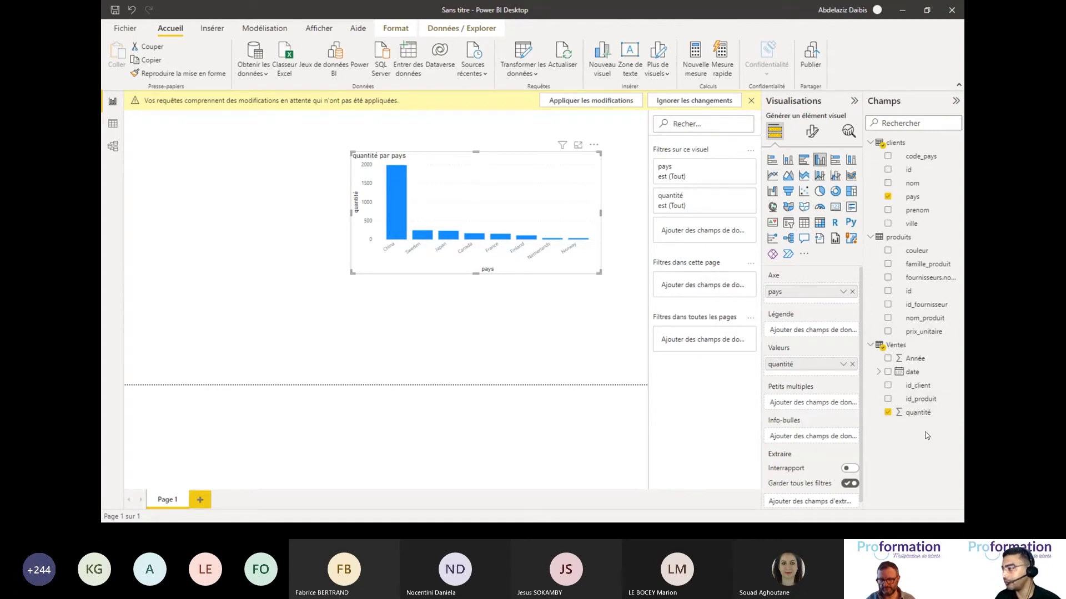
pyautogui.click(955, 346)
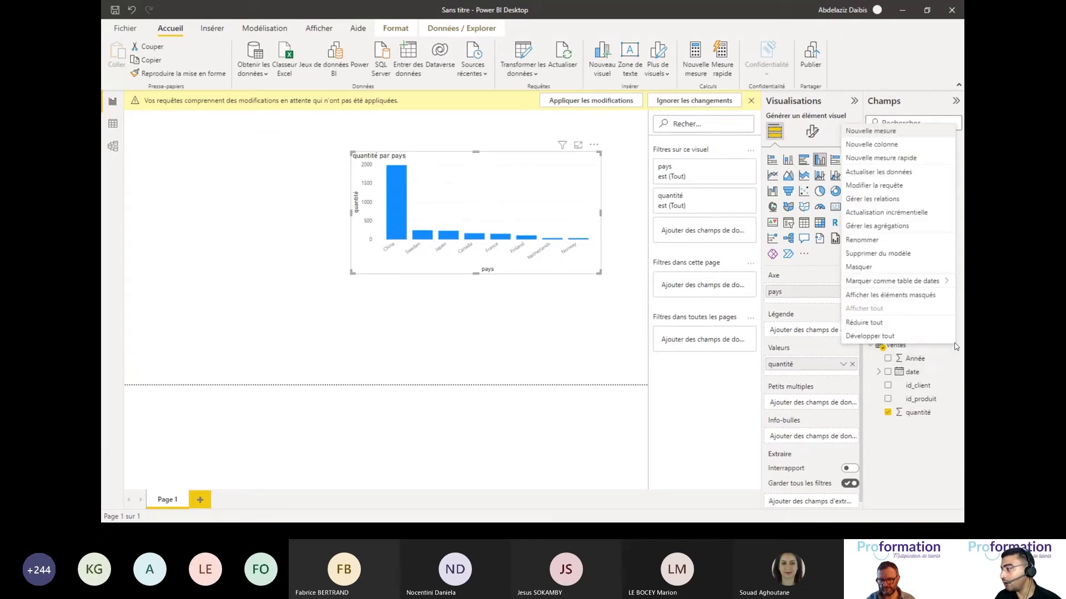
pyautogui.click(874, 133)
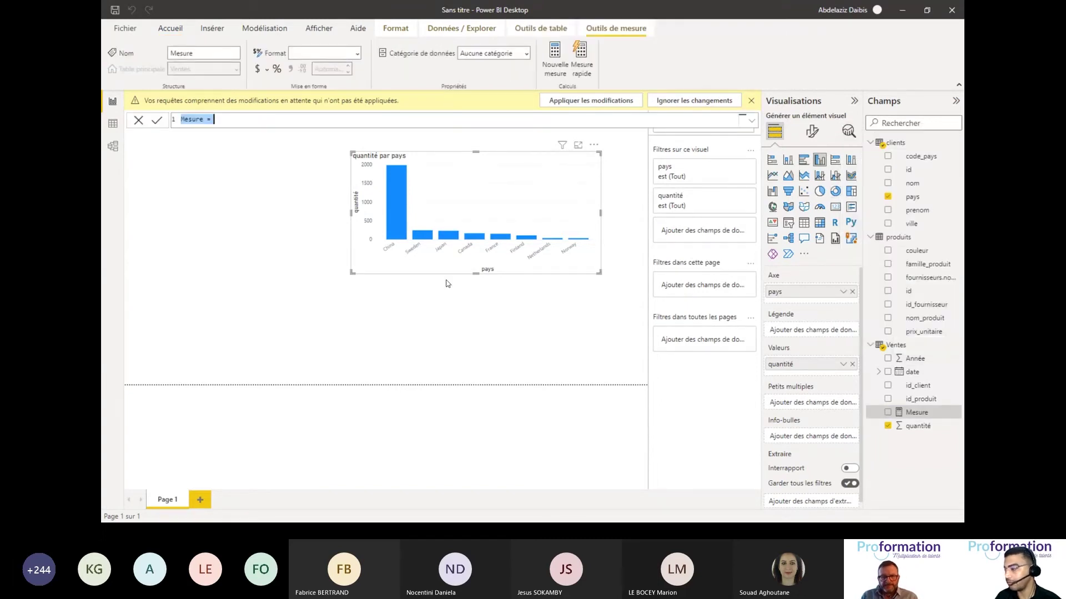
pyautogui.click(205, 121)
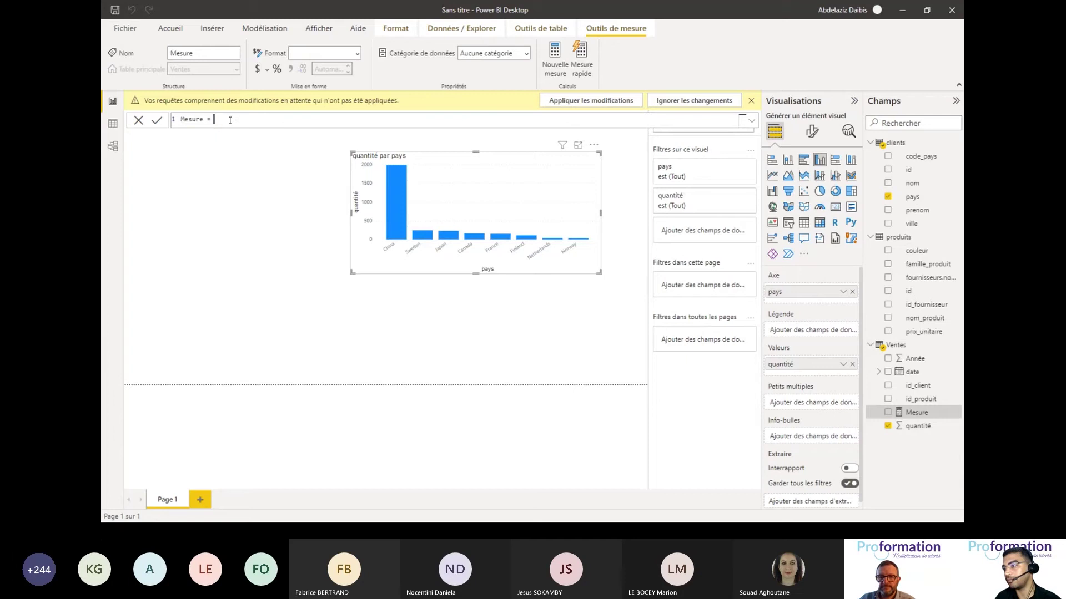
pyautogui.doubleClick(201, 121)
pyautogui.write('montant')
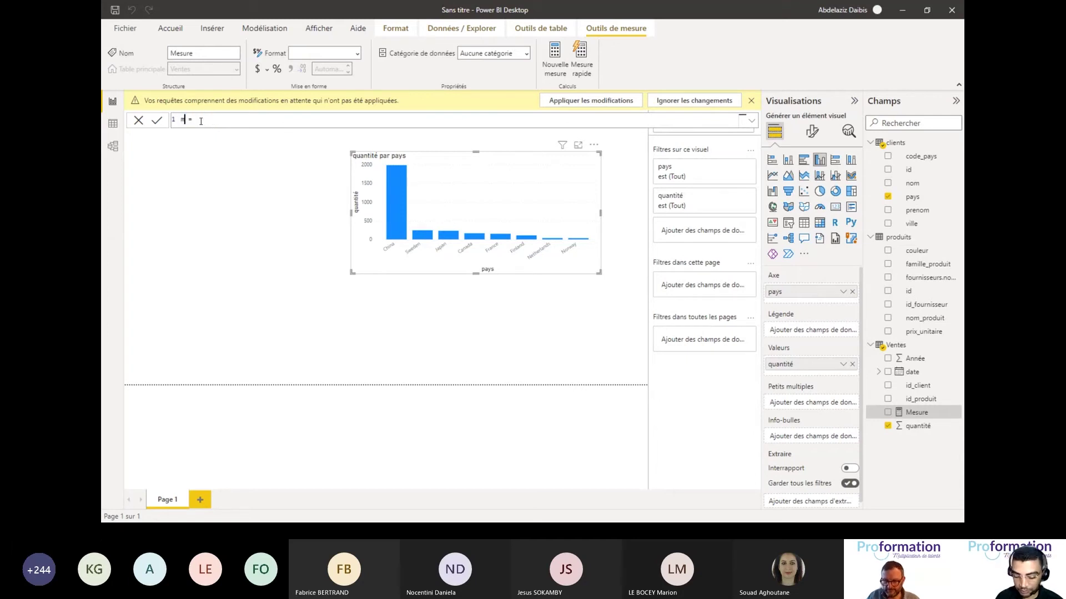
# Begin the montant formula with SUMX over Ventes, using Ventes[quantité] followed by a multiplication sign.
pyautogui.click(237, 120)
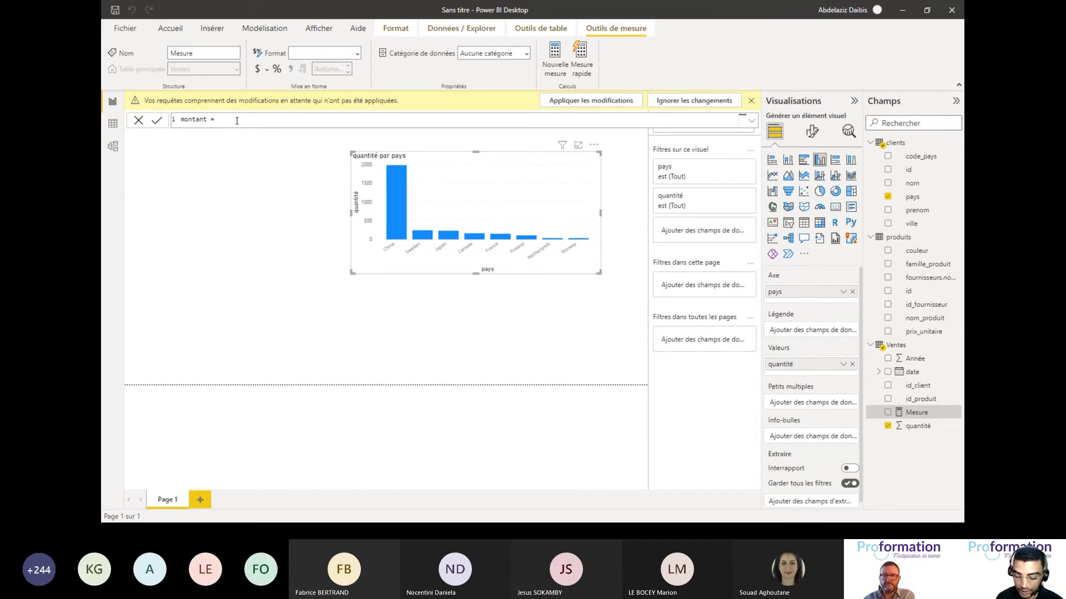
pyautogui.write('sum')
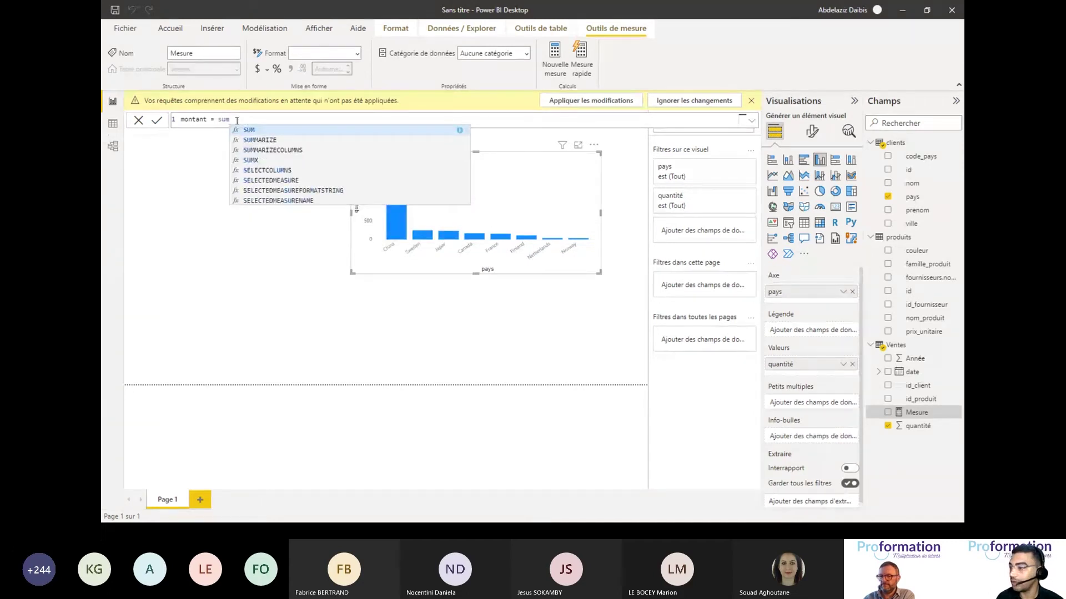
pyautogui.write('x')
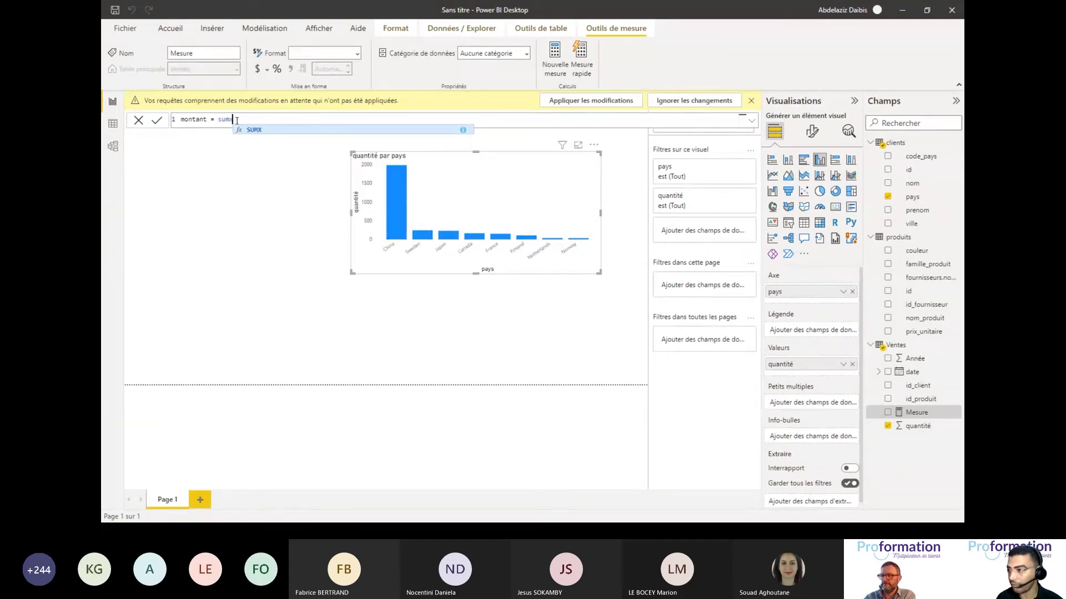
pyautogui.write('(')
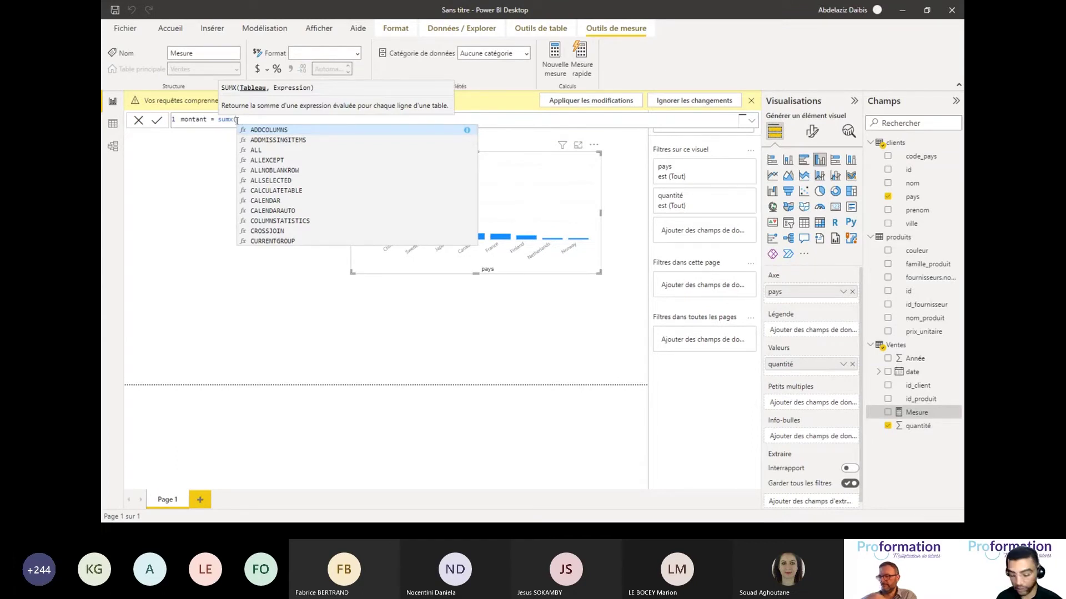
pyautogui.write('ventes')
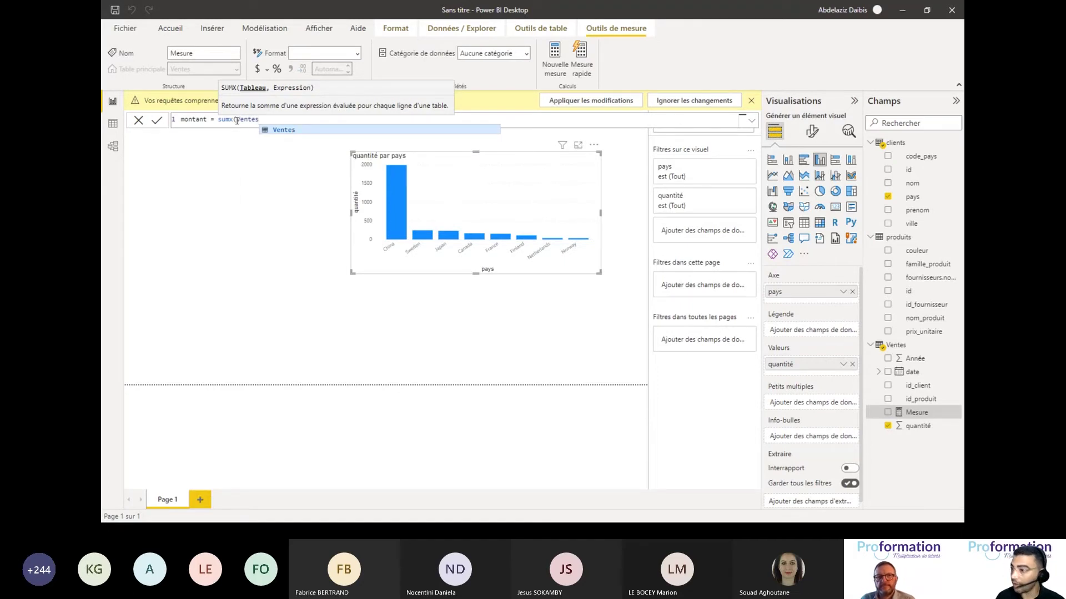
pyautogui.write(',')
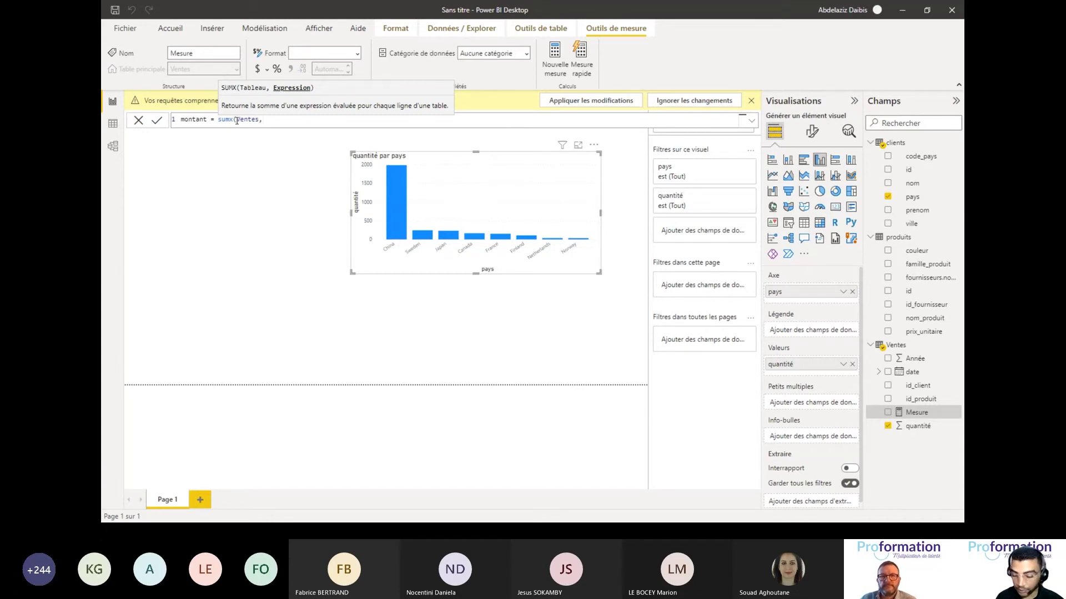
pyautogui.write('quant')
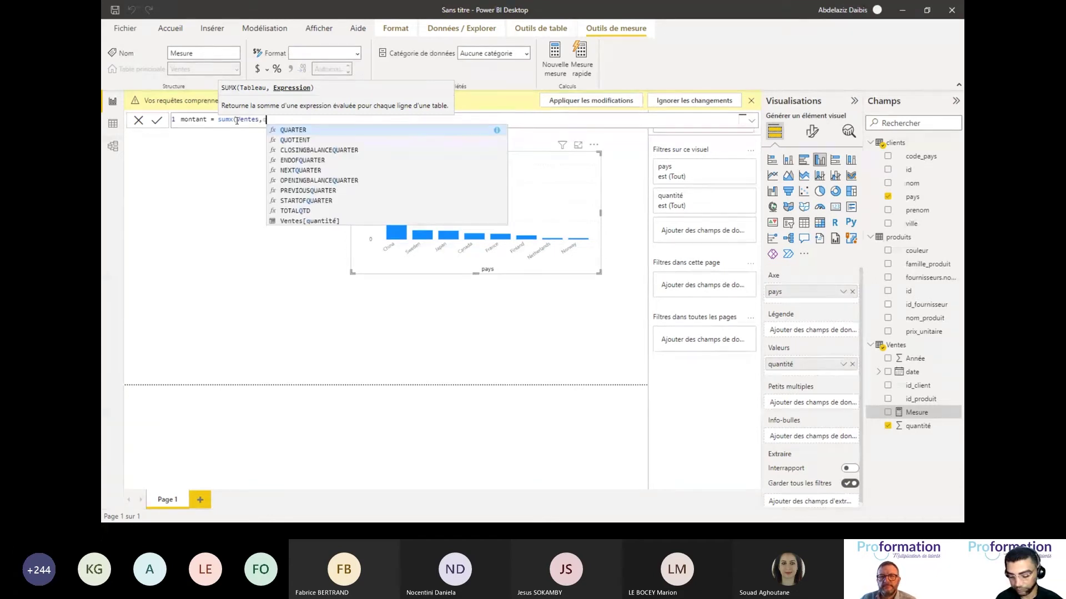
pyautogui.press('Tab')
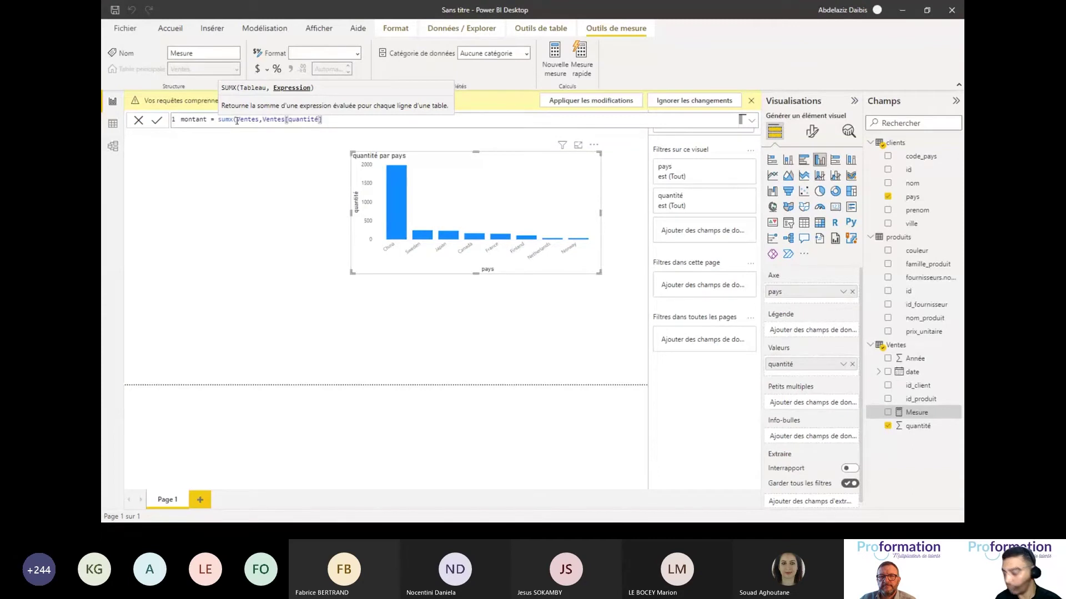
pyautogui.write('*')
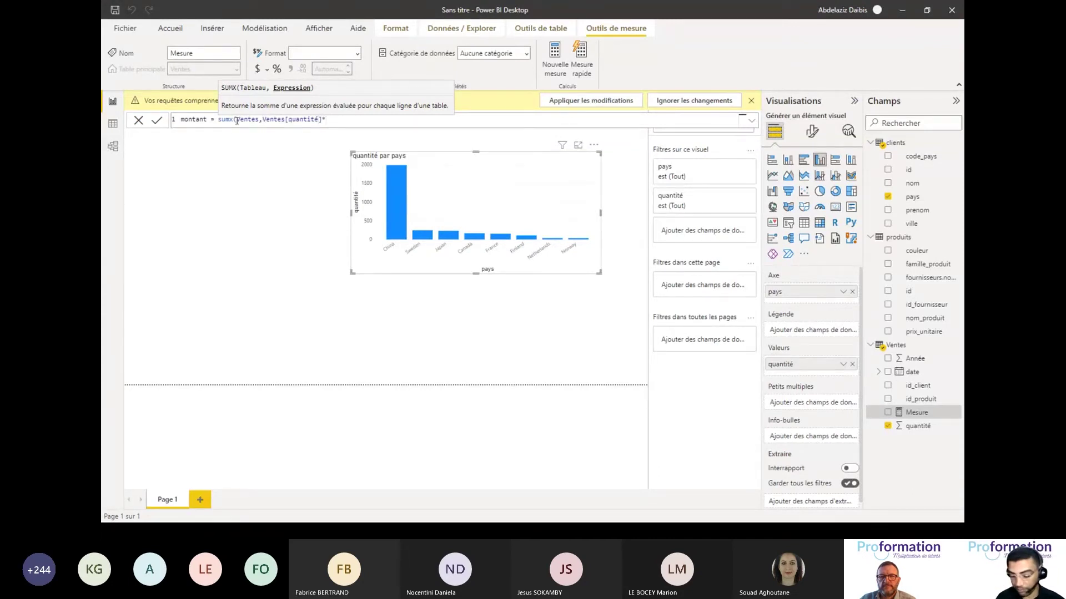
pyautogui.write('pri')
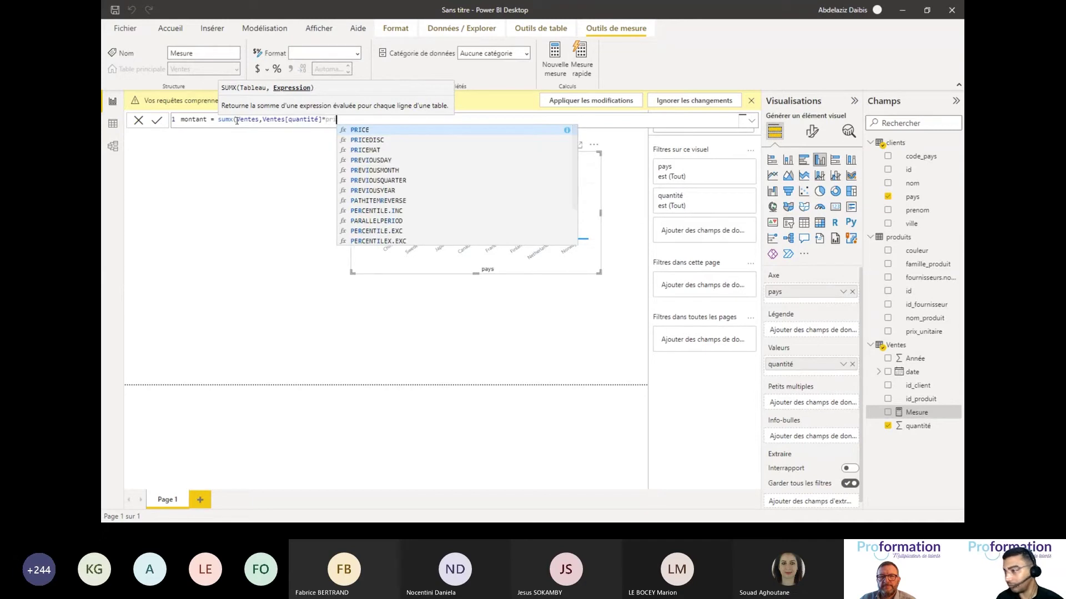
pyautogui.write('s')
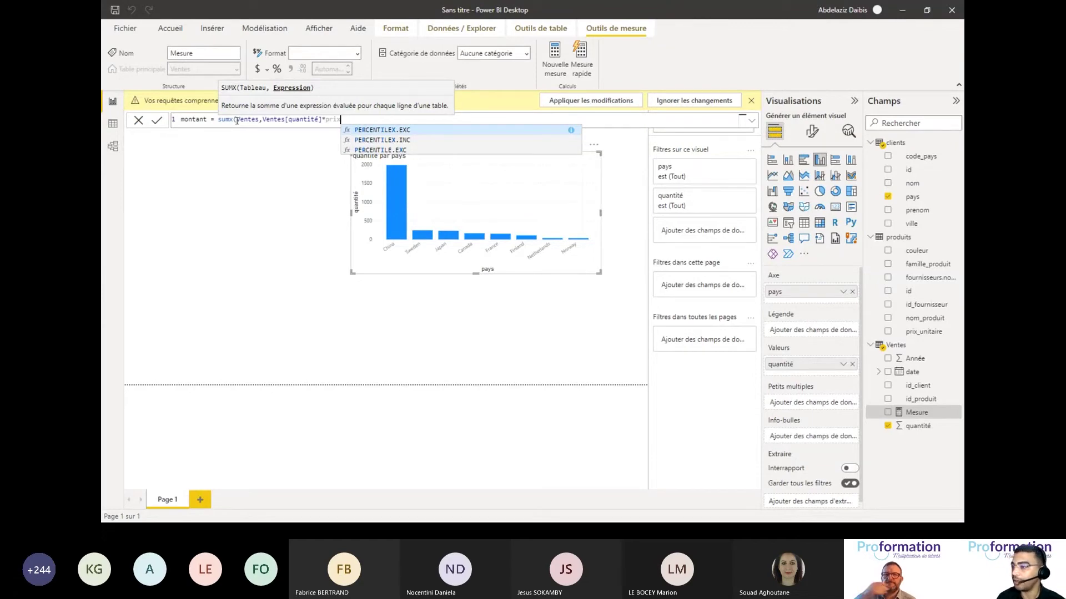
pyautogui.press('BackSpace')
pyautogui.press('BackSpace')
pyautogui.press('BackSpace')
pyautogui.press('BackSpace')
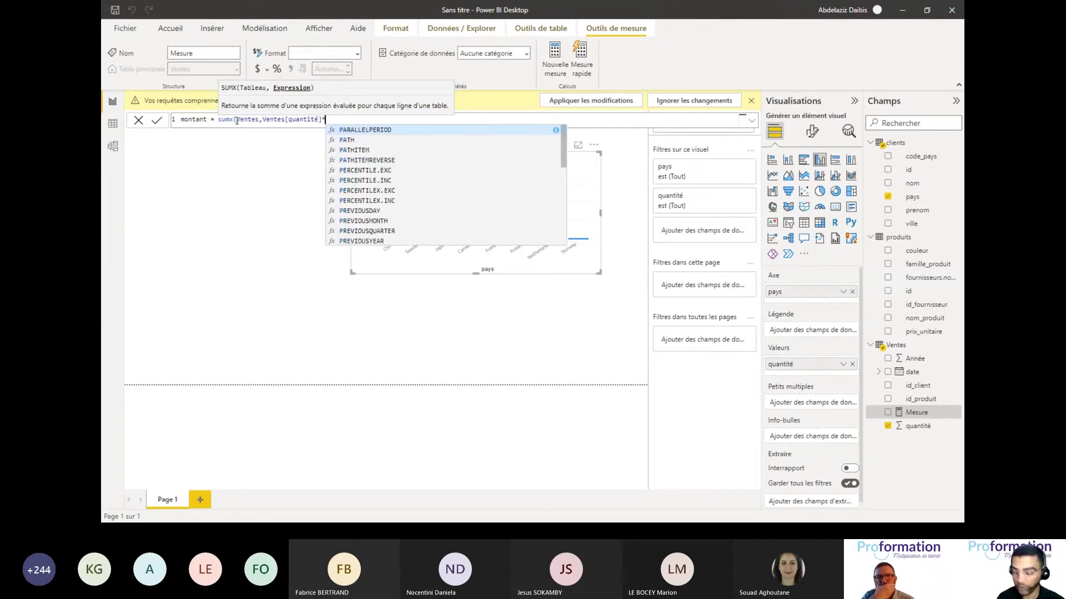
# Complete the montant formula with RELATED(produits[prix_unitaire]) and its closing parentheses, then format the measure as Euro (123 €).
pyautogui.write('re')
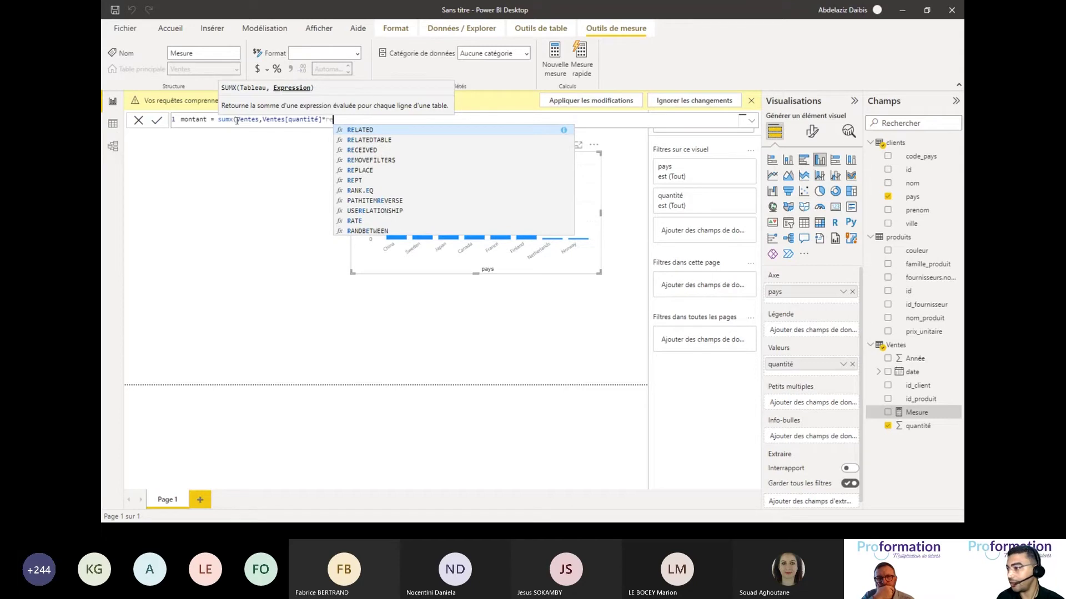
pyautogui.press('Tab')
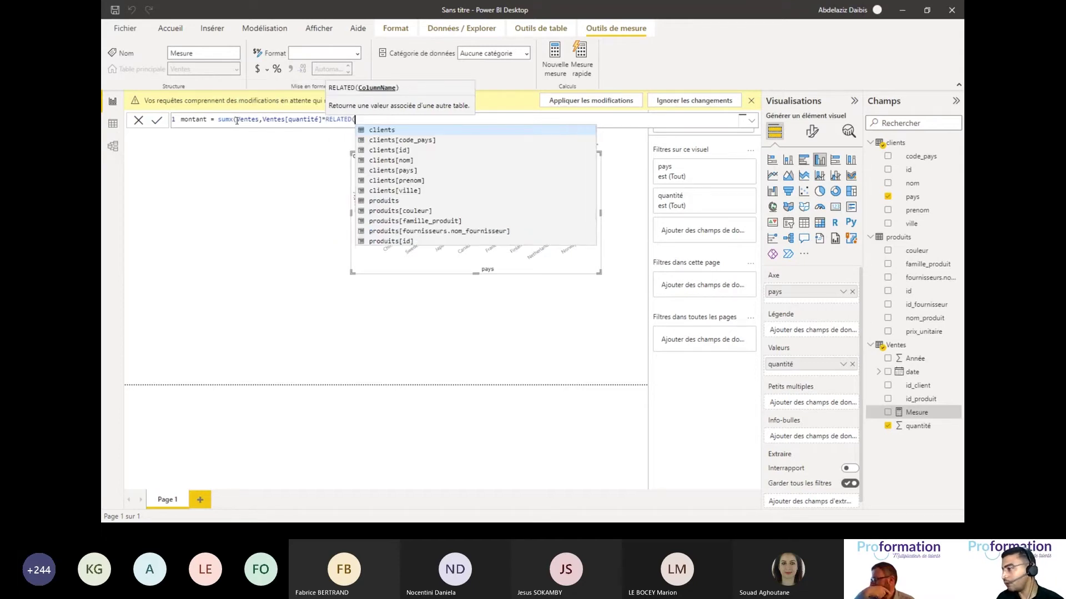
pyautogui.press('Down')
pyautogui.press('Down')
pyautogui.press('Down')
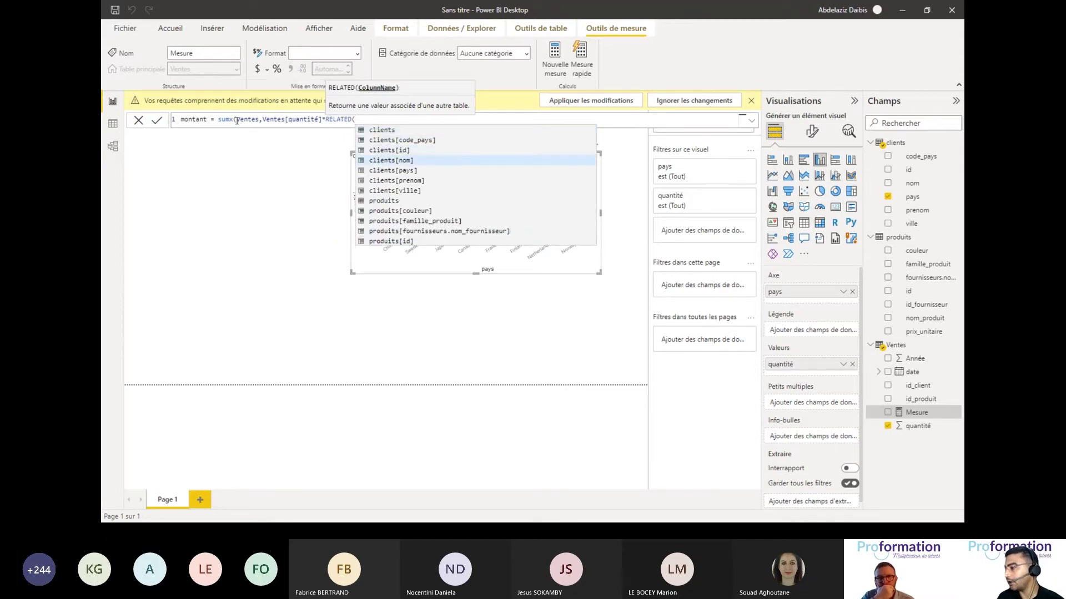
pyautogui.press('Down')
pyautogui.press('Down')
pyautogui.press('Down')
pyautogui.press('Down')
pyautogui.press('Down')
pyautogui.press('Down')
pyautogui.press('Down')
pyautogui.press('Down')
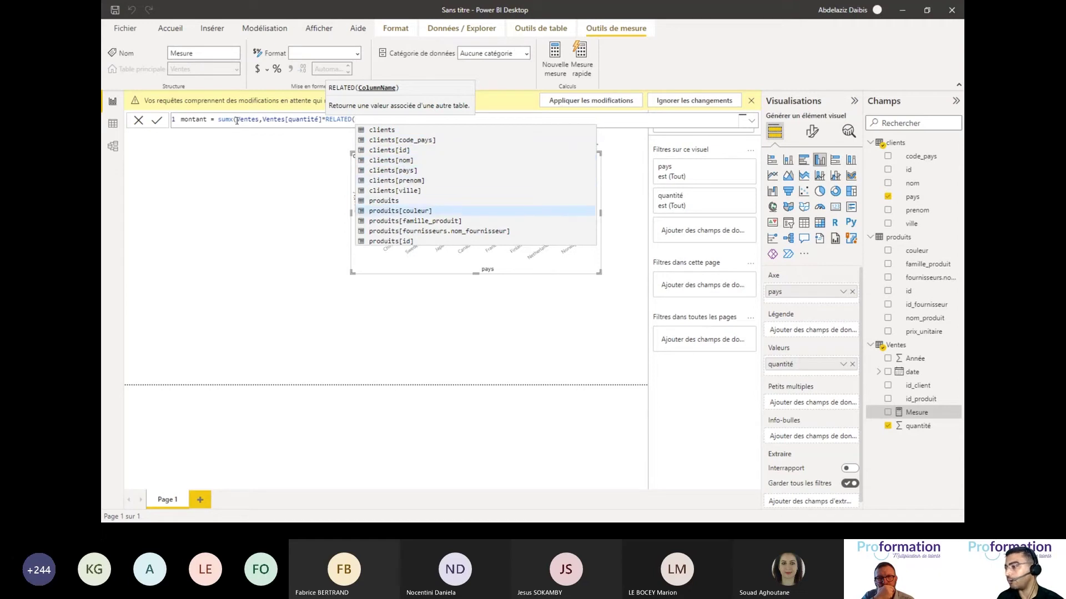
pyautogui.press('Down')
pyautogui.press('Down')
pyautogui.press('Down')
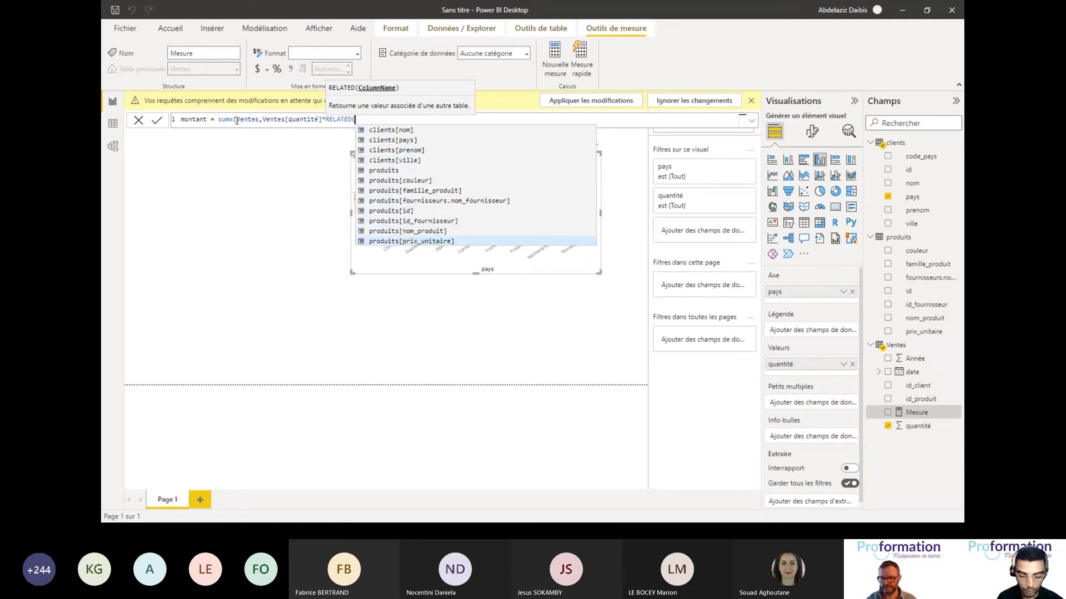
pyautogui.press('Tab')
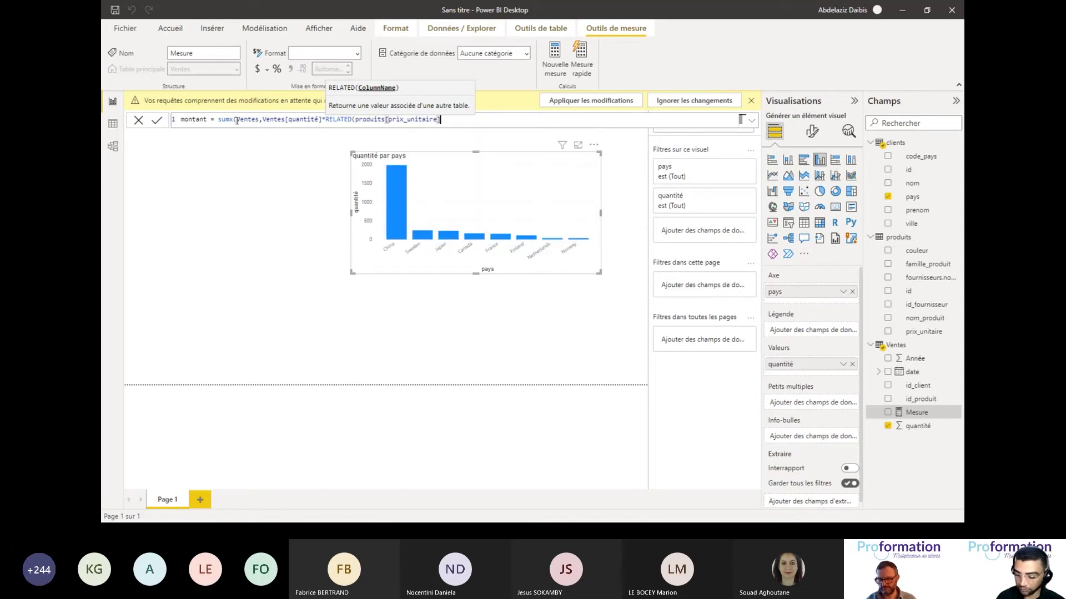
pyautogui.write(')')
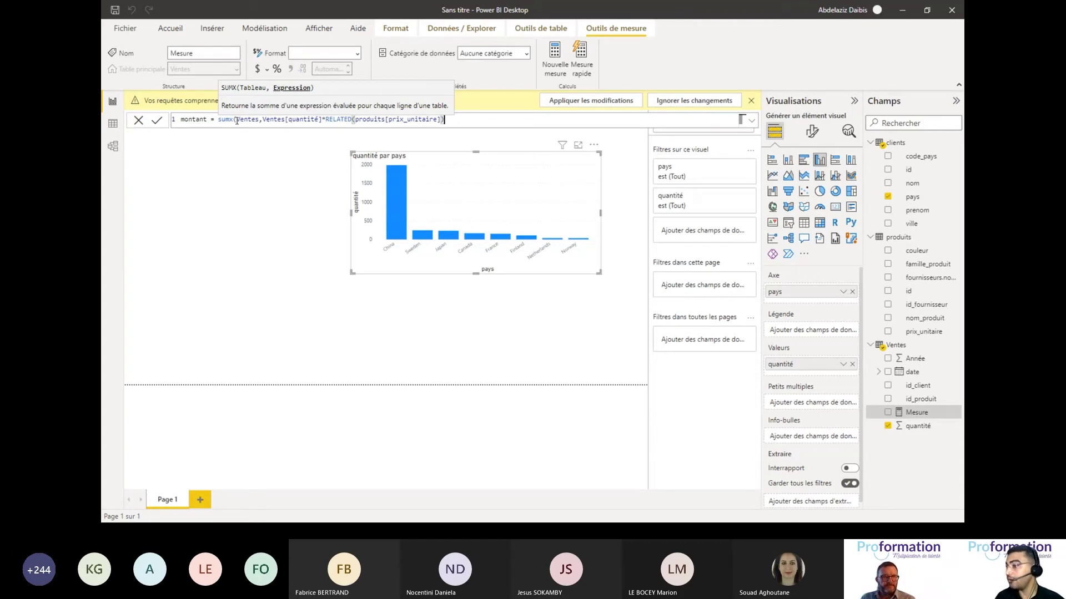
pyautogui.write(')')
pyautogui.press('Return')
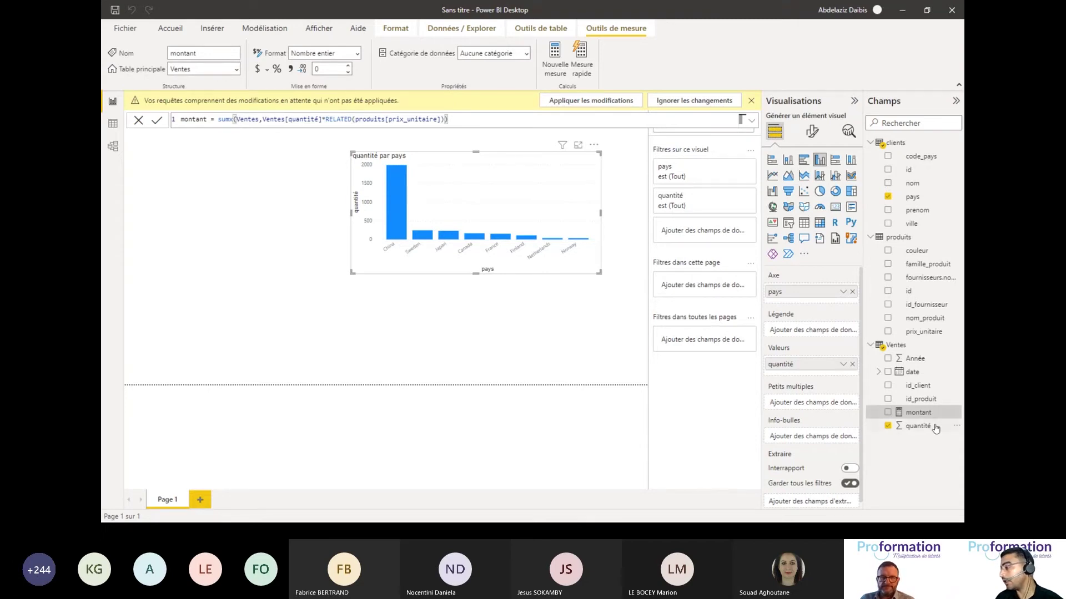
pyautogui.click(268, 72)
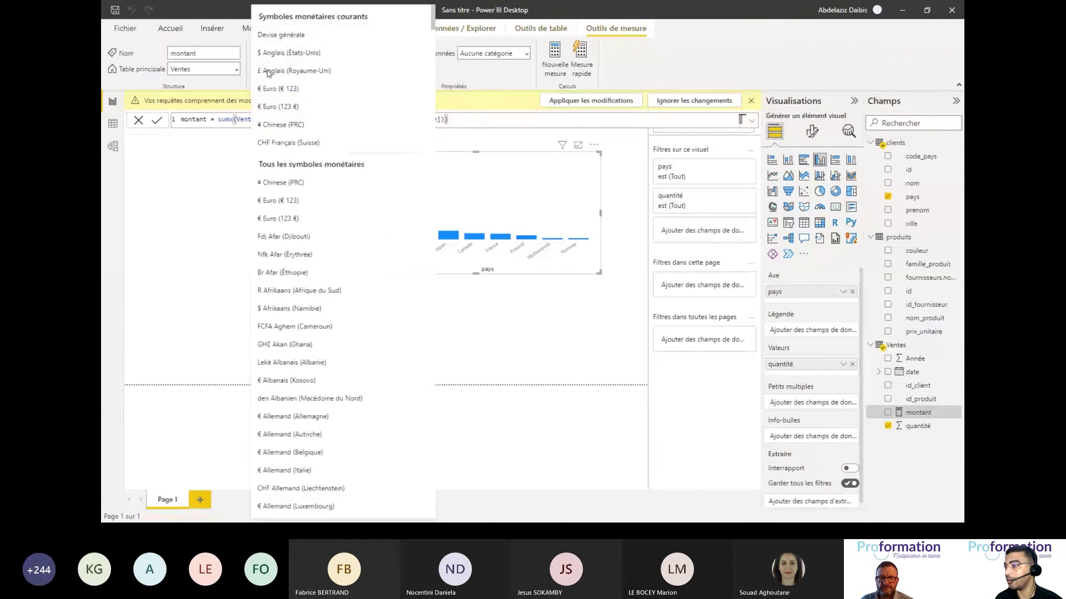
pyautogui.click(284, 108)
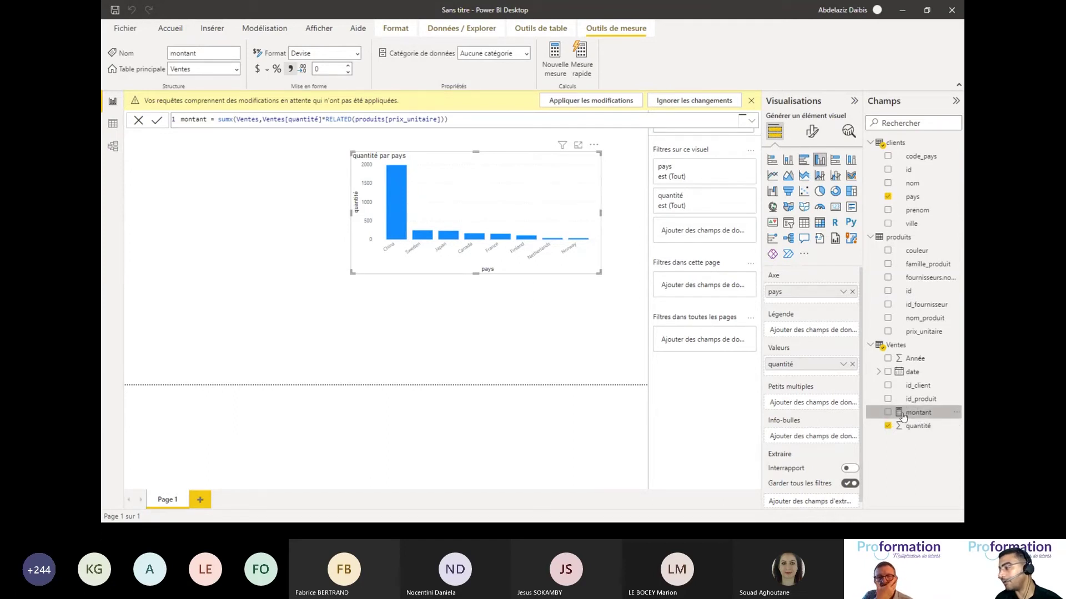
# Create a column chart of montant by produits couleur on the report page and place it below the quantité par pays chart.
pyautogui.moveTo(913, 412); pyautogui.dragTo(245, 276)
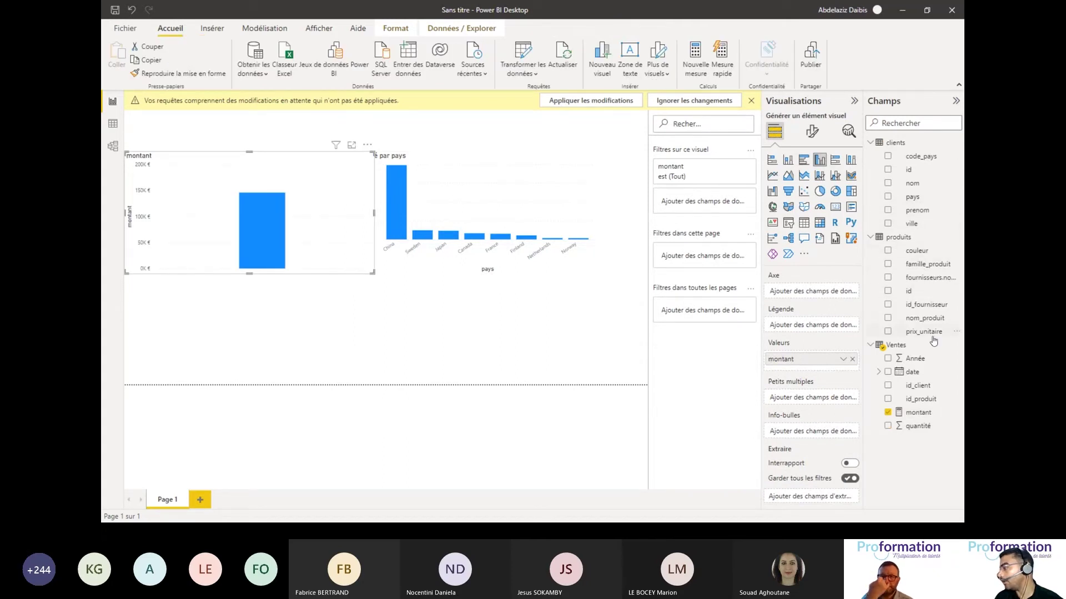
pyautogui.moveTo(921, 251); pyautogui.dragTo(328, 252)
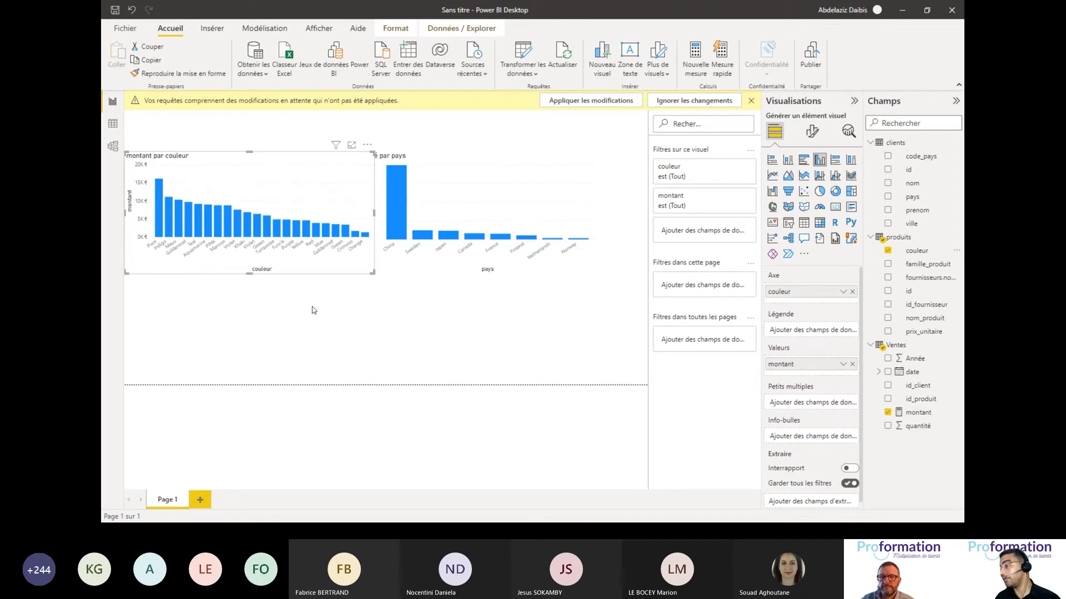
pyautogui.moveTo(276, 152); pyautogui.dragTo(503, 263)
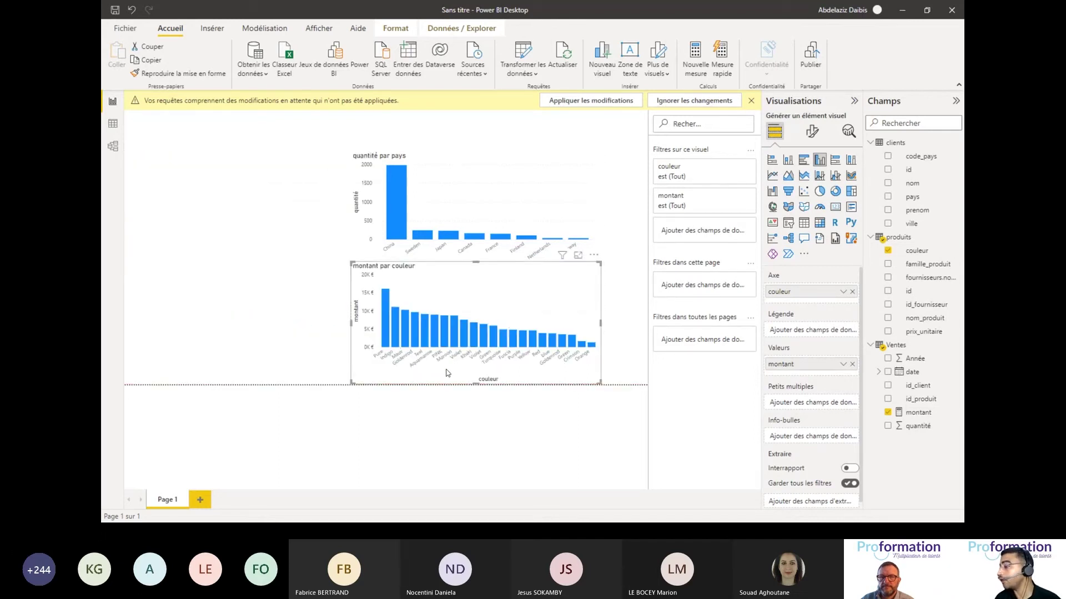
# Move the quantité par pays chart to the page's upper-left corner and convert the couleur chart beside it to a multi-row card.
pyautogui.moveTo(533, 163); pyautogui.dragTo(310, 127)
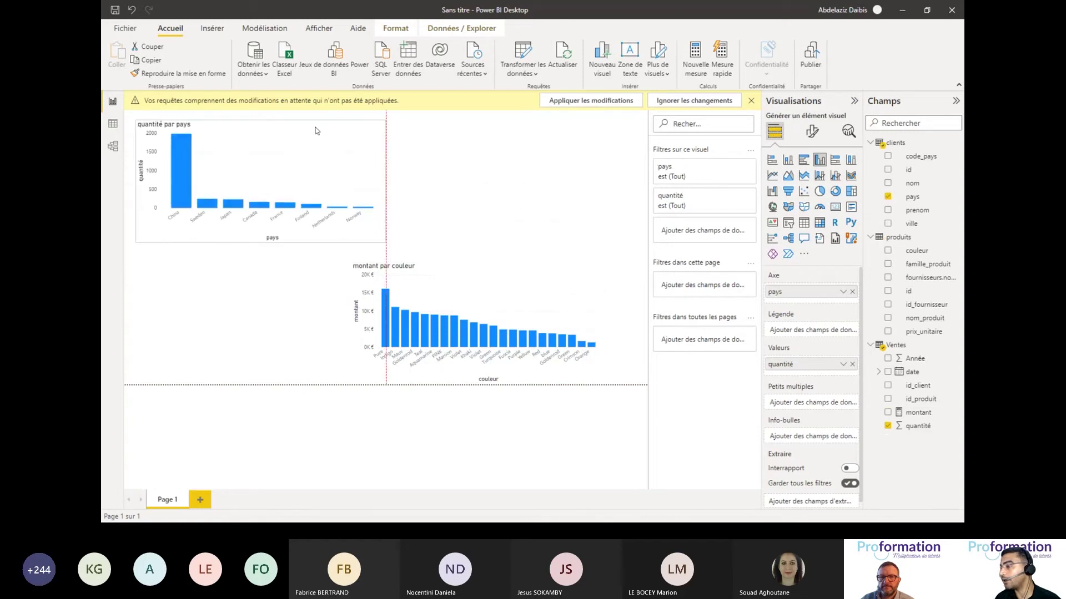
pyautogui.click(465, 273)
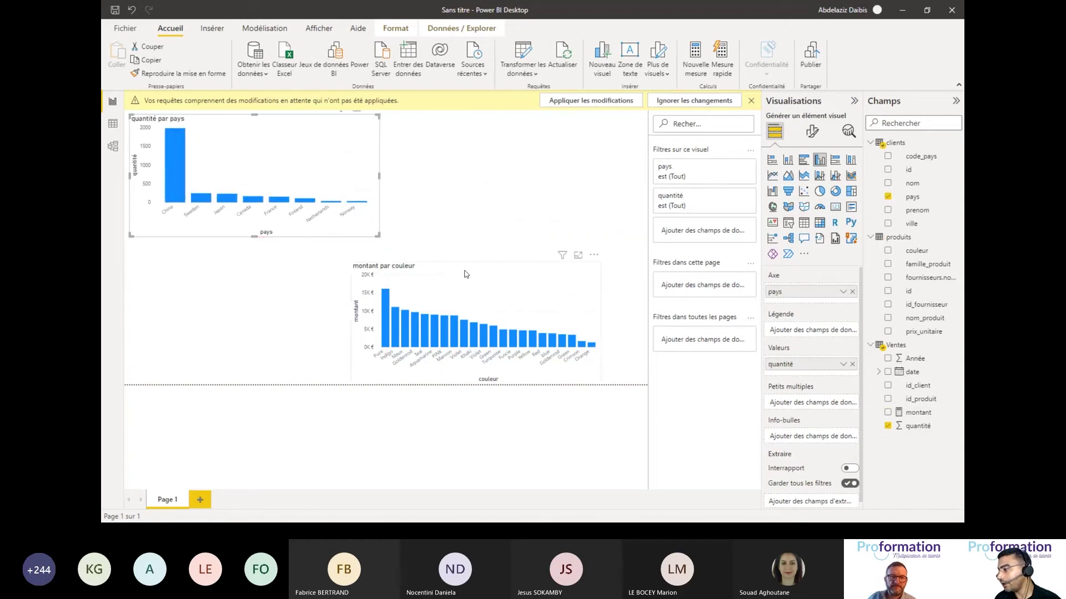
pyautogui.moveTo(464, 274); pyautogui.dragTo(483, 225)
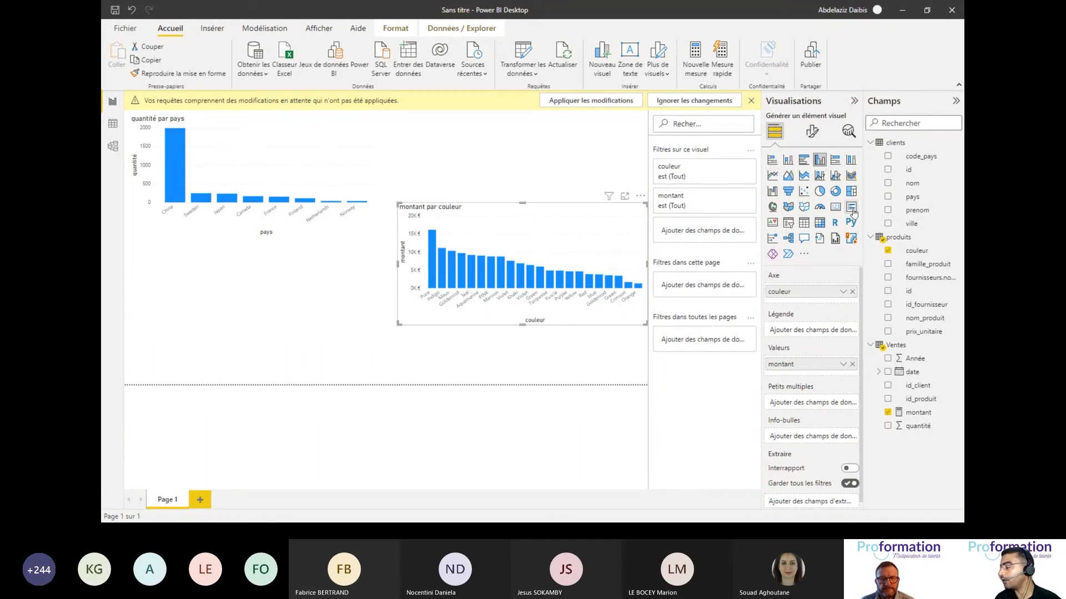
pyautogui.click(852, 208)
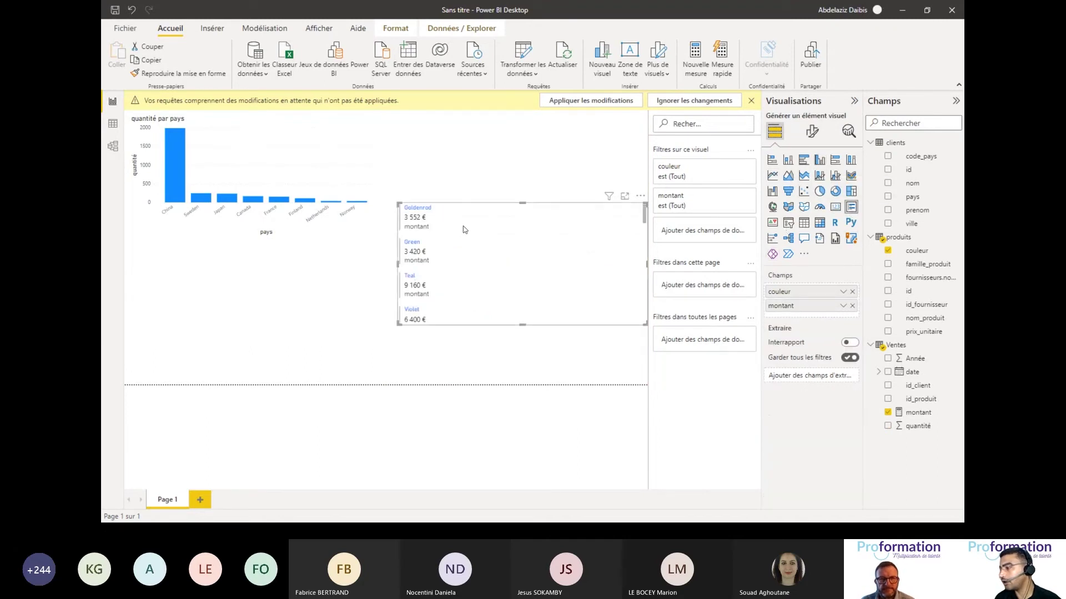
pyautogui.moveTo(526, 222); pyautogui.dragTo(542, 155)
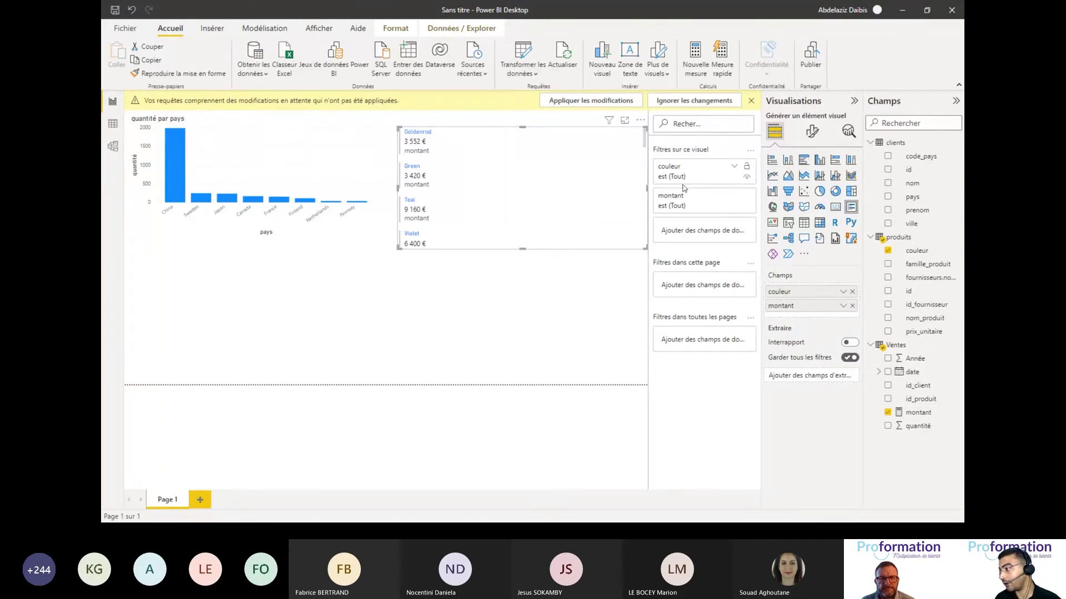
# Filter the card's couleur field with N premiers to the top (Haut) 5 items by montant and apply the filter.
pyautogui.click(734, 168)
pyautogui.click(707, 205)
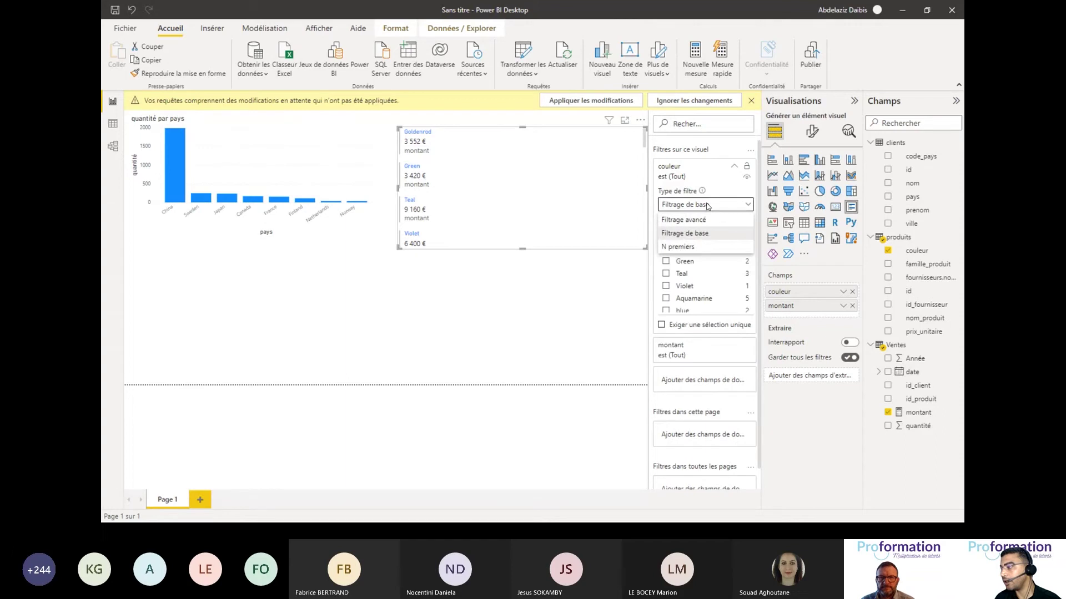
pyautogui.click(685, 247)
pyautogui.click(728, 235)
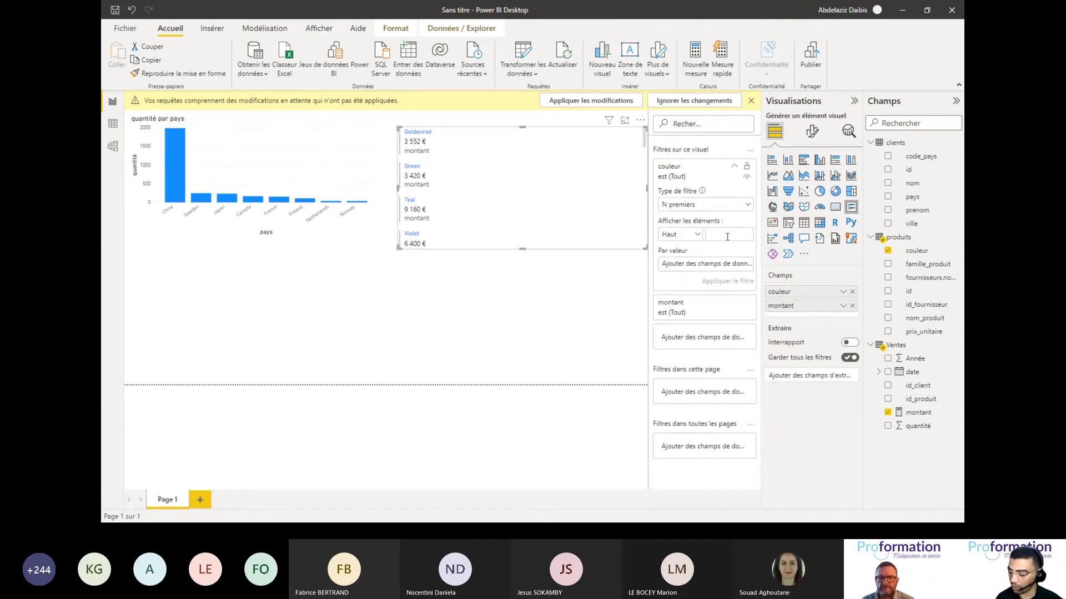
pyautogui.write('5')
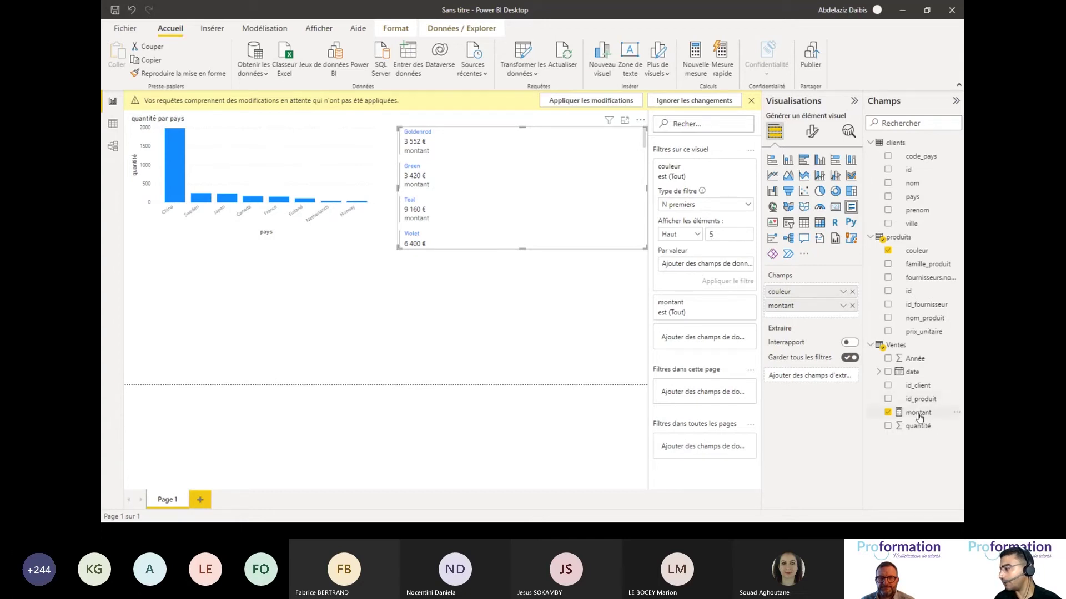
pyautogui.moveTo(918, 413); pyautogui.dragTo(702, 266)
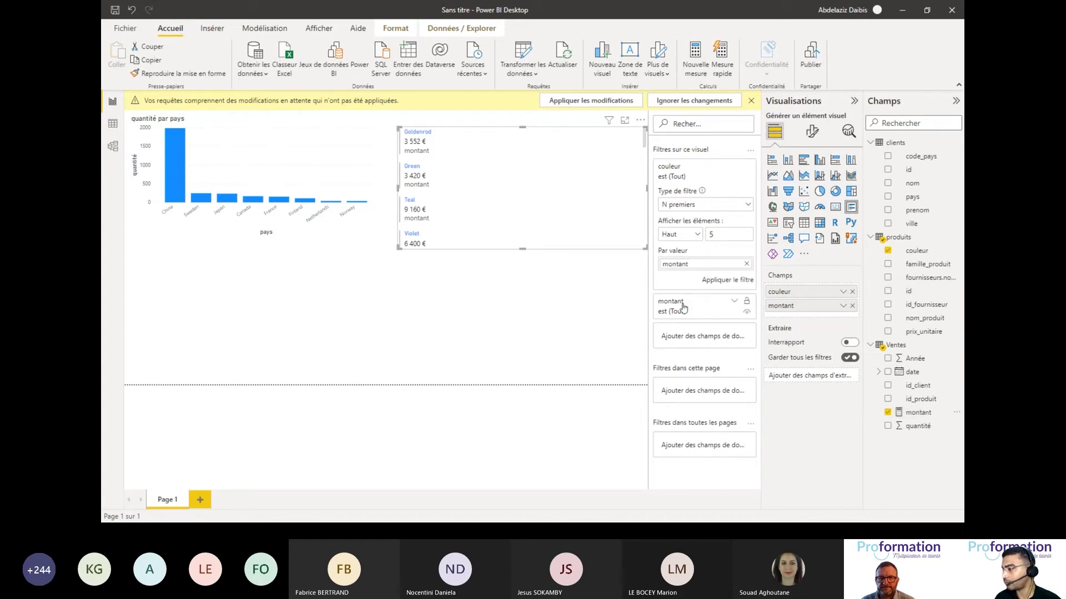
pyautogui.click(713, 282)
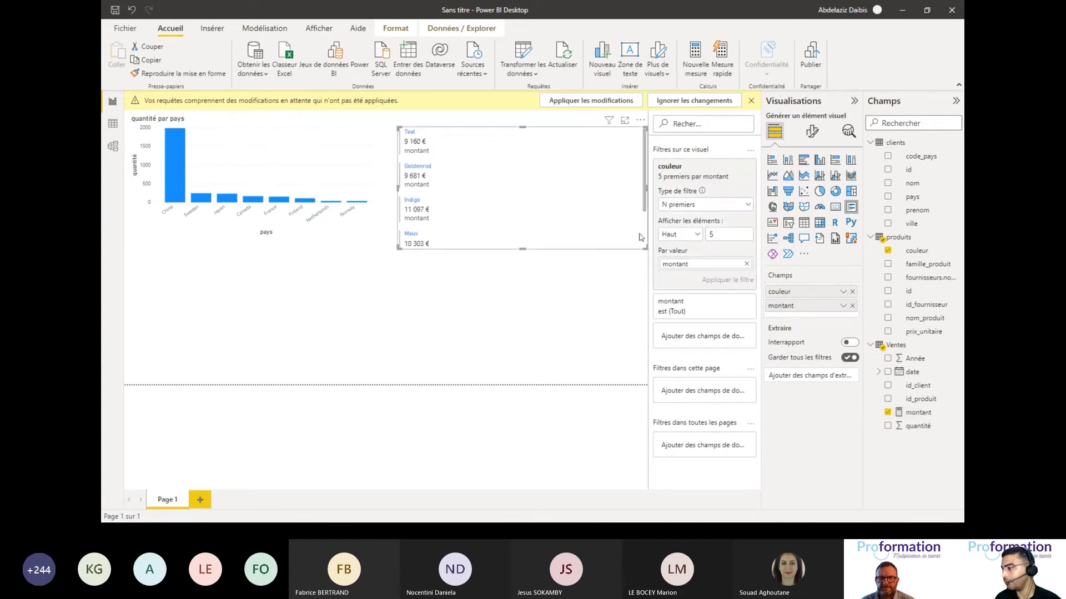
# Extend the multi-row card downward to fit all five colours and sort it by montant in descending order.
pyautogui.moveTo(523, 249); pyautogui.dragTo(530, 297)
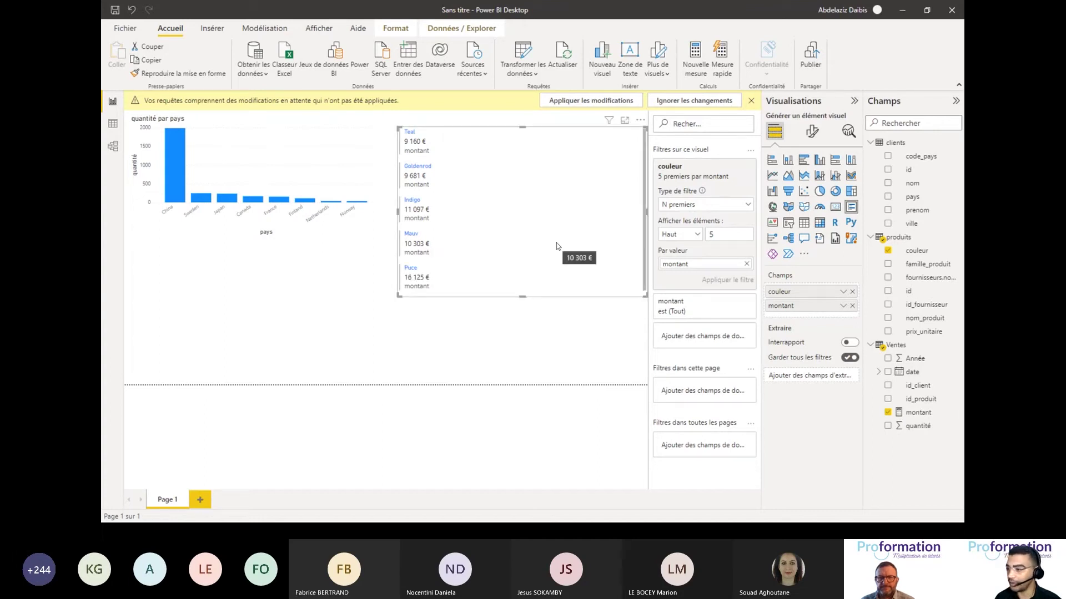
pyautogui.click(640, 121)
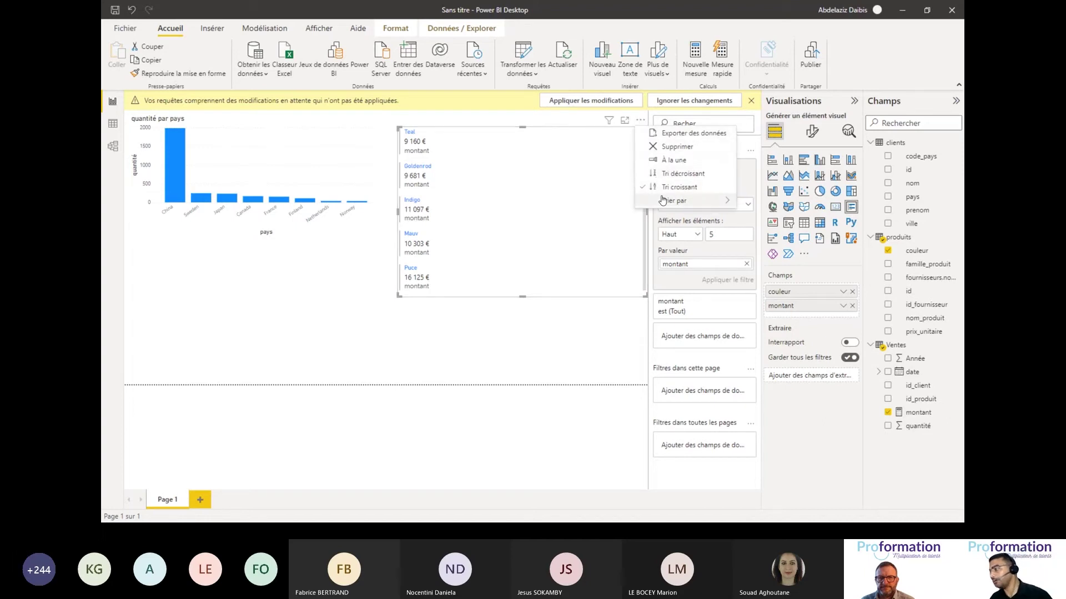
pyautogui.moveTo(661, 201)
pyautogui.click(756, 215)
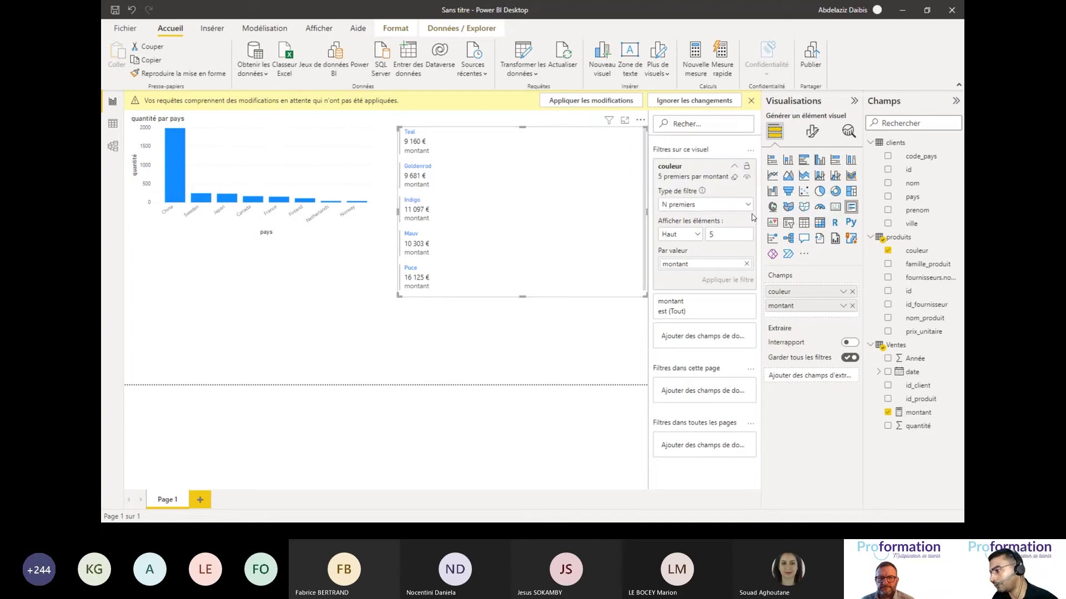
pyautogui.click(640, 121)
pyautogui.click(683, 173)
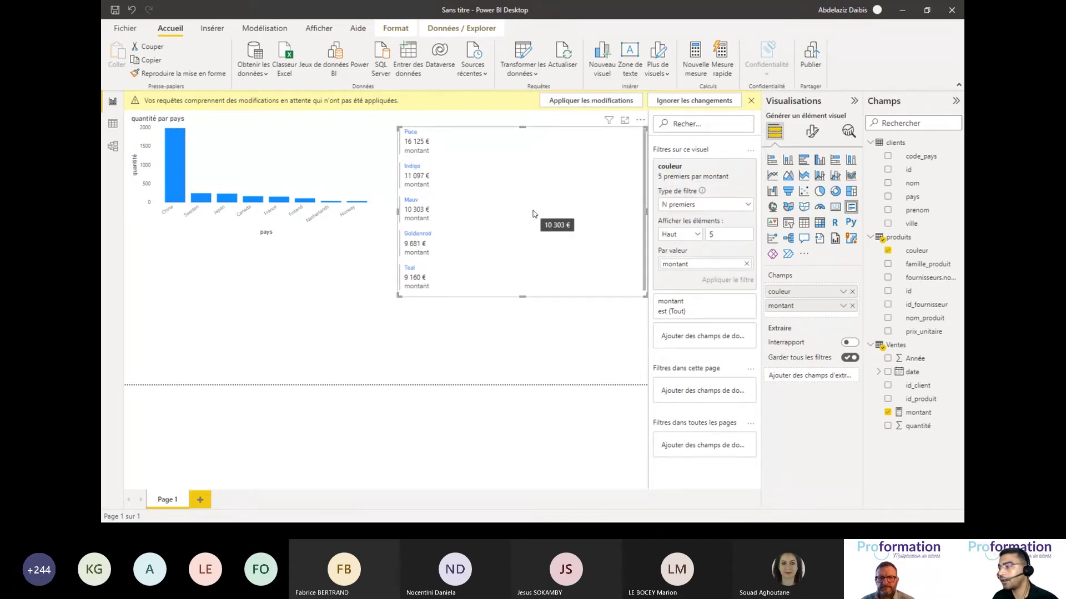
# Narrow and slightly shorten the multi-row card, then move it up into the page's upper-right corner.
pyautogui.moveTo(398, 211); pyautogui.dragTo(489, 211)
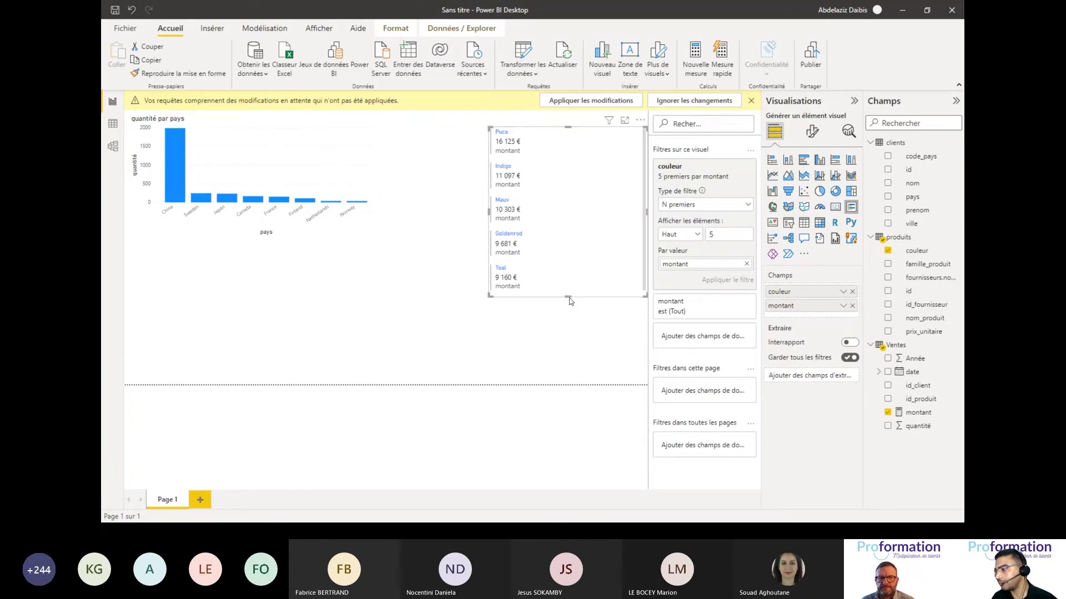
pyautogui.moveTo(569, 301)
pyautogui.mouseDown()
pyautogui.moveTo(572, 243)
pyautogui.moveTo(571, 290)
pyautogui.mouseUp()
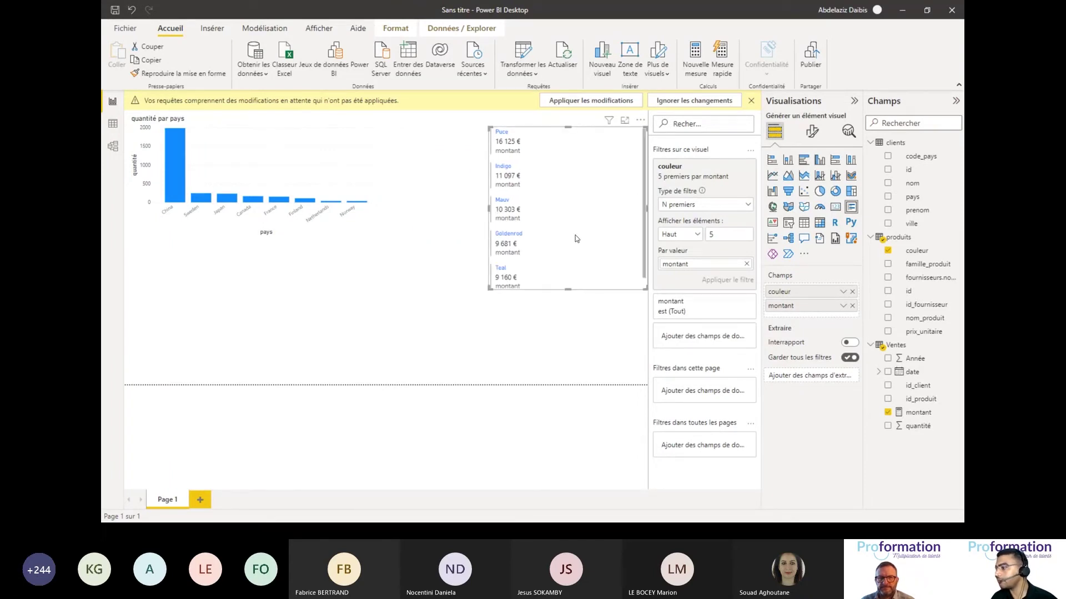
pyautogui.moveTo(575, 238)
pyautogui.mouseDown()
pyautogui.moveTo(567, 209)
pyautogui.moveTo(572, 225)
pyautogui.mouseUp()
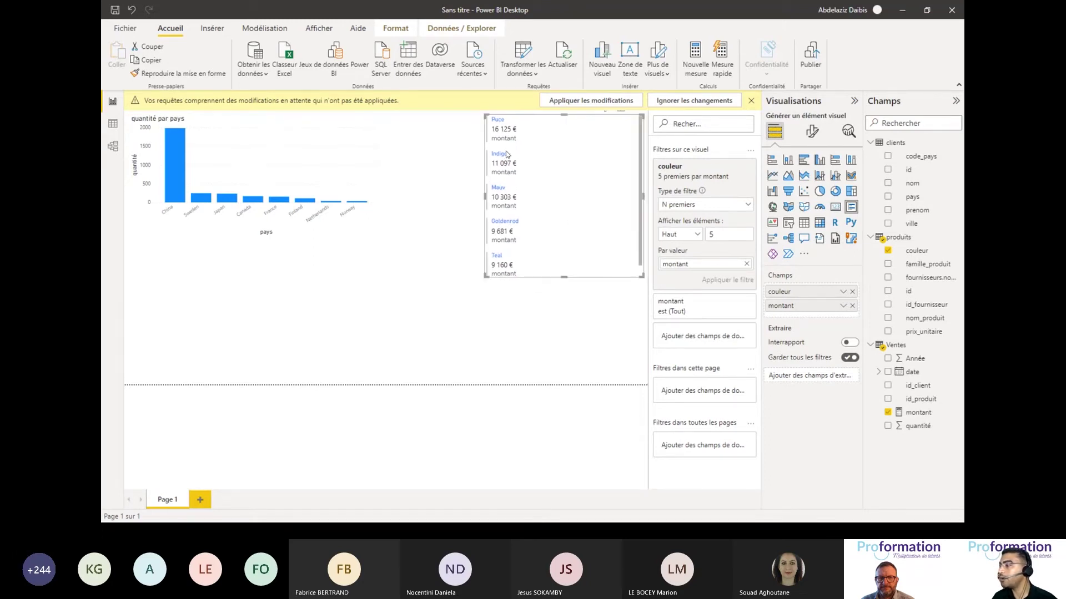
# Turn off the multi-row card's category labels and reduce its height and width to fit the remaining values.
pyautogui.click(812, 134)
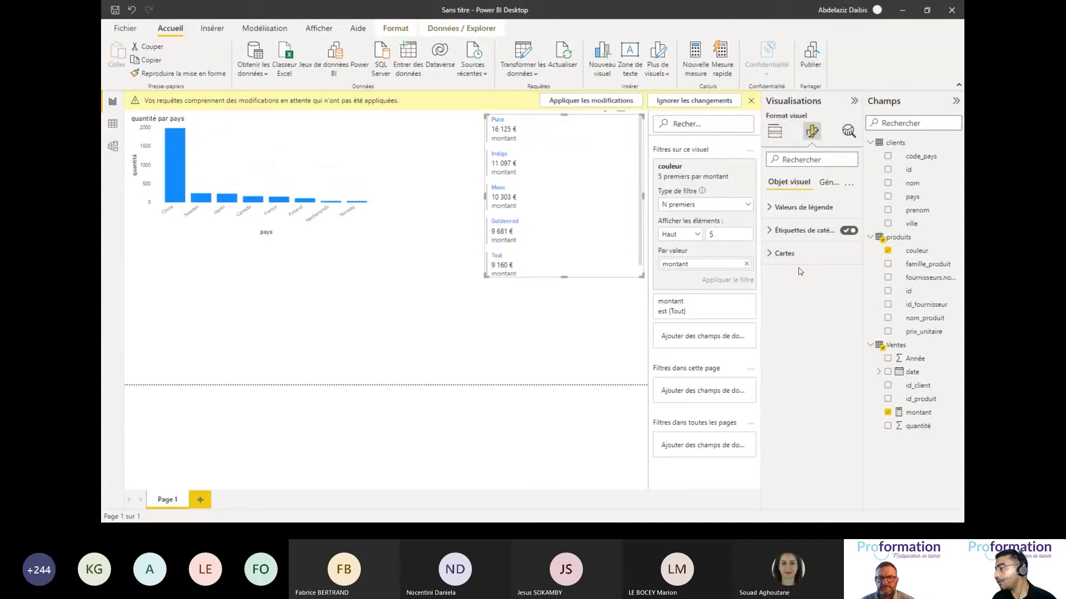
pyautogui.click(850, 233)
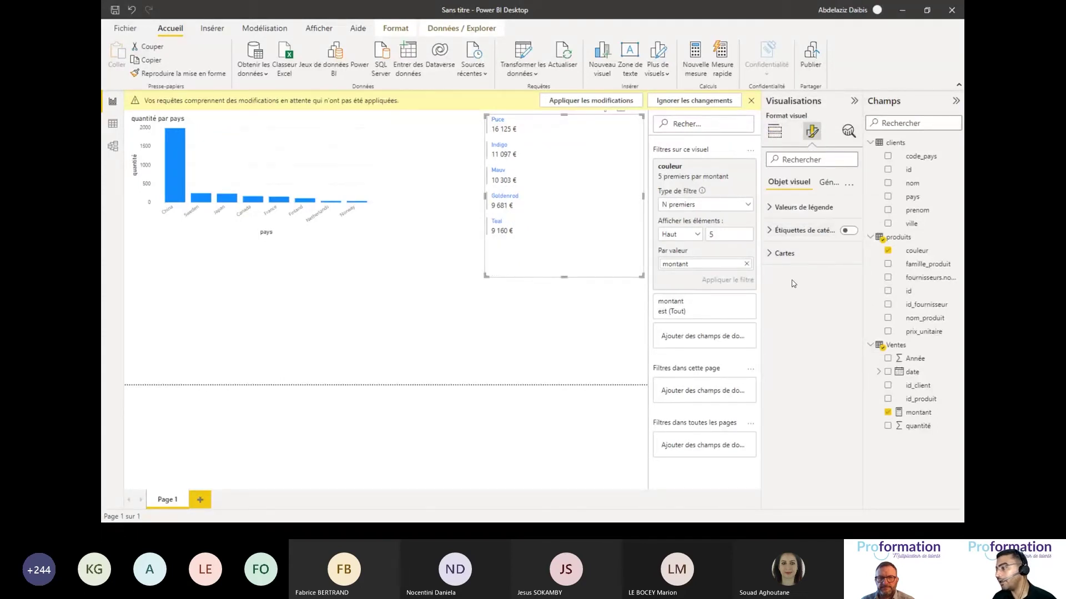
pyautogui.moveTo(564, 275); pyautogui.dragTo(564, 240)
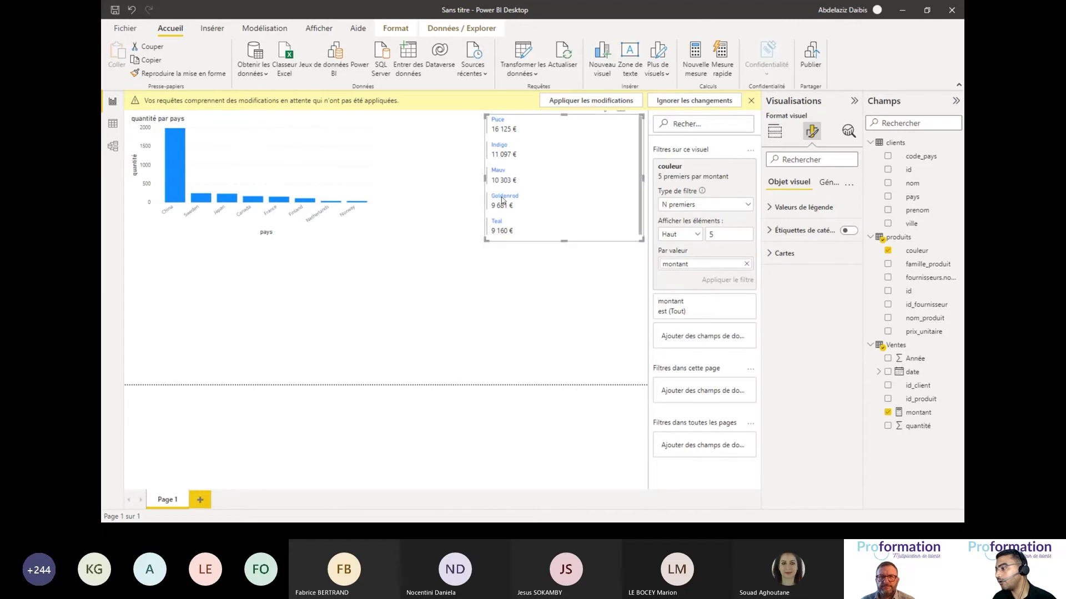
pyautogui.moveTo(484, 168); pyautogui.dragTo(550, 168)
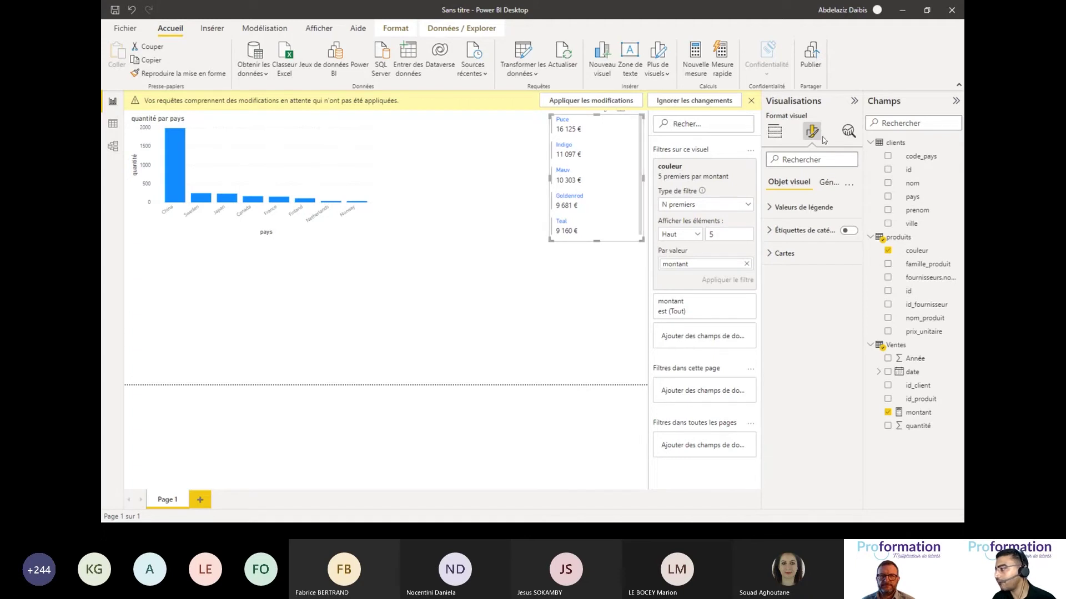
# Turn on the multi-row card's title and set its text to TOP 5 PAR COULEUR.
pyautogui.click(824, 187)
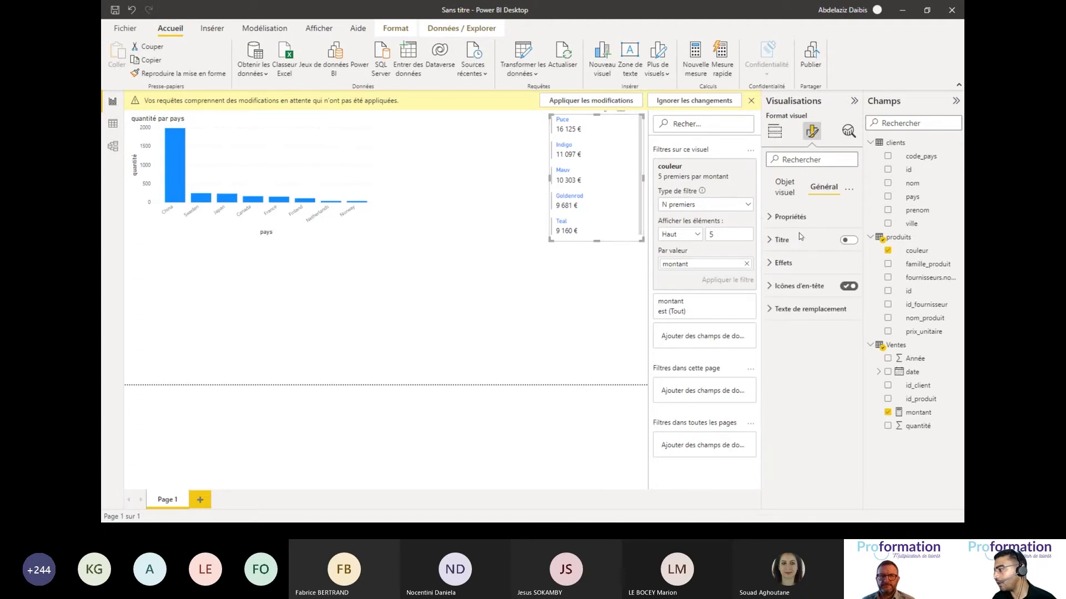
pyautogui.click(848, 240)
pyautogui.click(782, 240)
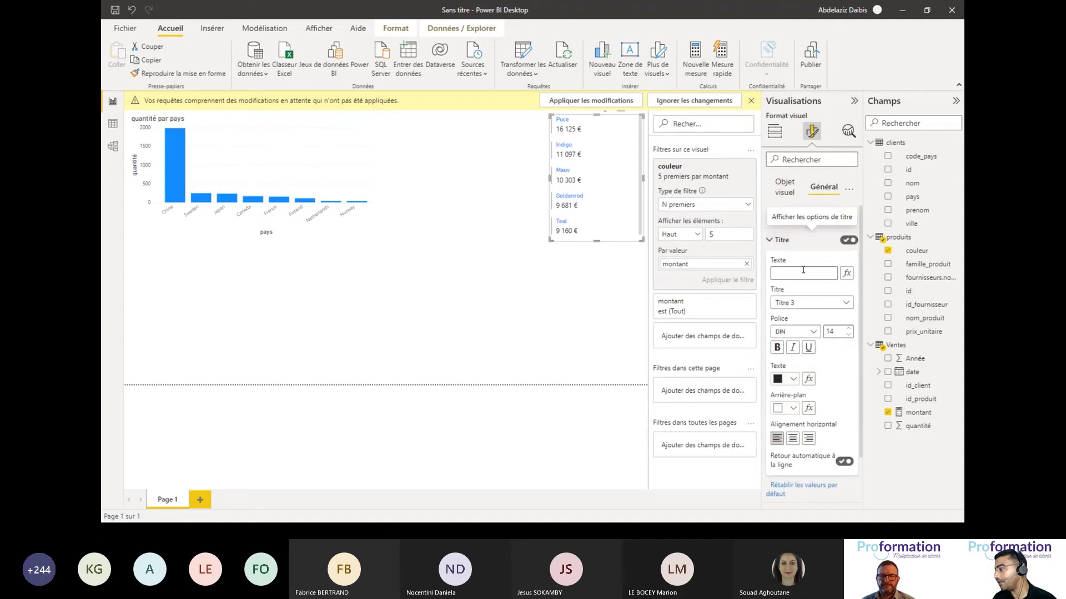
pyautogui.click(800, 272)
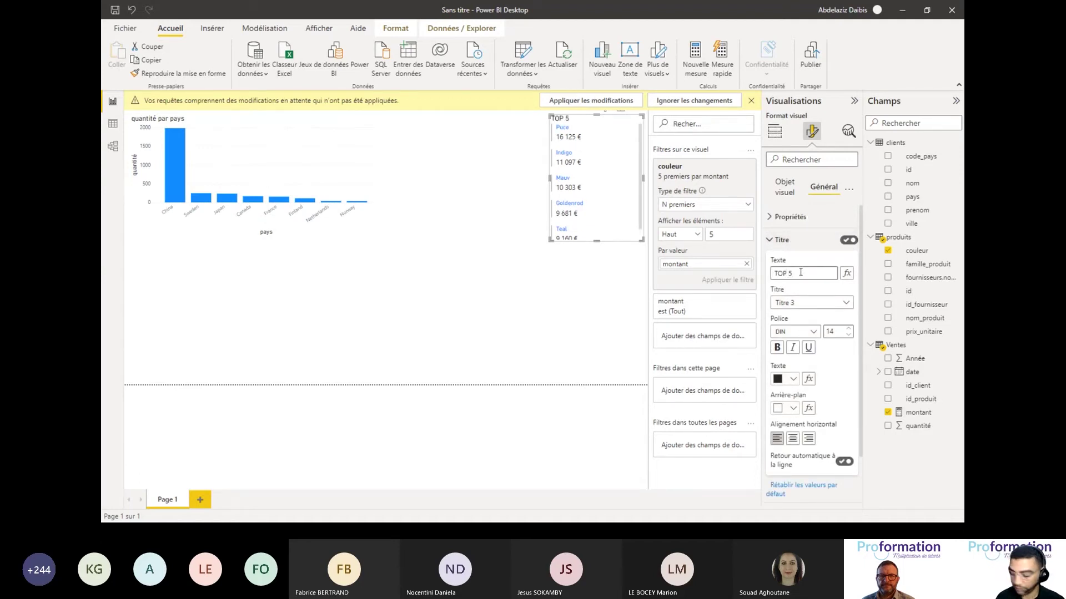
pyautogui.write('TOP 5 PAR C')
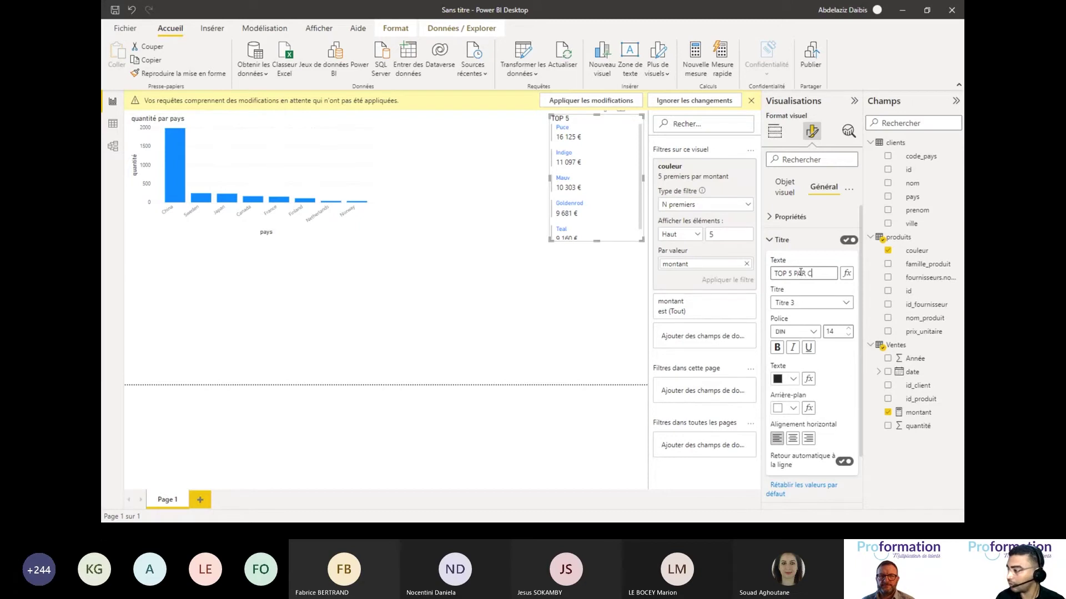
pyautogui.write('OULEUR')
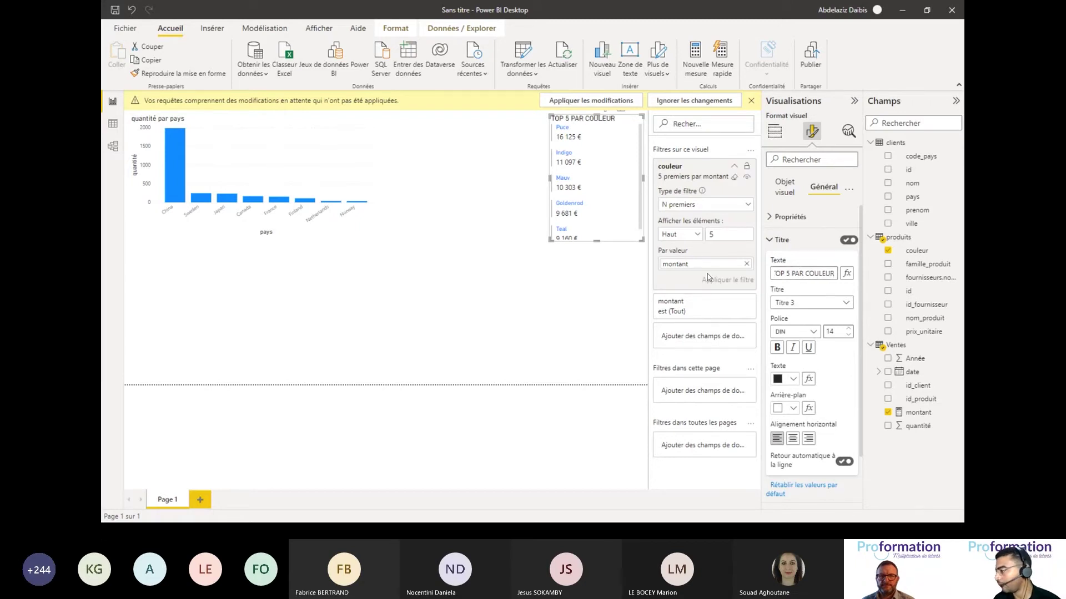
# Centre the card's title horizontally and give it a blue background.
pyautogui.click(793, 438)
pyautogui.click(792, 408)
pyautogui.click(818, 232)
pyautogui.click(605, 271)
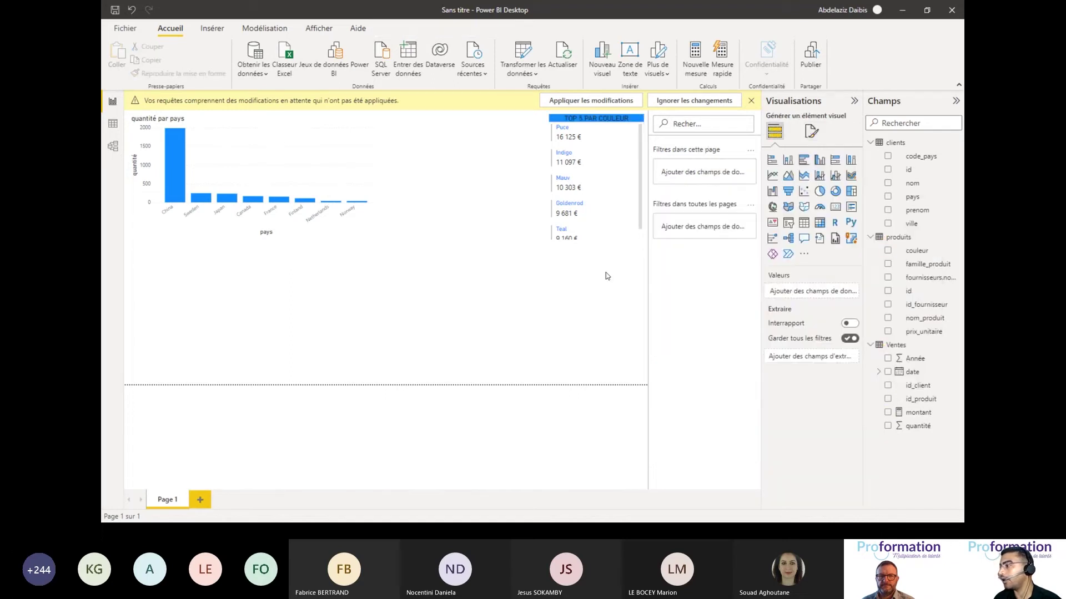
# Move the card up to the page's upper edge and copy its formatting onto the quantité par pays column chart.
pyautogui.click(610, 228)
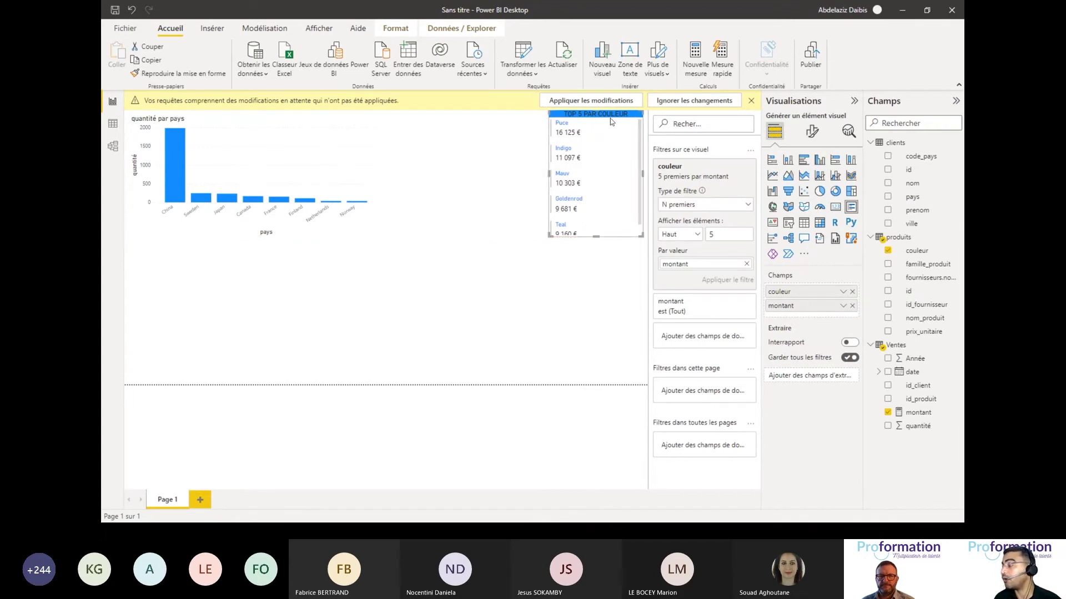
pyautogui.click(203, 76)
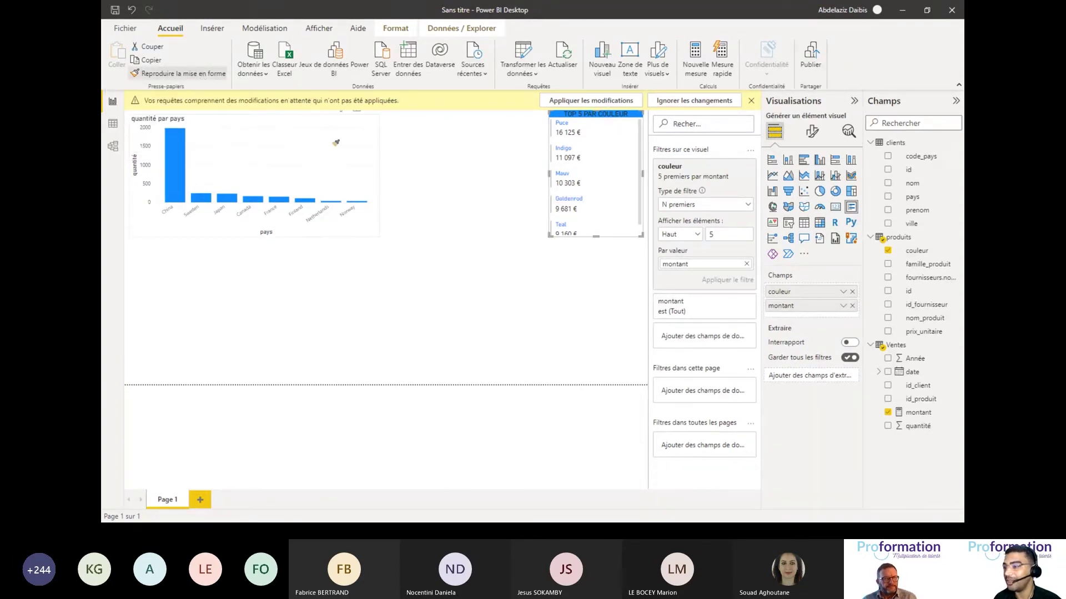
pyautogui.click(342, 160)
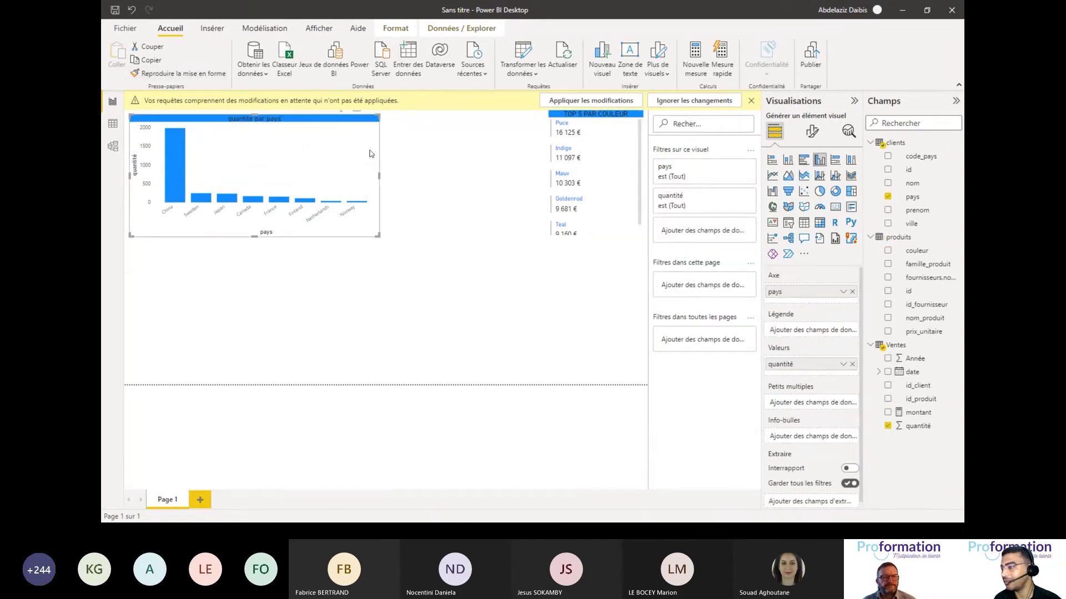
# Move the column chart directly beside the card at the page's upper edge and extend both visuals slightly downward.
pyautogui.moveTo(373, 155); pyautogui.dragTo(538, 148)
pyautogui.click(601, 229)
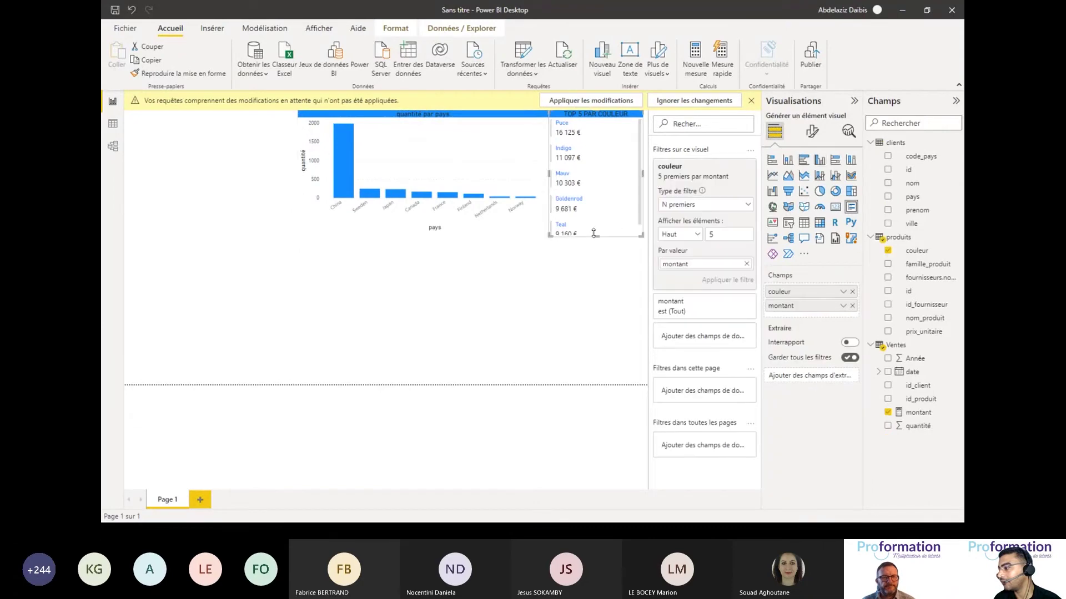
pyautogui.moveTo(594, 242); pyautogui.dragTo(595, 243)
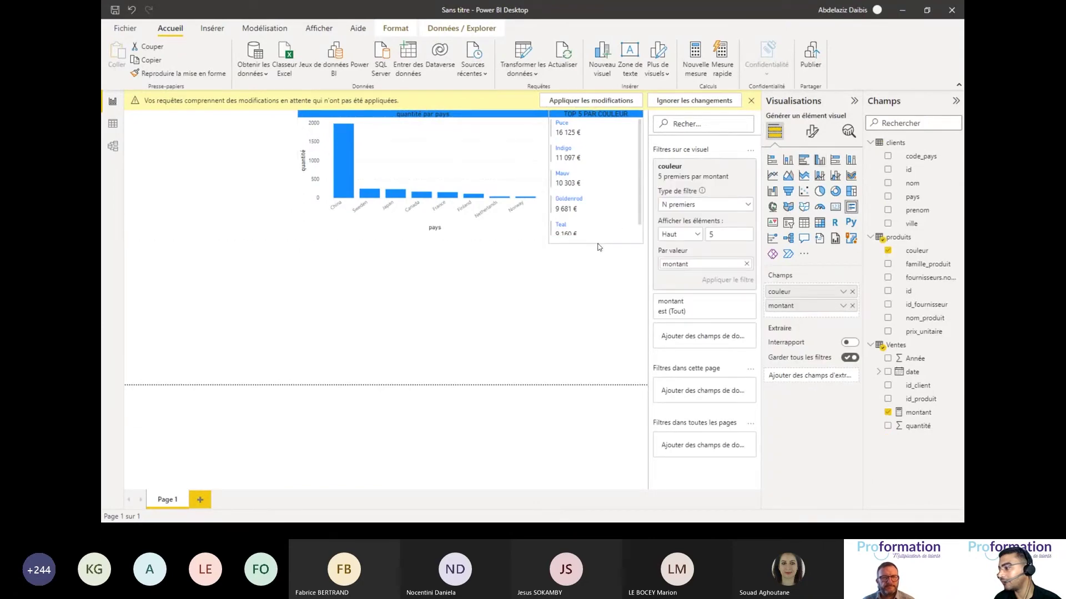
pyautogui.click(421, 222)
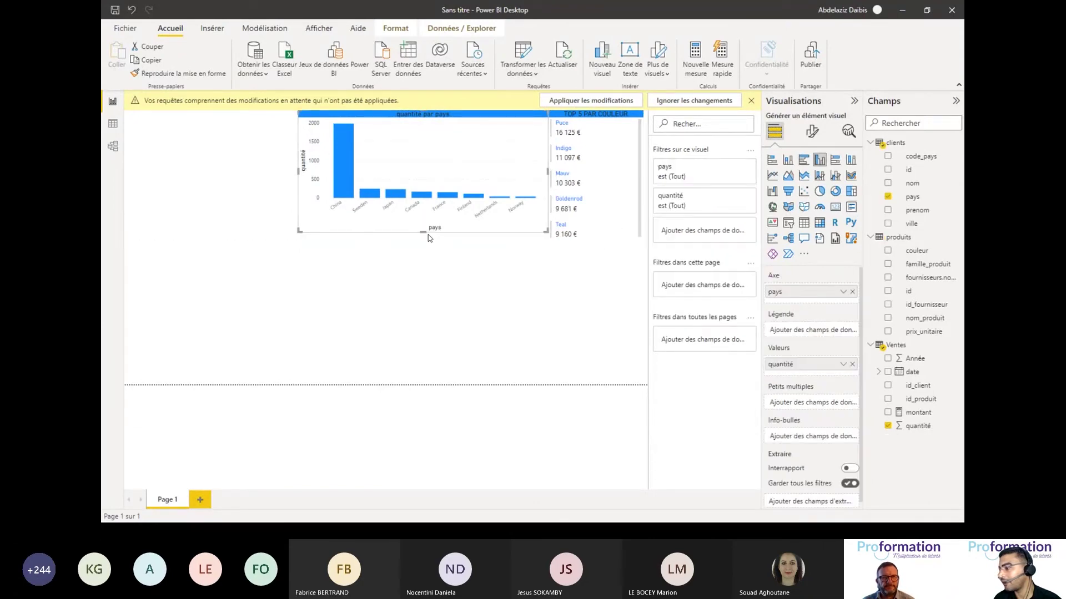
pyautogui.moveTo(425, 233); pyautogui.dragTo(426, 239)
pyautogui.click(418, 279)
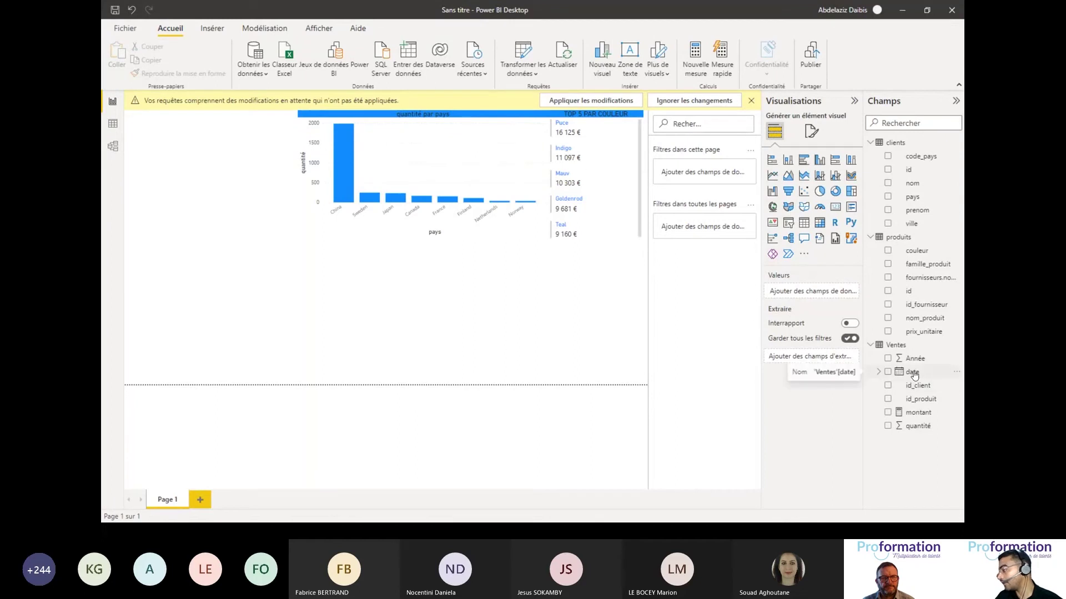
# Create a line chart of montant by Mois from the date hierarchy, below the column chart.
pyautogui.click(880, 373)
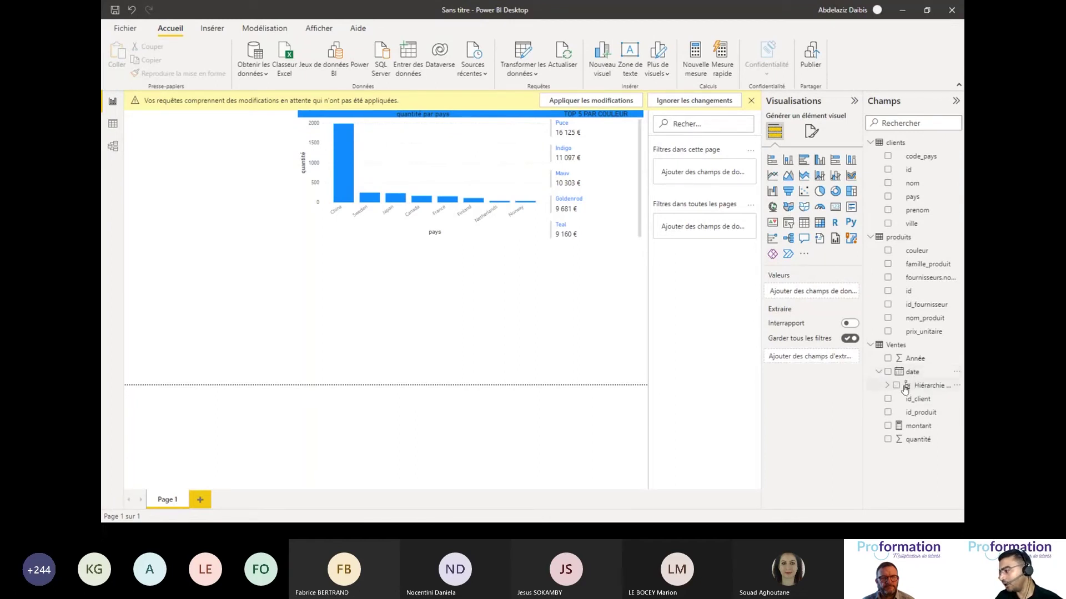
pyautogui.click(887, 386)
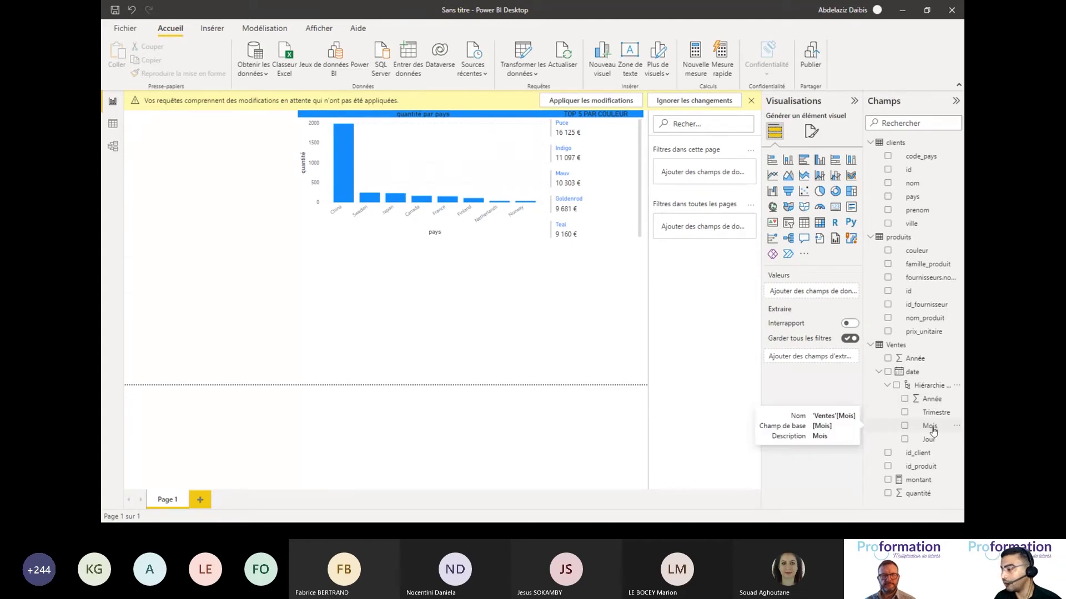
pyautogui.moveTo(932, 429); pyautogui.dragTo(355, 320)
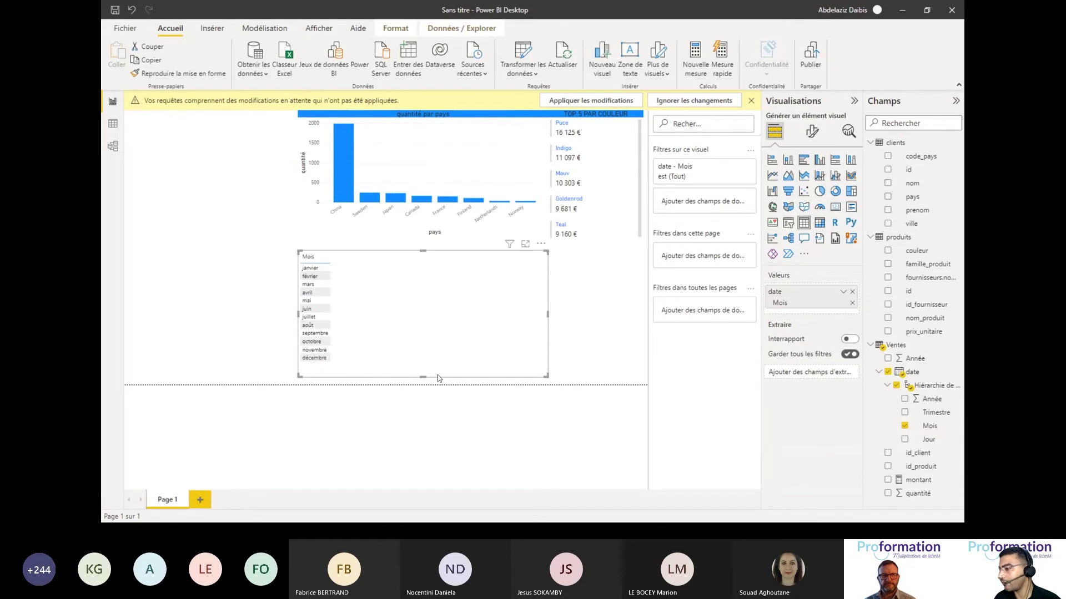
pyautogui.moveTo(919, 481); pyautogui.dragTo(471, 333)
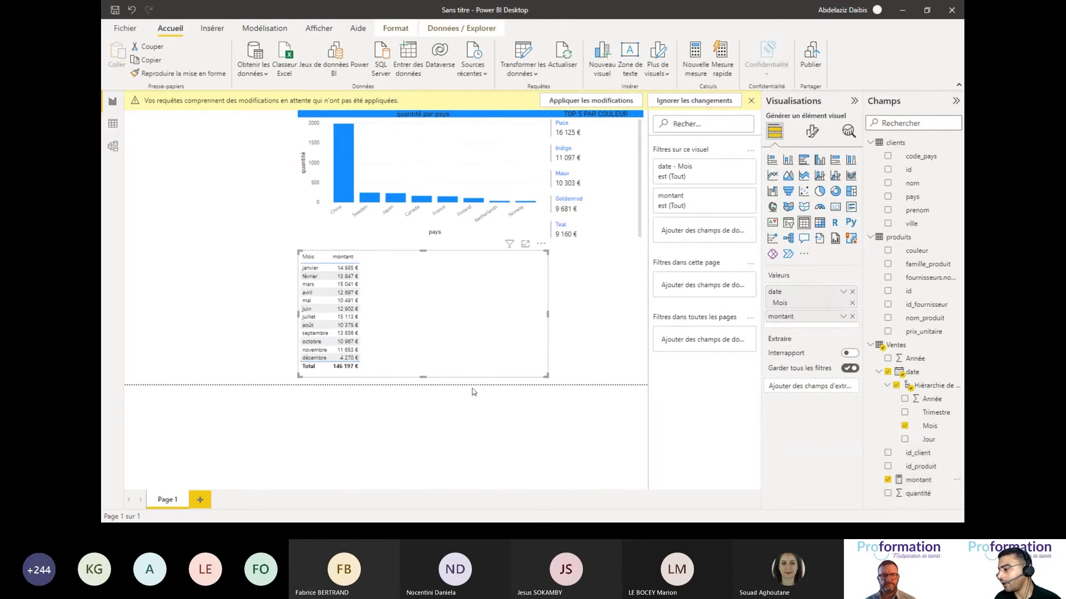
pyautogui.click(772, 176)
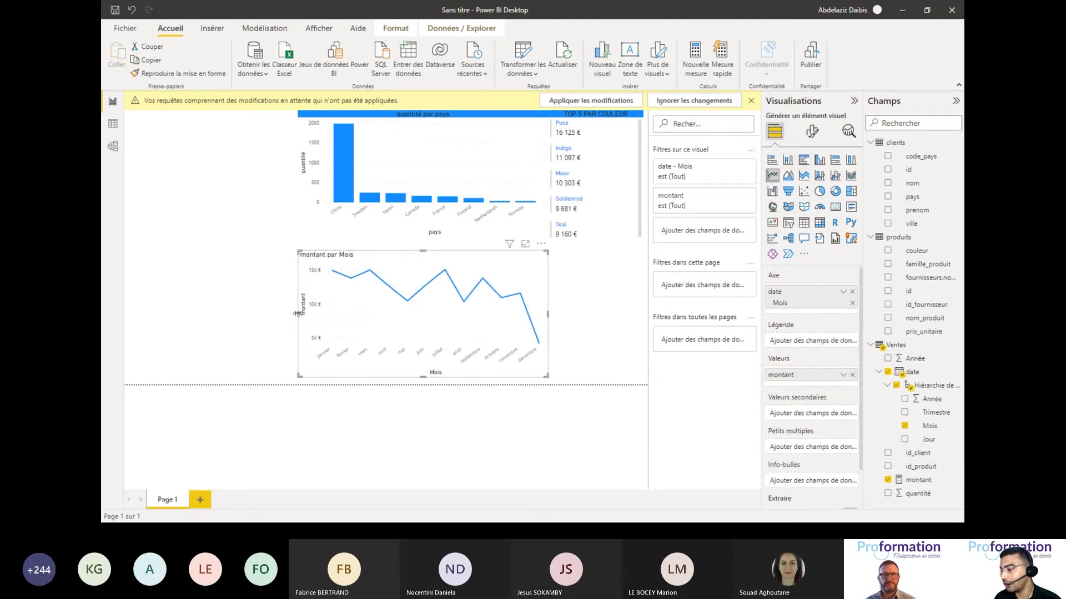
# Widen the montant par Mois line chart on both sides to span the full page width.
pyautogui.moveTo(298, 313); pyautogui.dragTo(131, 300)
pyautogui.moveTo(128, 299); pyautogui.dragTo(131, 300)
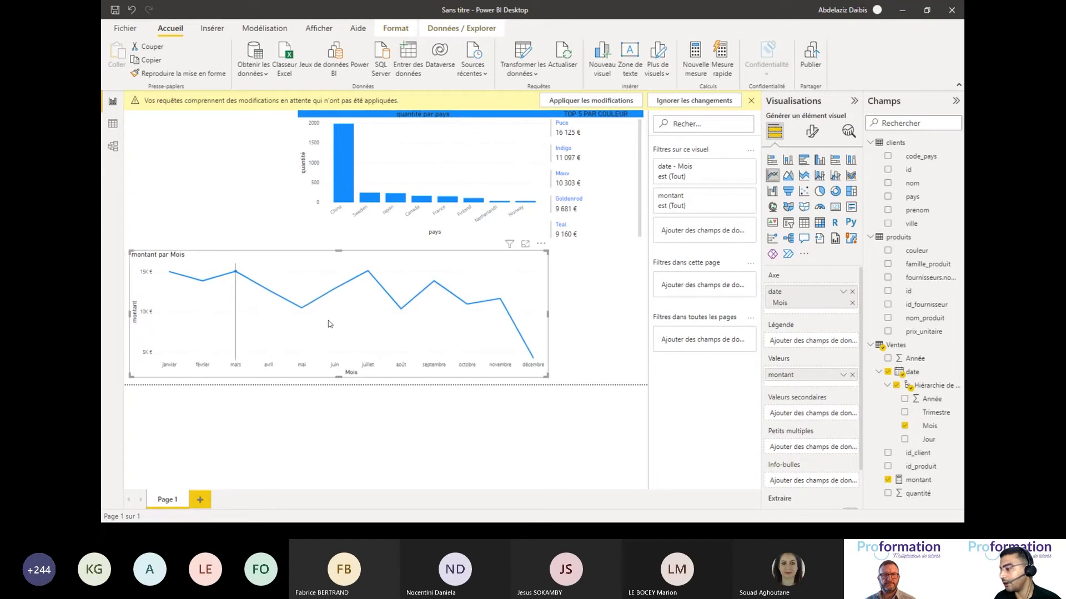
pyautogui.moveTo(547, 315); pyautogui.dragTo(655, 304)
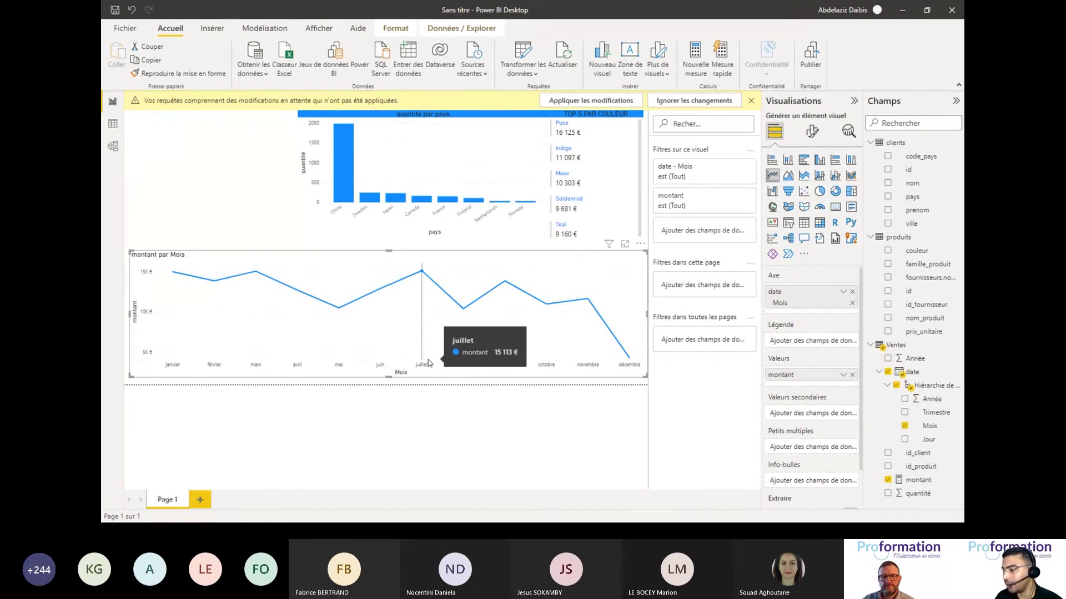
# Append +0 to the end of the montant measure's SUMX formula, then deselect the line chart.
pyautogui.click(917, 481)
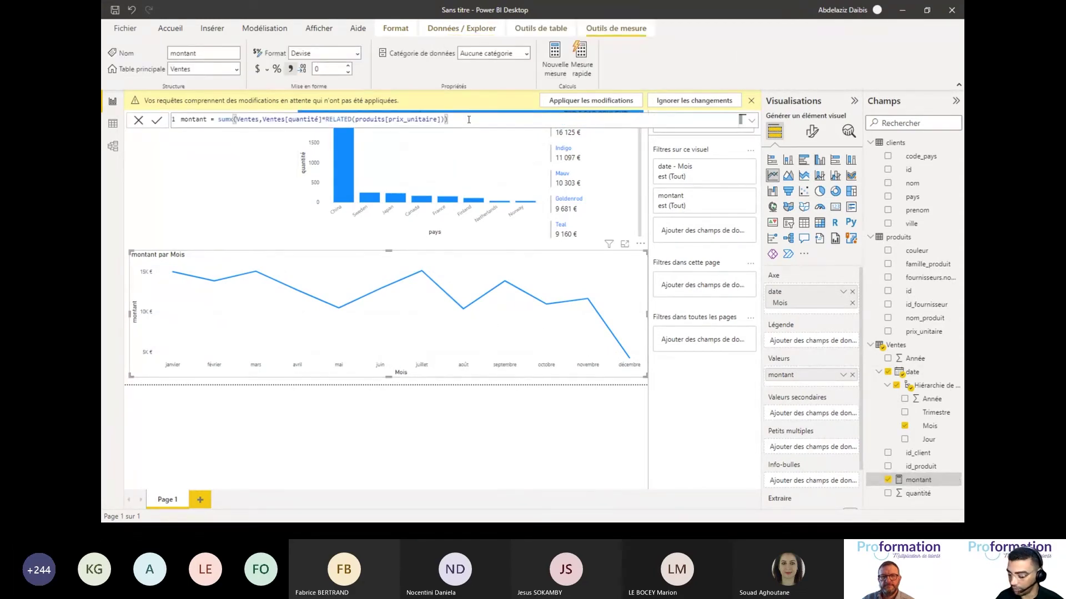
pyautogui.write('+0')
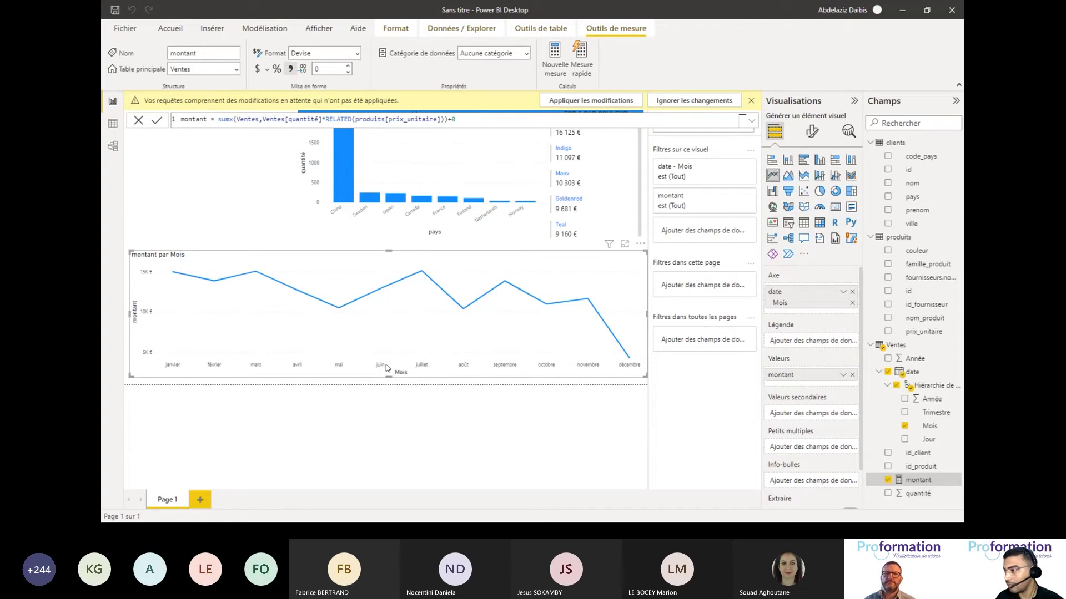
pyautogui.moveTo(438, 309)
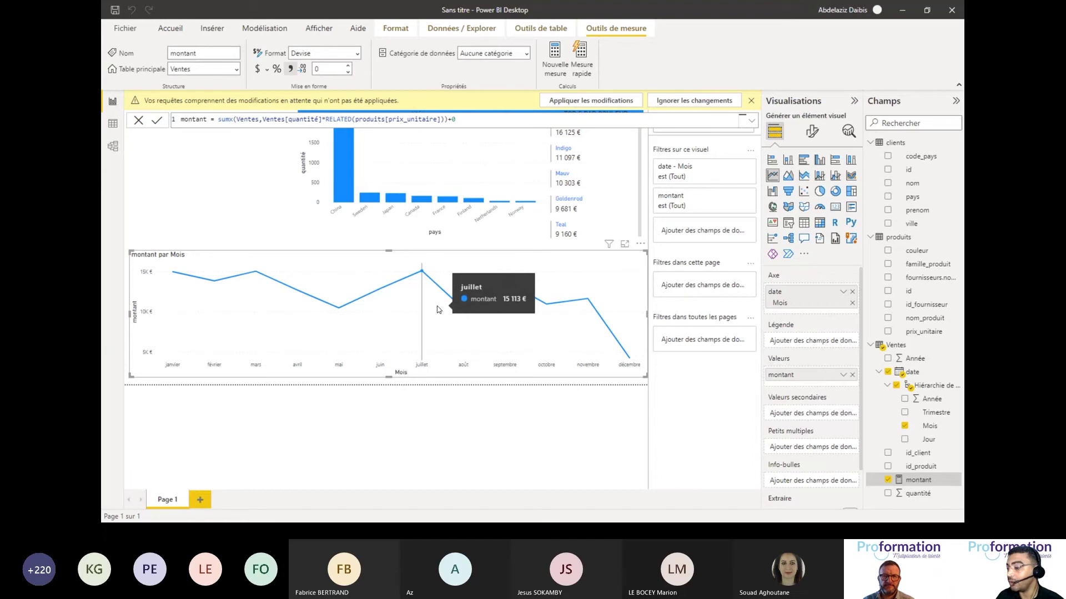
pyautogui.click(538, 417)
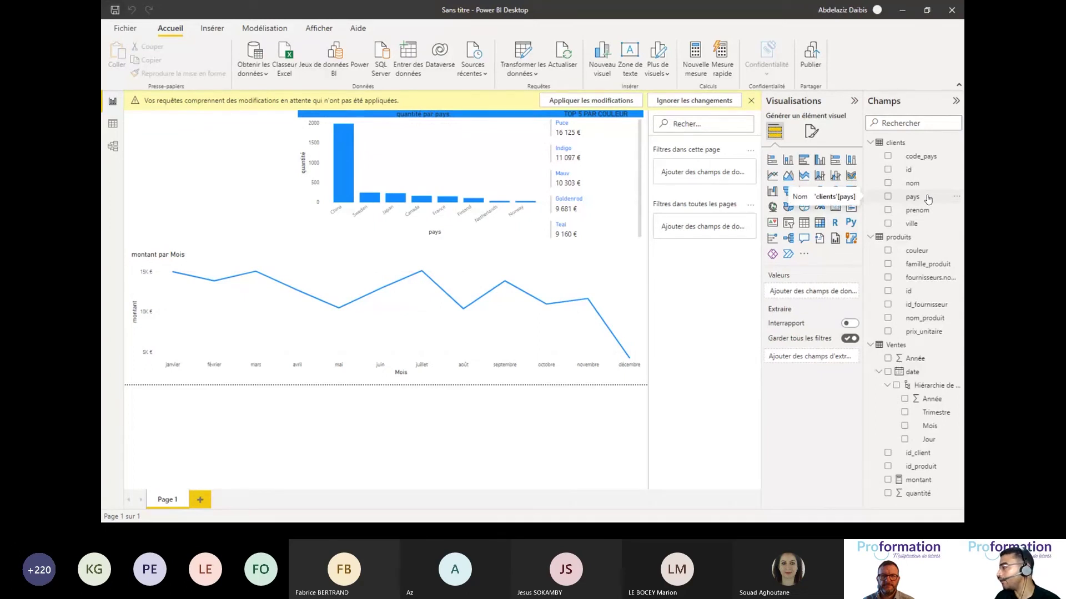
# Start a new group on the clients table's pays field and name it Marchés.
pyautogui.click(956, 198)
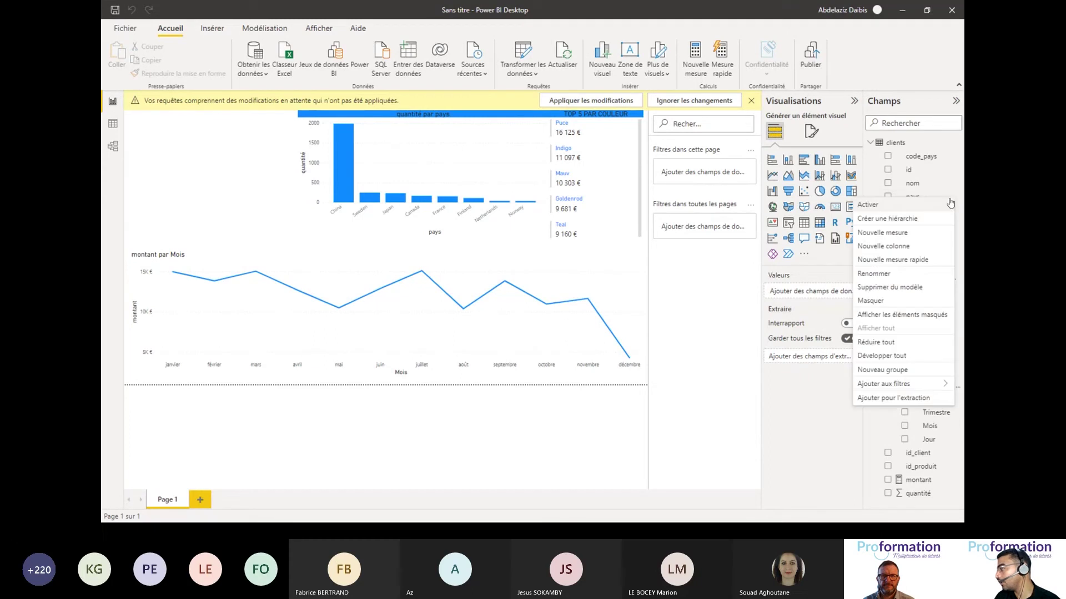
pyautogui.click(893, 371)
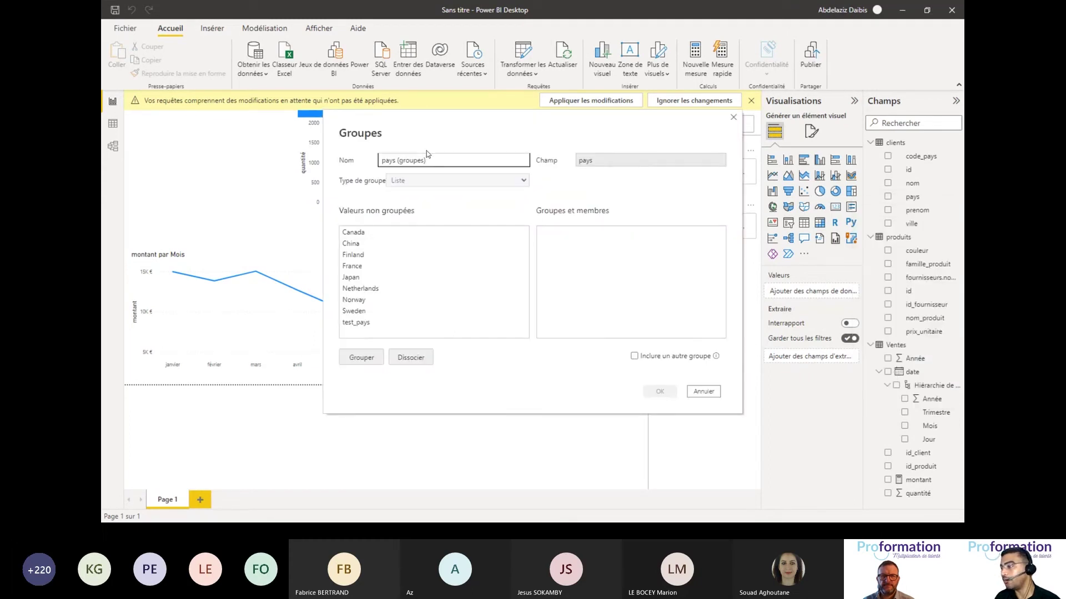
pyautogui.moveTo(426, 160); pyautogui.dragTo(348, 161)
pyautogui.write('Marché')
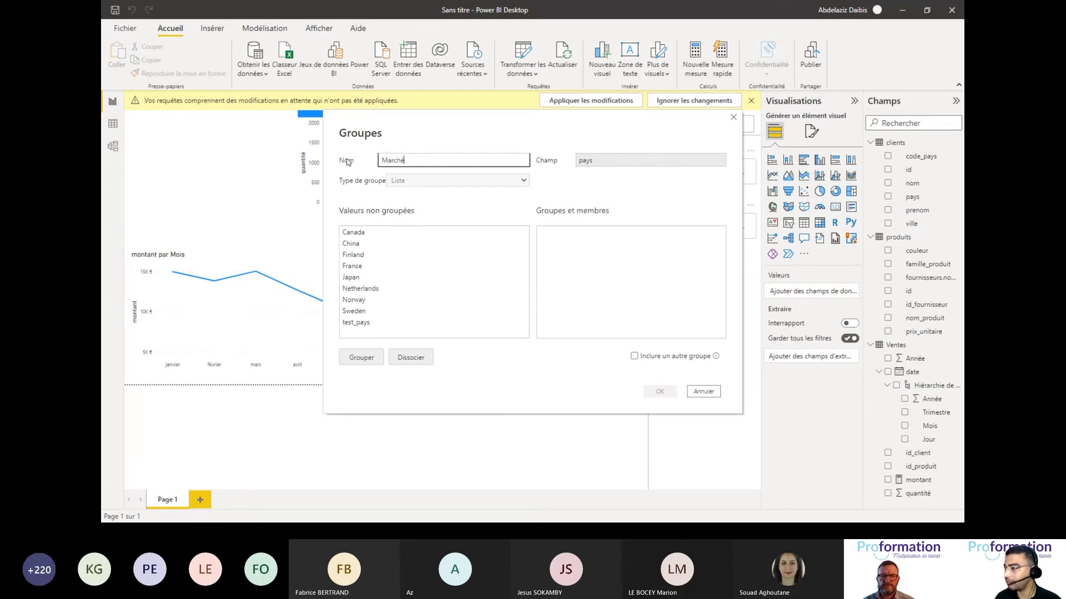
pyautogui.write('s')
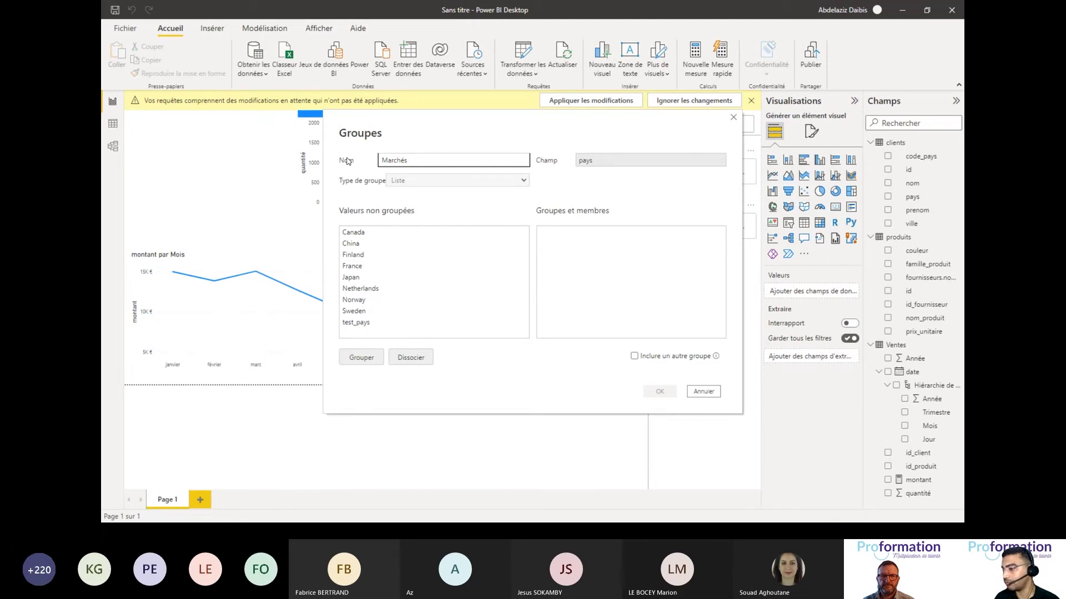
# Group Canada and test_pays together and name the group Amérique.
pyautogui.click(366, 266)
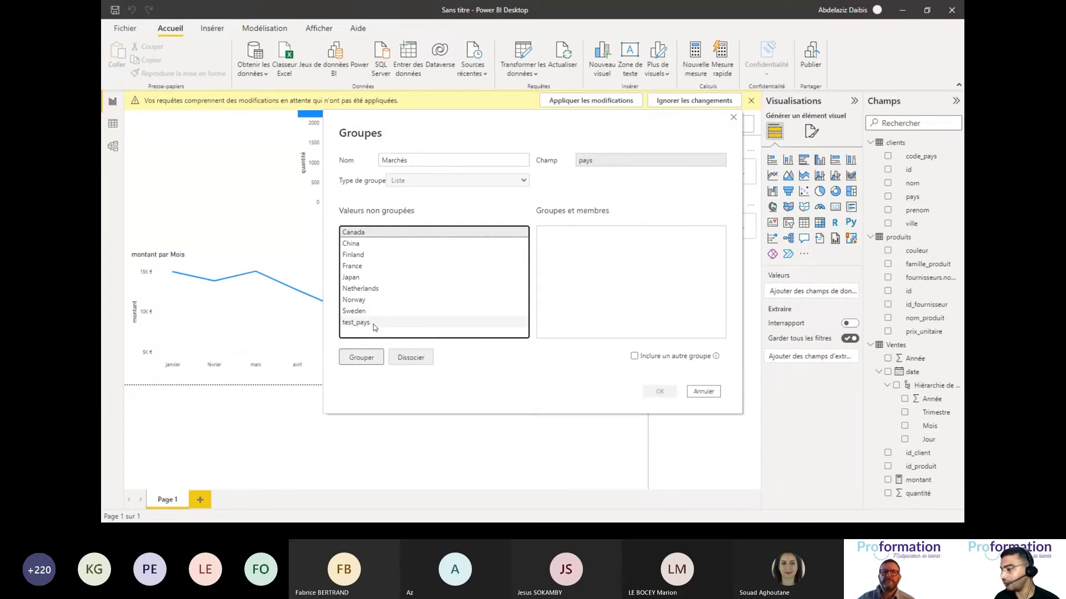
pyautogui.click(362, 358)
pyautogui.doubleClick(602, 233)
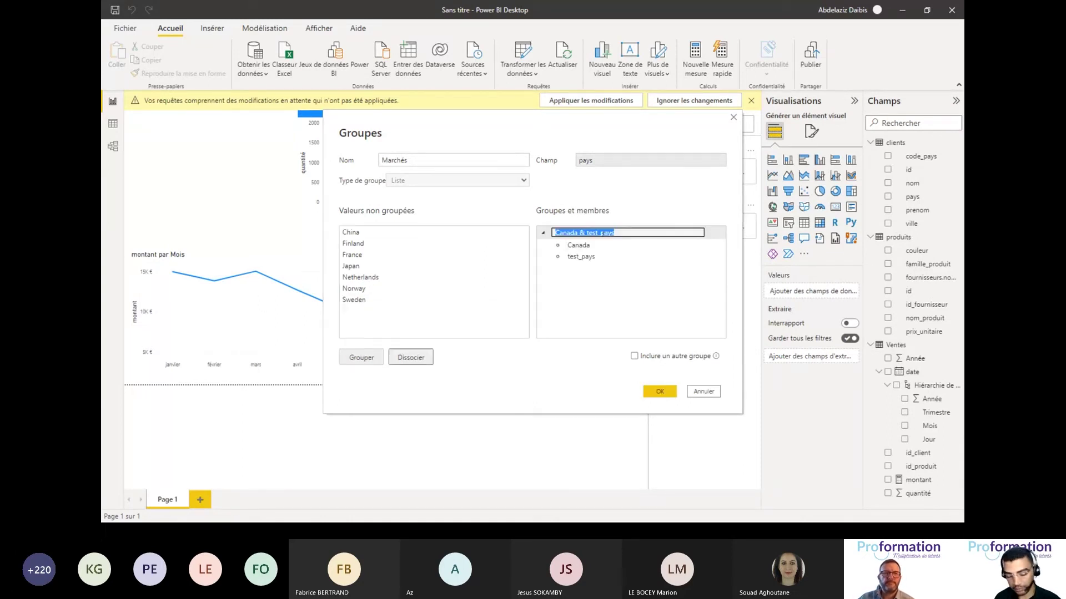
pyautogui.write('Amérique')
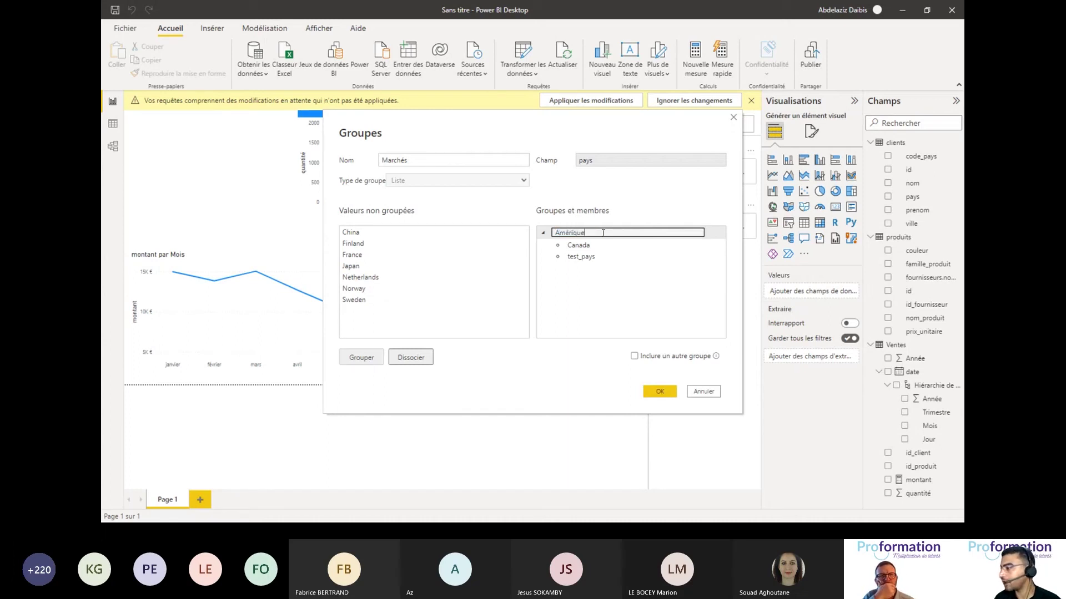
# Group China and Japan together and name the group ASIE.
pyautogui.click(368, 233)
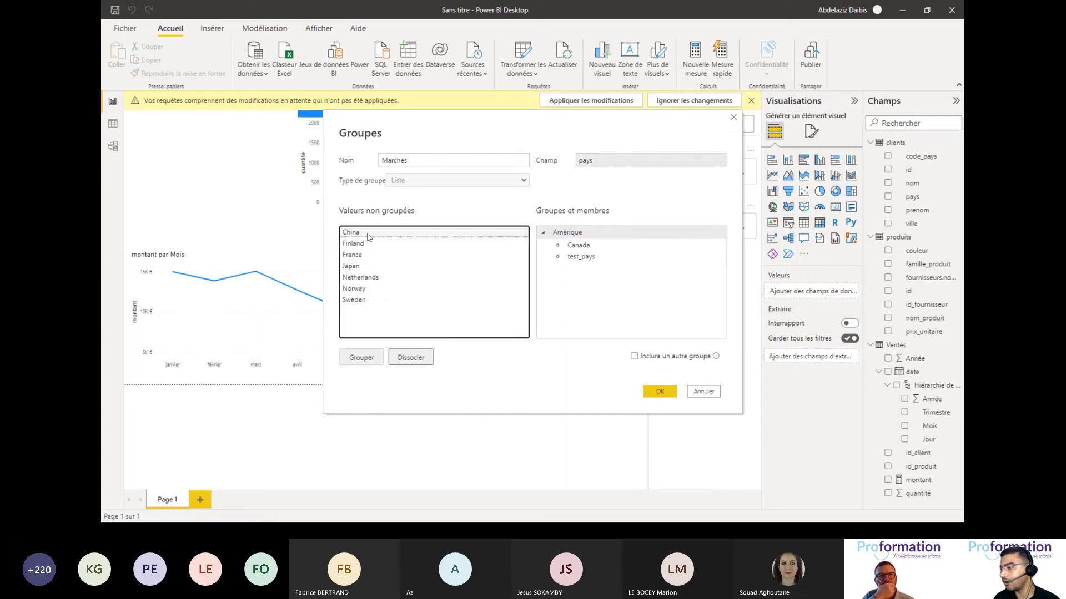
pyautogui.keyDown('ctrl'); pyautogui.click(351, 266); pyautogui.keyUp('ctrl')
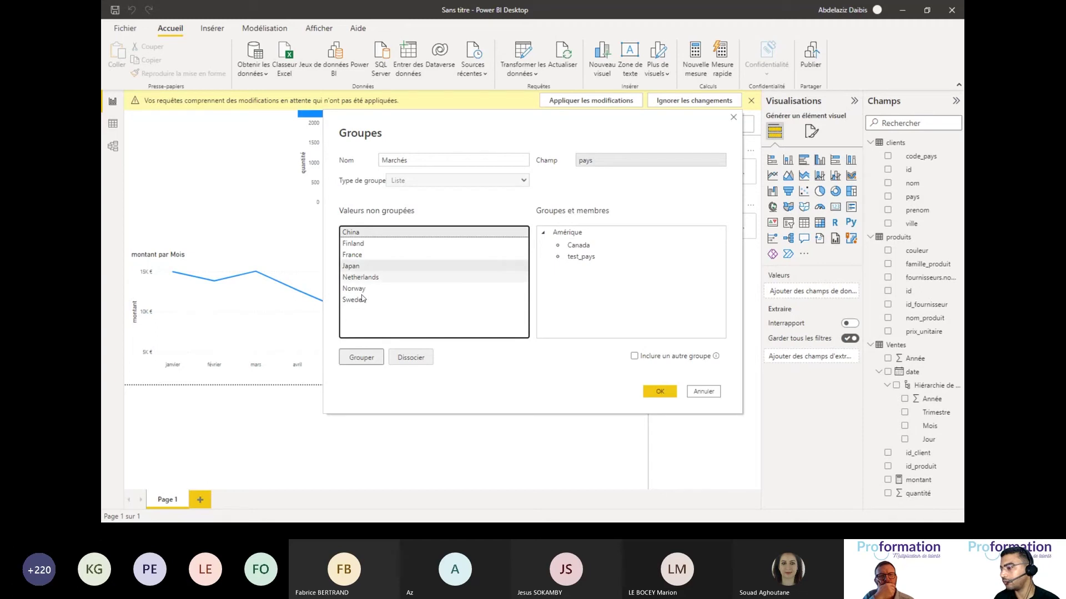
pyautogui.click(362, 358)
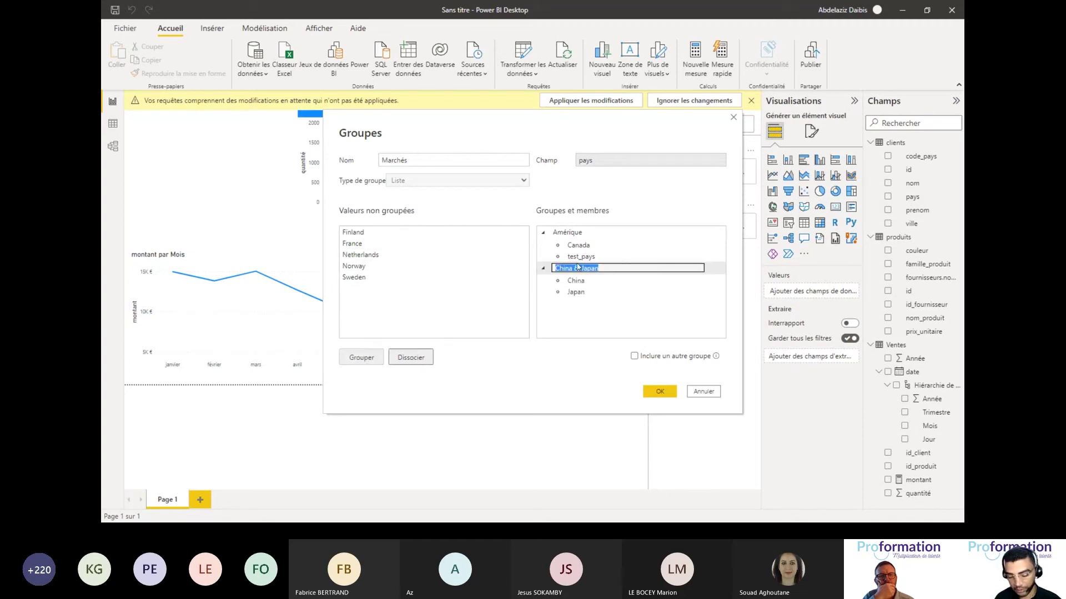
pyautogui.write('ASIE')
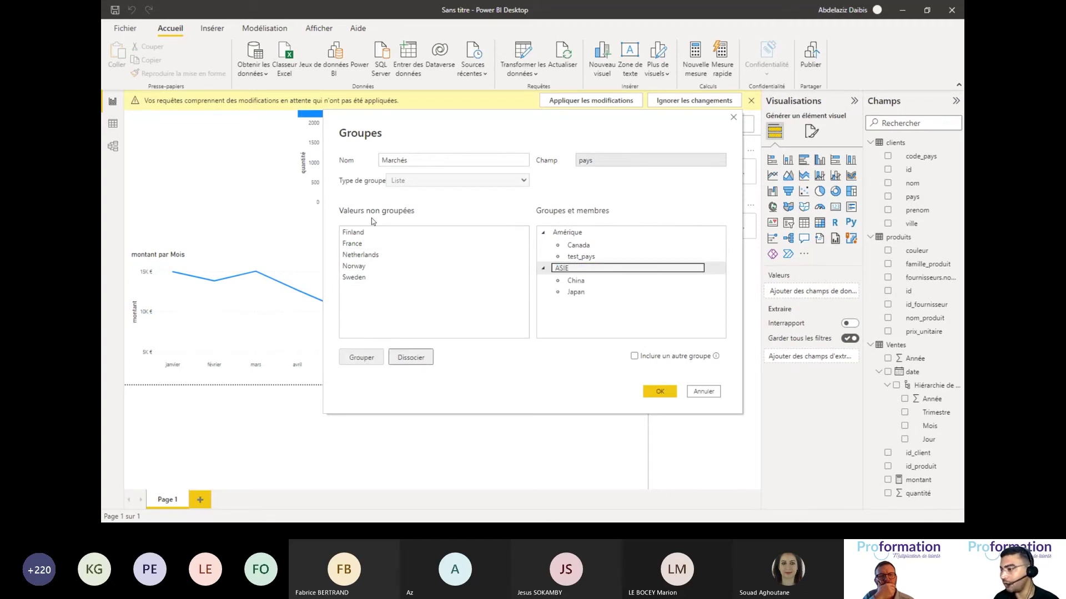
# Group Finland, France, Netherlands, Norway and Sweden together as EUROPE and validate the Marchés grouping.
pyautogui.click(372, 232)
pyautogui.keyDown('shift'); pyautogui.click(365, 277); pyautogui.keyUp('shift')
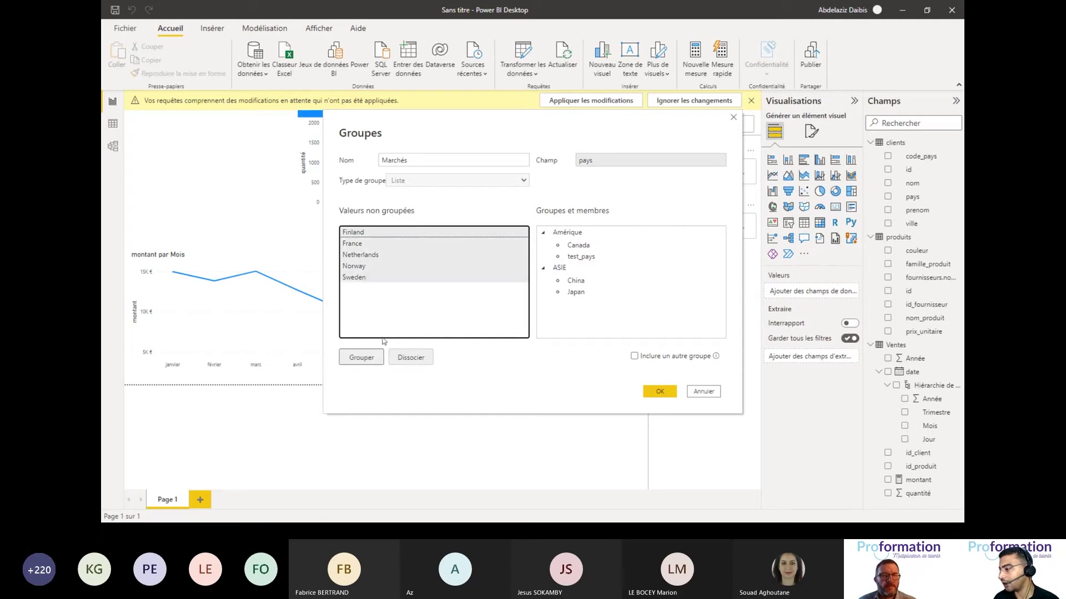
pyautogui.click(361, 357)
pyautogui.write('EUROP')
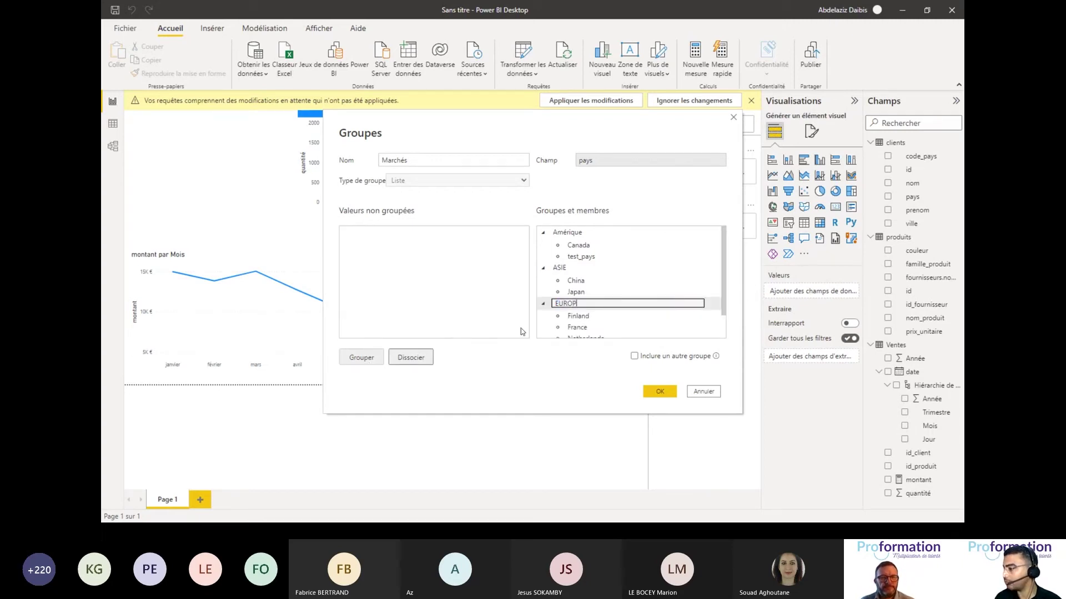
pyautogui.write('E')
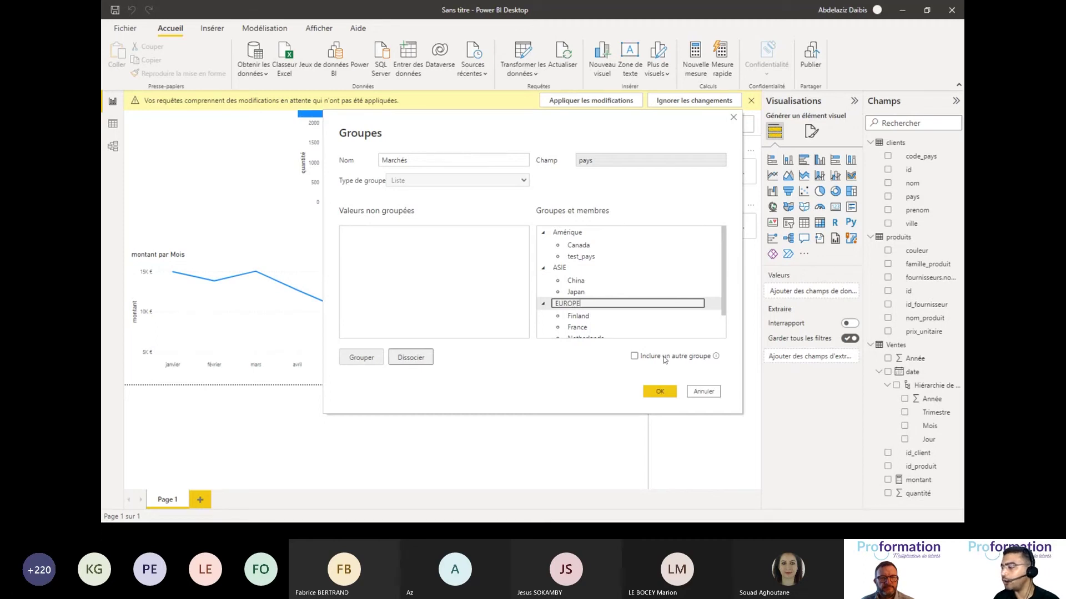
pyautogui.click(665, 392)
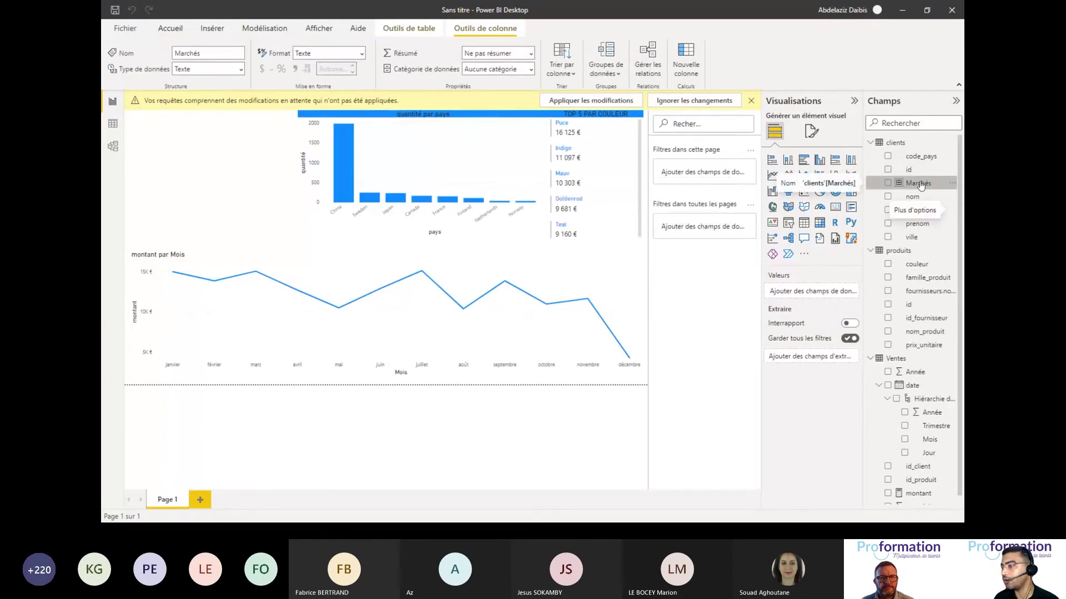
# Add the Marchés field to the empty area beside the quantité par pays chart as a compact slicer.
pyautogui.moveTo(920, 185); pyautogui.dragTo(187, 134)
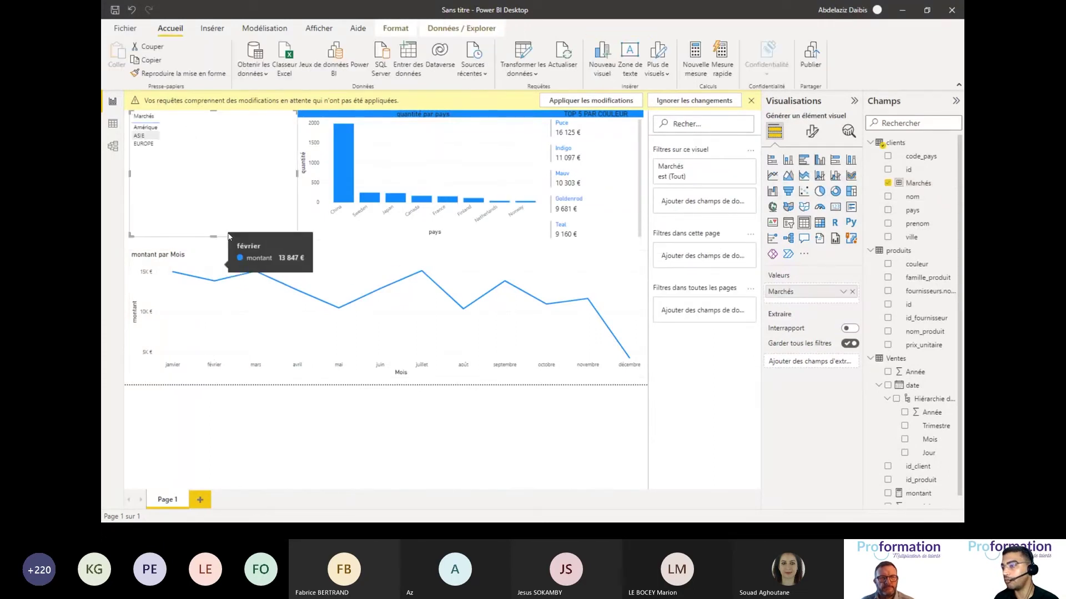
pyautogui.moveTo(296, 235); pyautogui.dragTo(261, 197)
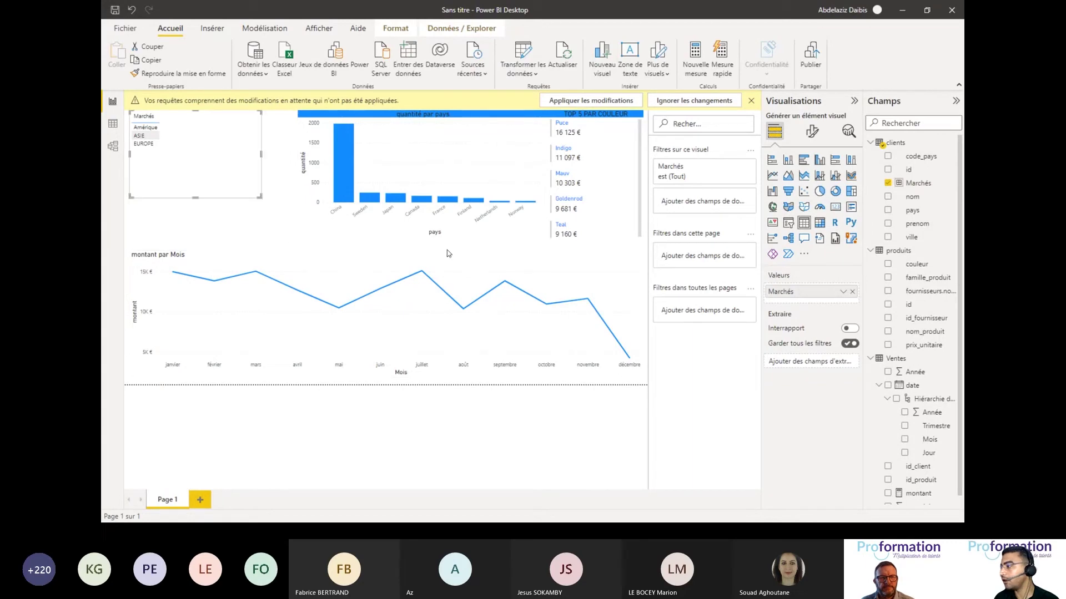
pyautogui.click(787, 223)
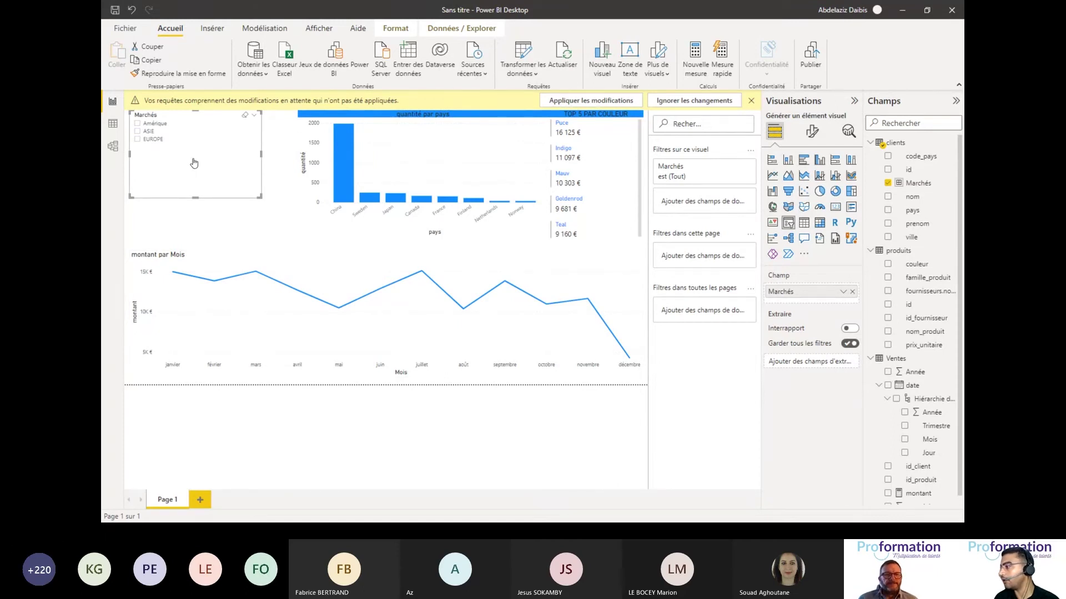
# Set the Marchés slicer's orientation to Horizontale and resize it wider and shorter to fit beside the bar chart.
pyautogui.click(812, 131)
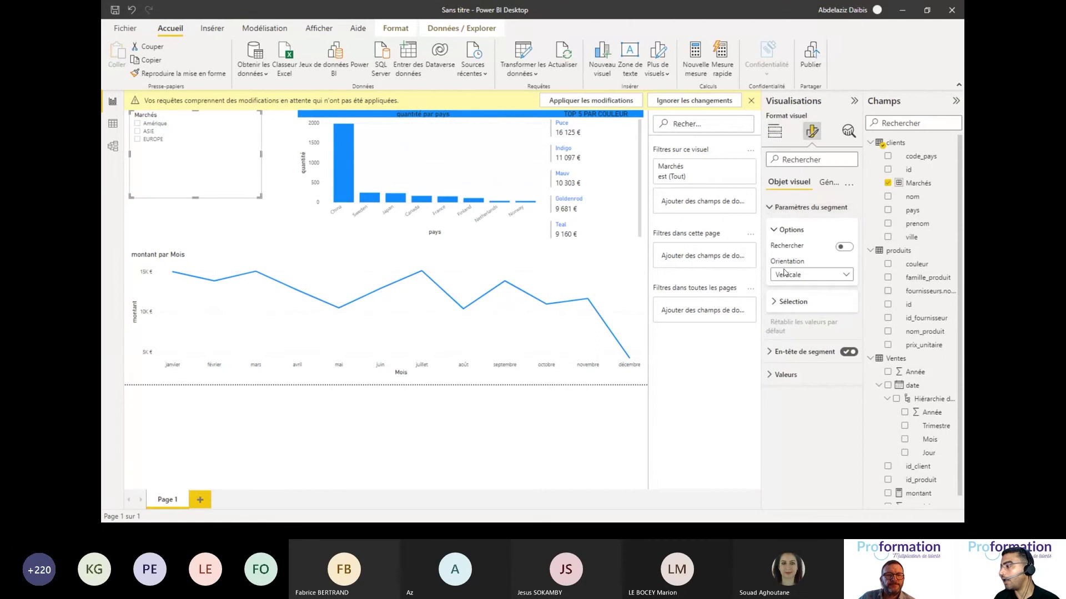
pyautogui.click(815, 279)
pyautogui.click(784, 304)
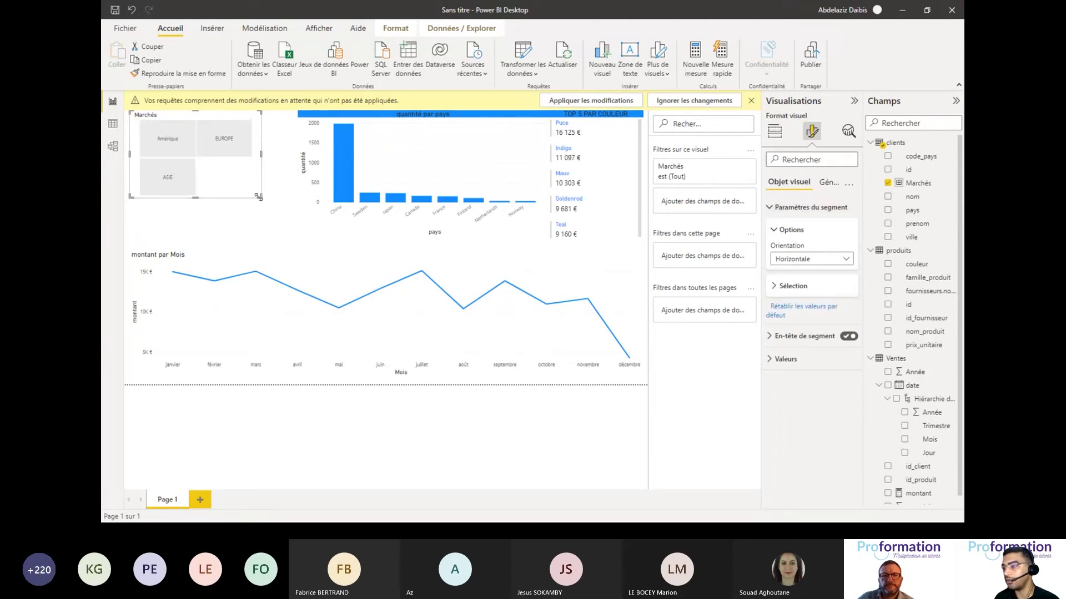
pyautogui.moveTo(258, 197); pyautogui.dragTo(294, 167)
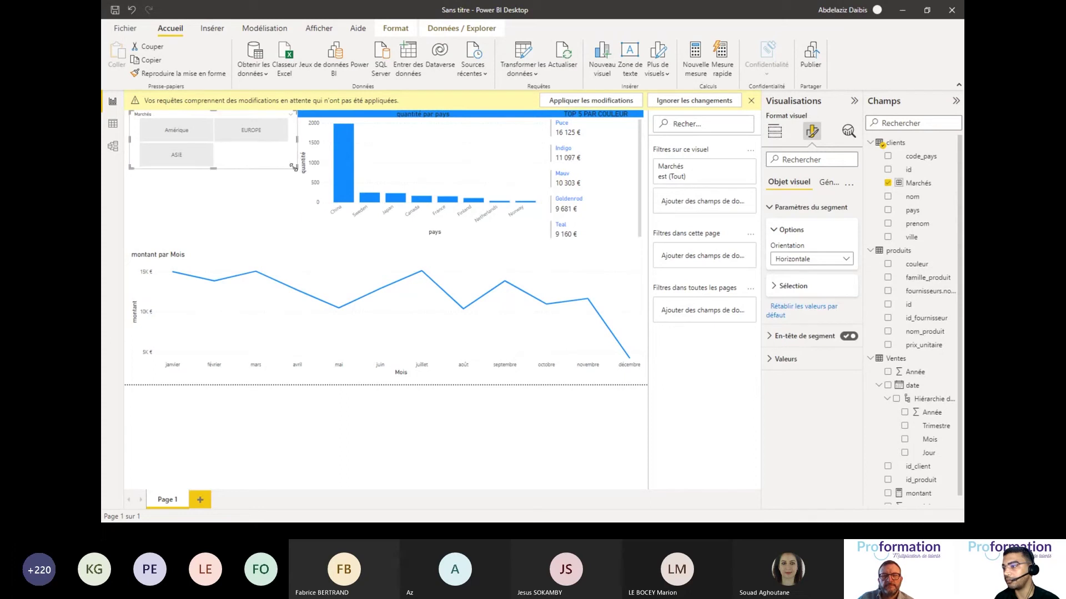
pyautogui.click(236, 216)
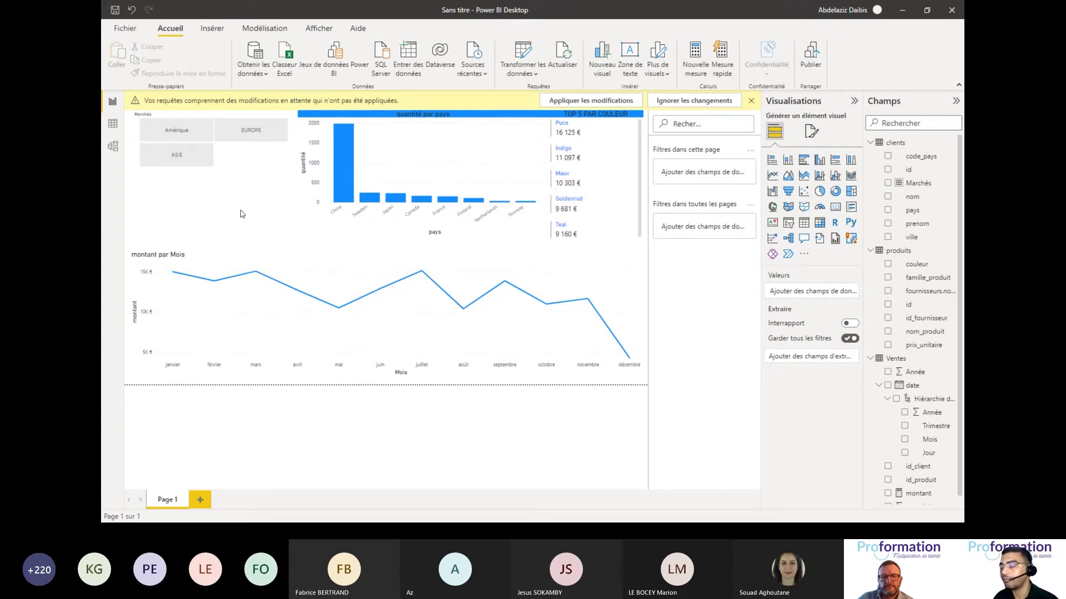
# Cross-highlight the visuals by China, juillet and mai in turn, inspect China's highlighted quantity, and clear the mai selection.
pyautogui.click(351, 171)
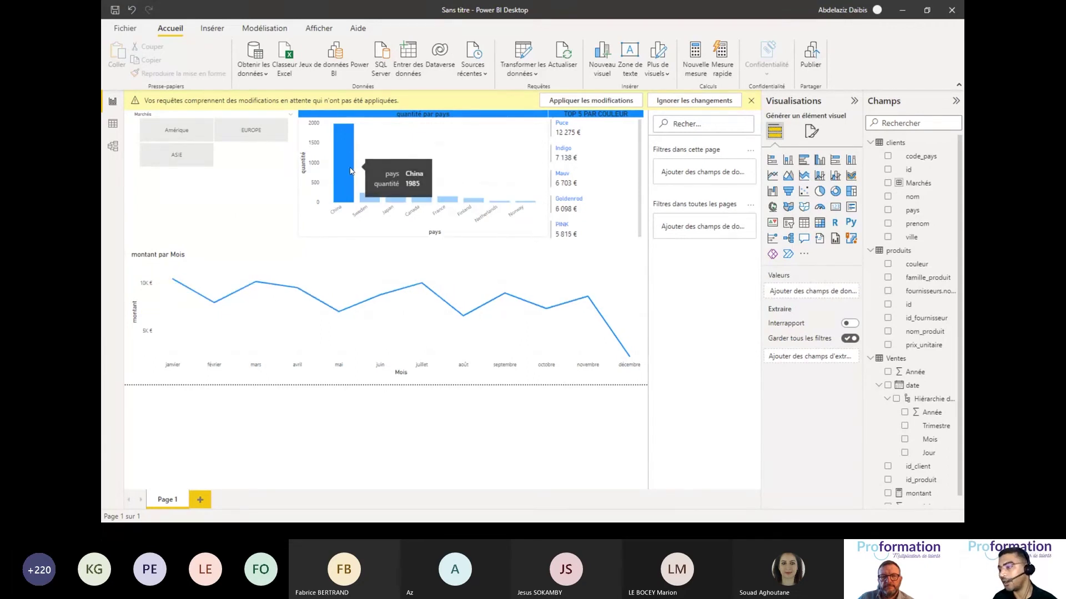
pyautogui.click(419, 288)
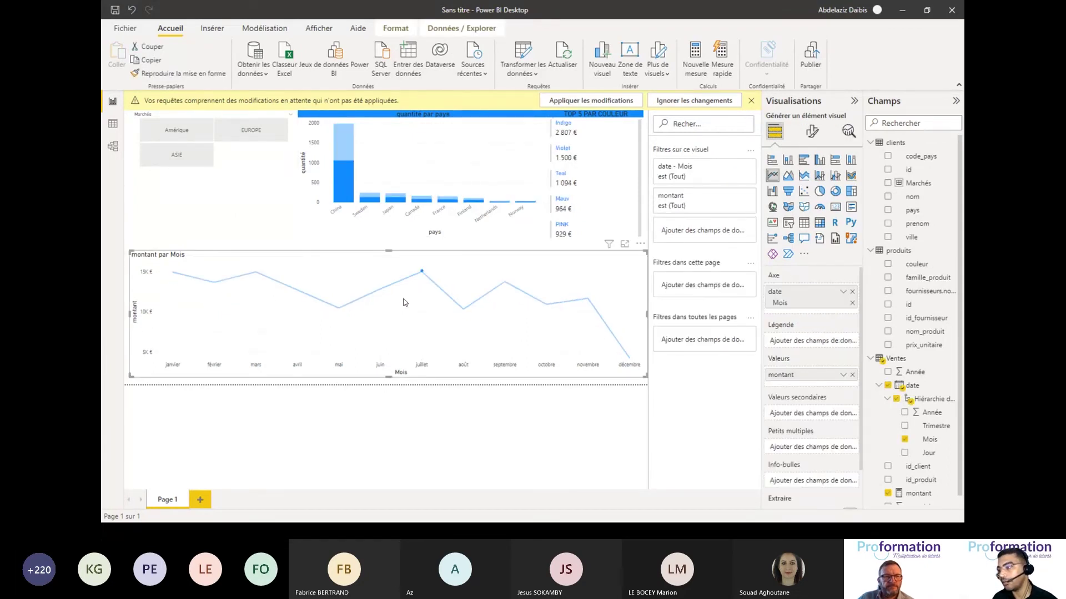
pyautogui.click(339, 308)
pyautogui.click(277, 210)
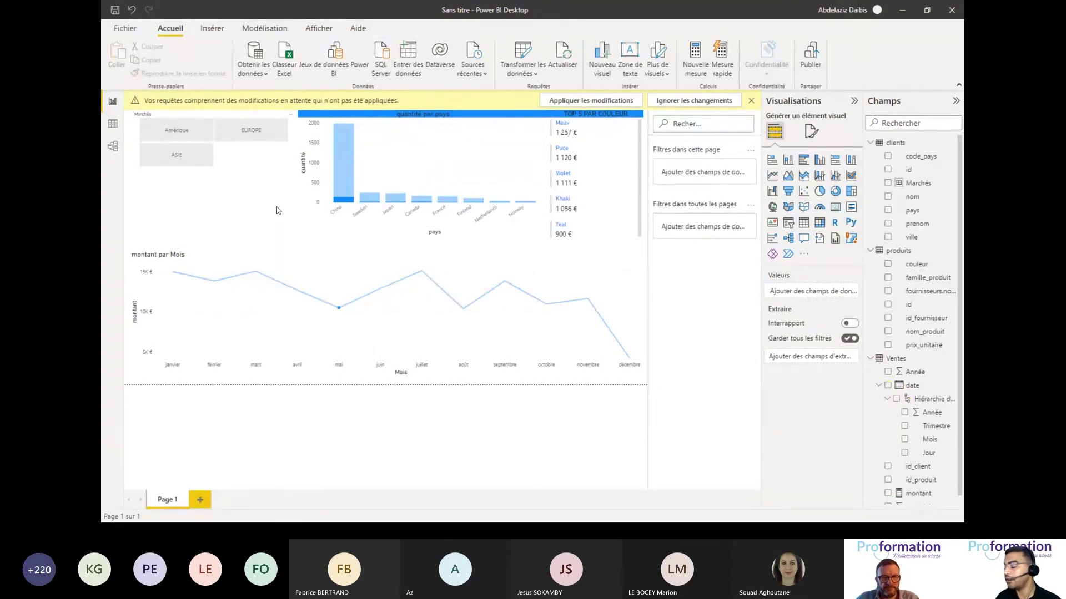
pyautogui.moveTo(342, 179)
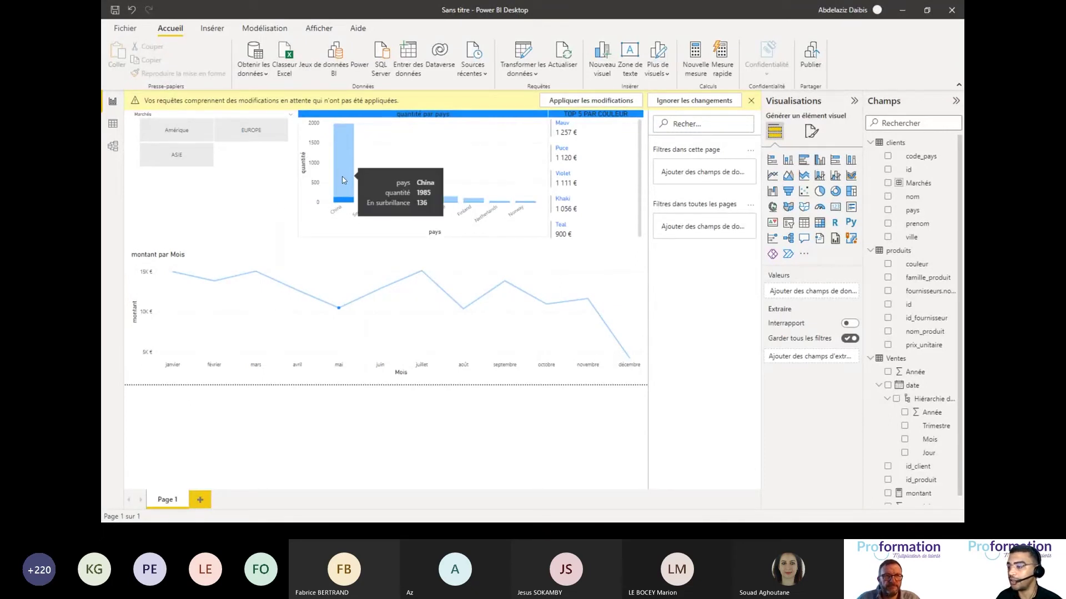
pyautogui.click(339, 306)
# Filter the report with the Marchés slicer by EUROPE, switch it to ASIE, and deselect the slicer.
pyautogui.click(247, 141)
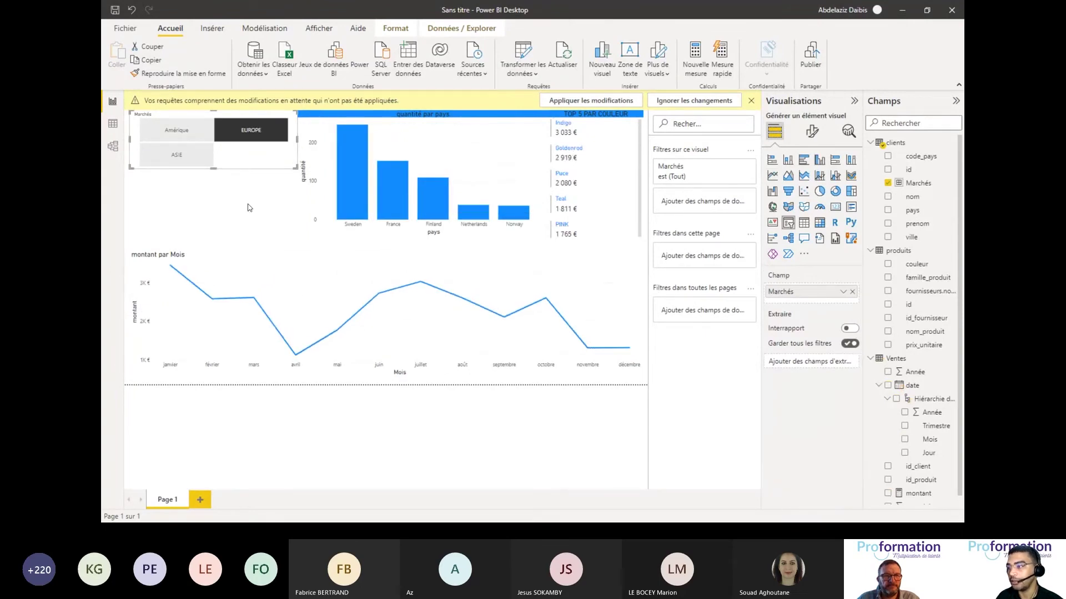
pyautogui.click(190, 166)
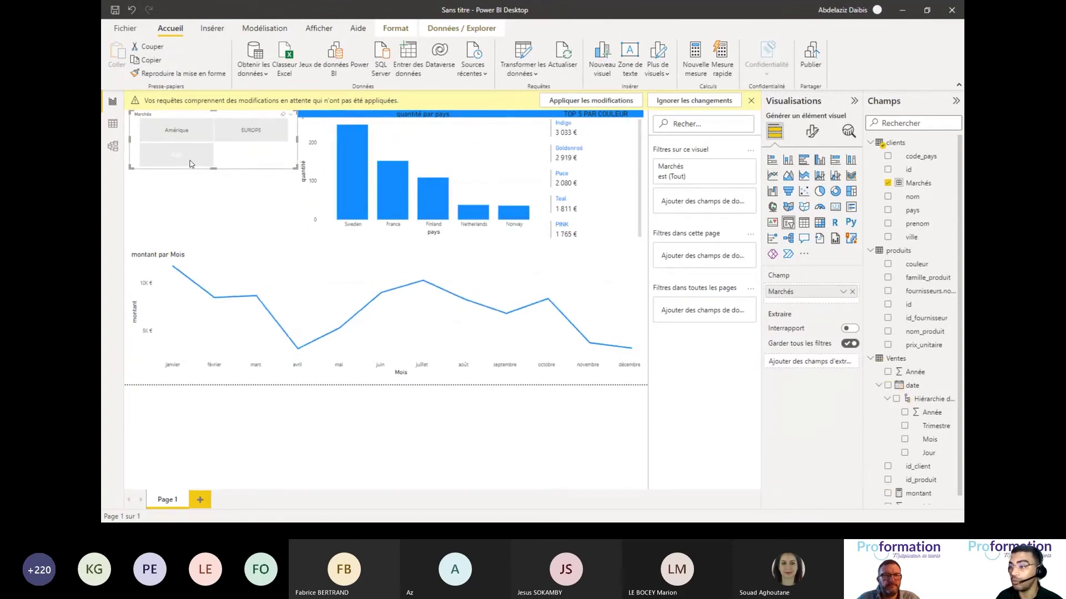
pyautogui.click(201, 205)
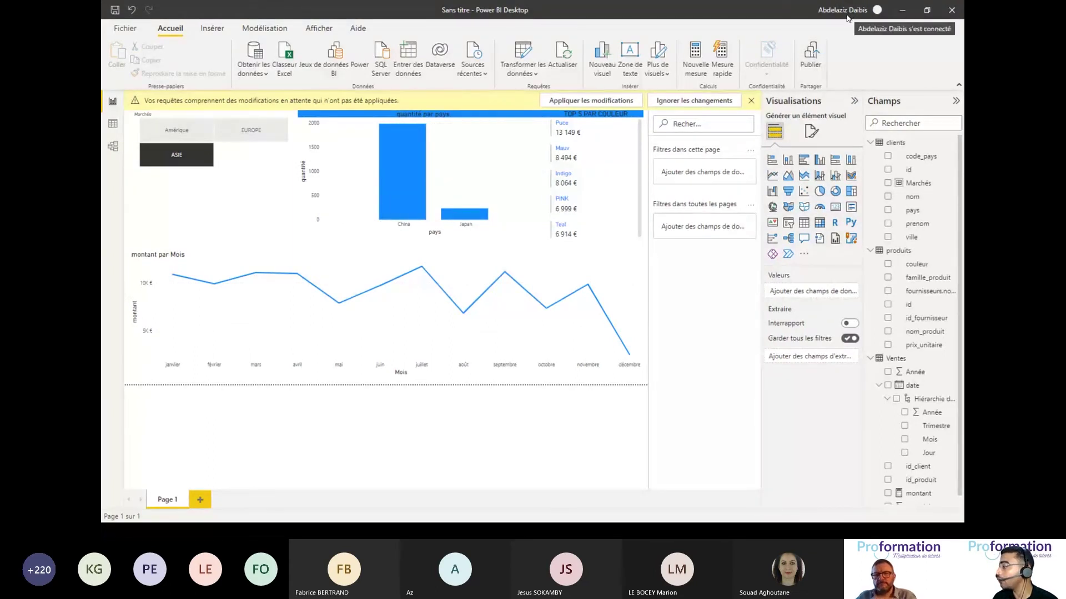
# Start publishing the report, postpone the pending query changes, and save the file as EXO WEB in the FORMATION POWERBI EXO folder.
pyautogui.click(811, 61)
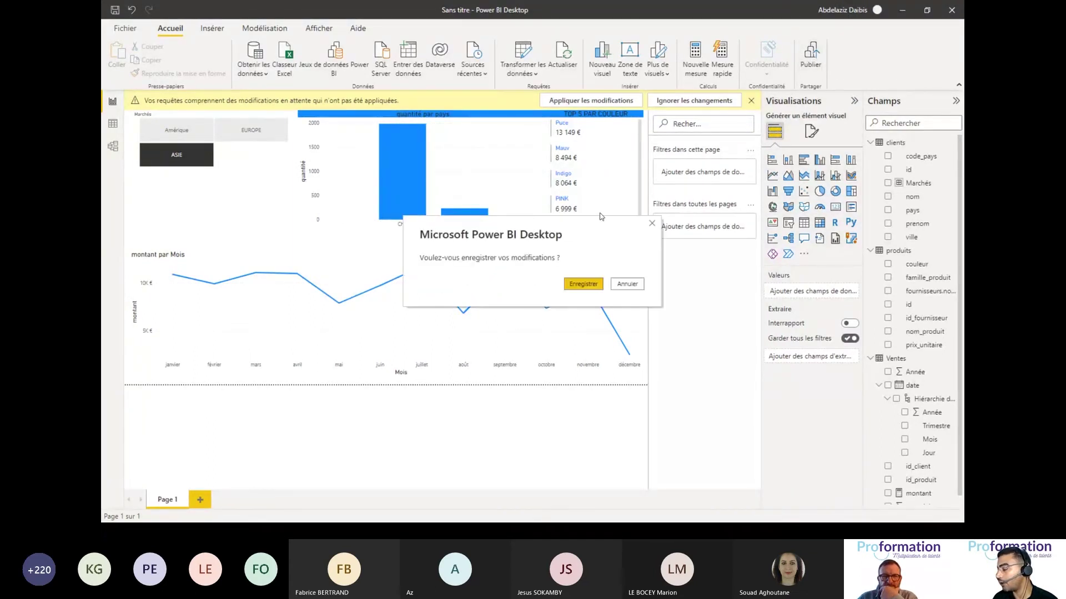
pyautogui.click(583, 285)
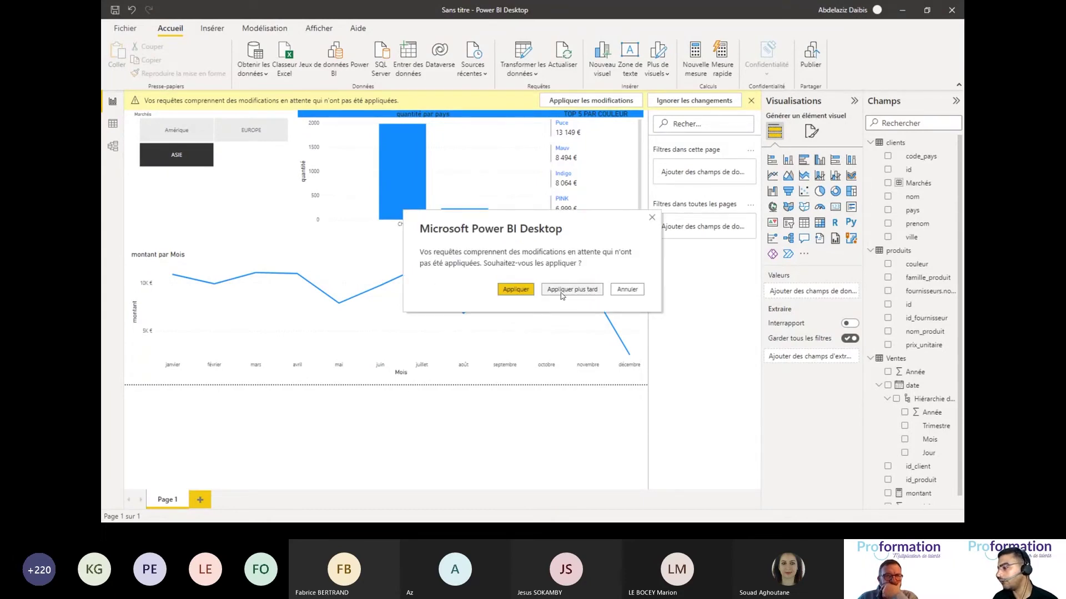
pyautogui.click(561, 292)
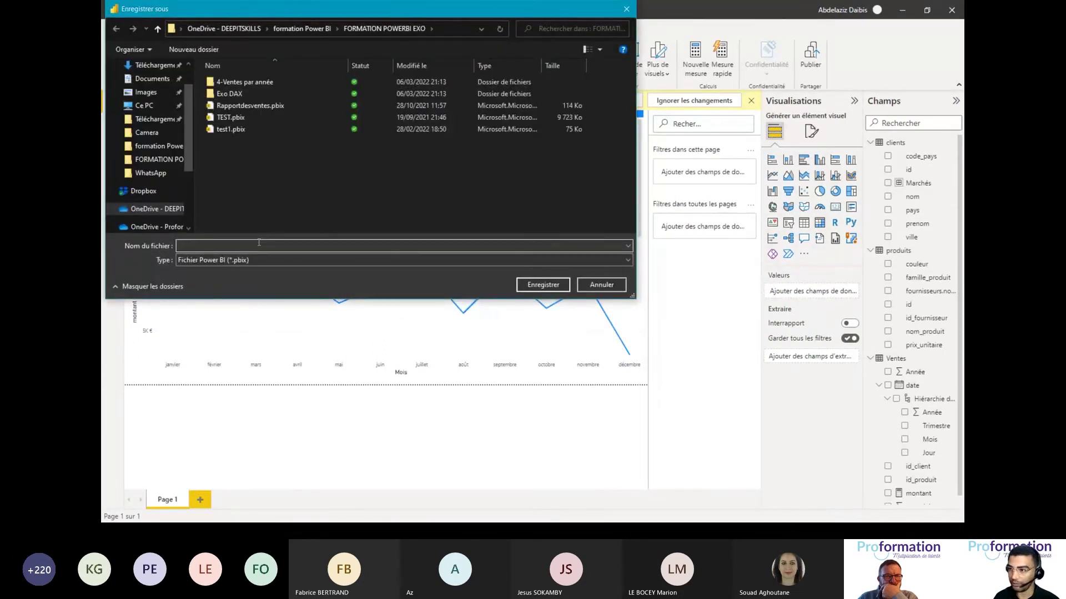
pyautogui.write('EXO')
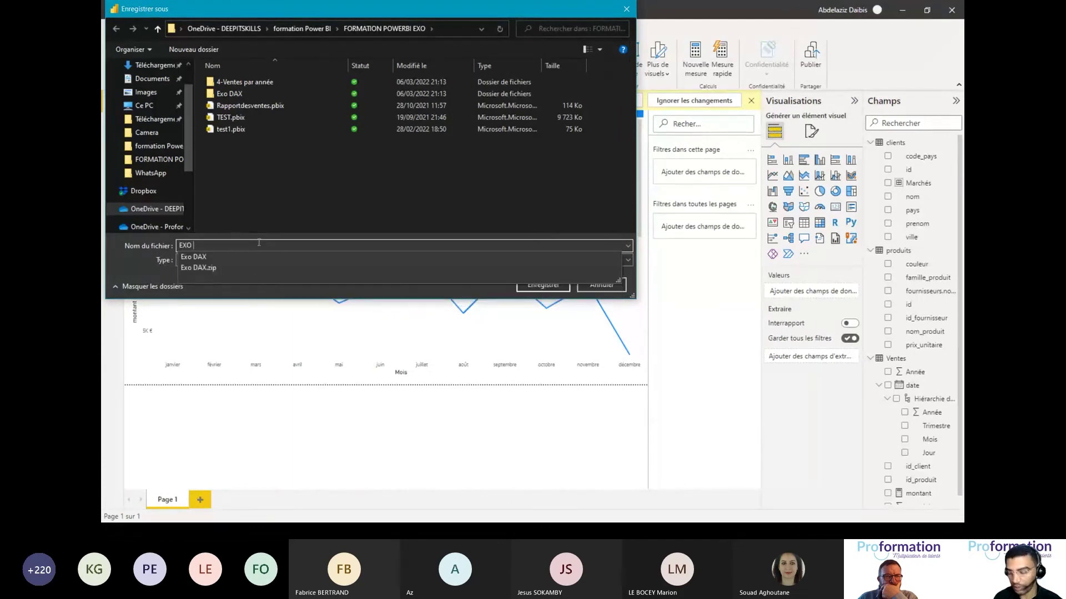
pyautogui.write(' WI')
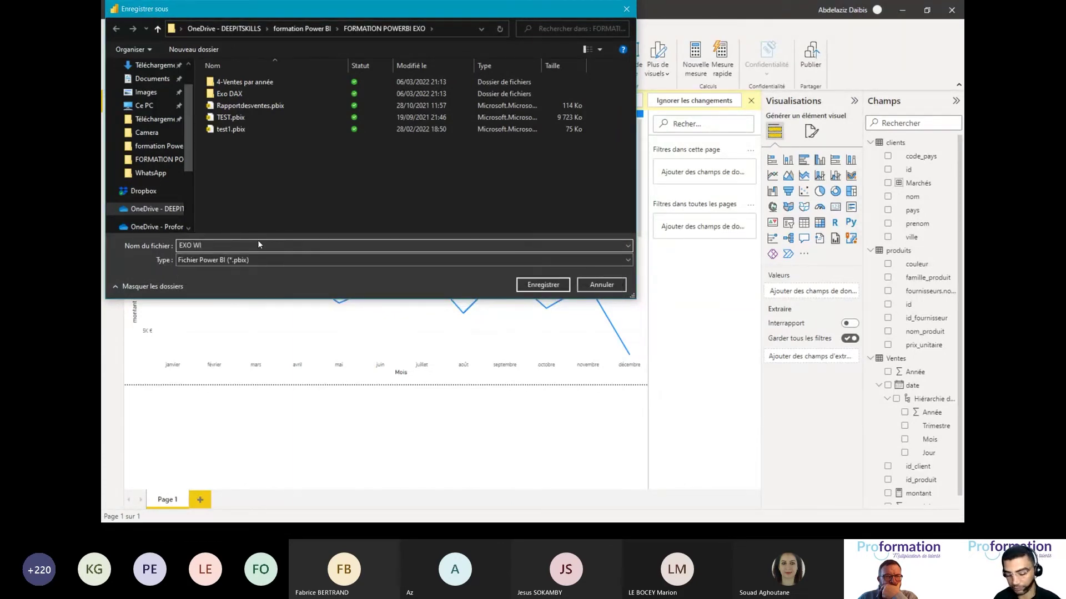
pyautogui.press('BackSpace')
pyautogui.write('EV')
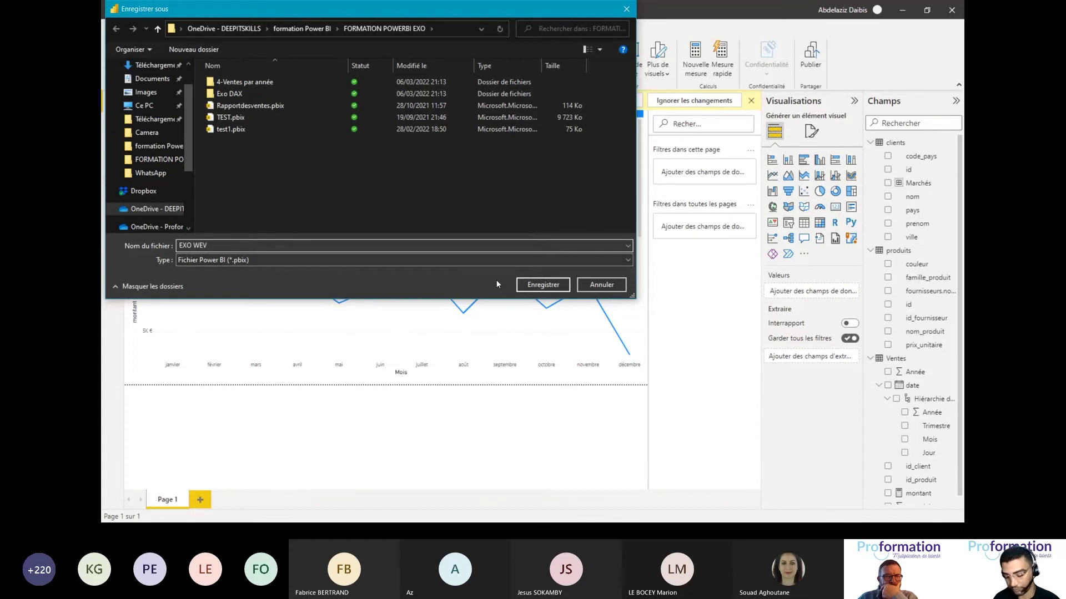
pyautogui.press('BackSpace')
pyautogui.write('B')
pyautogui.click(562, 289)
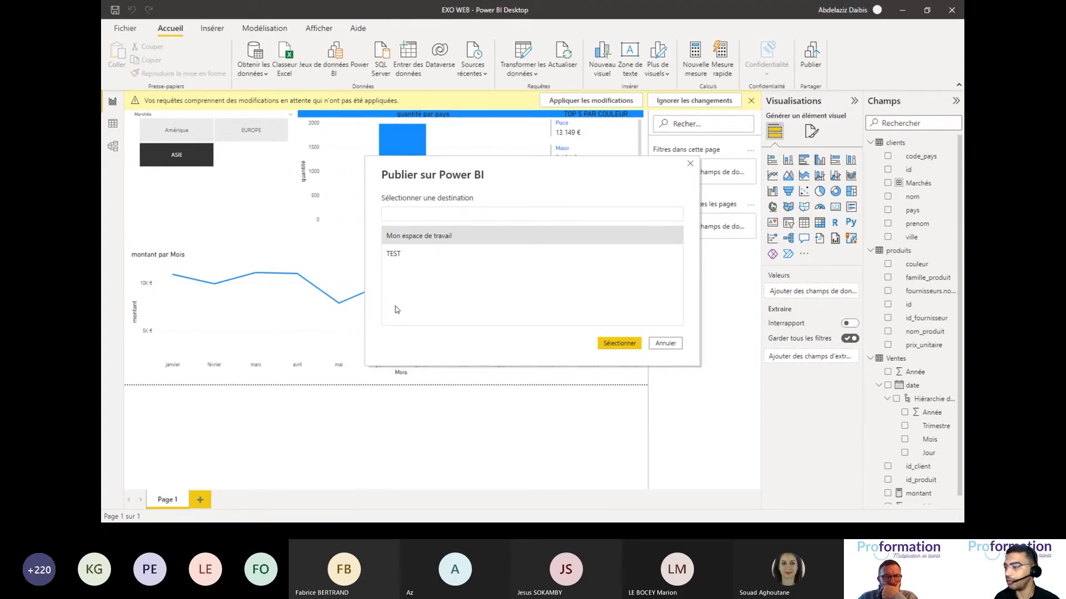
# Publish the report to Mon espace de travail and open EXO WEB.pbix in the Power BI service.
pyautogui.click(615, 344)
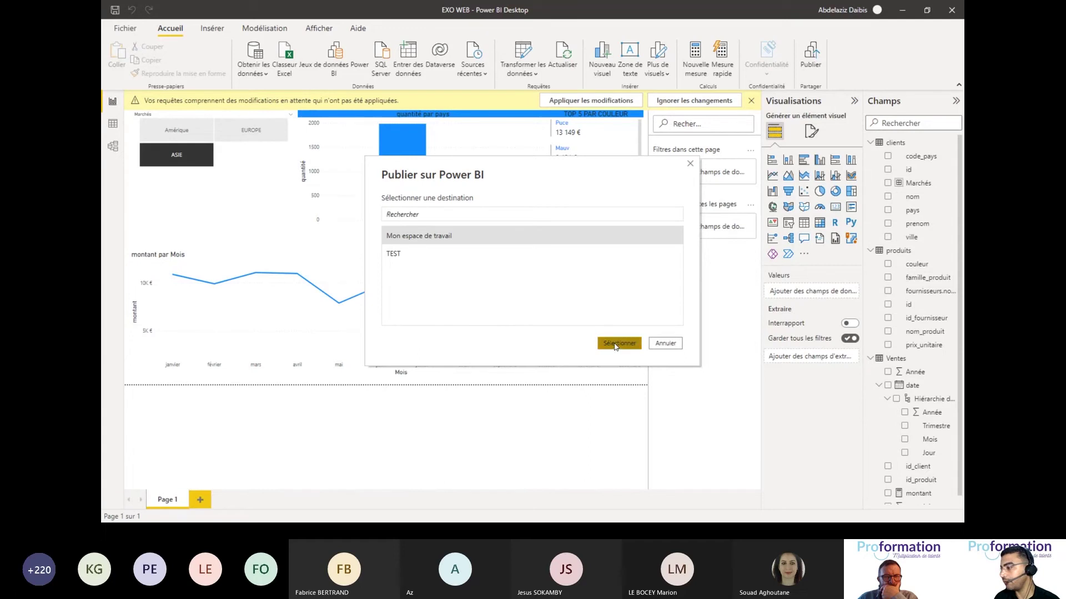
pyautogui.doubleClick(440, 244)
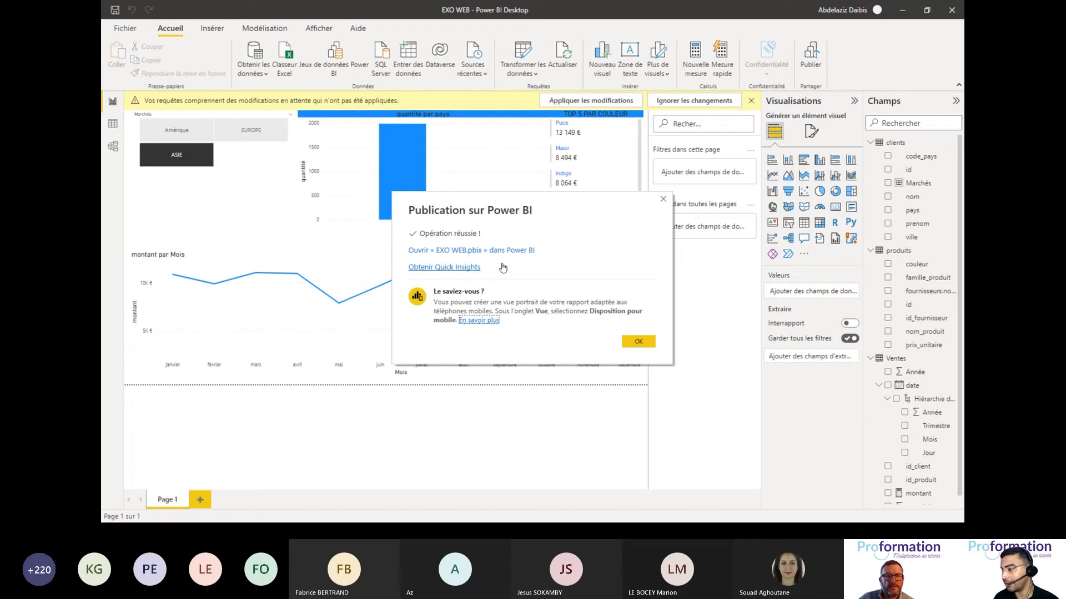
pyautogui.click(488, 250)
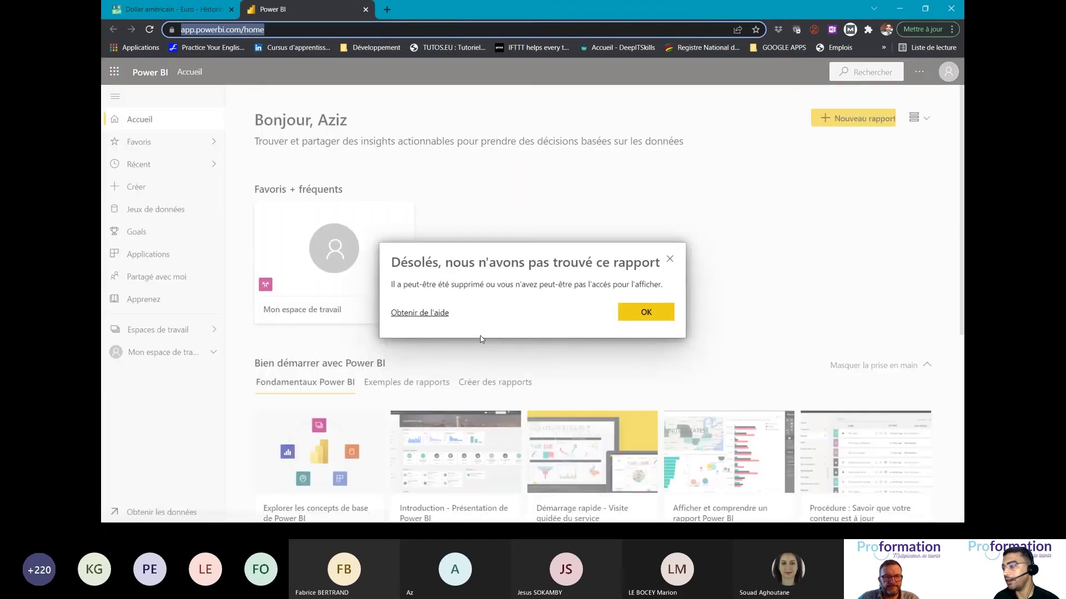
# Check Mon espace de travail for the published EXO WEB report, including after a page reload, and return to Power BI Desktop.
pyautogui.click(634, 315)
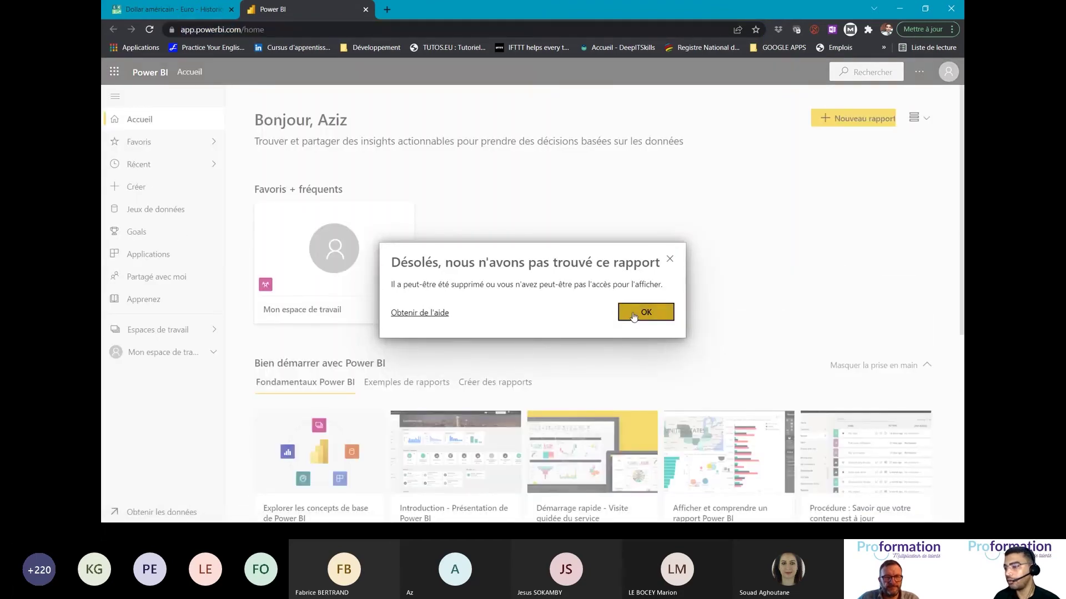
pyautogui.click(634, 315)
pyautogui.click(351, 258)
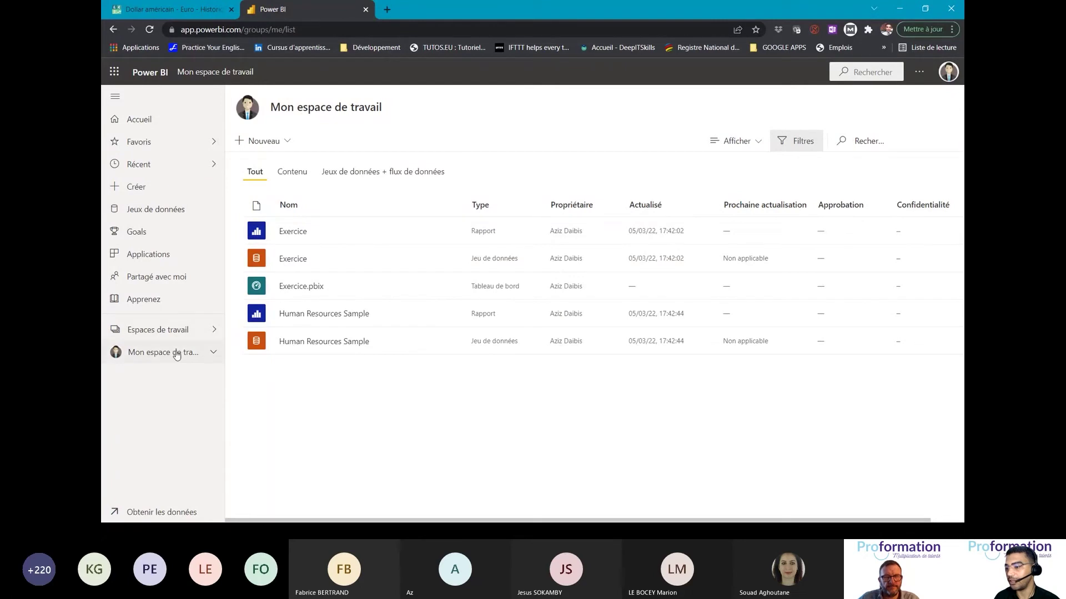
pyautogui.click(170, 331)
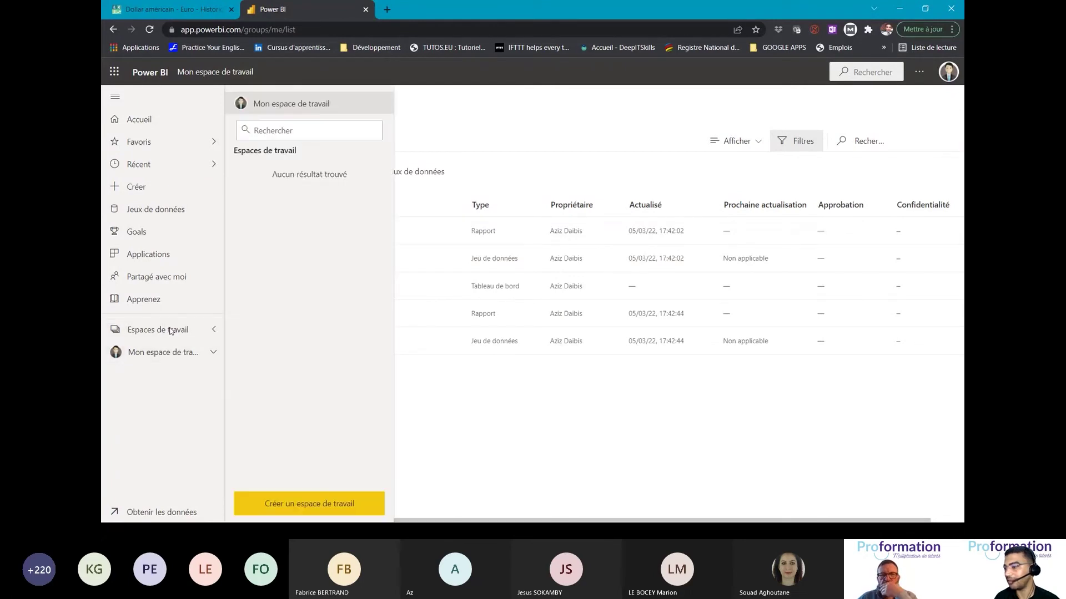
pyautogui.click(166, 355)
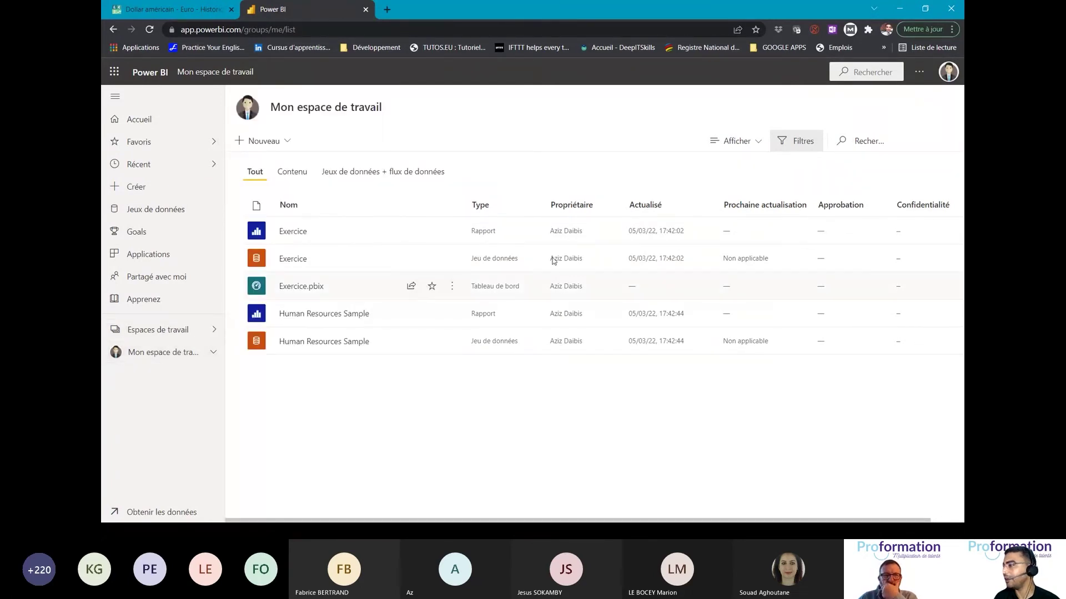
pyautogui.click(150, 30)
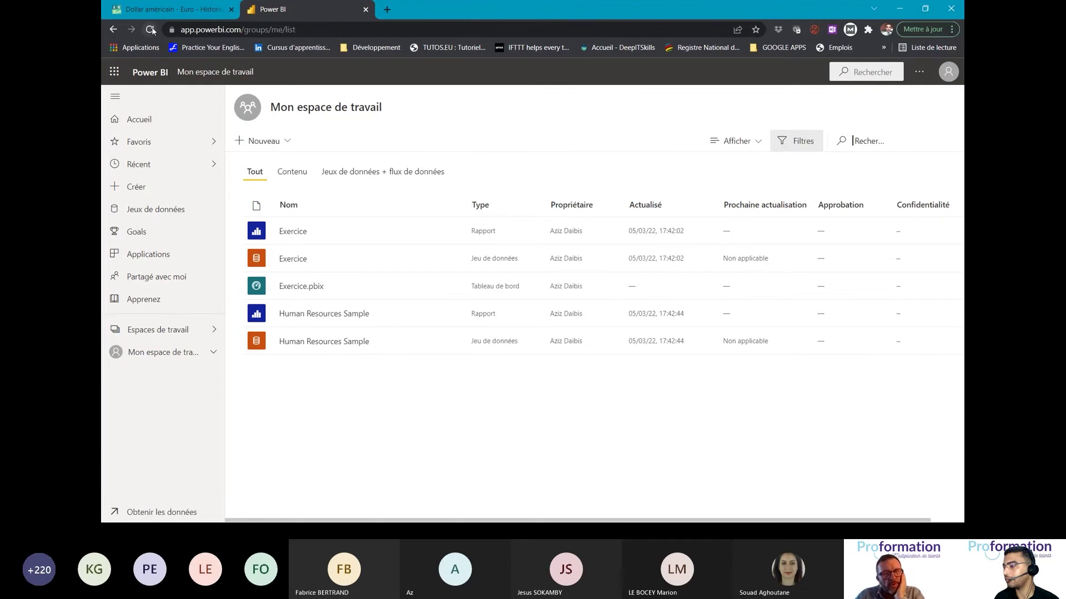
pyautogui.click(365, 9)
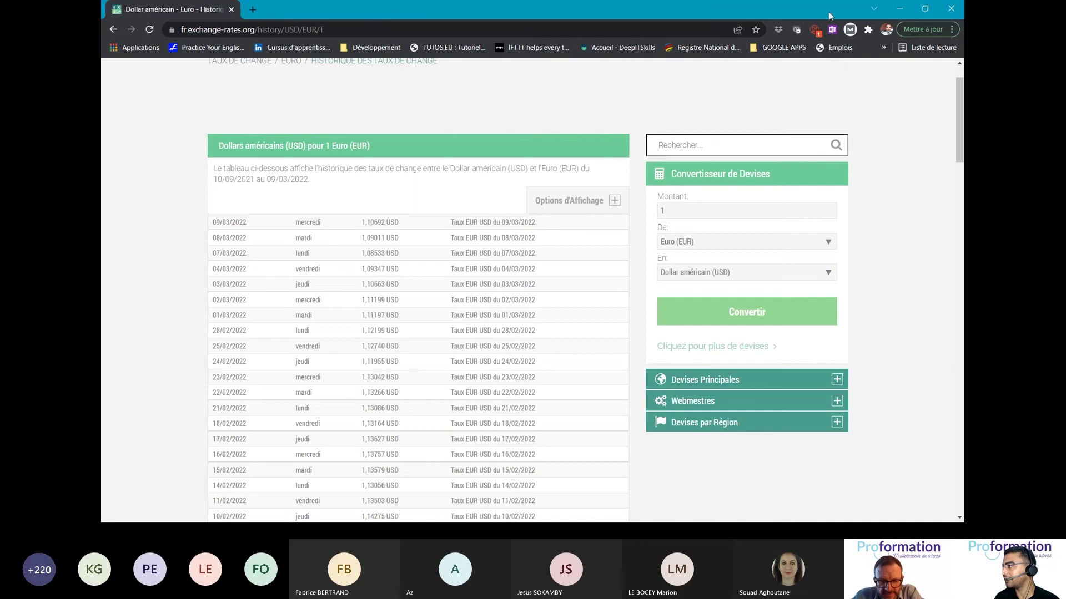
pyautogui.click(899, 8)
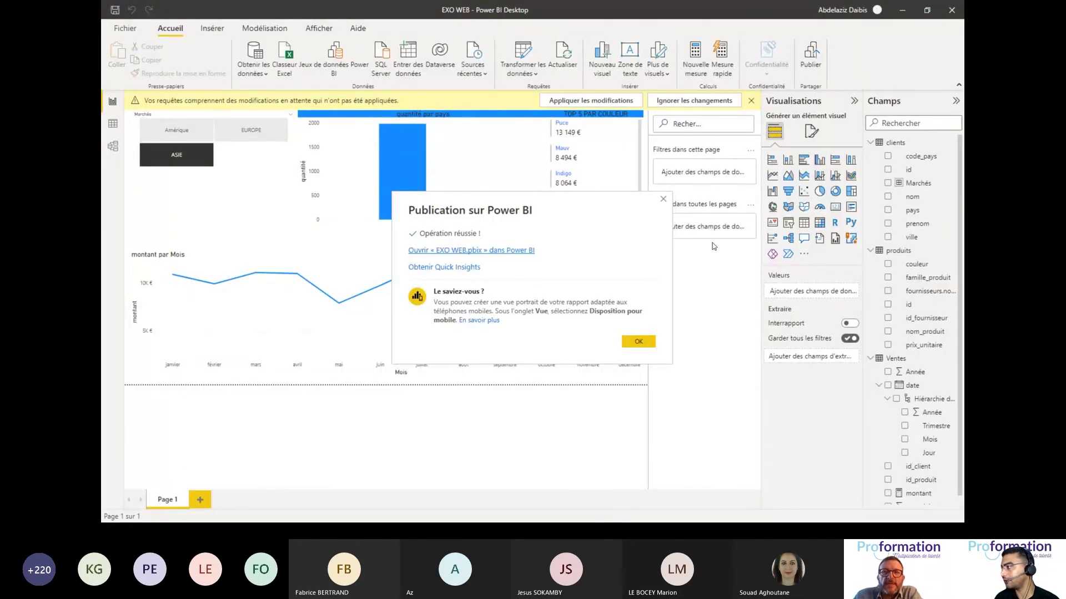
# Close the publication confirmation and postpone applying the pending query changes.
pyautogui.click(663, 200)
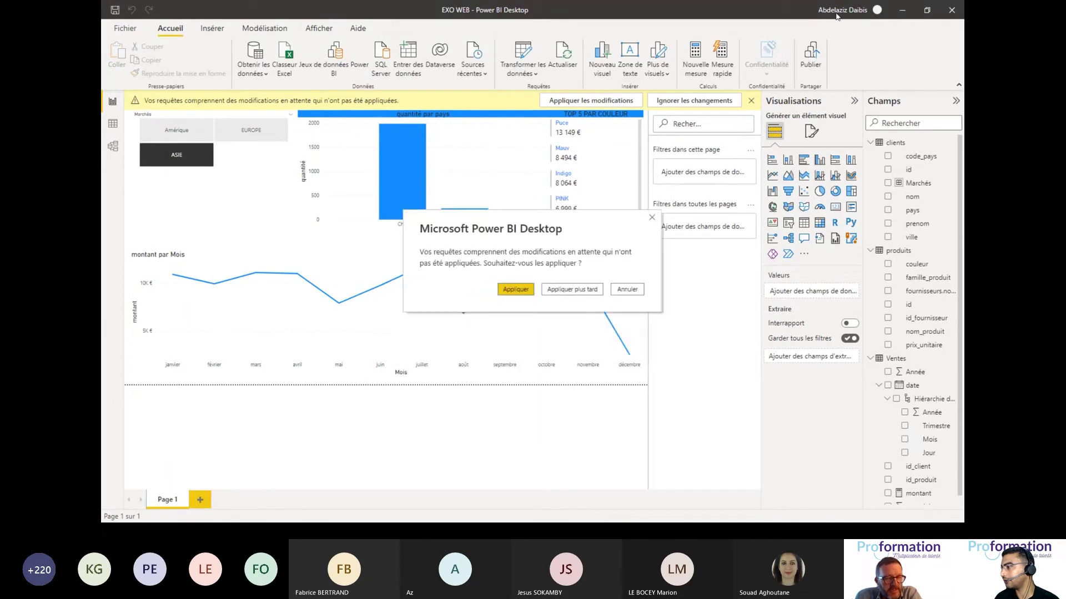
pyautogui.click(587, 290)
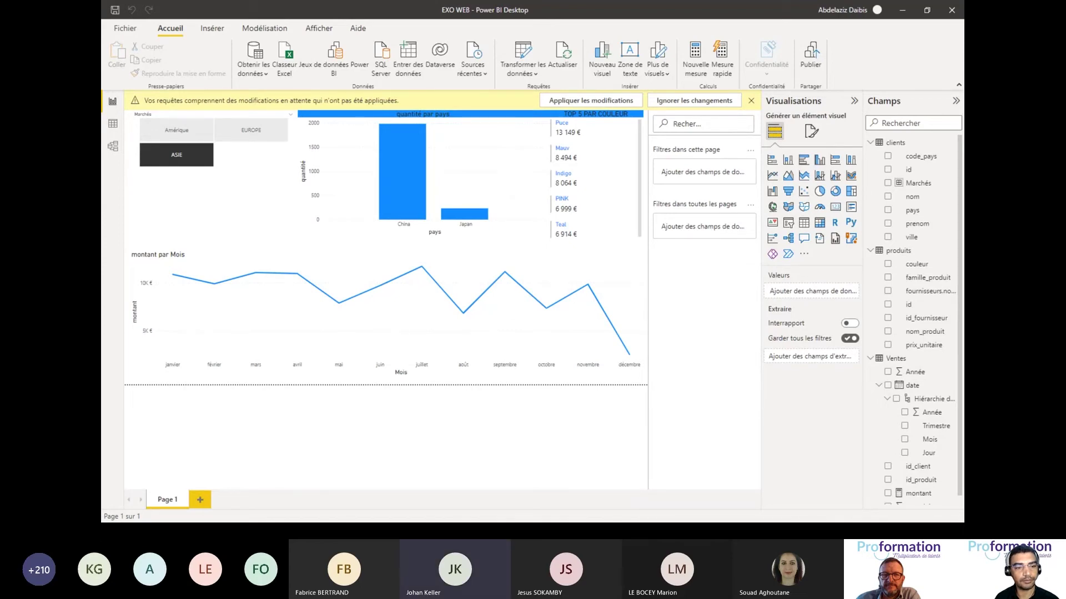
# Switch to the Power BI service in the browser, maximize it, and open the EXO WEB report from Mon espace de travail.
pyautogui.hotkey('alt', 'Tab')
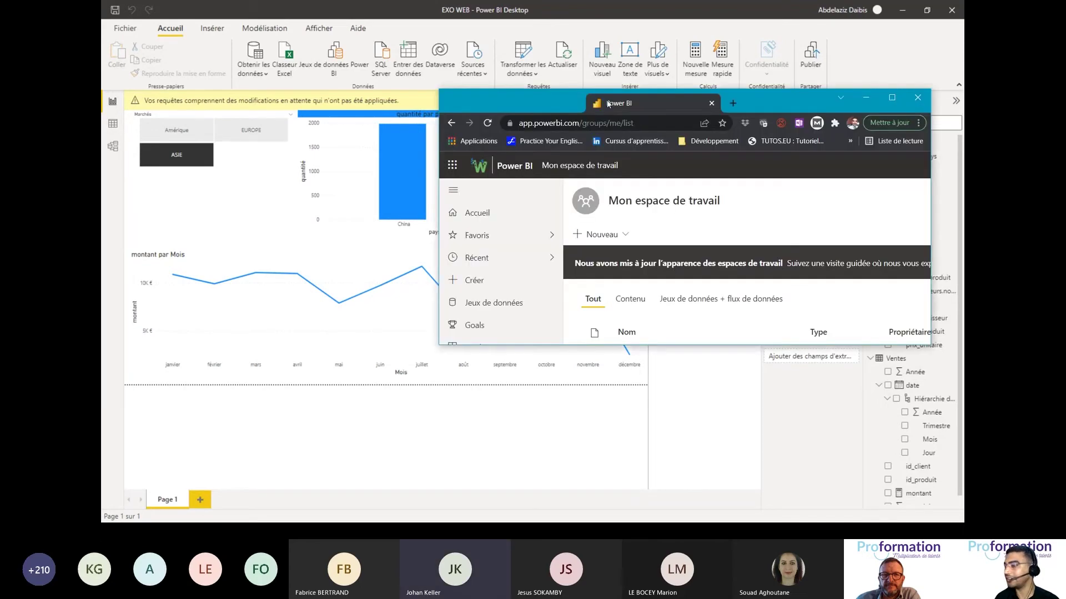
pyautogui.doubleClick(608, 104)
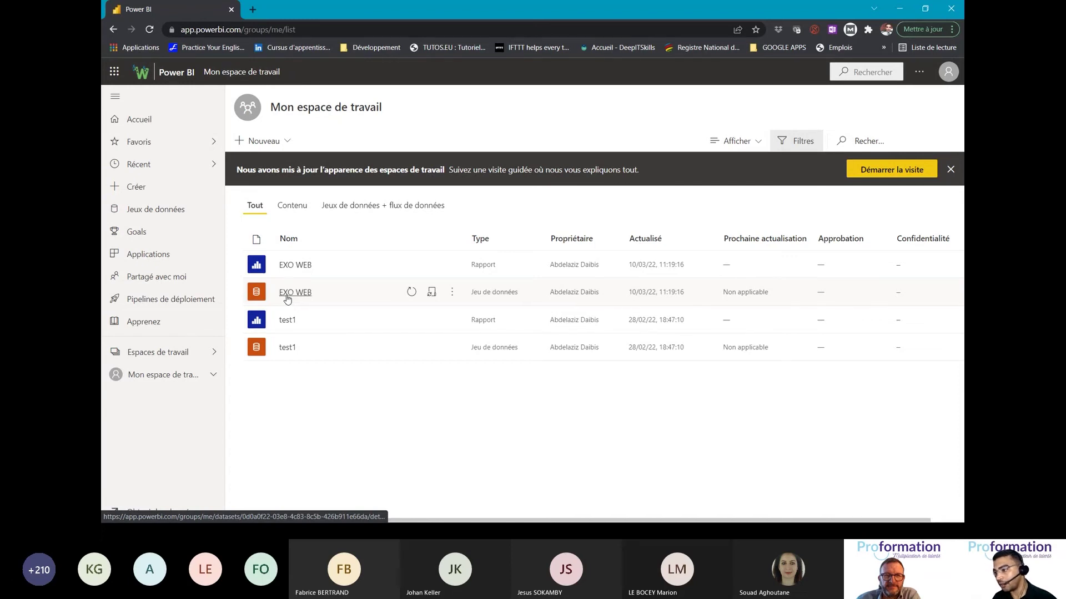
pyautogui.click(301, 266)
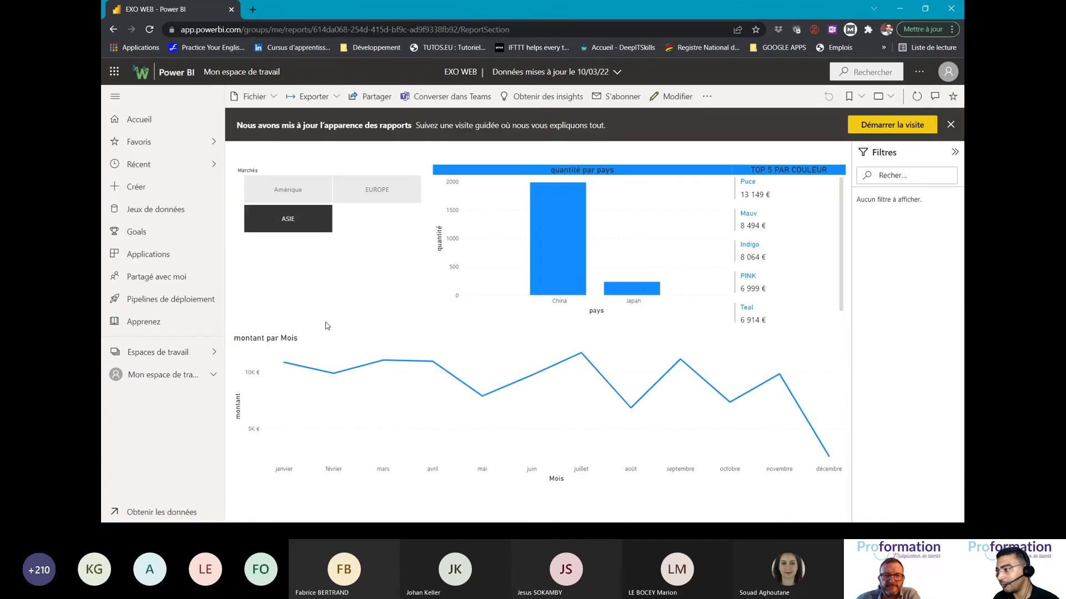
# Filter the published report with the Marchés slicer by EUROPE, and switch the selection to Amérique.
pyautogui.click(371, 198)
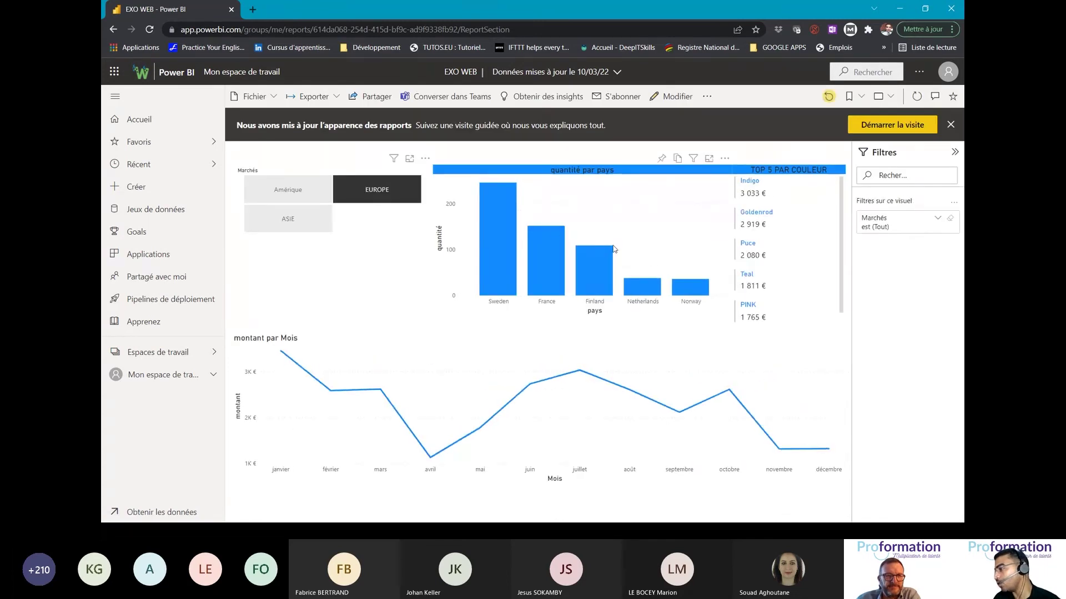
pyautogui.click(264, 188)
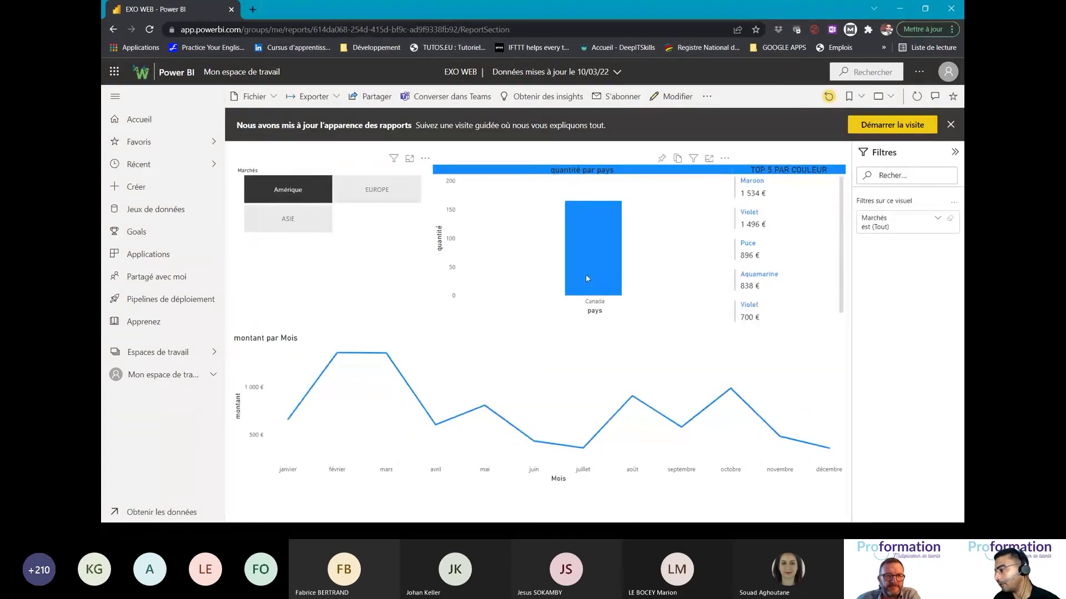
pyautogui.moveTo(587, 278)
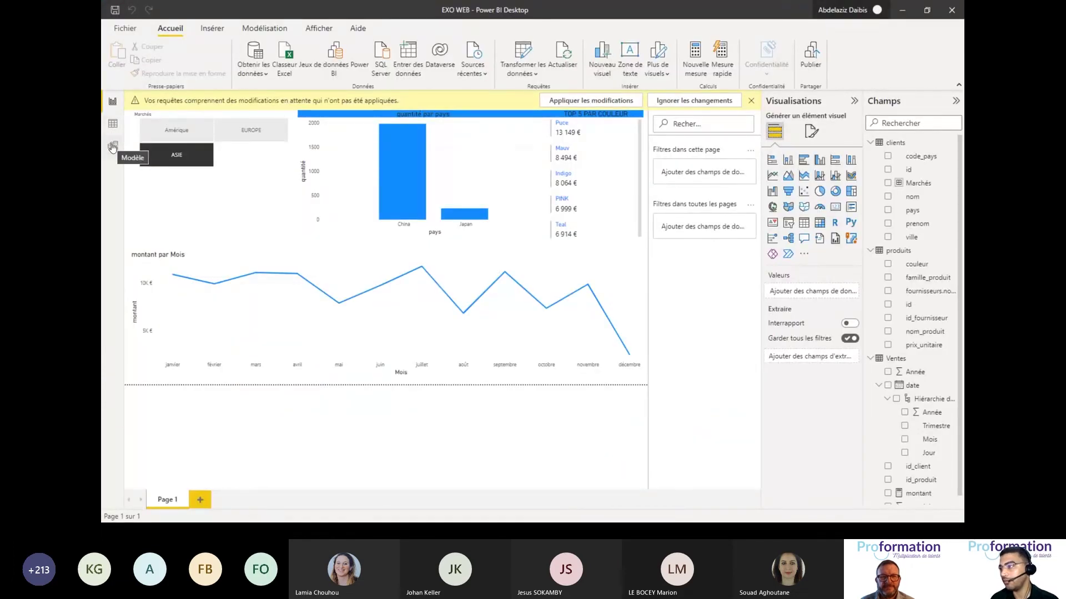
# Open the Power Query Editor from Power BI Desktop and start adding a conditional column to the clients query.
pyautogui.click(528, 65)
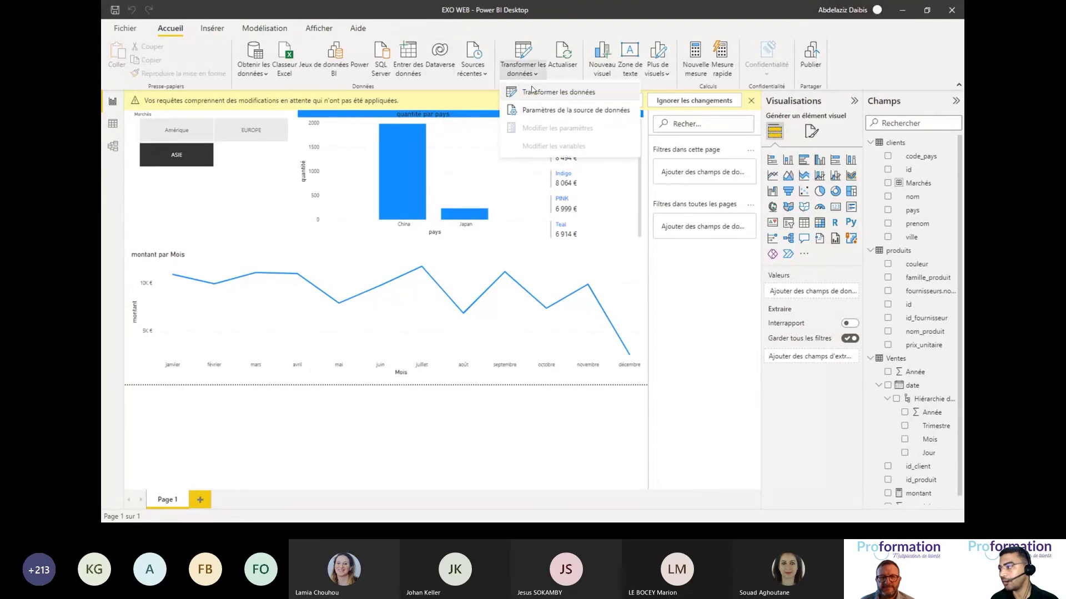
pyautogui.click(532, 91)
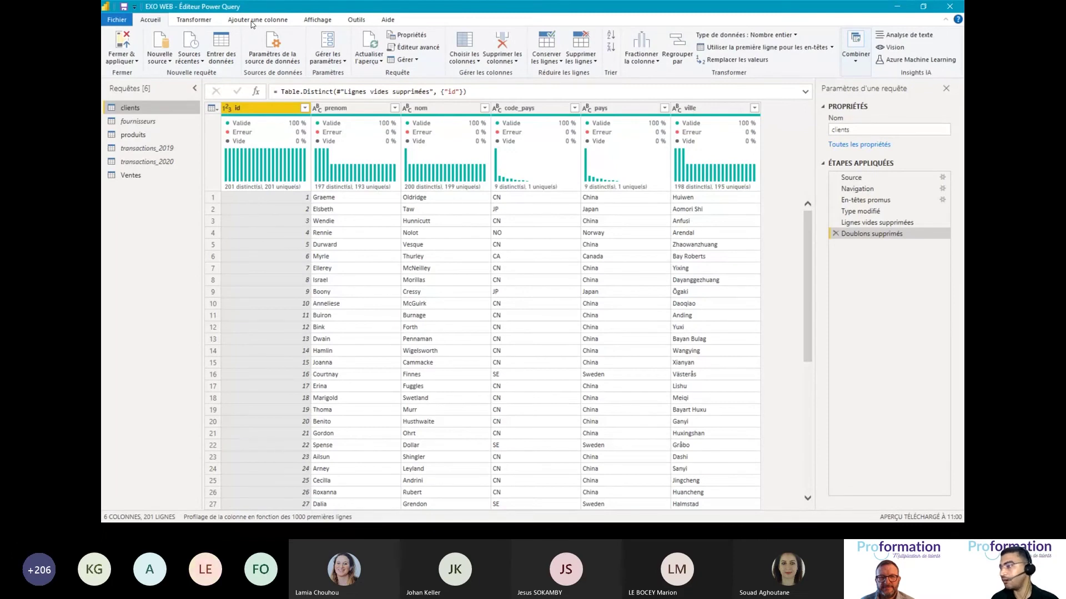
pyautogui.click(250, 21)
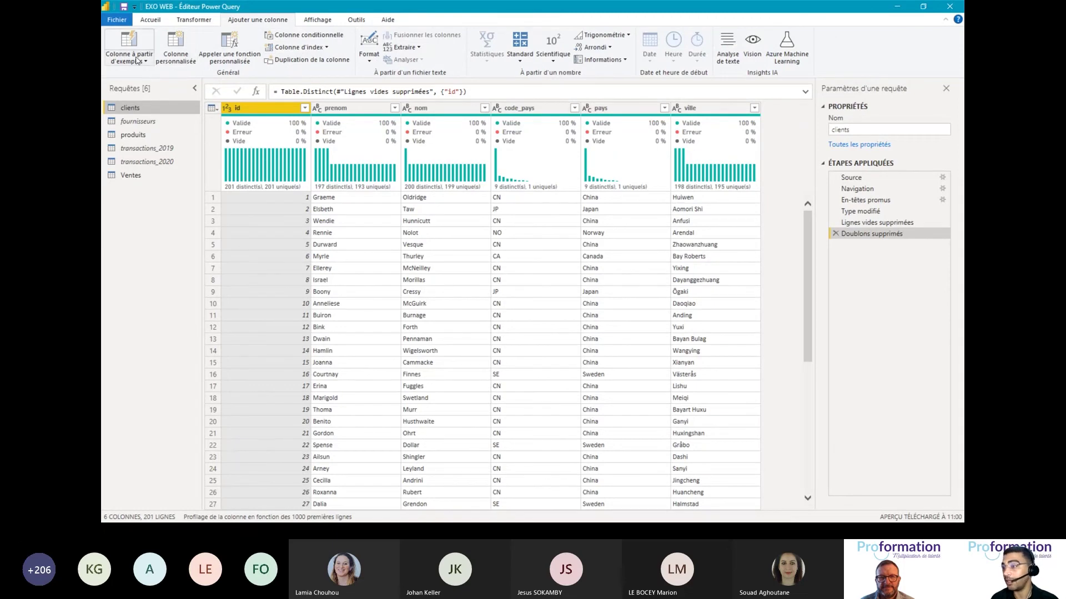
pyautogui.click(307, 36)
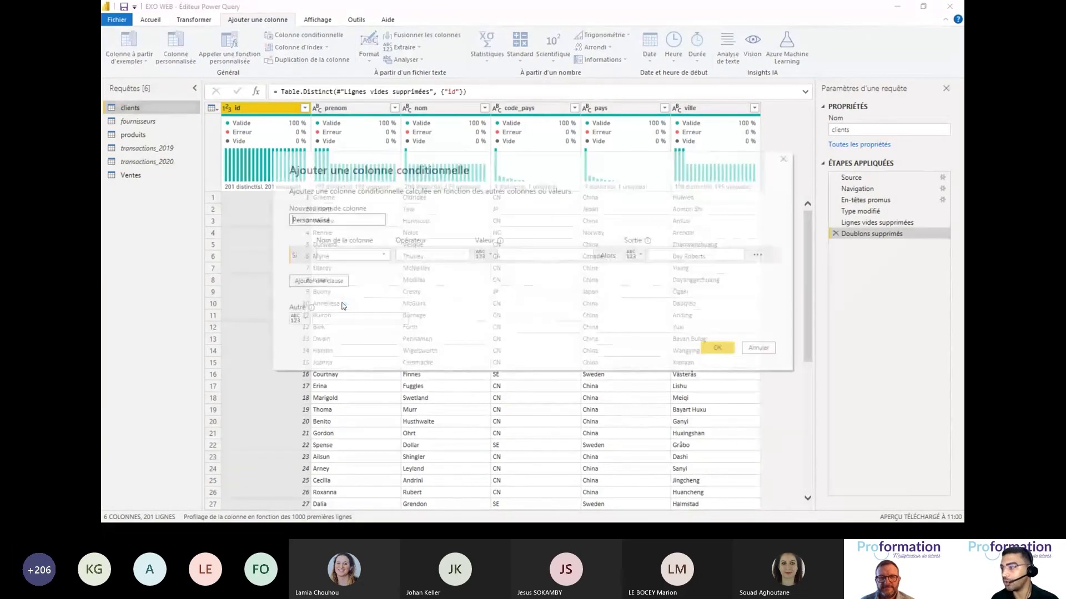
# Try a conditional column rule with ville and the operator égal à, add two more clauses, and cancel the column.
pyautogui.click(343, 256)
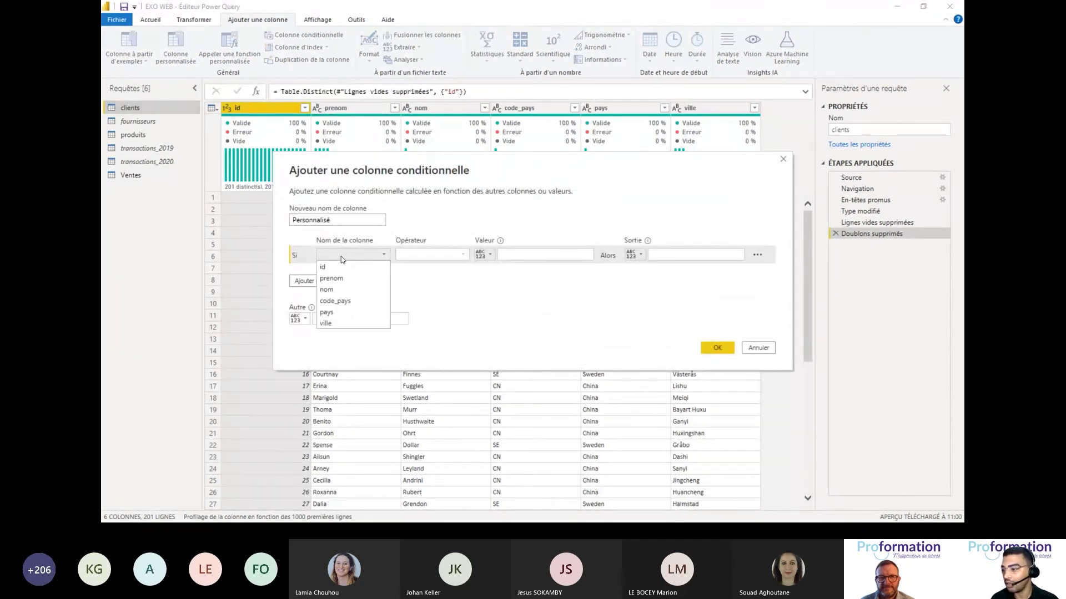
pyautogui.click(346, 322)
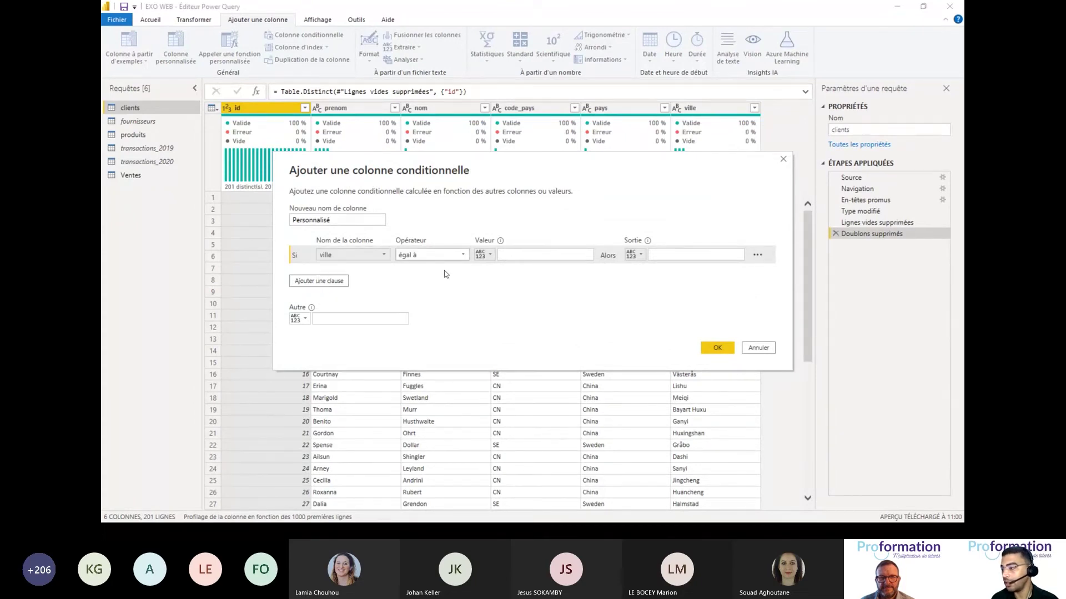
pyautogui.click(444, 256)
pyautogui.click(527, 255)
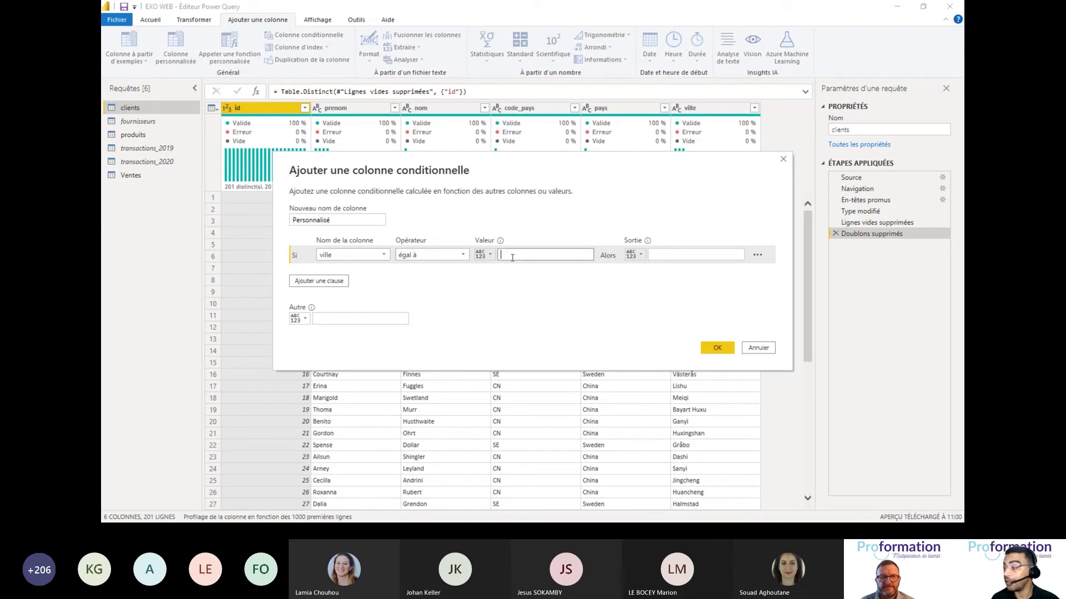
pyautogui.click(721, 254)
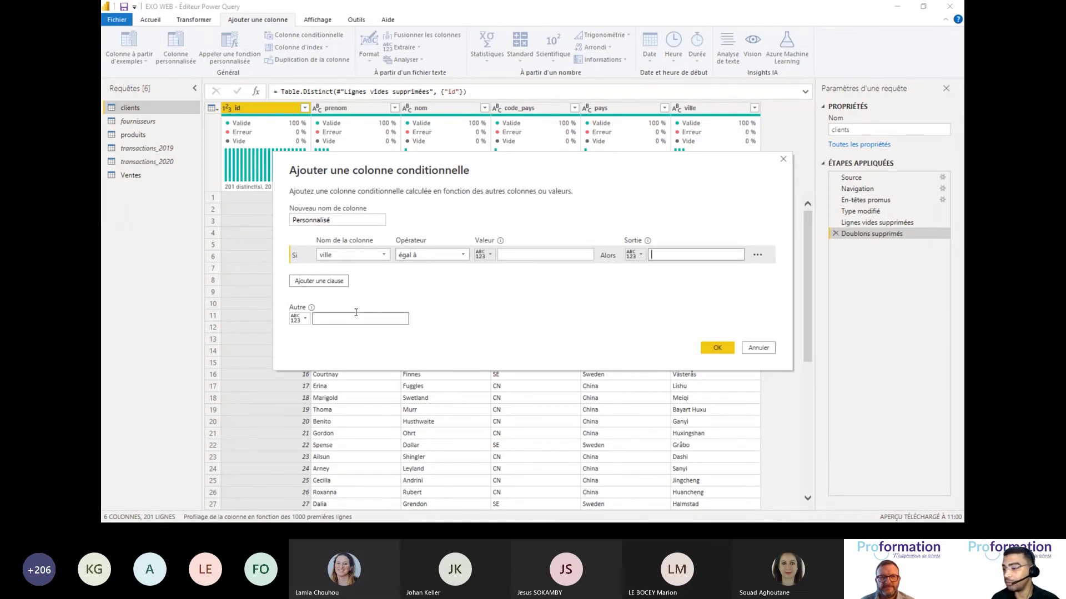
pyautogui.click(327, 283)
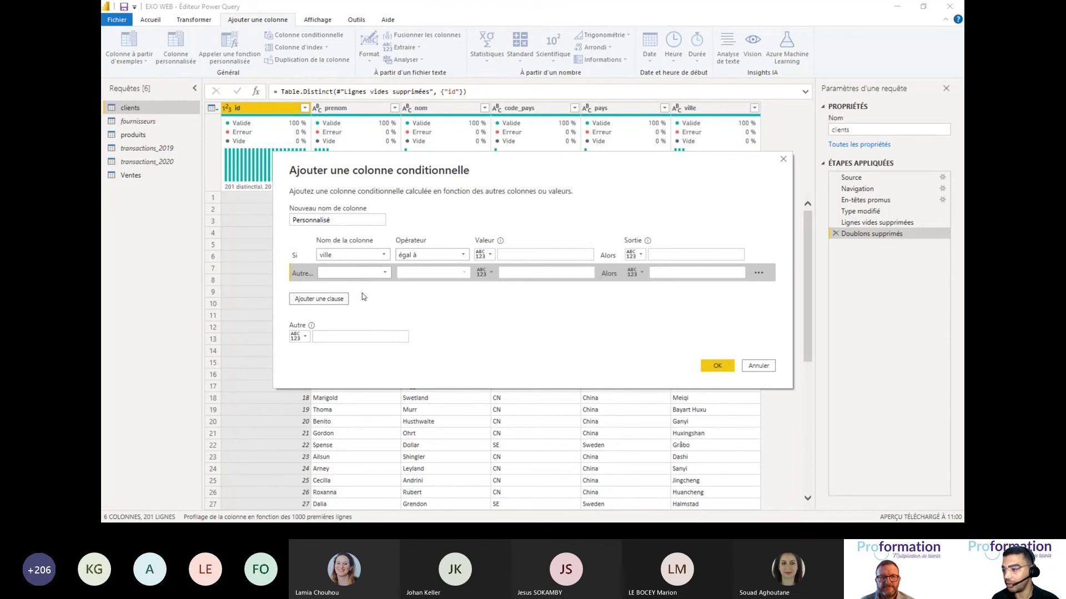
pyautogui.click(326, 299)
pyautogui.click(337, 355)
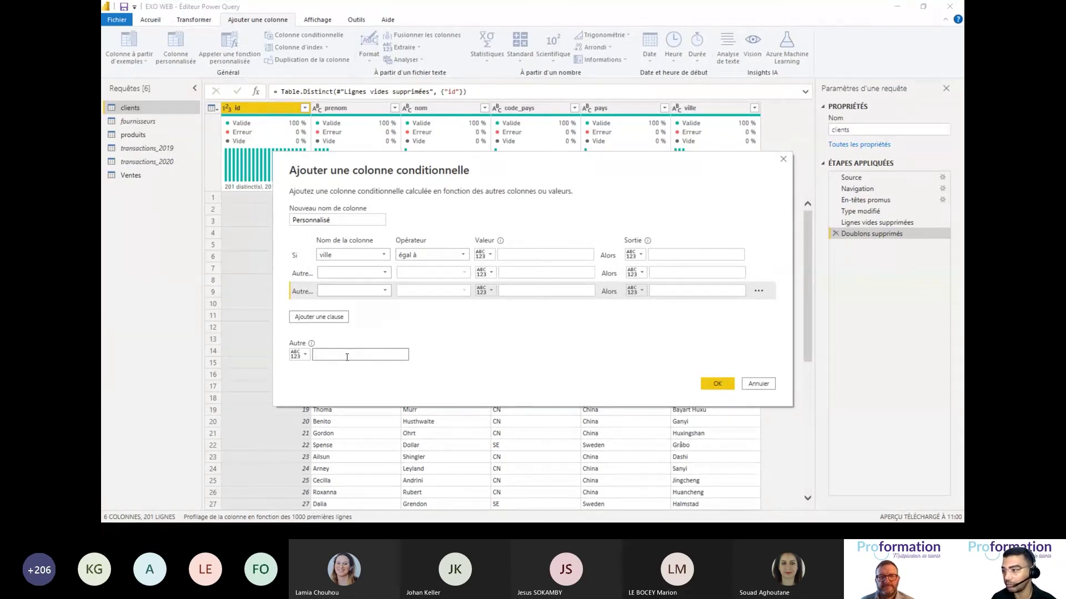
pyautogui.click(750, 385)
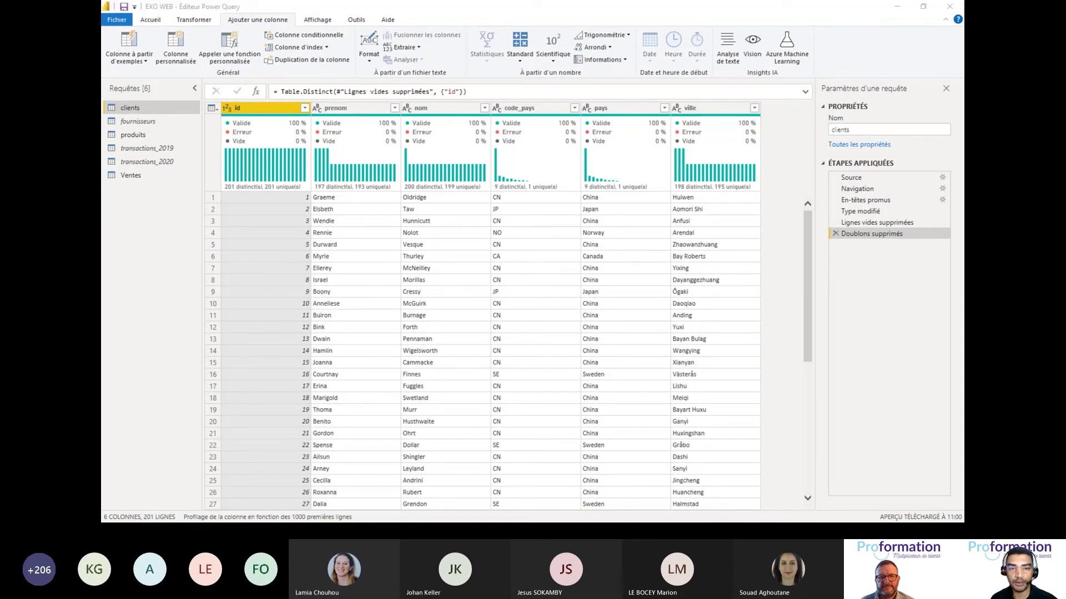
# Return to the Power BI service, examine the new workspace form with its advanced contact and licence options, and cancel it.
pyautogui.hotkey('alt', 'Tab')
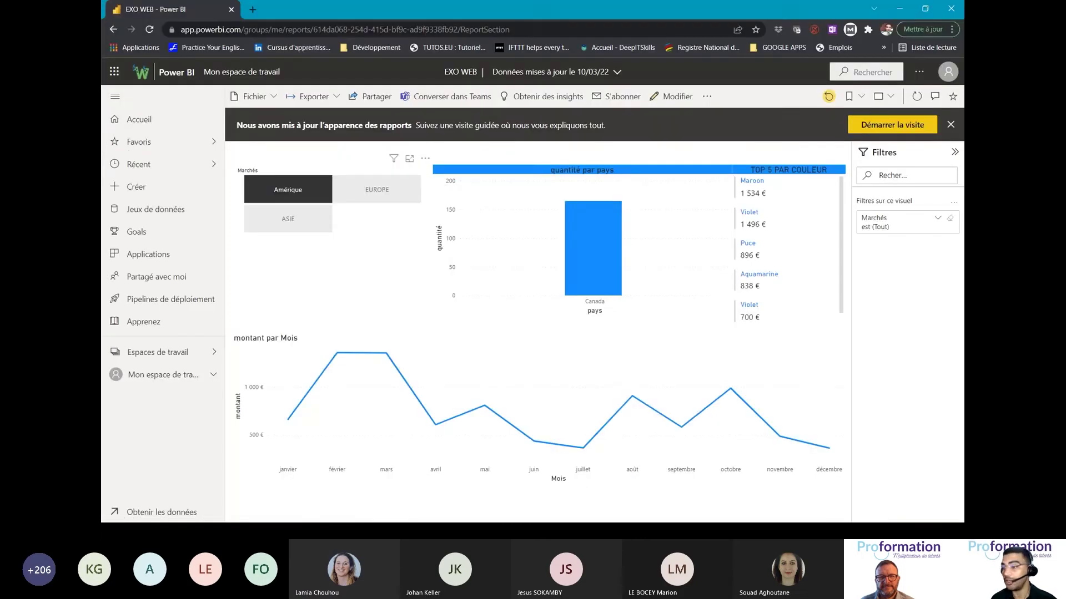
pyautogui.click(192, 353)
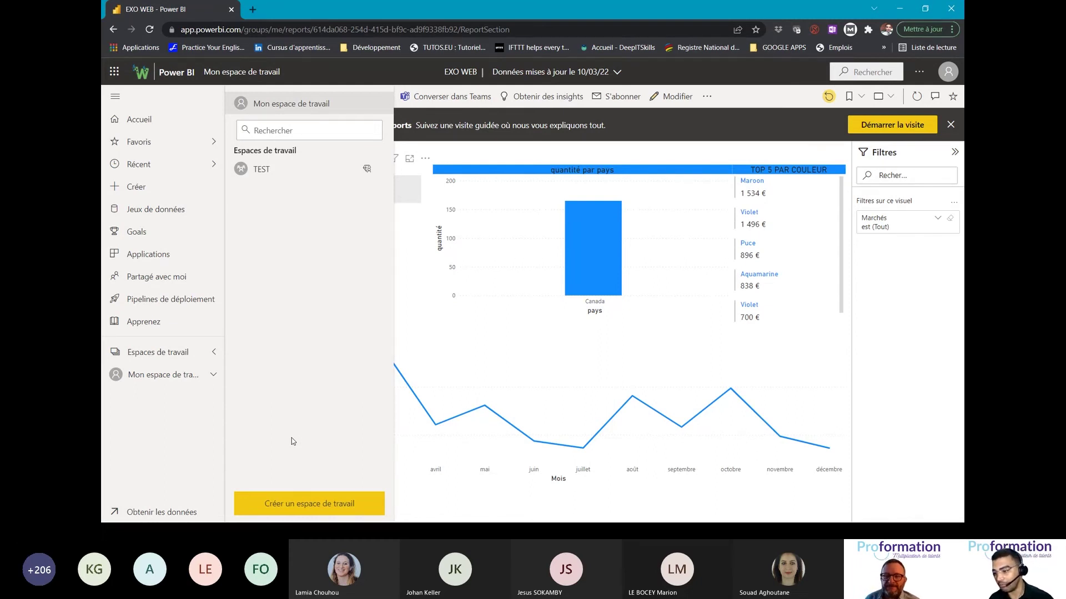
pyautogui.click(308, 504)
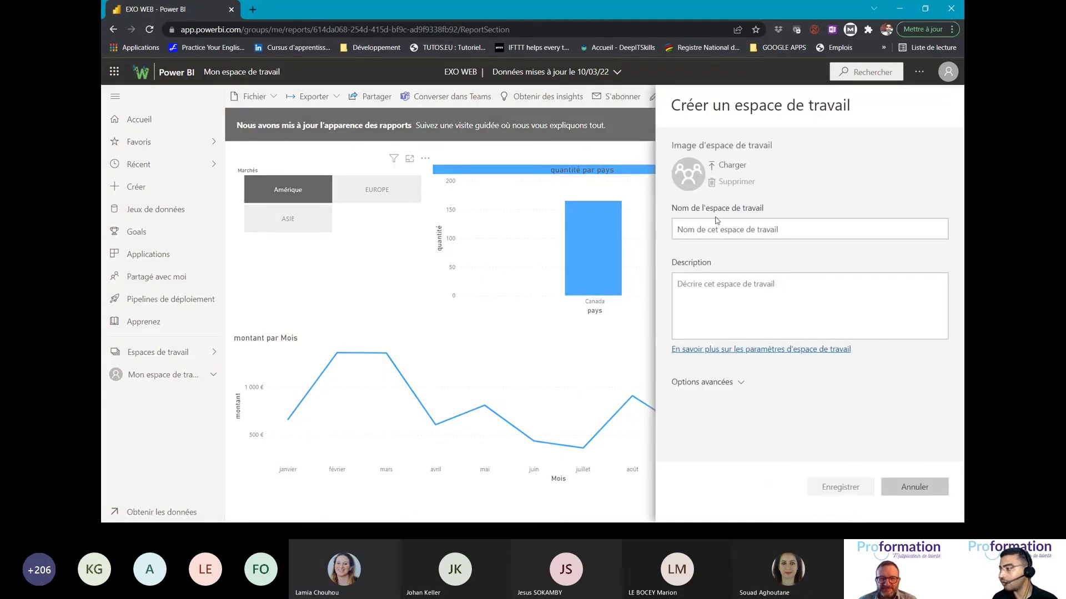
pyautogui.click(724, 229)
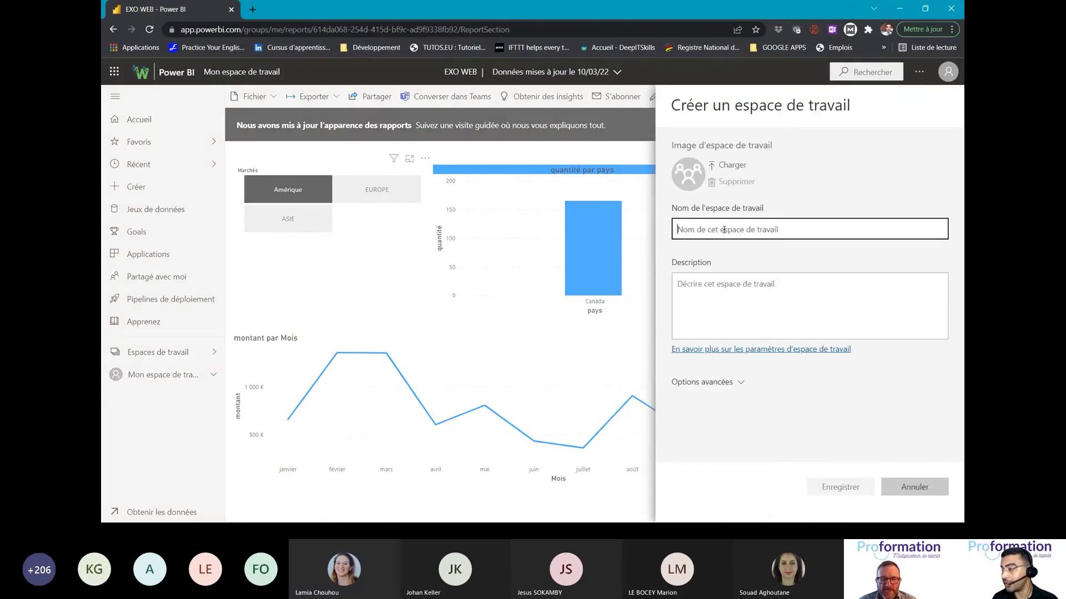
pyautogui.click(740, 382)
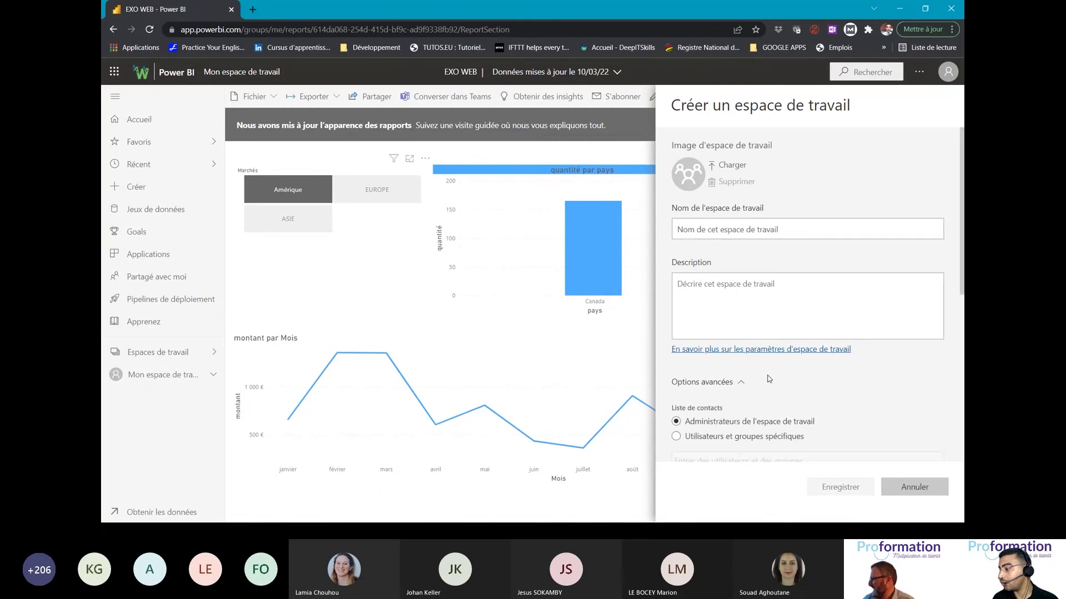
pyautogui.scroll(-3, 768, 379)
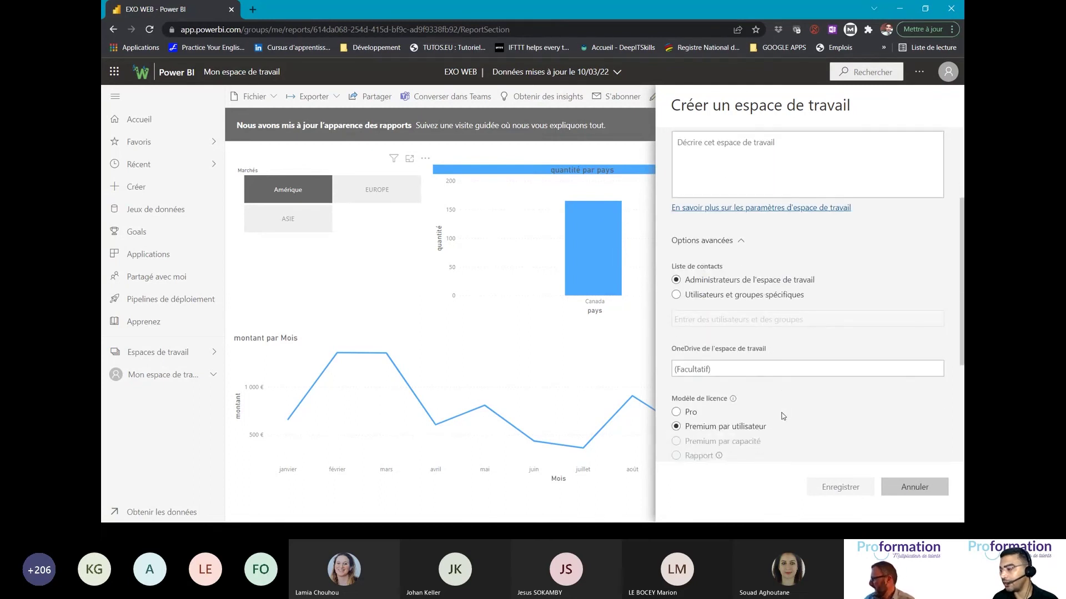
pyautogui.scroll(-2, 782, 416)
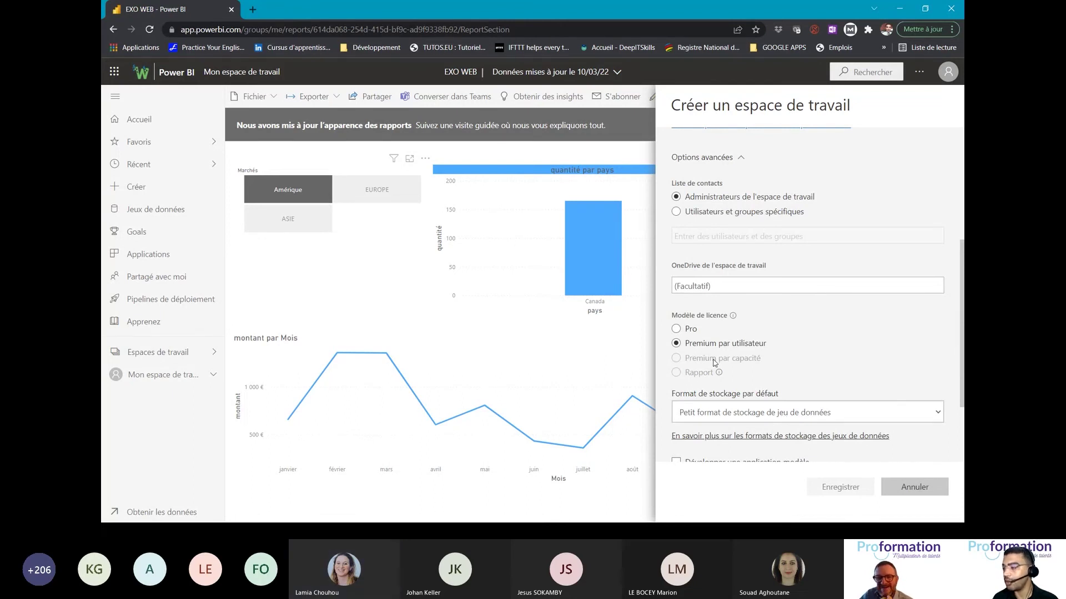
pyautogui.click(922, 495)
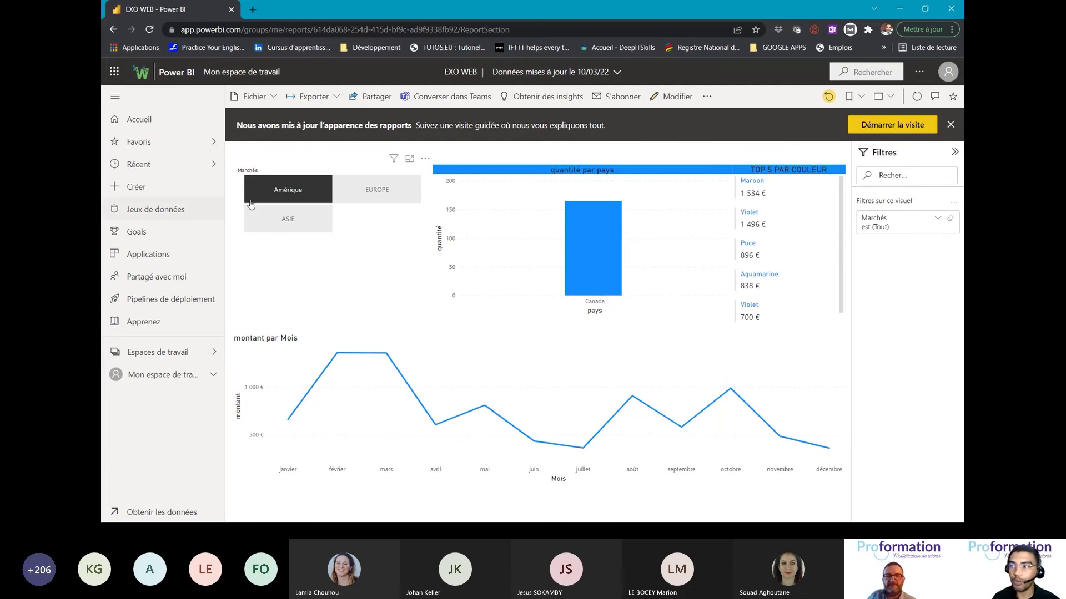
# Look through the Microsoft 365 application list and the export formats offered for the EXO WEB report.
pyautogui.click(115, 72)
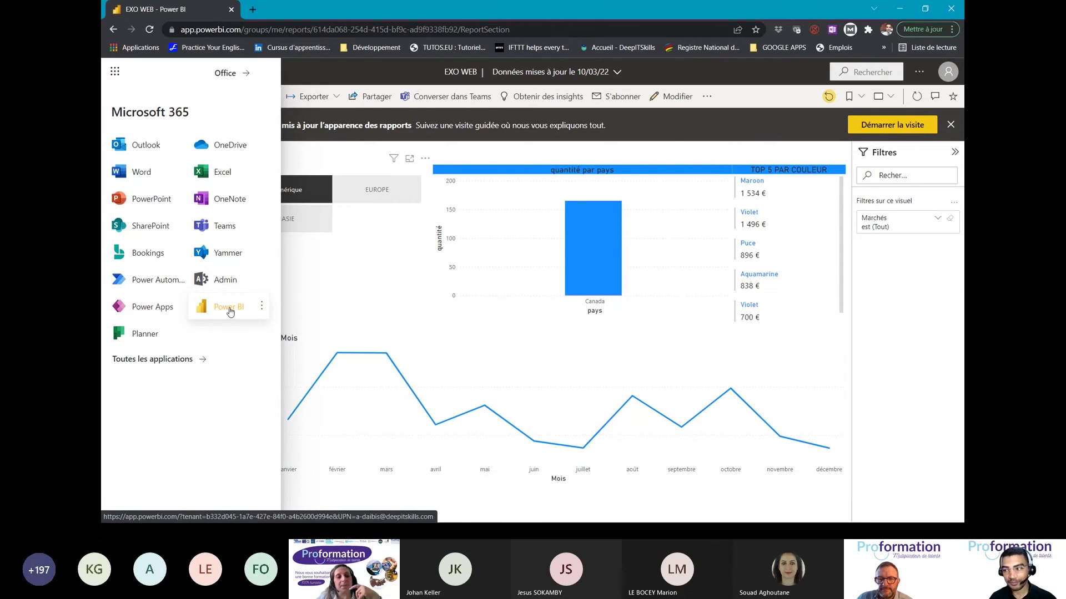
pyautogui.click(367, 308)
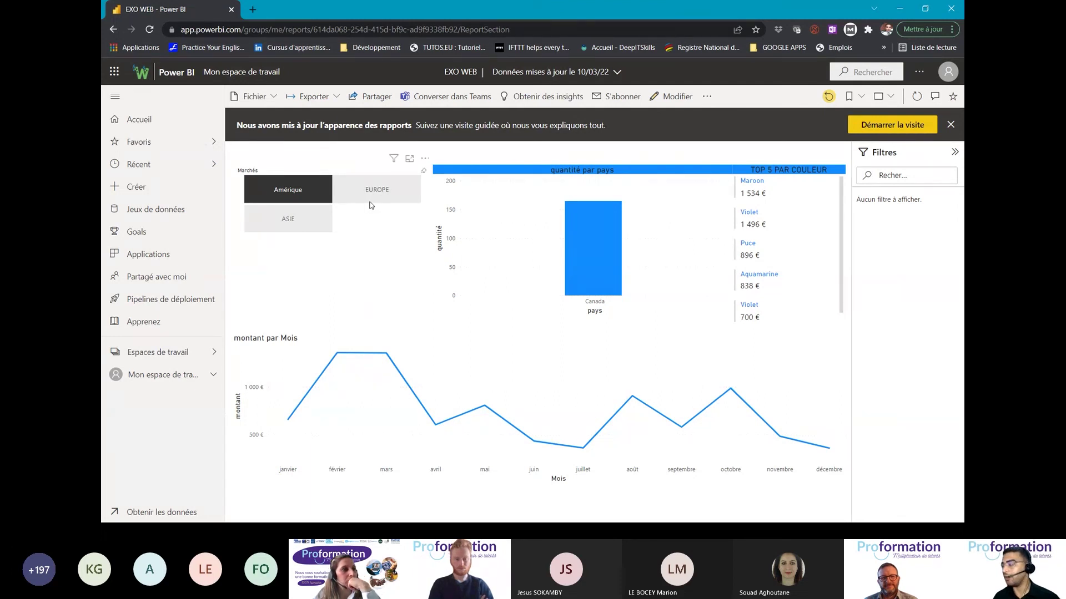
pyautogui.click(332, 102)
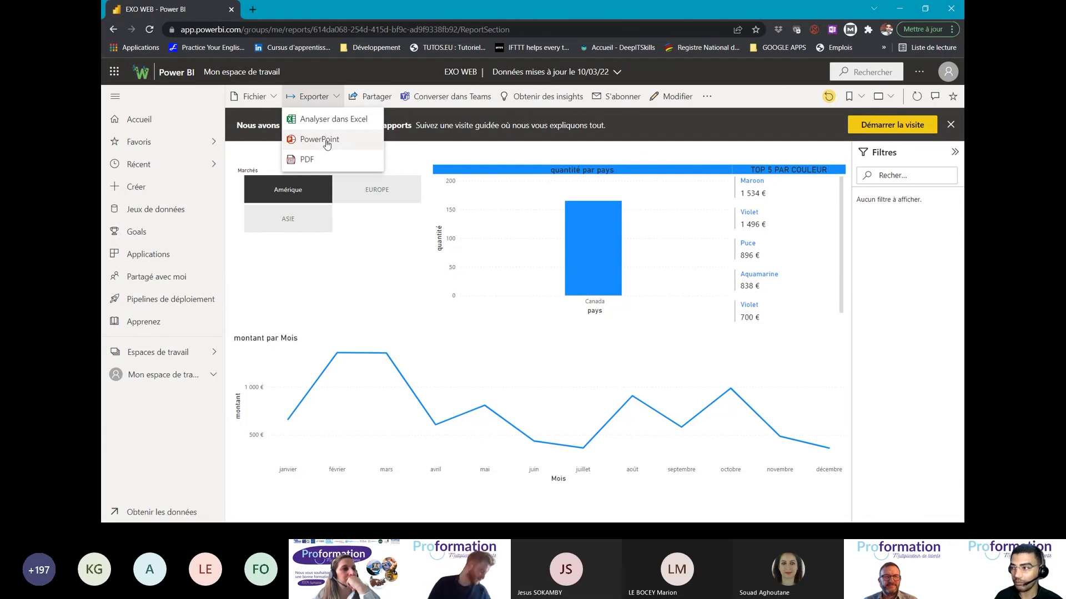
pyautogui.click(427, 113)
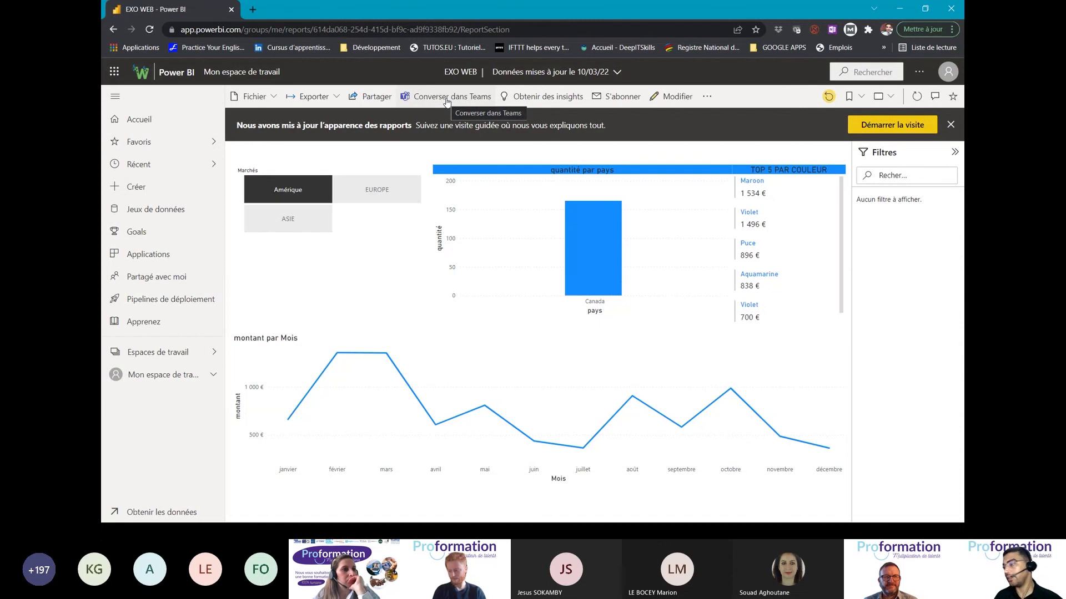
# View the Teams conversation and link-sharing dialogs for the EXO WEB report, closing each without sending anything.
pyautogui.click(447, 98)
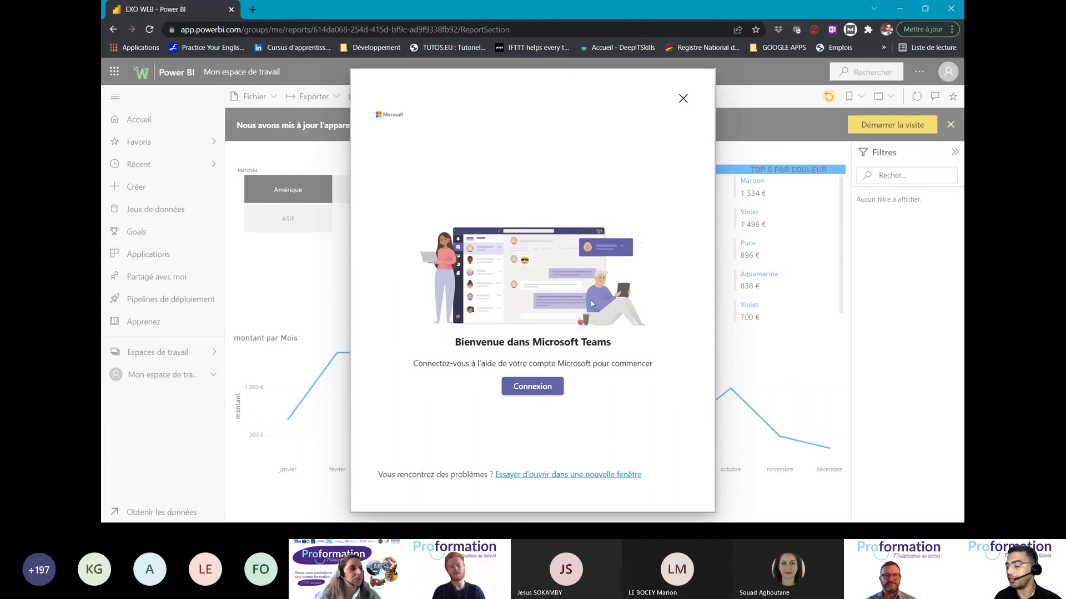
pyautogui.click(683, 99)
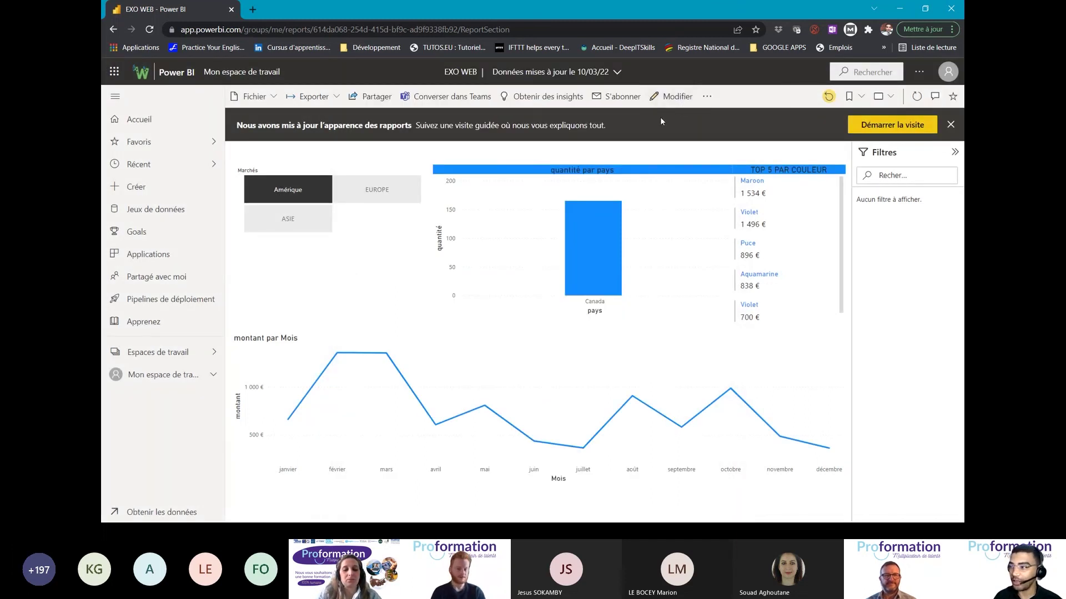
pyautogui.click(370, 100)
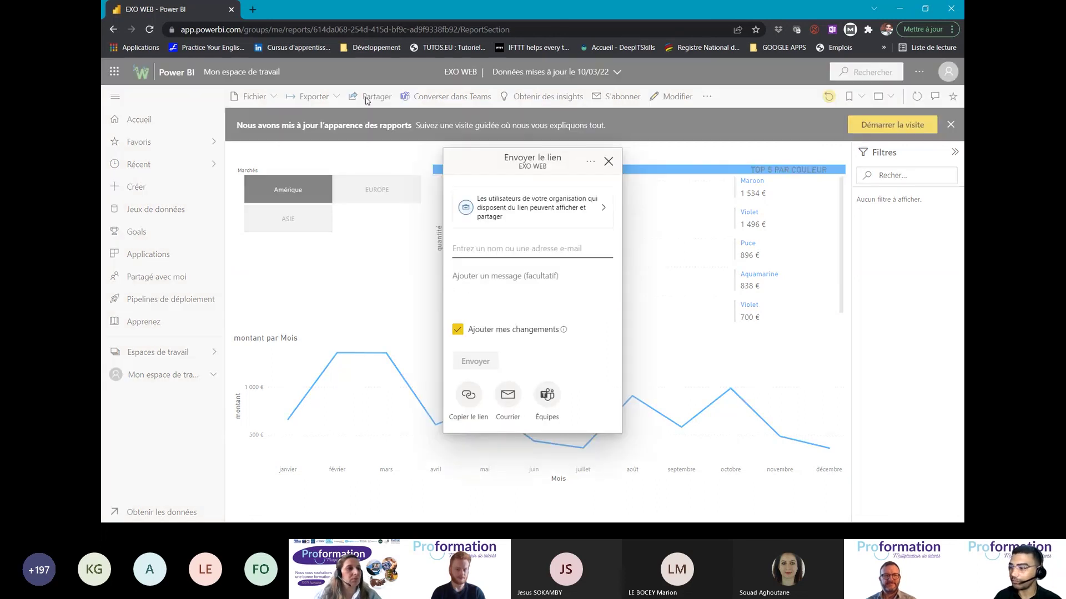
pyautogui.click(523, 248)
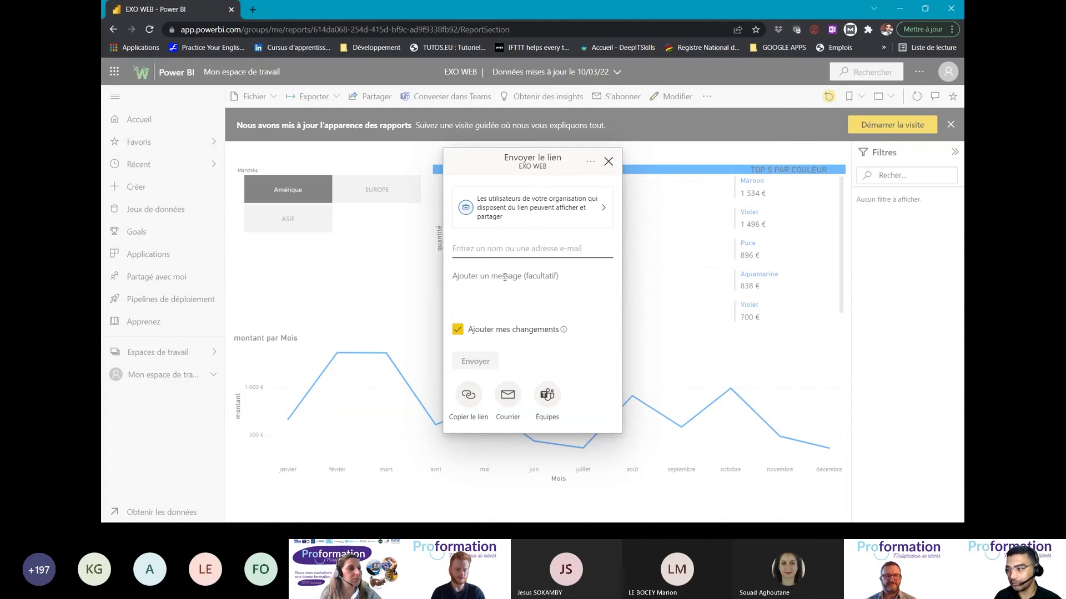
pyautogui.click(609, 163)
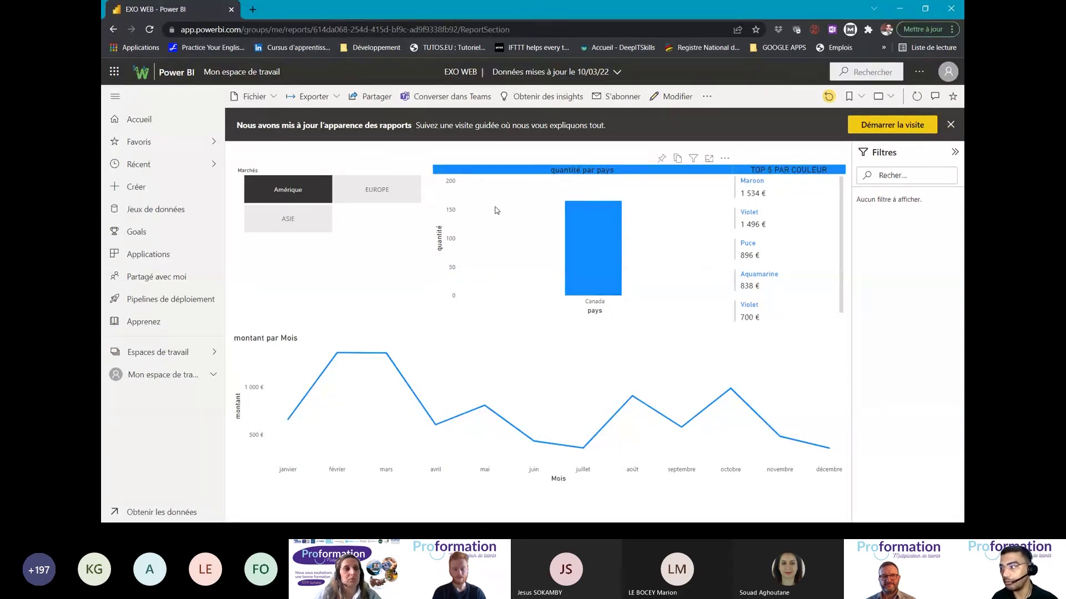
# View the report's file options and the embedding choices under Incorporer le rapport.
pyautogui.click(275, 98)
pyautogui.click(276, 203)
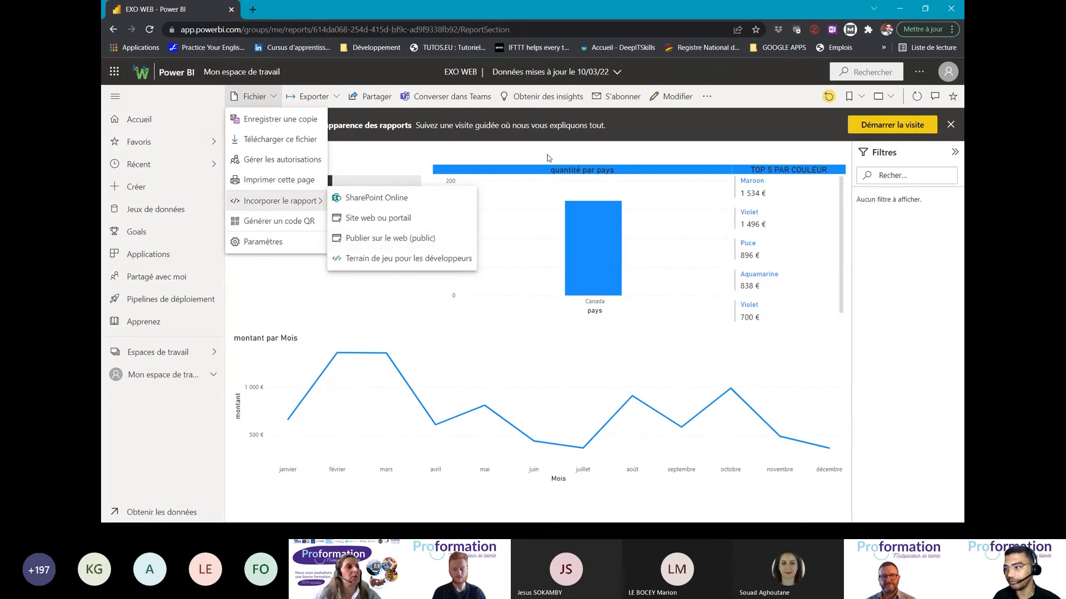
pyautogui.click(485, 243)
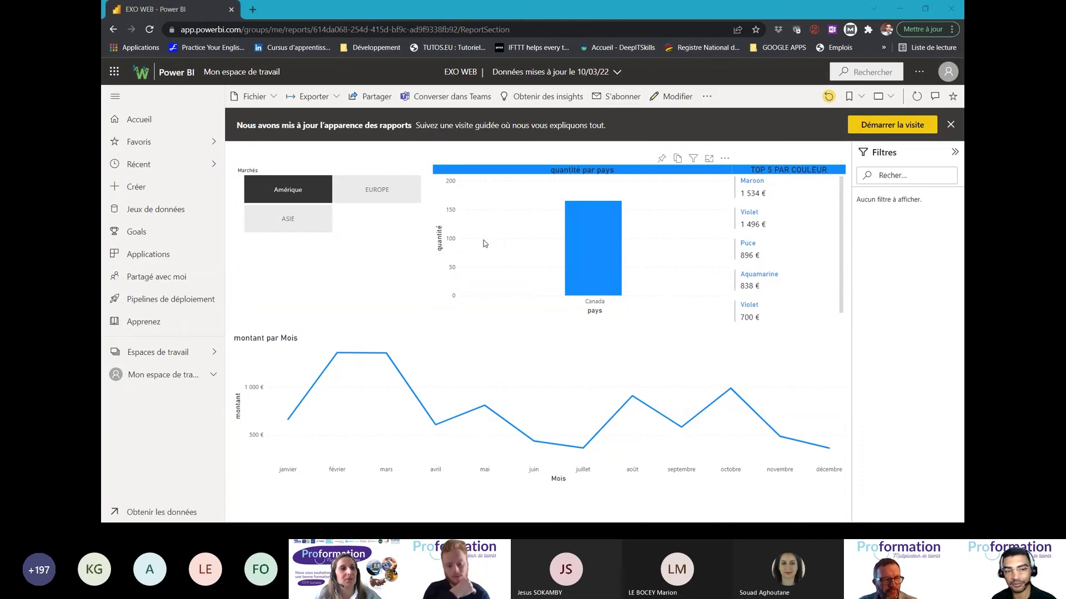
pyautogui.press('F5')
pyautogui.click(507, 236)
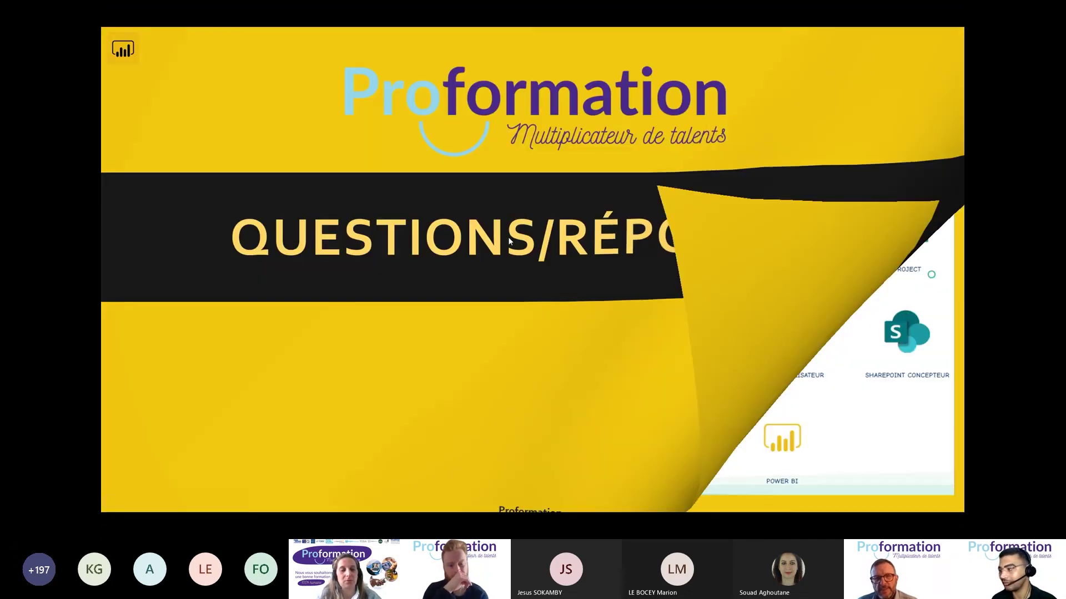